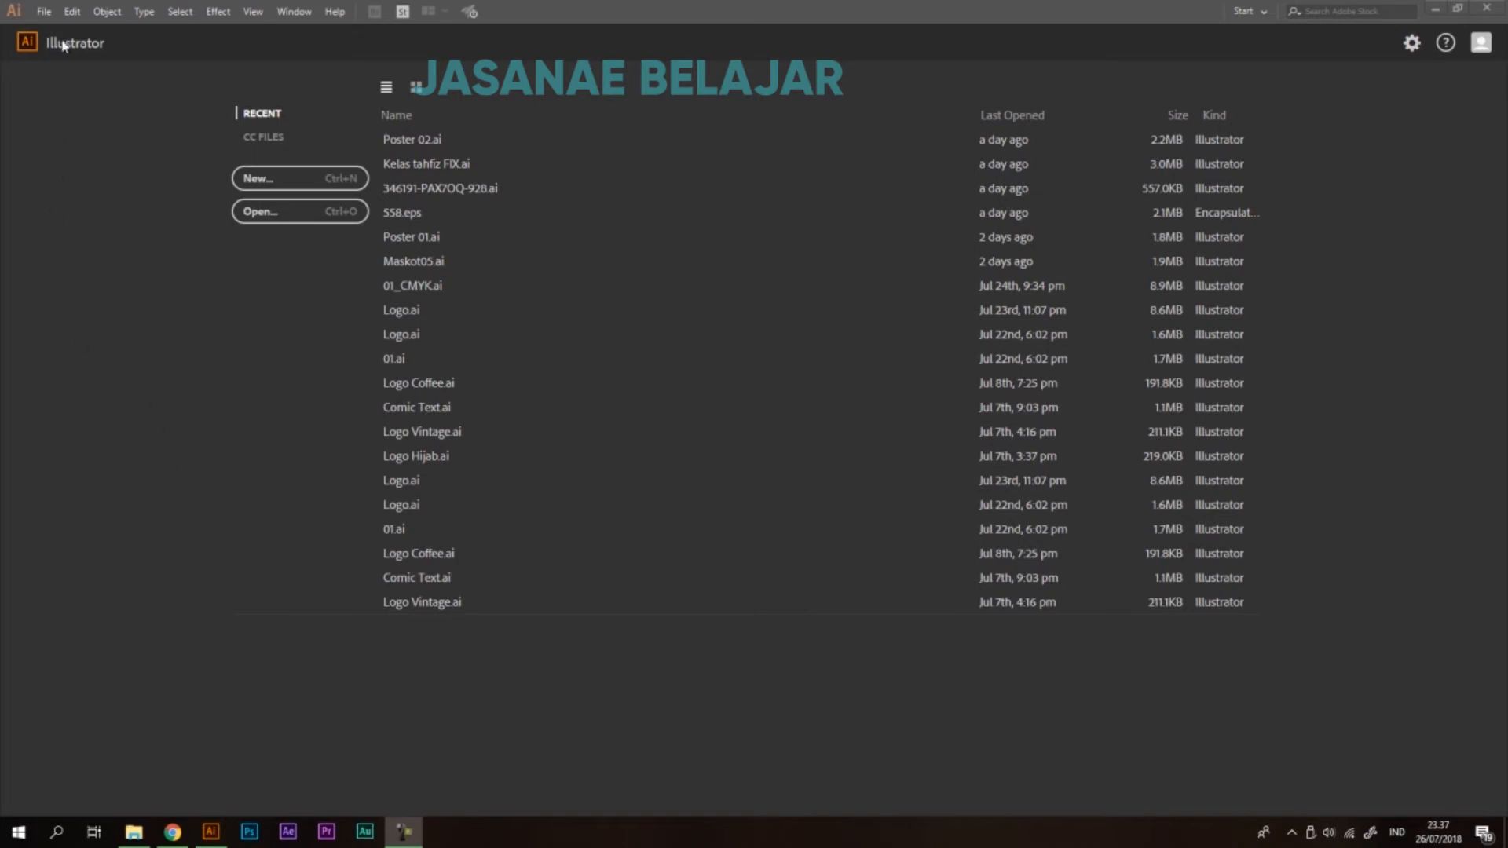
Create a new 1000 x 1000 px CMYK document.
{"action": "left_click", "coordinate": [44, 11]}
{"action": "left_click", "coordinate": [55, 28]}
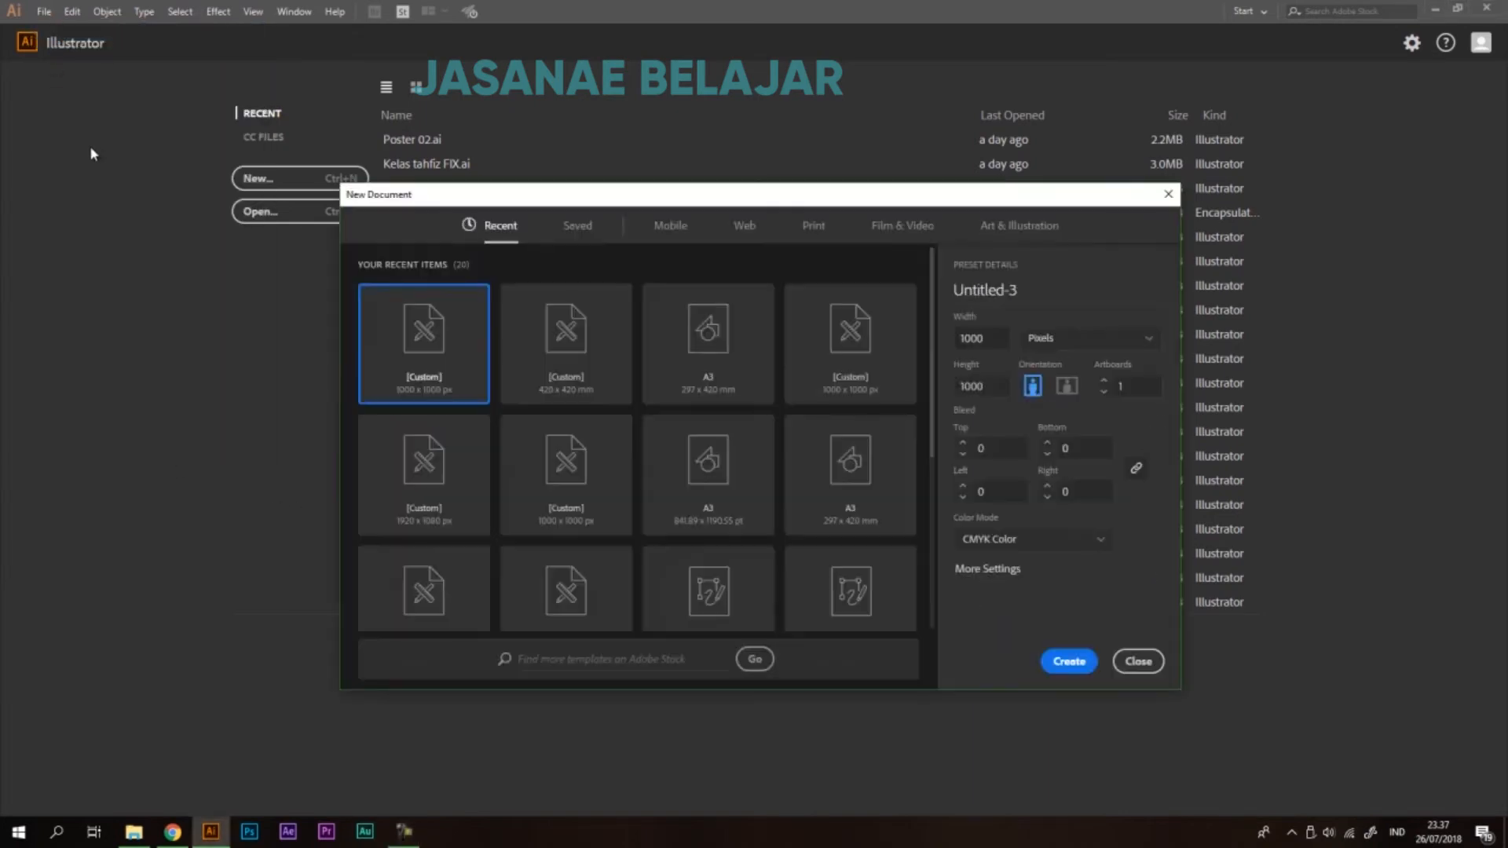
{"action": "left_click", "coordinate": [1011, 339]}
{"action": "left_click", "coordinate": [999, 388]}
{"action": "left_click", "coordinate": [1069, 661]}
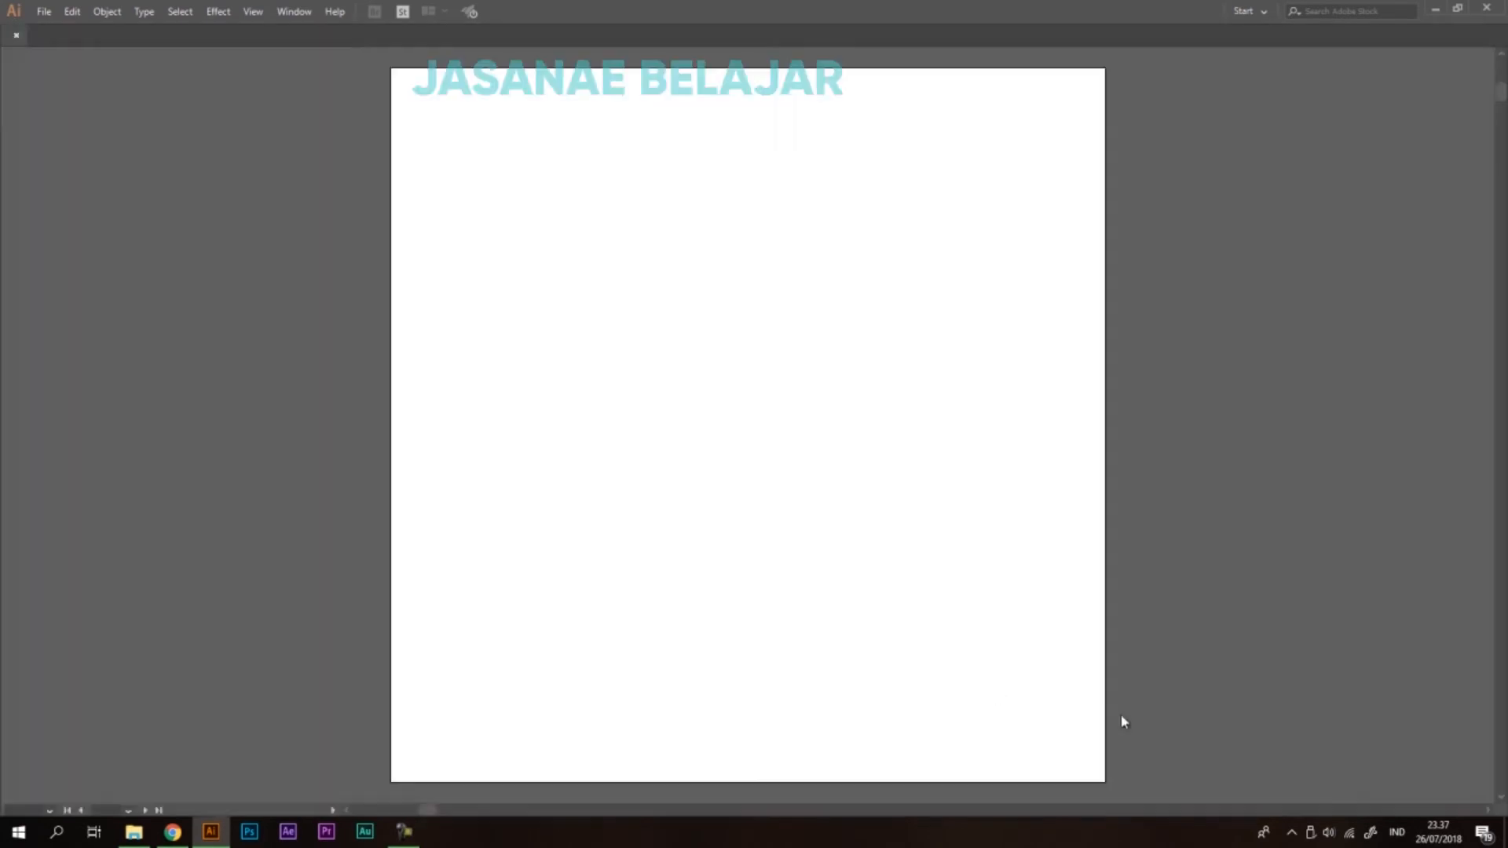
Draw a 19-pointed star about 335 px across on the upper part of the artboard.
{"action": "key", "text": "ctrl+minus"}
{"action": "left_click_drag", "start_coordinate": [827, 434], "coordinate": [610, 404]}
{"action": "left_click_drag", "start_coordinate": [17, 238], "coordinate": [120, 314]}
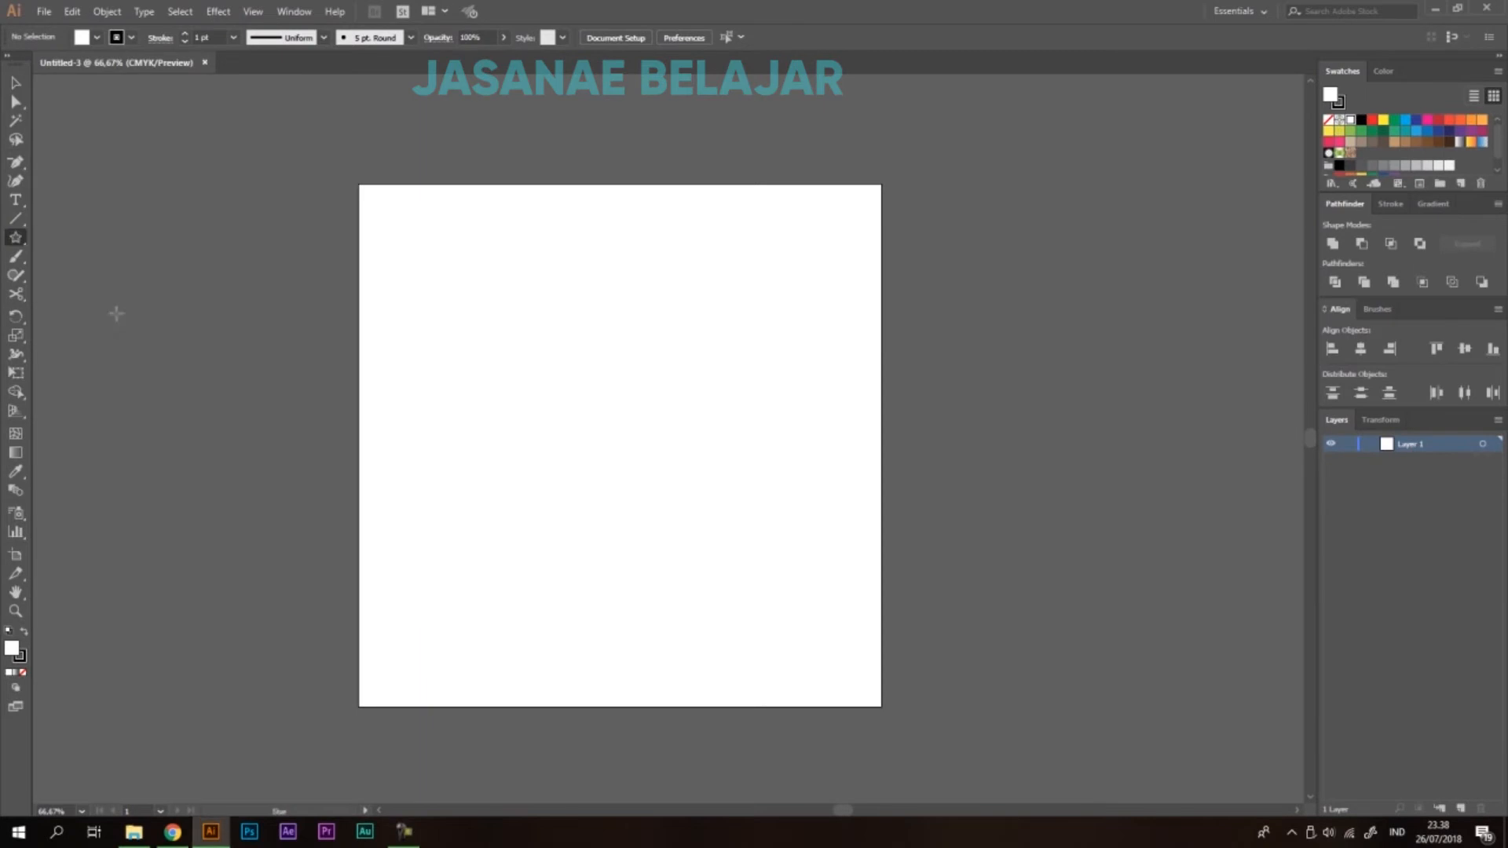
{"action": "left_click_drag", "start_coordinate": [547, 350], "coordinate": [565, 418]}
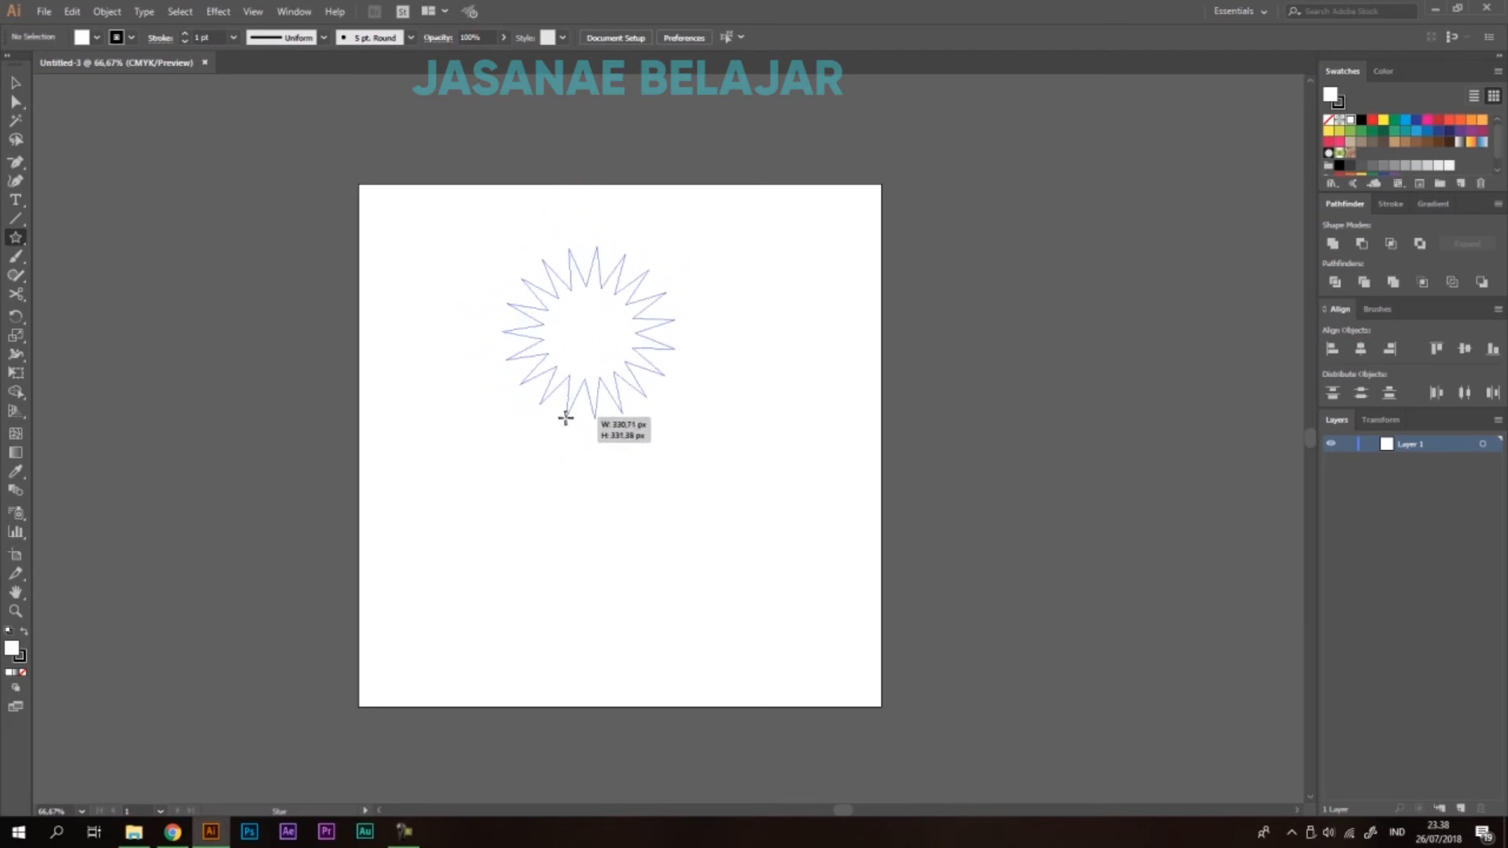
{"action": "left_click_drag", "start_coordinate": [565, 417], "coordinate": [566, 417]}
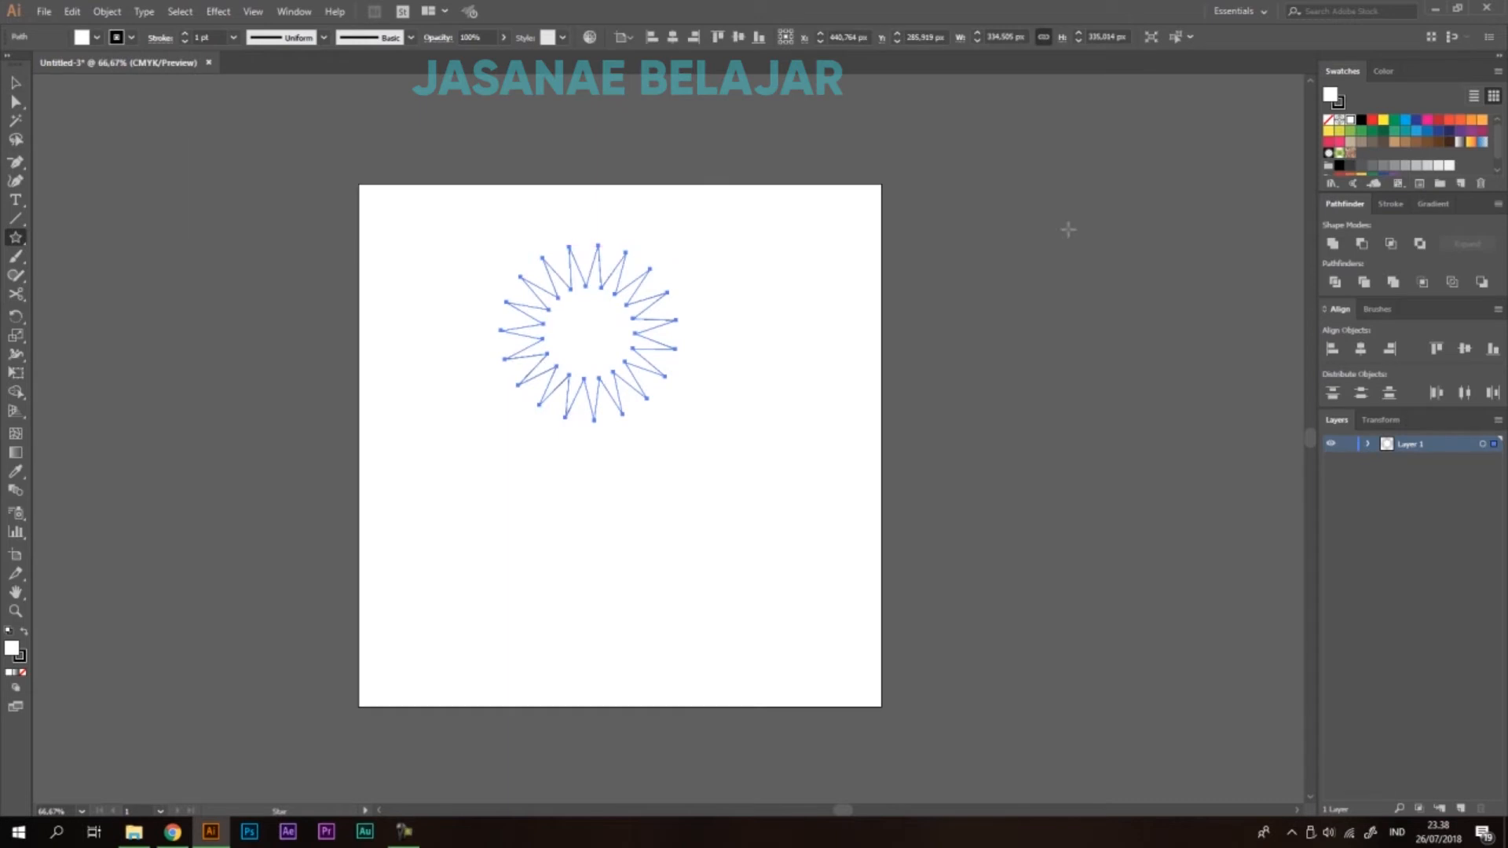
Centre the star horizontally and vertically on the artboard.
{"action": "key", "text": "v"}
{"action": "left_click", "coordinate": [1361, 349]}
{"action": "left_click", "coordinate": [1465, 349]}
{"action": "left_click", "coordinate": [758, 572]}
Draw a circle about 203 px in diameter beside the star with the Ellipse tool.
{"action": "scroll", "coordinate": [659, 472], "scroll_direction": "up", "scroll_amount": 3}
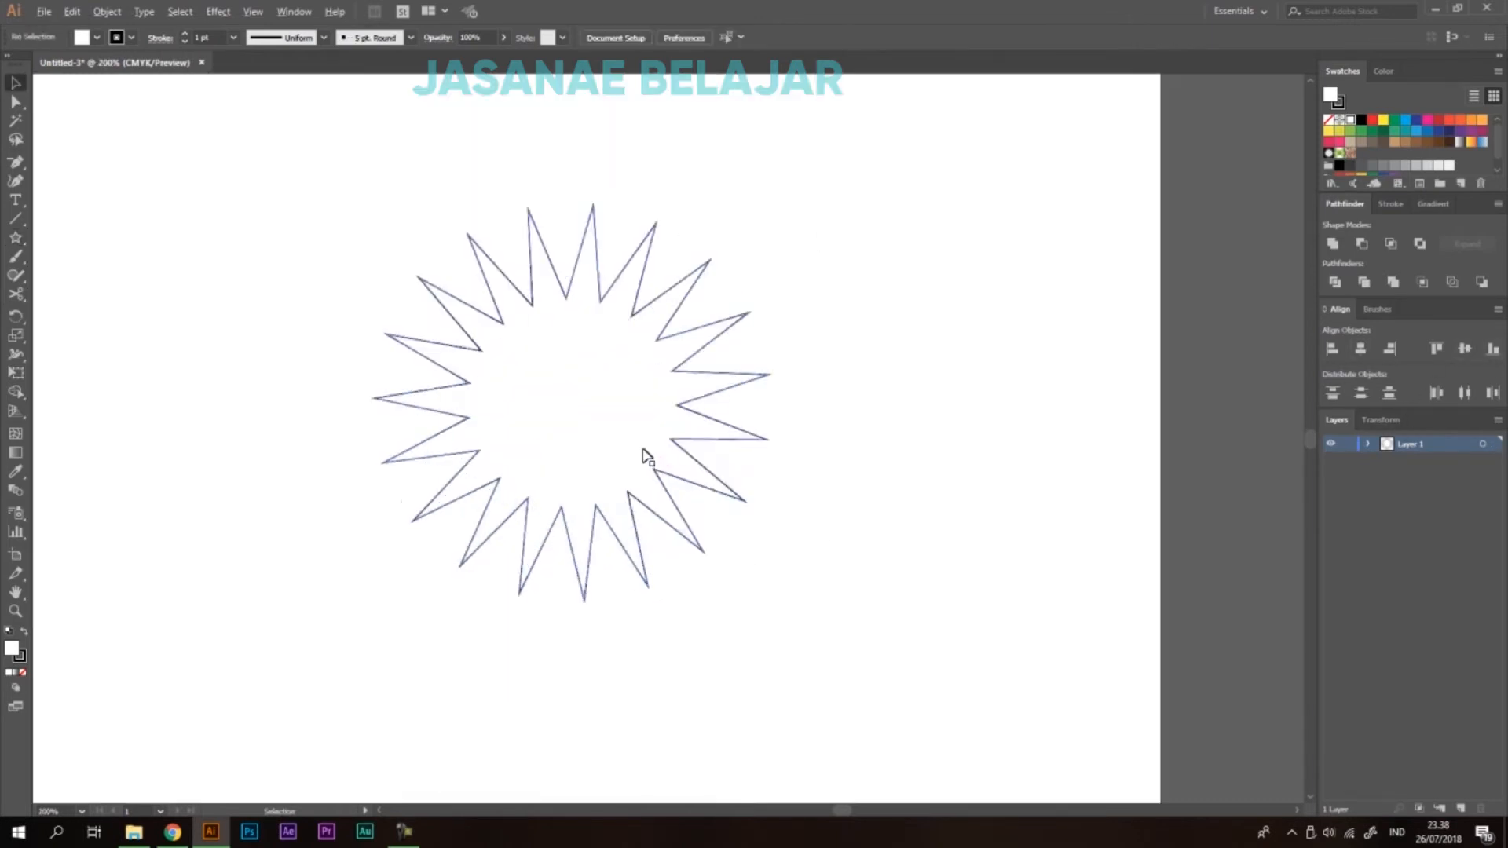
{"action": "left_click_drag", "start_coordinate": [960, 244], "coordinate": [633, 498]}
{"action": "left_click", "coordinate": [13, 239]}
{"action": "left_click_drag", "start_coordinate": [11, 239], "coordinate": [67, 275]}
{"action": "left_click_drag", "start_coordinate": [933, 214], "coordinate": [1117, 525]}
{"action": "key", "text": "v"}
Align the circle's centre horizontally and vertically to the star, using the star as the key object.
{"action": "left_click", "coordinate": [1147, 163]}
{"action": "left_click_drag", "start_coordinate": [1148, 162], "coordinate": [620, 528]}
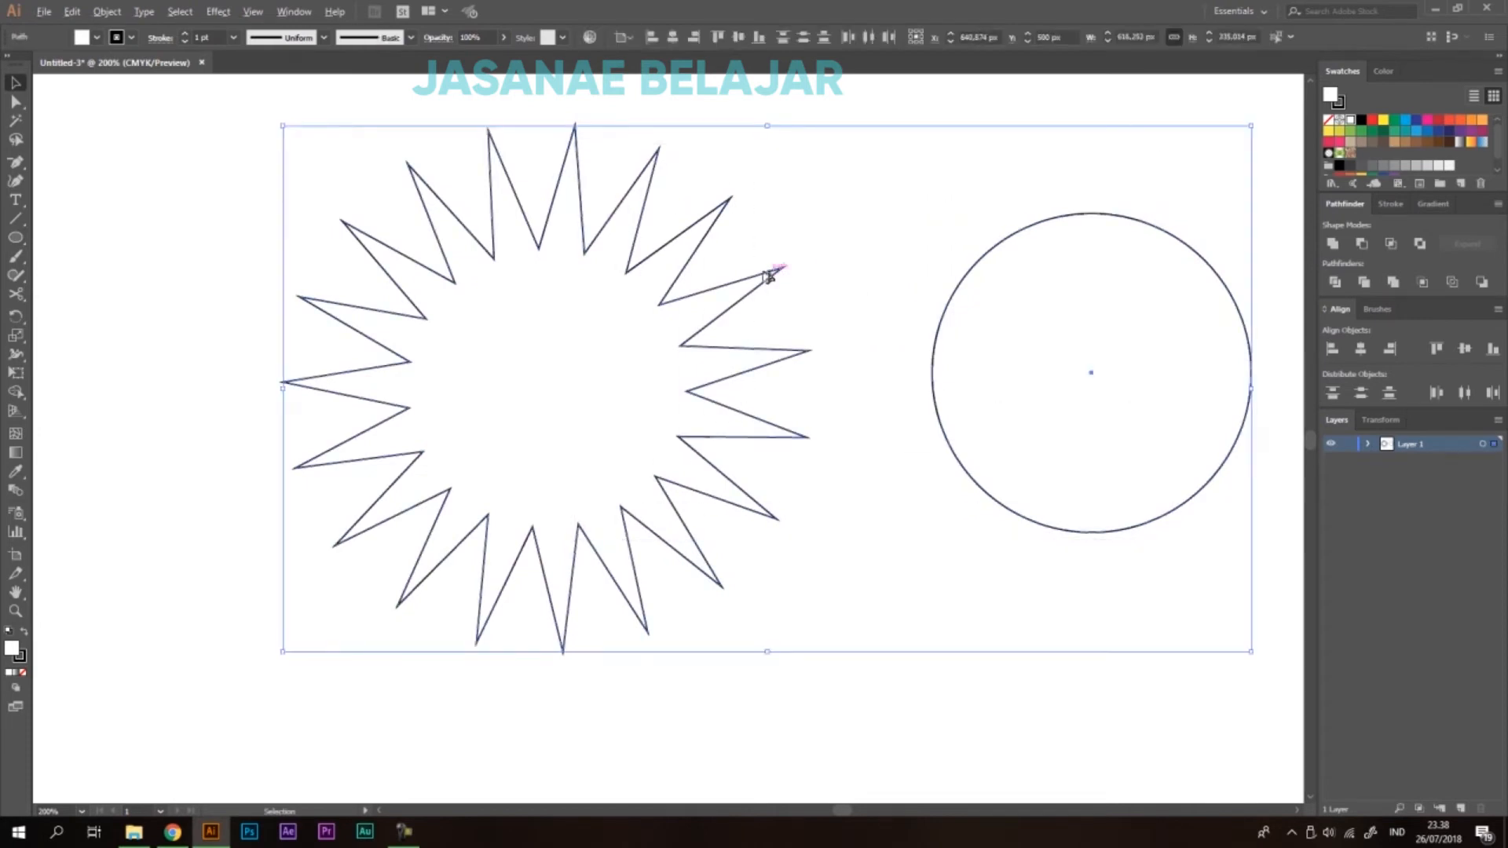
{"action": "left_click", "coordinate": [783, 271]}
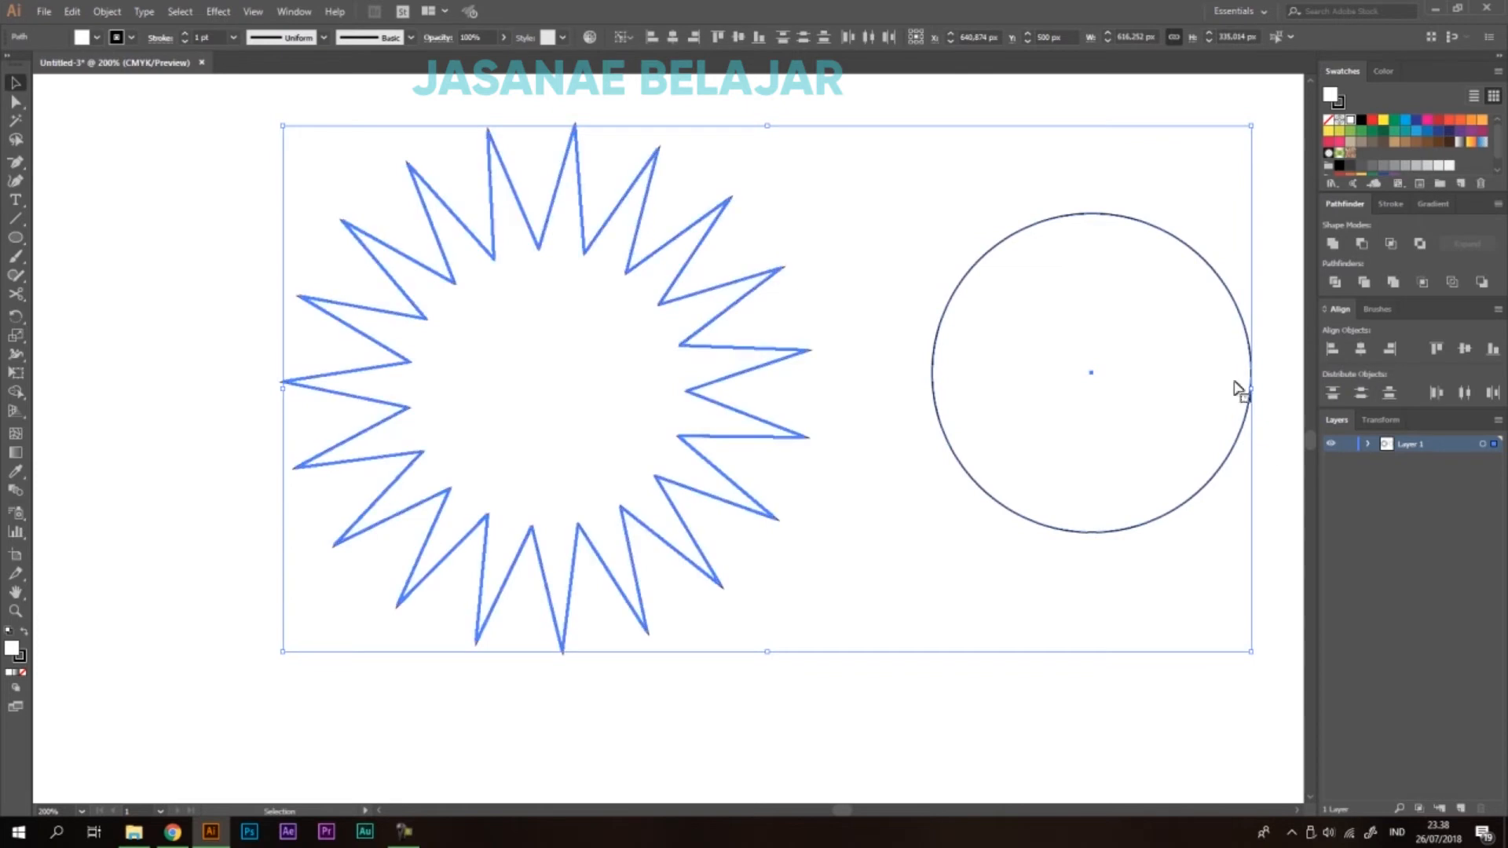
{"action": "left_click", "coordinate": [1362, 349]}
{"action": "left_click", "coordinate": [1465, 349]}
{"action": "left_click", "coordinate": [1165, 412]}
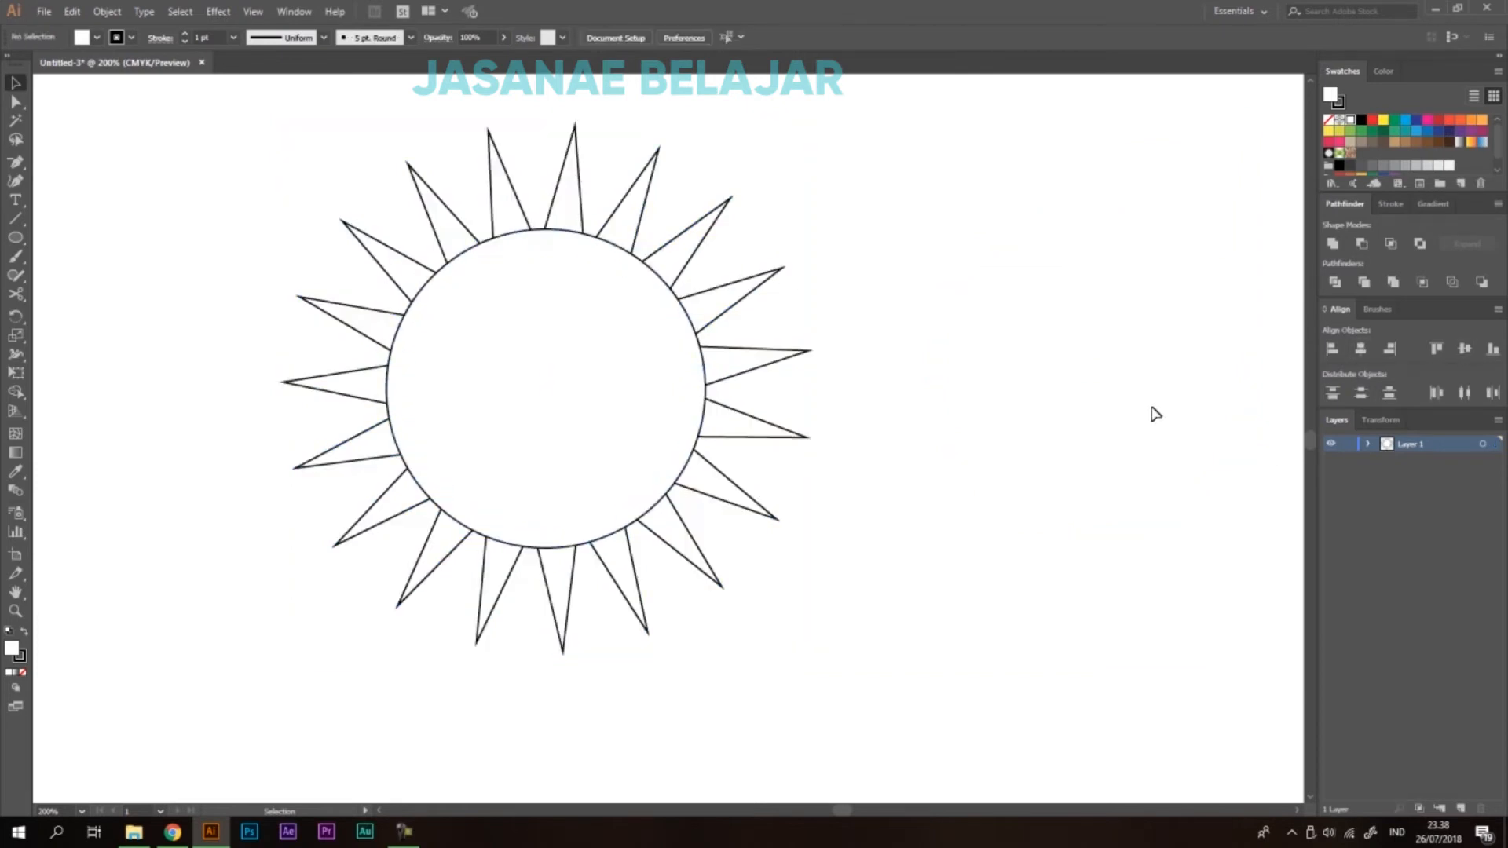
Remove the fill from both the star and the circle, leaving only their outlines.
{"action": "left_click_drag", "start_coordinate": [917, 205], "coordinate": [951, 253]}
{"action": "left_click_drag", "start_coordinate": [963, 201], "coordinate": [707, 431]}
{"action": "left_click", "coordinate": [969, 272]}
{"action": "left_click_drag", "start_coordinate": [1041, 178], "coordinate": [683, 495]}
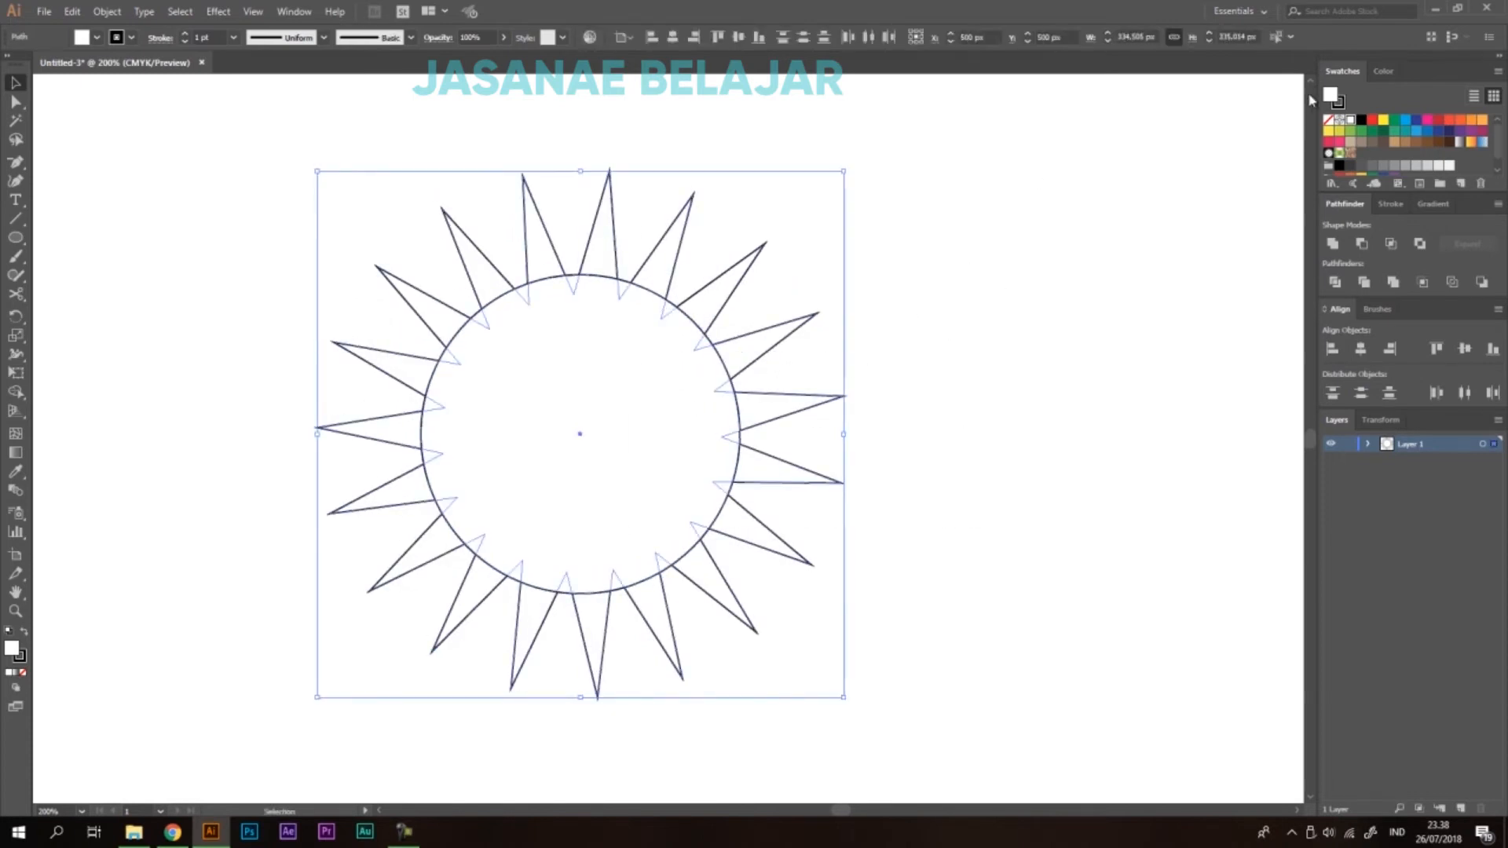
{"action": "left_click", "coordinate": [1328, 120]}
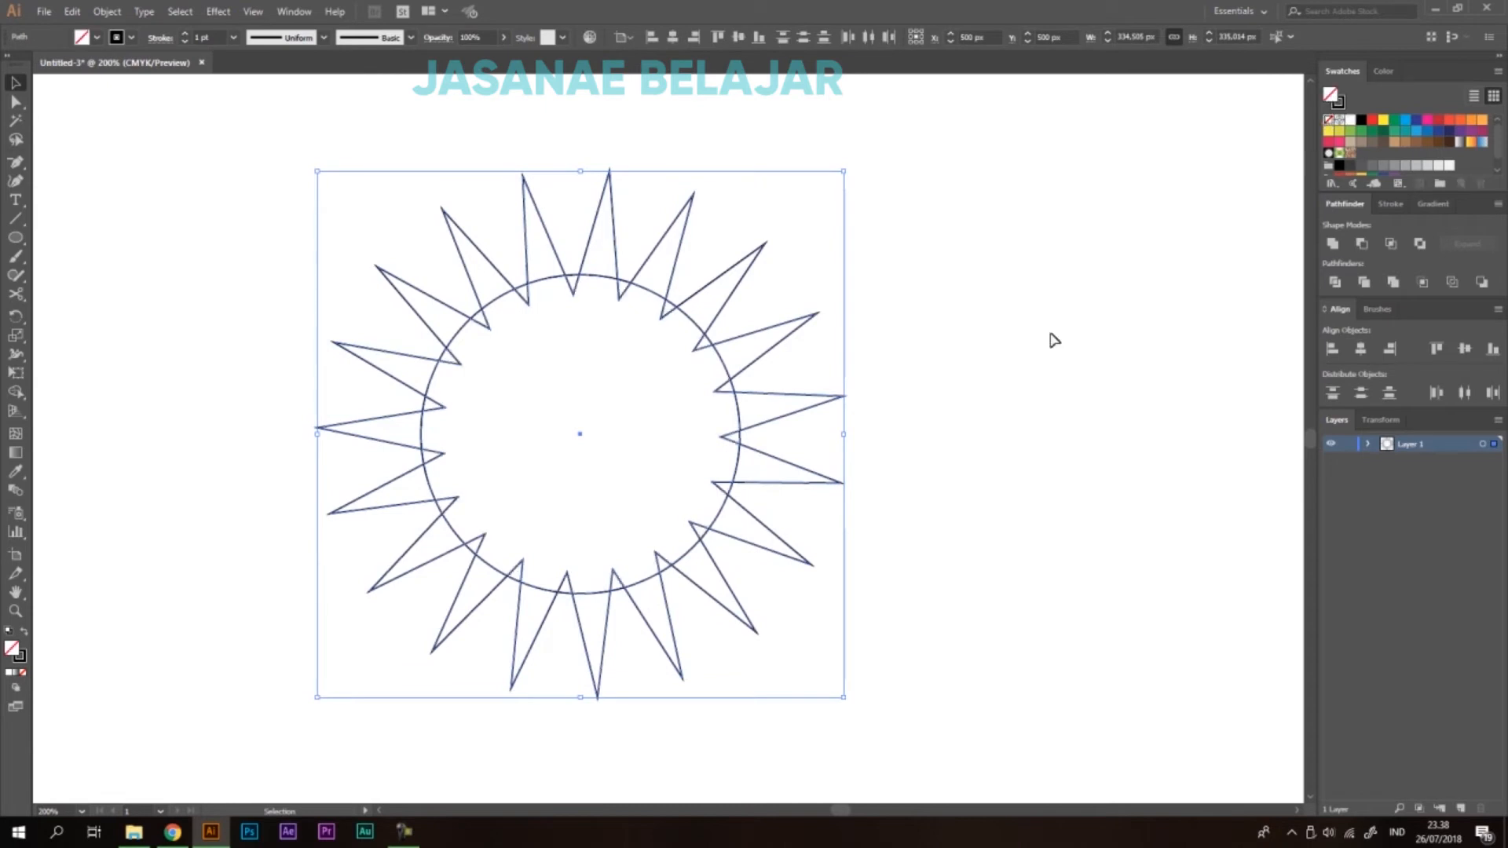
{"action": "left_click", "coordinate": [1053, 336]}
Enlarge the circle from its centre to 234 px and add a larger concentric copy about 266 px across.
{"action": "left_click", "coordinate": [711, 352]}
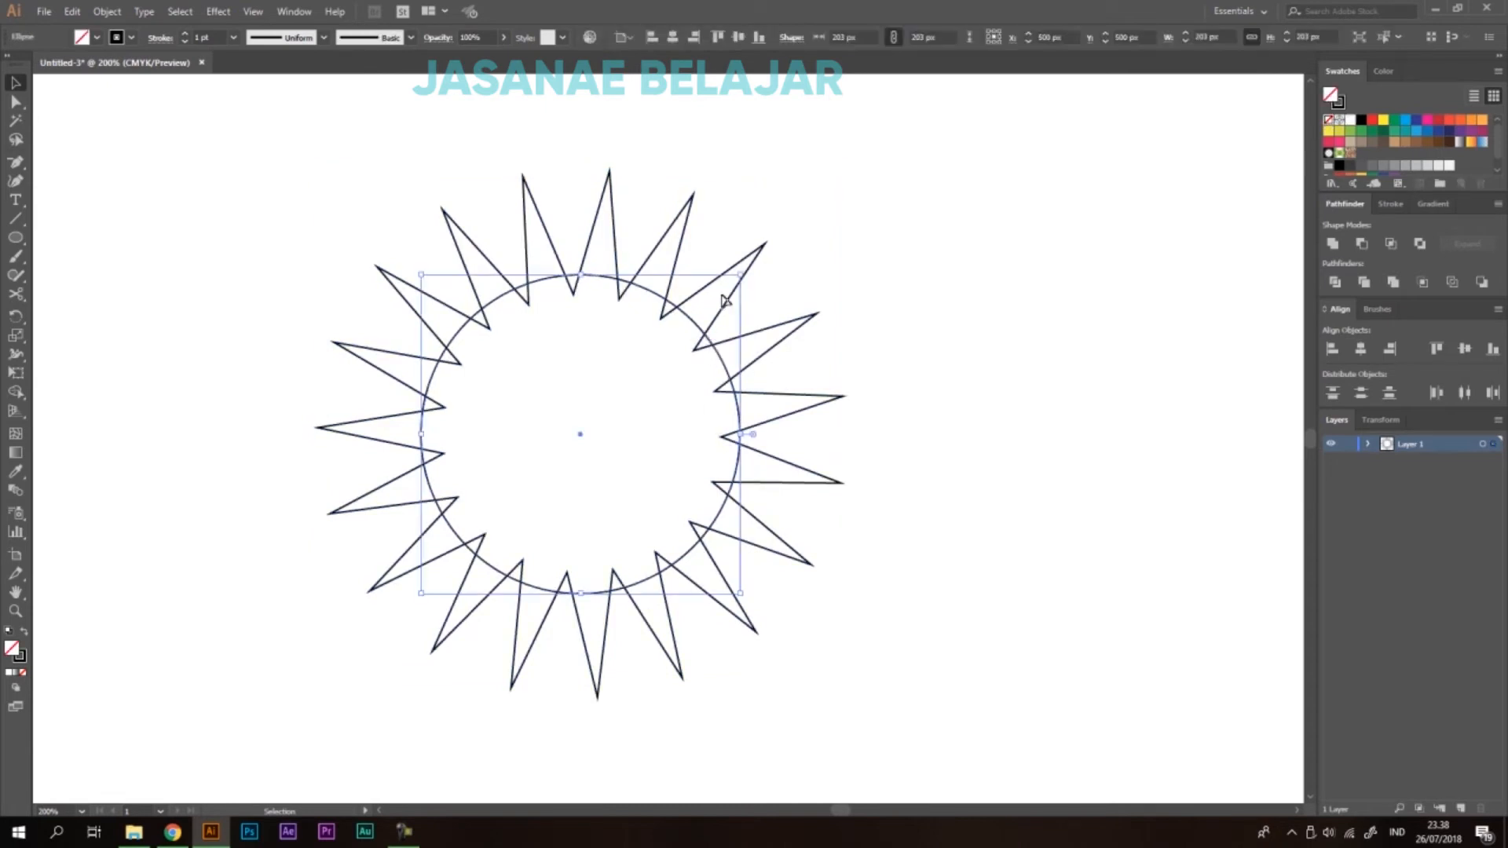
{"action": "left_click_drag", "start_coordinate": [740, 275], "coordinate": [756, 251]}
{"action": "left_click", "coordinate": [838, 299]}
{"action": "left_click", "coordinate": [688, 290]}
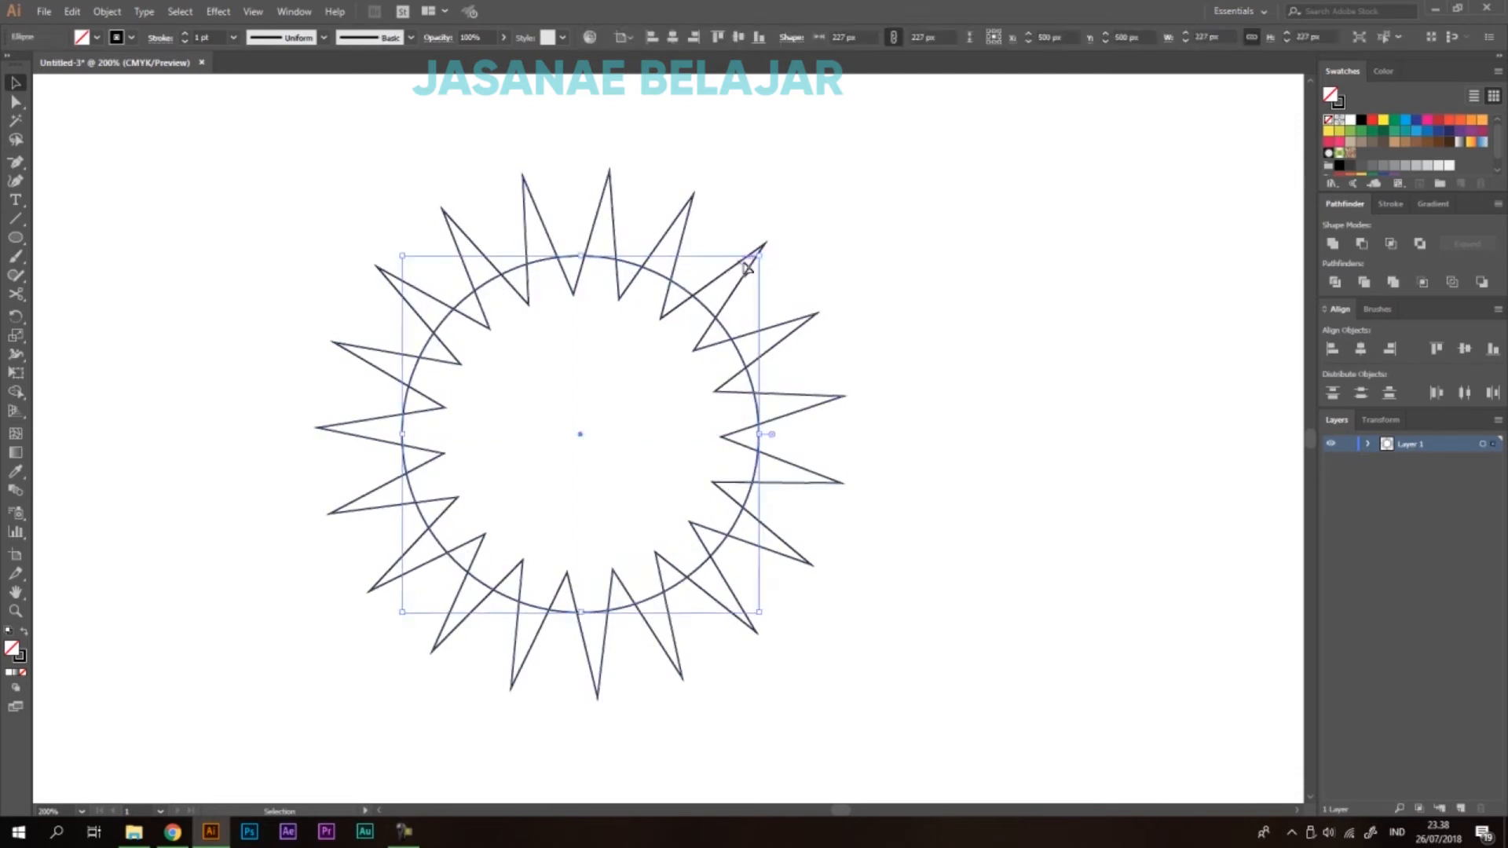
{"action": "left_click_drag", "start_coordinate": [755, 250], "coordinate": [754, 259]}
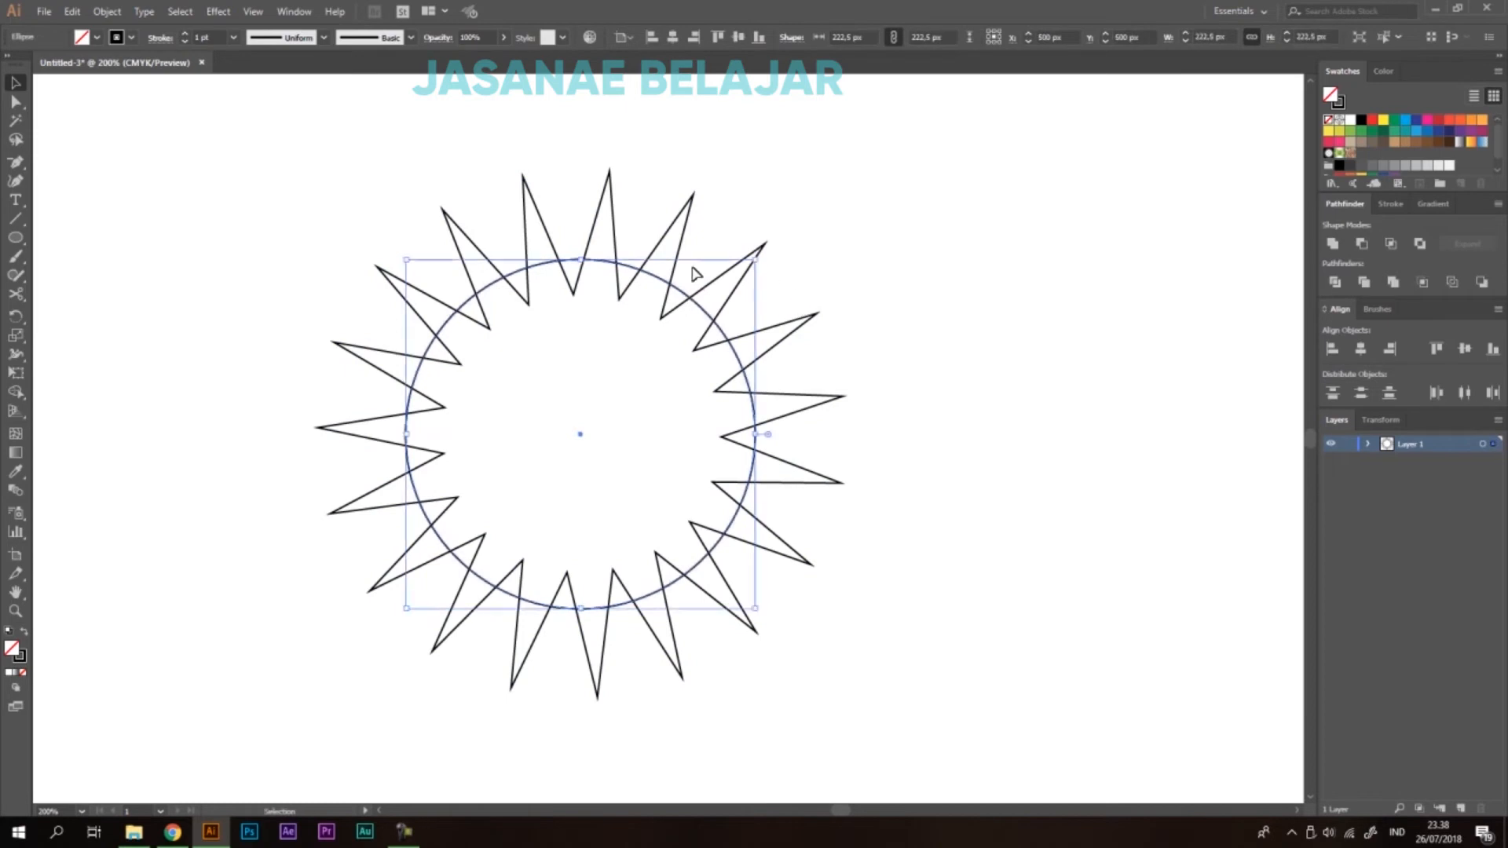
{"action": "mouse_move", "coordinate": [755, 260]}
{"action": "left_mouse_down"}
{"action": "mouse_move", "coordinate": [791, 224]}
{"action": "mouse_move", "coordinate": [766, 251]}
{"action": "left_mouse_up"}
{"action": "left_click", "coordinate": [677, 288]}
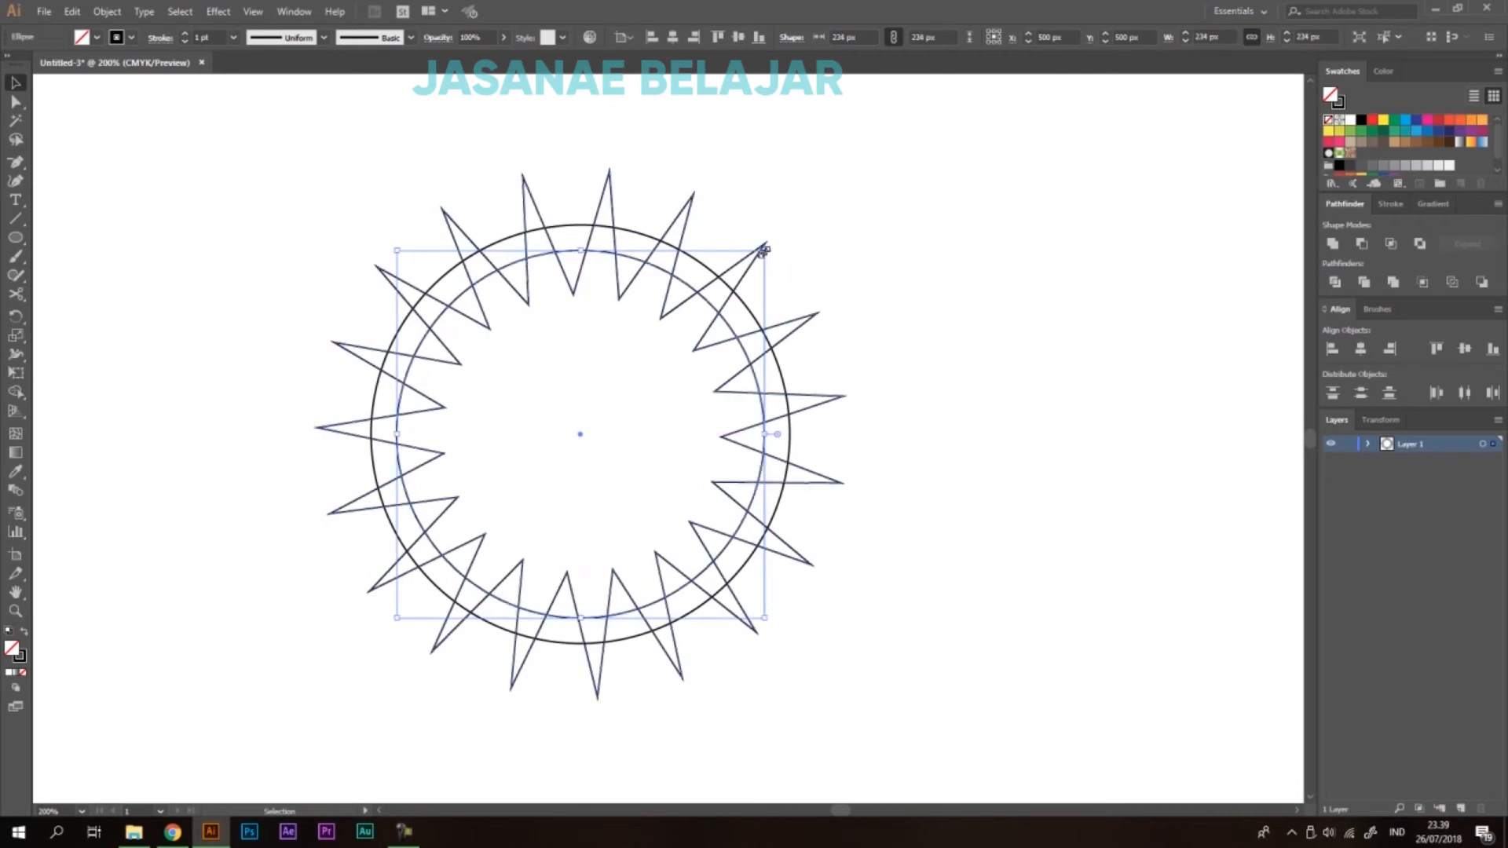
{"action": "left_click", "coordinate": [953, 232]}
Select the star and both circles, and use Shape Builder to cut away the star tips and outer-circle gaps along the left side.
{"action": "scroll", "coordinate": [921, 305], "scroll_direction": "down", "scroll_amount": 1}
{"action": "scroll", "coordinate": [923, 308], "scroll_direction": "down", "scroll_amount": 1}
{"action": "scroll", "coordinate": [869, 336], "scroll_direction": "up", "scroll_amount": 2}
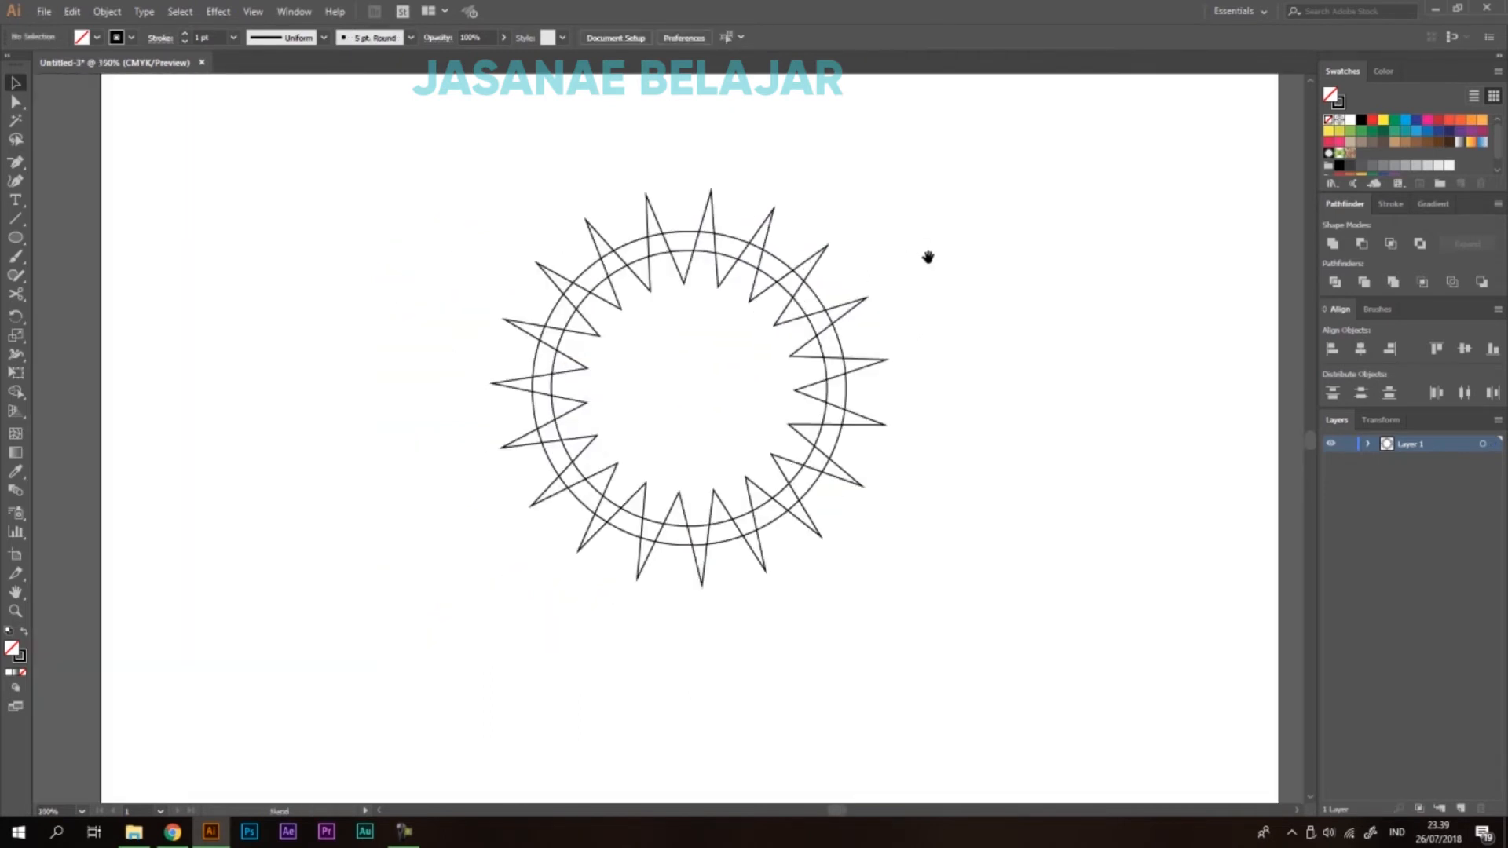
{"action": "left_click_drag", "start_coordinate": [1090, 139], "coordinate": [434, 631]}
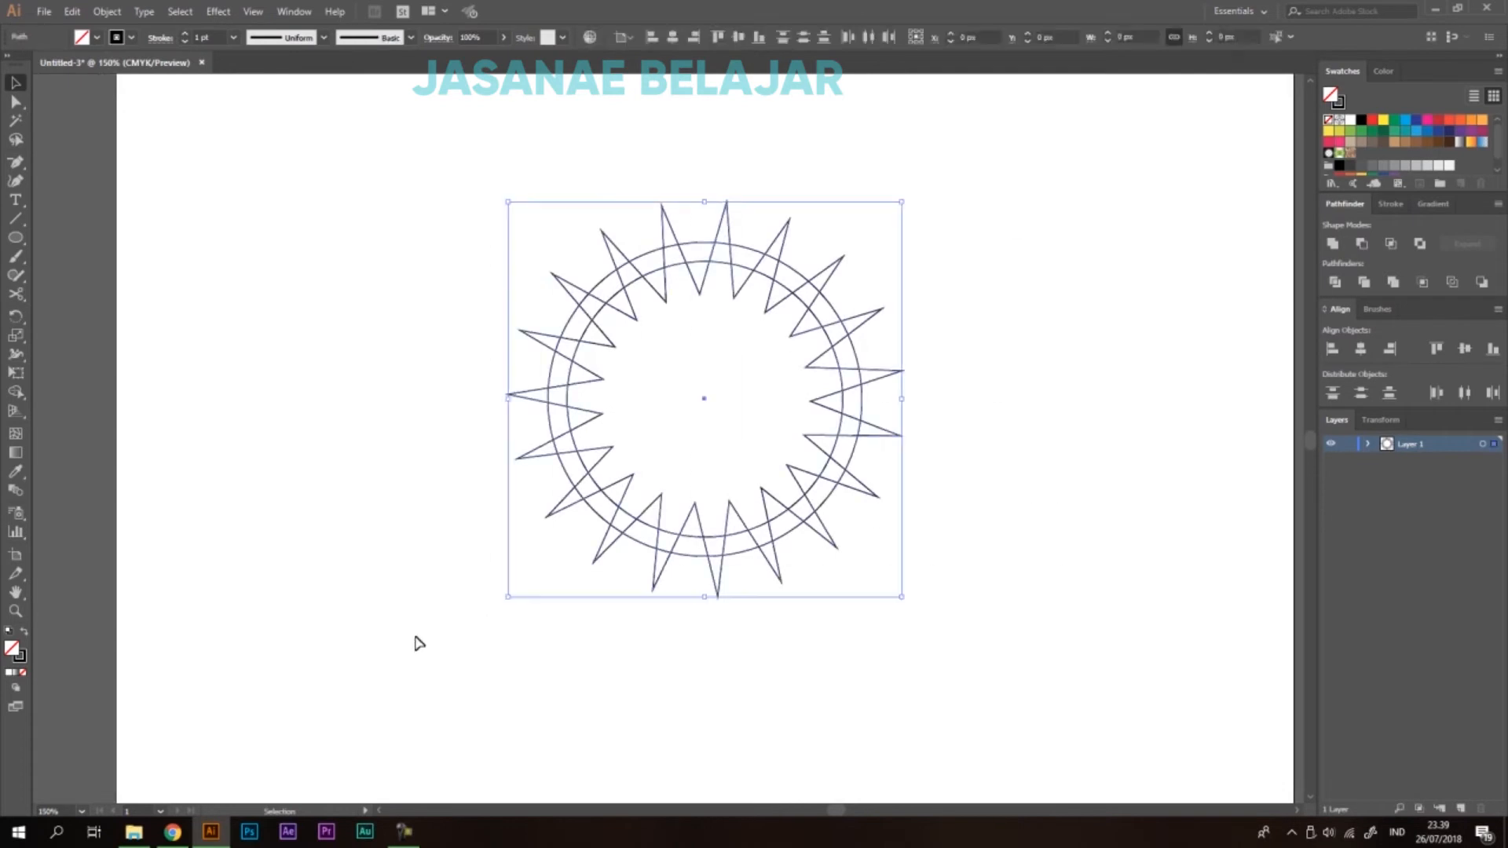
{"action": "left_click", "coordinate": [22, 391]}
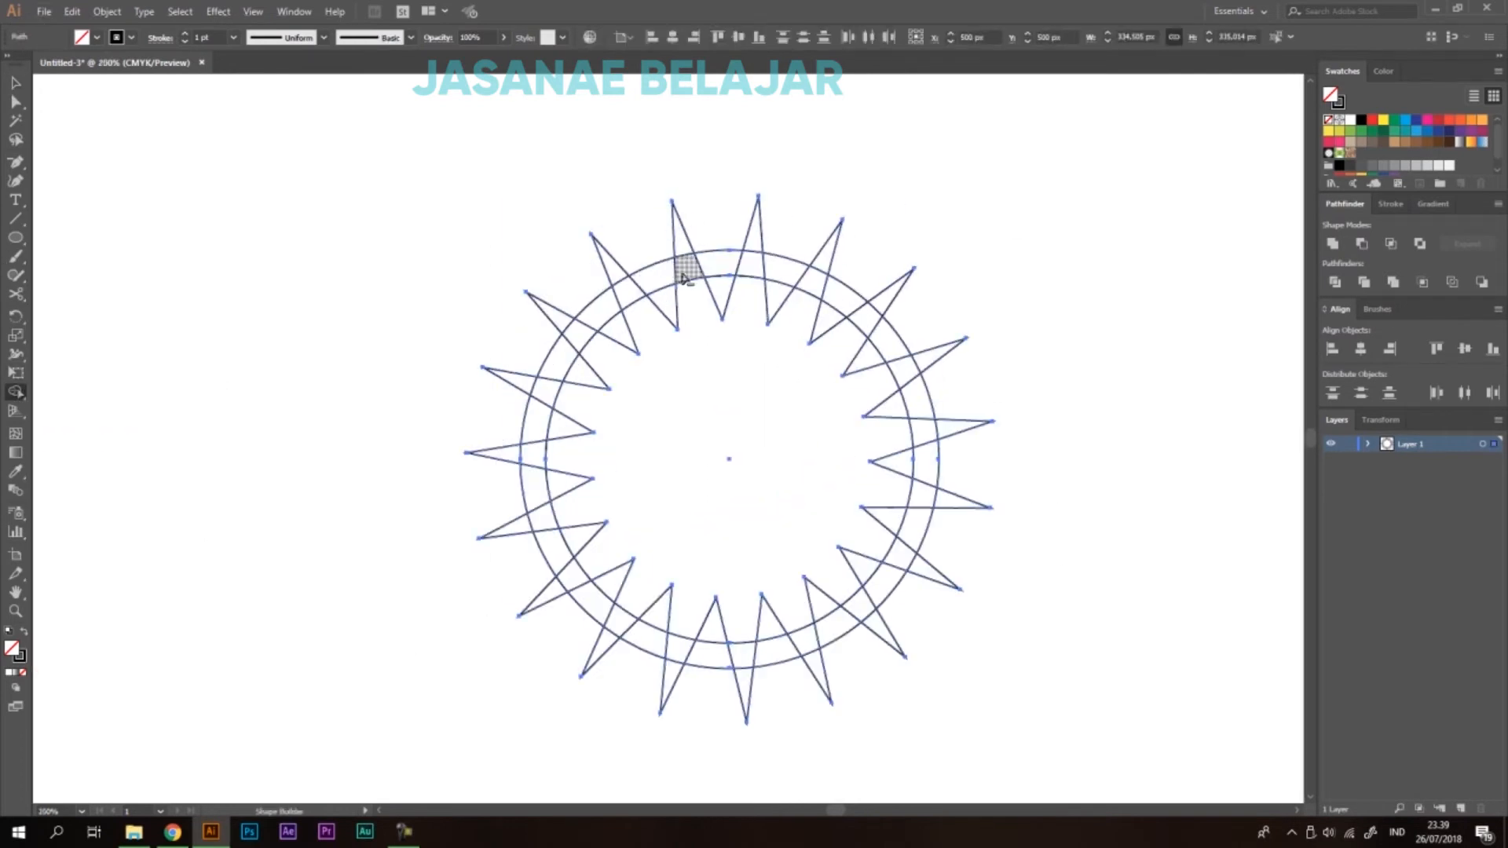
{"action": "scroll", "coordinate": [649, 242], "scroll_direction": "up", "scroll_amount": 2}
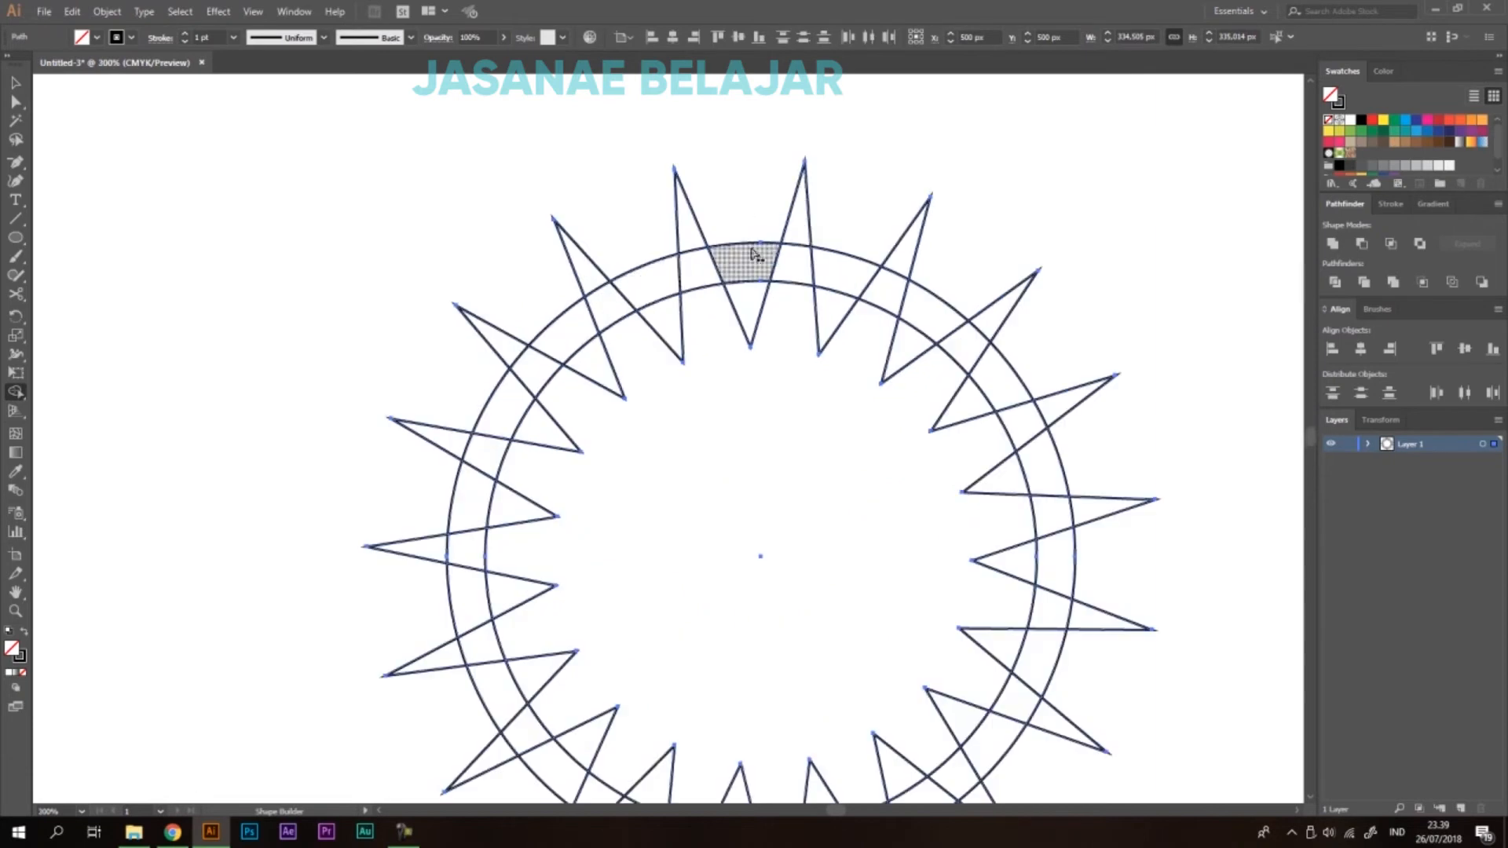
{"action": "mouse_move", "coordinate": [746, 183]}
{"action": "left_mouse_down"}
{"action": "mouse_move", "coordinate": [666, 213]}
{"action": "mouse_move", "coordinate": [652, 289]}
{"action": "mouse_move", "coordinate": [552, 297]}
{"action": "mouse_move", "coordinate": [570, 341]}
{"action": "mouse_move", "coordinate": [531, 290]}
{"action": "left_mouse_up"}
{"action": "mouse_move", "coordinate": [488, 397]}
{"action": "left_mouse_down"}
{"action": "mouse_move", "coordinate": [444, 428]}
{"action": "mouse_move", "coordinate": [472, 503]}
{"action": "left_mouse_up"}
{"action": "mouse_move", "coordinate": [416, 524]}
{"action": "left_mouse_down"}
{"action": "mouse_move", "coordinate": [438, 590]}
{"action": "mouse_move", "coordinate": [471, 605]}
{"action": "left_mouse_up"}
{"action": "left_click_drag", "start_coordinate": [718, 549], "coordinate": [672, 392]}
{"action": "mouse_move", "coordinate": [365, 487]}
{"action": "left_mouse_down"}
{"action": "mouse_move", "coordinate": [431, 541]}
{"action": "mouse_move", "coordinate": [474, 545]}
{"action": "left_mouse_up"}
{"action": "key", "text": "ctrl+z"}
{"action": "mouse_move", "coordinate": [347, 475]}
{"action": "left_mouse_down"}
{"action": "mouse_move", "coordinate": [372, 508]}
{"action": "mouse_move", "coordinate": [456, 538]}
{"action": "mouse_move", "coordinate": [450, 609]}
{"action": "mouse_move", "coordinate": [510, 614]}
{"action": "left_mouse_up"}
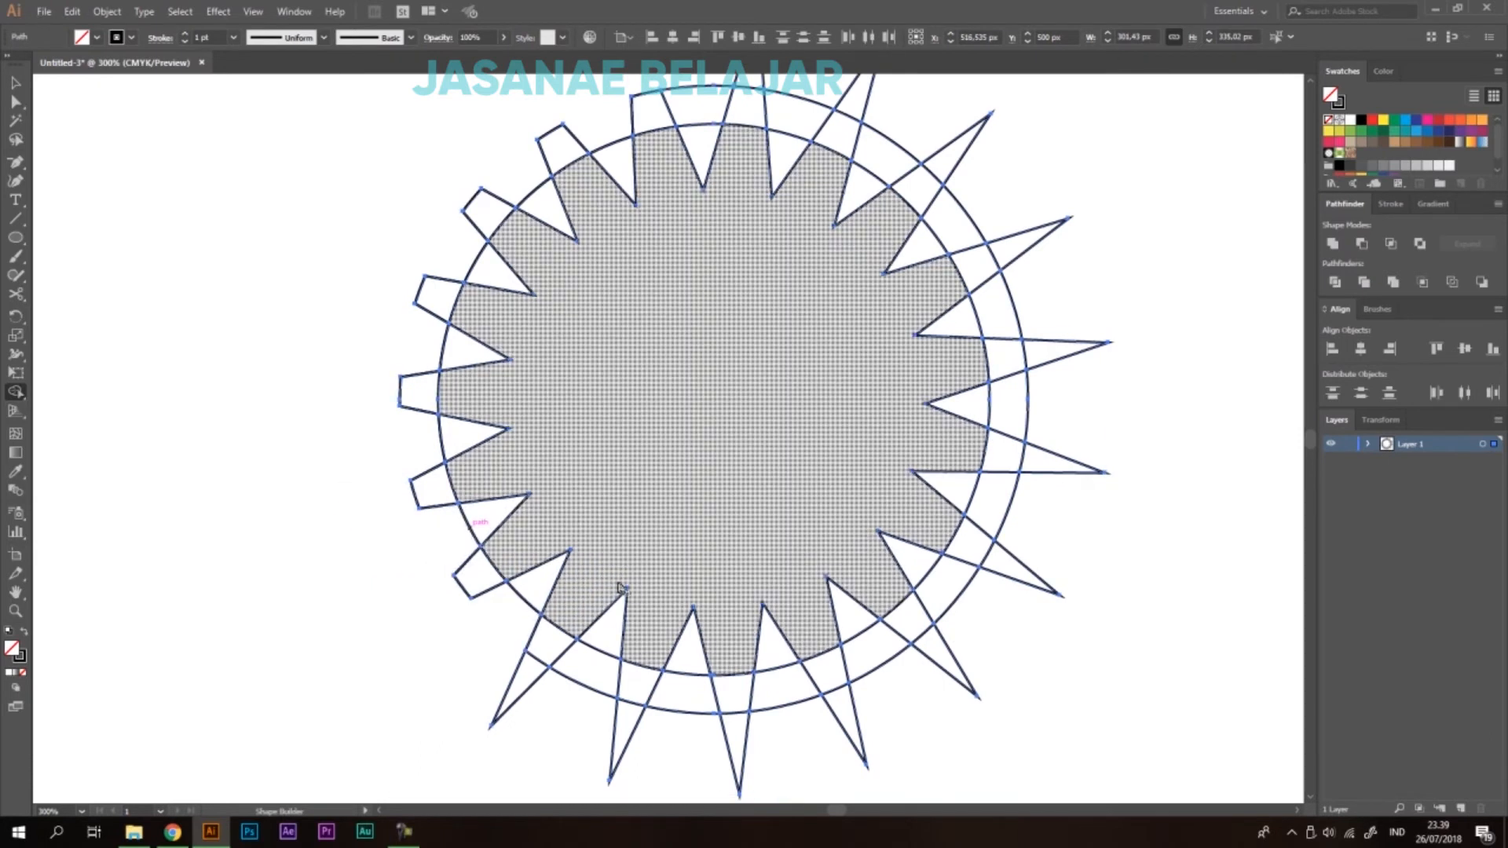
Cut away the remaining star tips and outer-circle segments between the teeth around the bottom and right side with Shape Builder.
{"action": "left_click_drag", "start_coordinate": [591, 652], "coordinate": [567, 556]}
{"action": "mouse_move", "coordinate": [464, 567]}
{"action": "left_mouse_down"}
{"action": "mouse_move", "coordinate": [539, 603]}
{"action": "mouse_move", "coordinate": [561, 566]}
{"action": "left_mouse_up"}
{"action": "mouse_move", "coordinate": [579, 633]}
{"action": "left_mouse_down"}
{"action": "mouse_move", "coordinate": [623, 658]}
{"action": "mouse_move", "coordinate": [669, 608]}
{"action": "left_mouse_up"}
{"action": "mouse_move", "coordinate": [694, 664]}
{"action": "left_mouse_down"}
{"action": "mouse_move", "coordinate": [757, 605]}
{"action": "mouse_move", "coordinate": [828, 624]}
{"action": "mouse_move", "coordinate": [911, 541]}
{"action": "mouse_move", "coordinate": [915, 475]}
{"action": "mouse_move", "coordinate": [979, 402]}
{"action": "left_mouse_up"}
{"action": "mouse_move", "coordinate": [1022, 396]}
{"action": "left_mouse_down"}
{"action": "mouse_move", "coordinate": [1021, 331]}
{"action": "mouse_move", "coordinate": [992, 295]}
{"action": "mouse_move", "coordinate": [1003, 505]}
{"action": "mouse_move", "coordinate": [1011, 397]}
{"action": "left_mouse_up"}
{"action": "left_click_drag", "start_coordinate": [1036, 353], "coordinate": [960, 299]}
{"action": "mouse_move", "coordinate": [963, 271]}
{"action": "left_mouse_down"}
{"action": "mouse_move", "coordinate": [870, 199]}
{"action": "mouse_move", "coordinate": [758, 204]}
{"action": "left_mouse_up"}
{"action": "left_click_drag", "start_coordinate": [744, 142], "coordinate": [707, 144]}
{"action": "left_click_drag", "start_coordinate": [694, 145], "coordinate": [674, 200]}
{"action": "scroll", "coordinate": [713, 208], "scroll_direction": "down", "scroll_amount": 2}
{"action": "key", "text": "v"}
{"action": "left_click", "coordinate": [897, 205]}
{"action": "left_click_drag", "start_coordinate": [801, 228], "coordinate": [808, 297]}
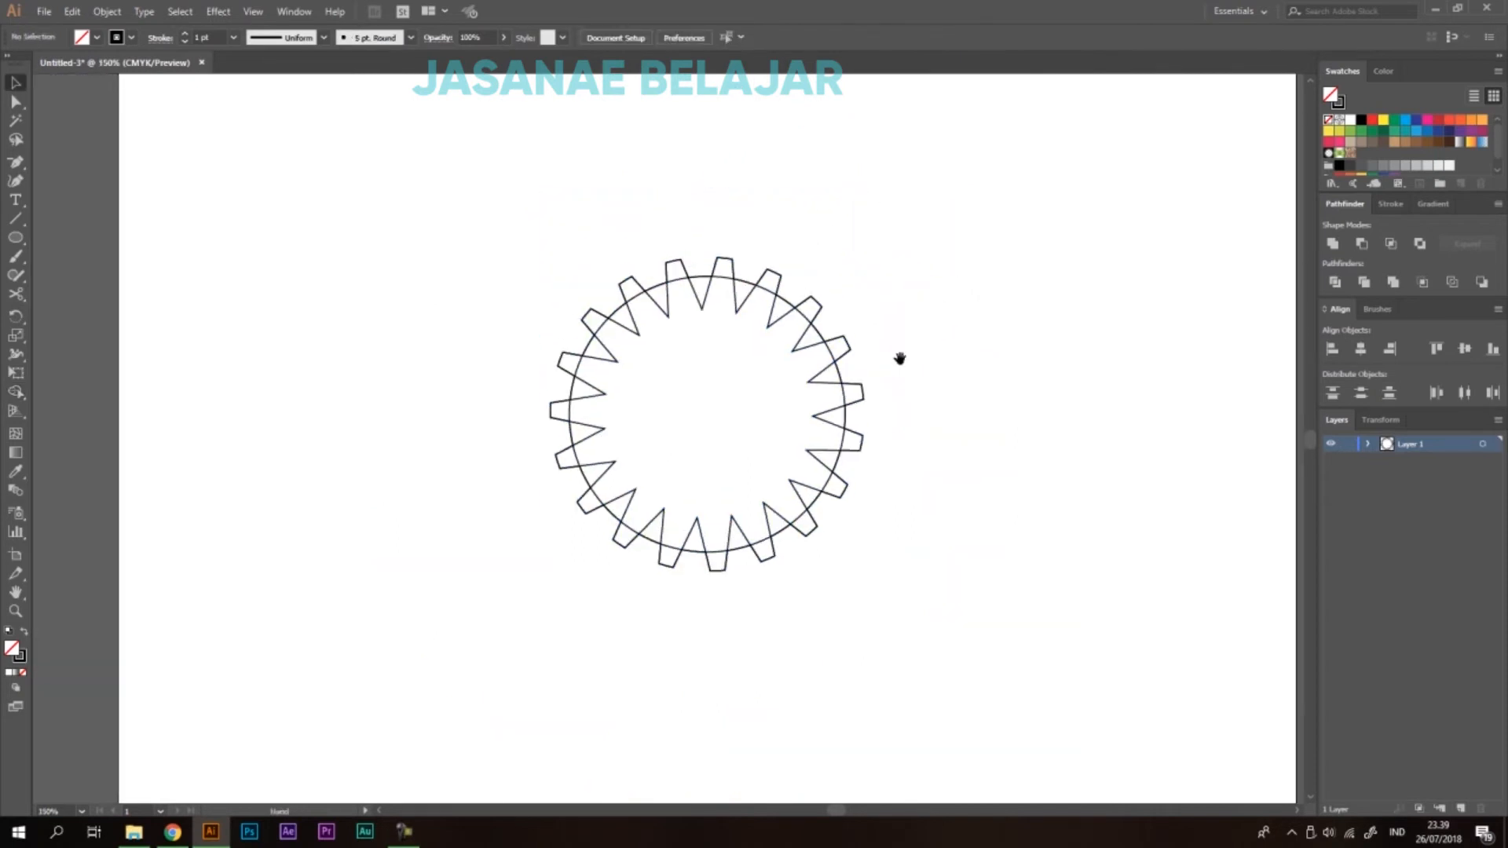
Unite the trimmed teeth and the inner circle into a single gear outline.
{"action": "scroll", "coordinate": [848, 313], "scroll_direction": "up", "scroll_amount": 1}
{"action": "left_click_drag", "start_coordinate": [991, 201], "coordinate": [367, 720]}
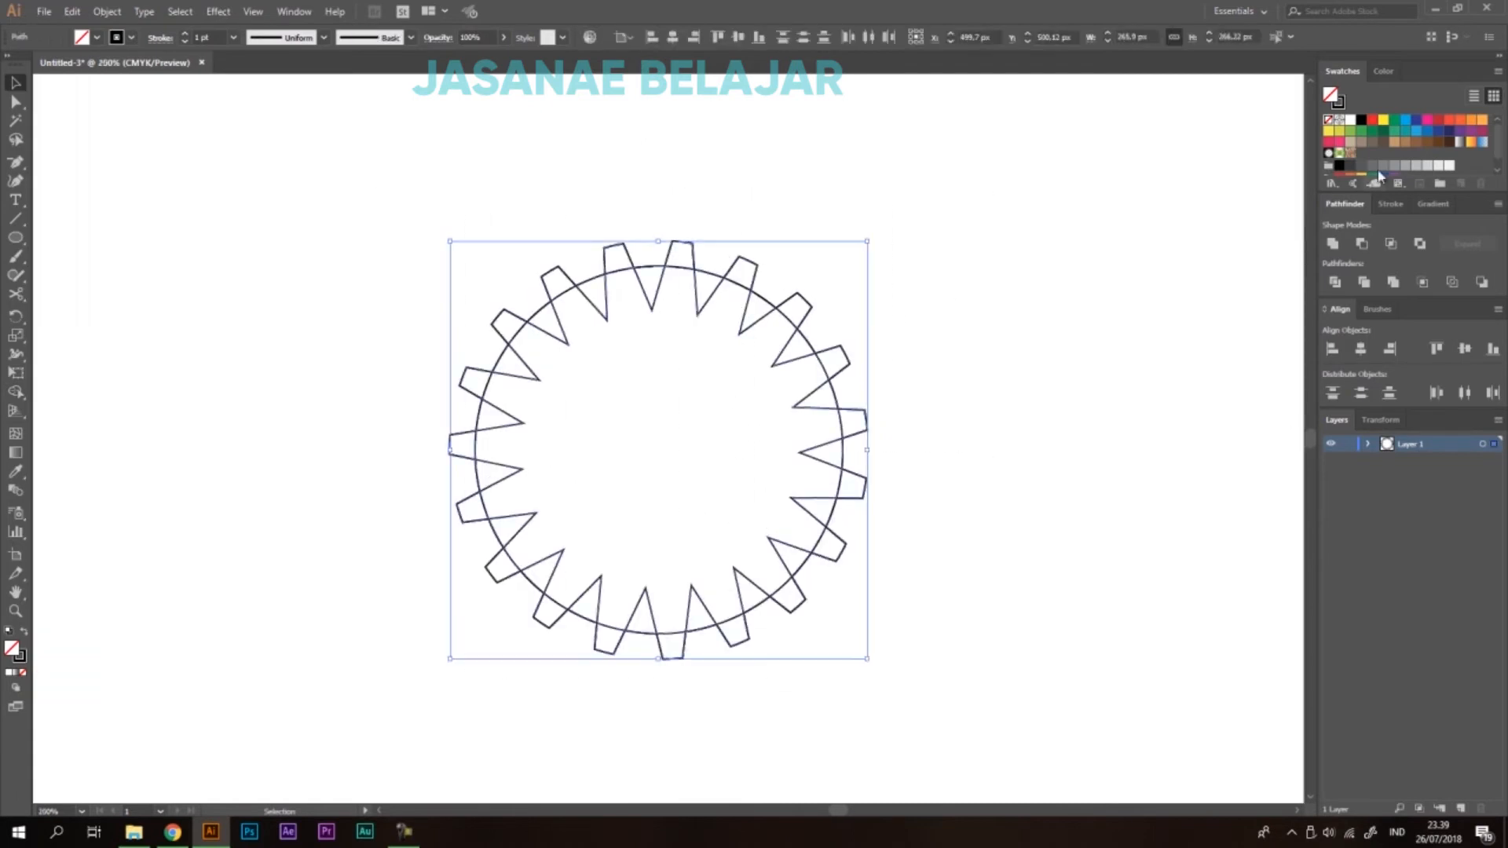
{"action": "left_click", "coordinate": [1338, 248]}
{"action": "left_click", "coordinate": [621, 256]}
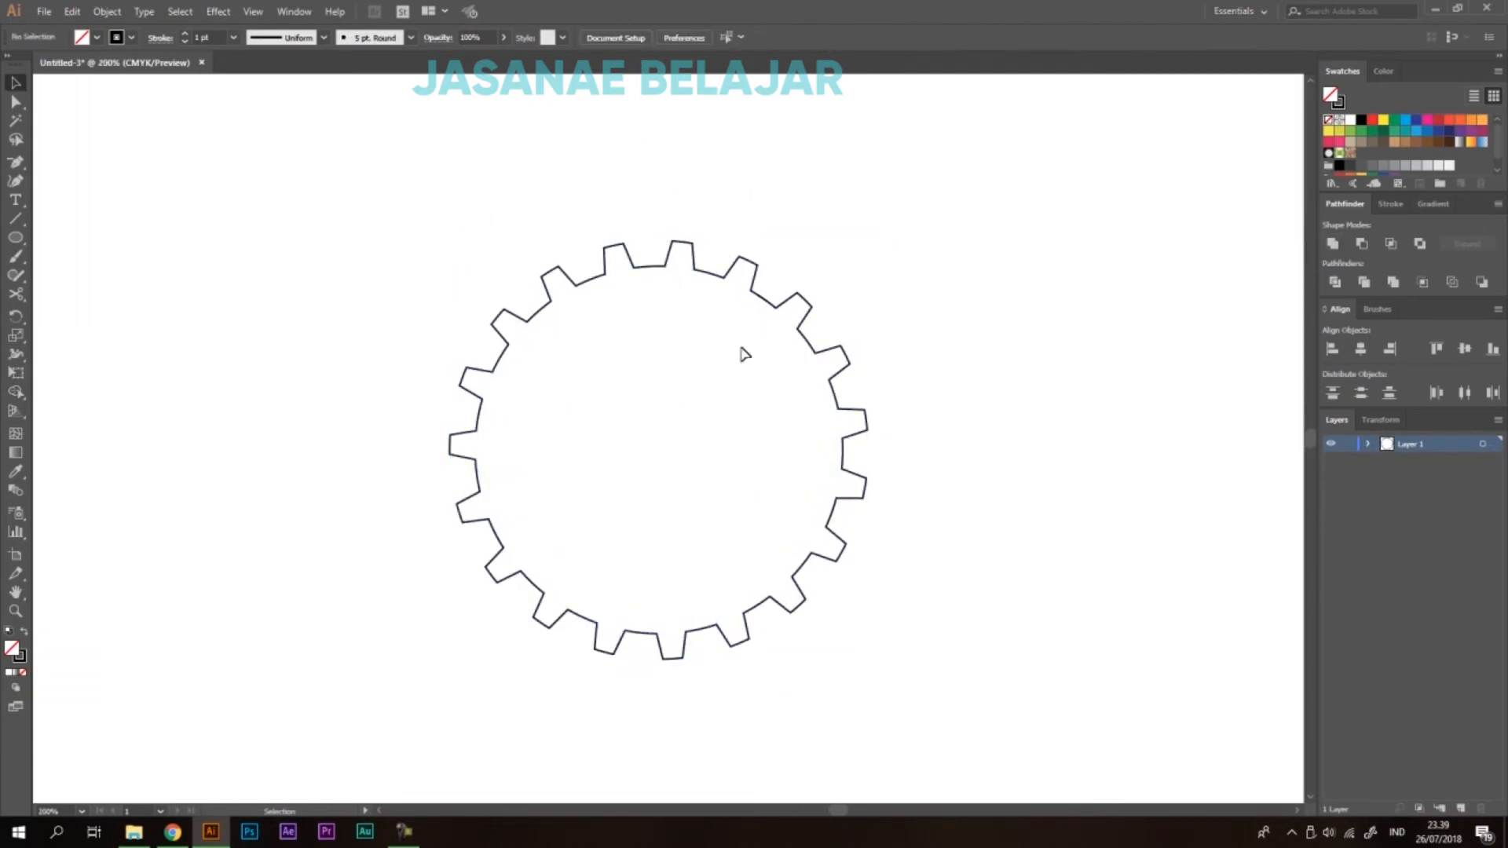
Swap the gear's fill and stroke so it is solid black with no outline.
{"action": "scroll", "coordinate": [783, 261], "scroll_direction": "down", "scroll_amount": 1}
{"action": "left_click_drag", "start_coordinate": [976, 262], "coordinate": [723, 432]}
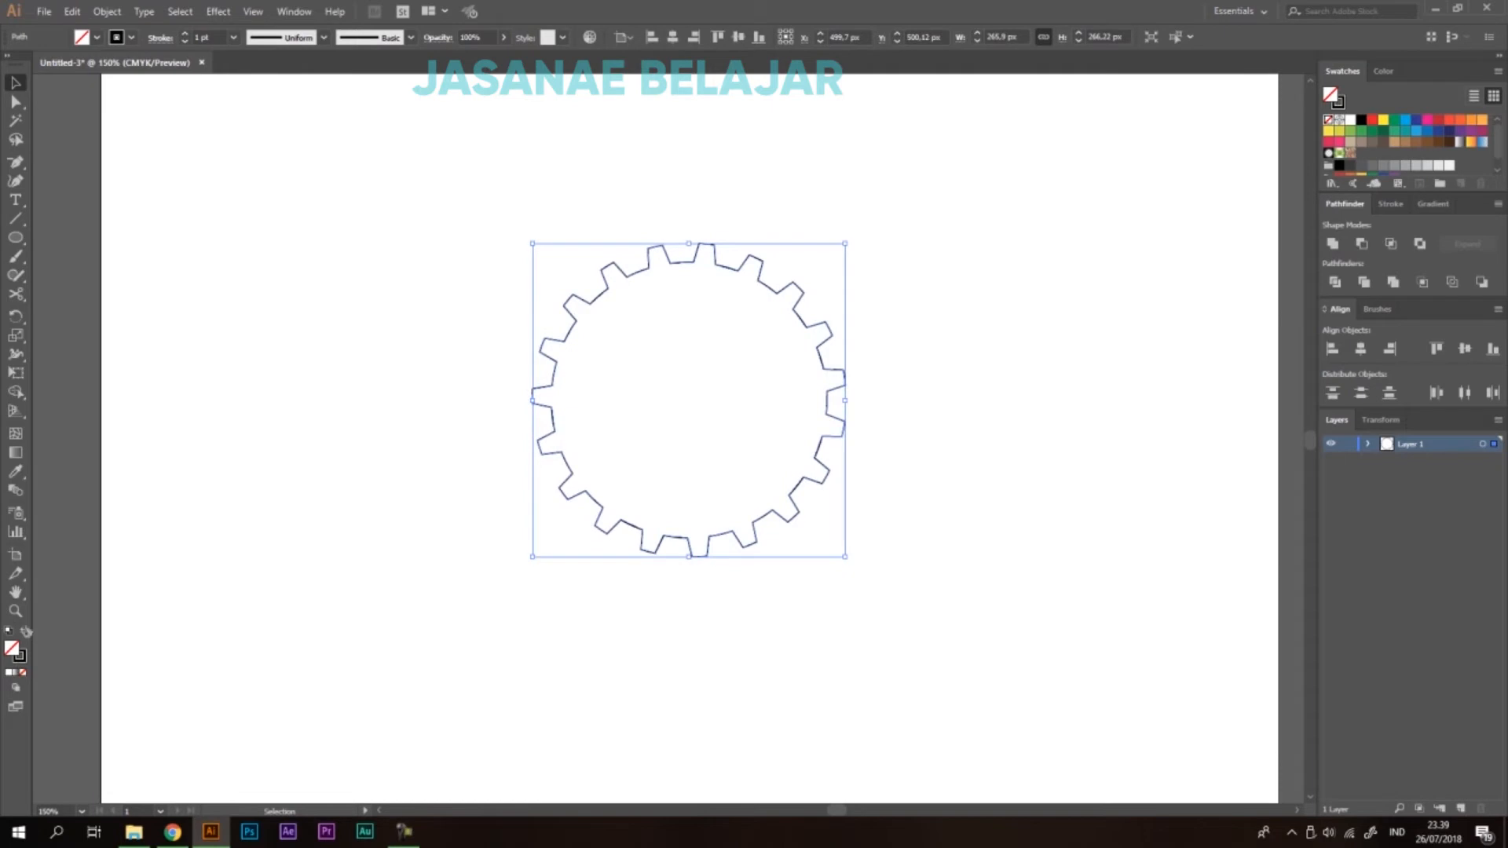
{"action": "key", "text": "shift+x"}
{"action": "left_click", "coordinate": [869, 340]}
Examine the gear's overall silhouette and the corners of its upper teeth.
{"action": "scroll", "coordinate": [798, 340], "scroll_direction": "up", "scroll_amount": 1}
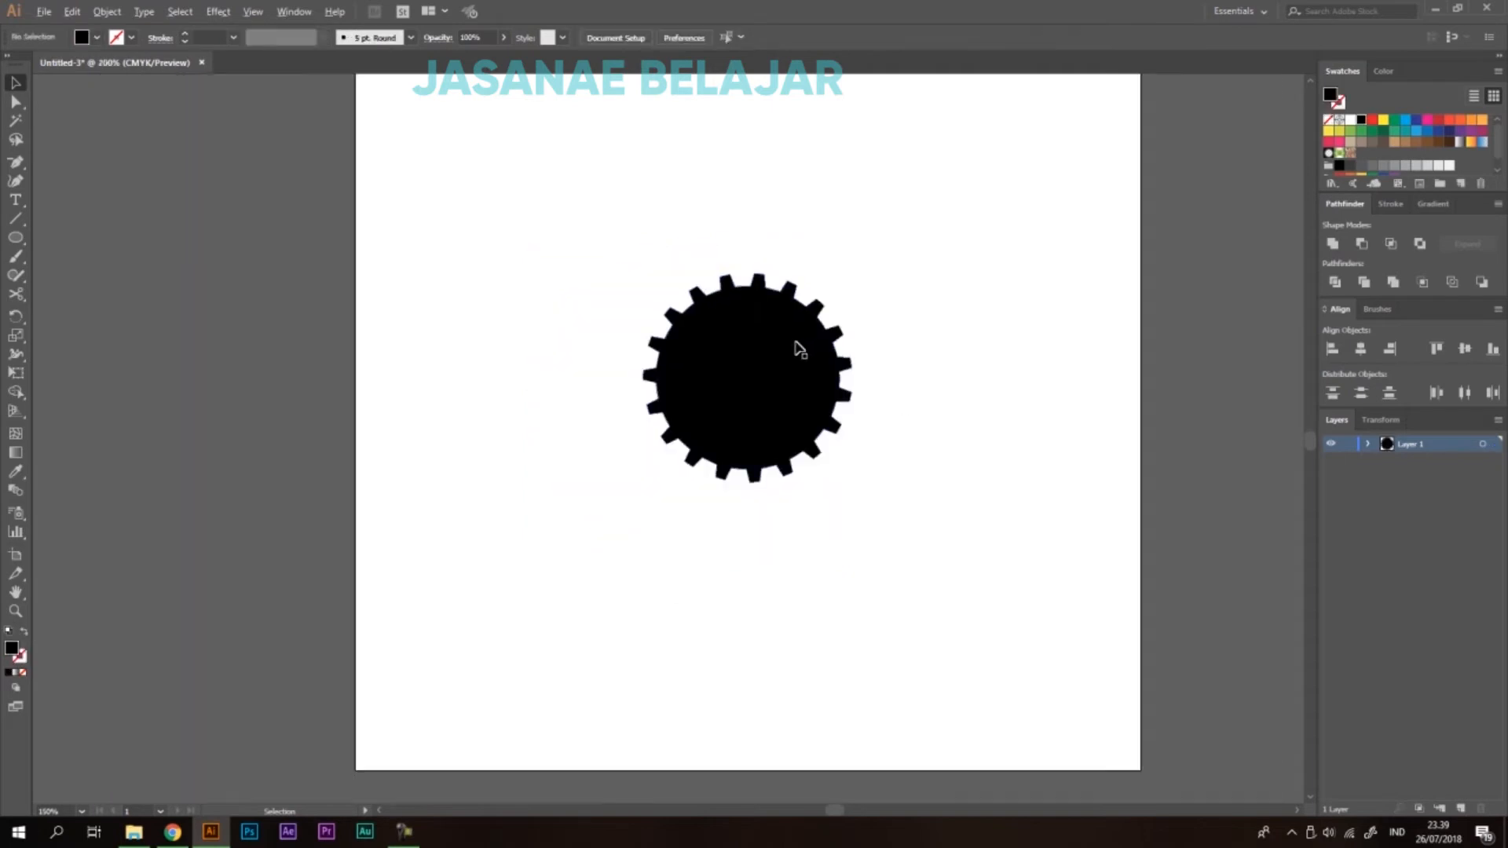
{"action": "scroll", "coordinate": [738, 324], "scroll_direction": "up", "scroll_amount": 1}
{"action": "scroll", "coordinate": [781, 345], "scroll_direction": "down", "scroll_amount": 4}
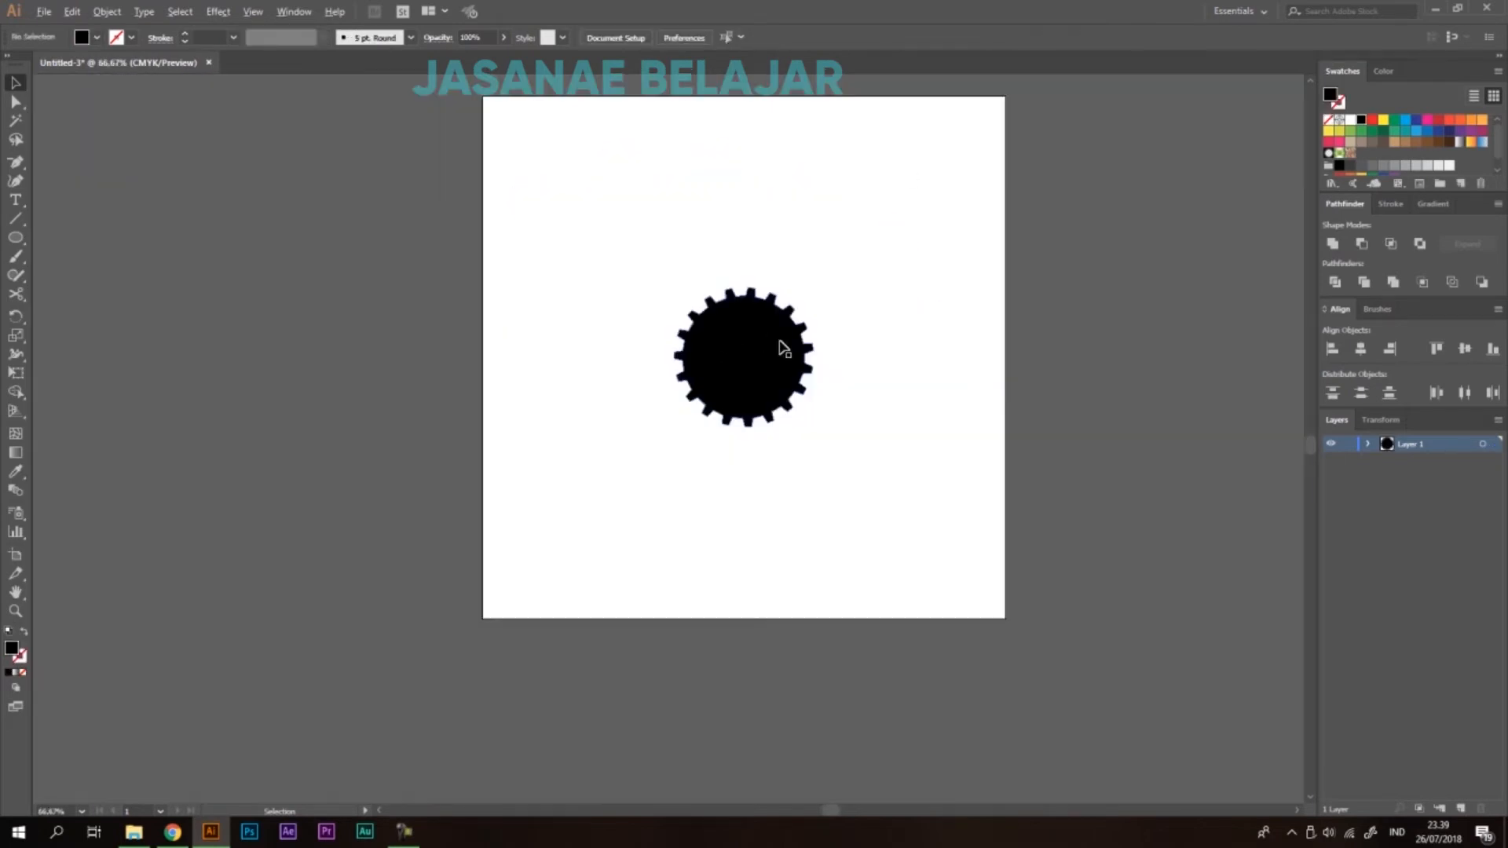
{"action": "scroll", "coordinate": [782, 339], "scroll_direction": "up", "scroll_amount": 2}
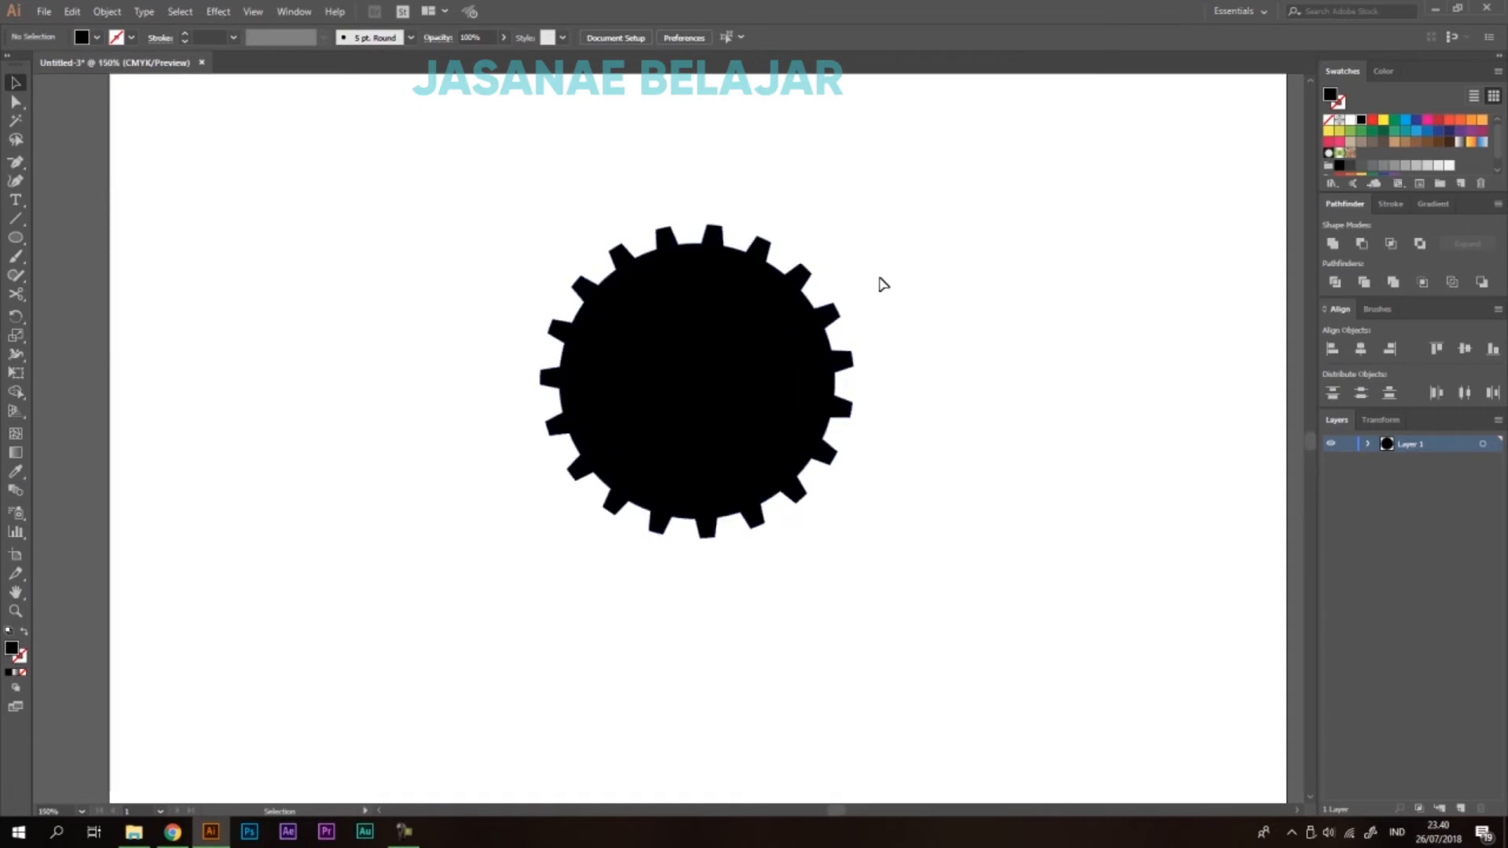
{"action": "scroll", "coordinate": [647, 175], "scroll_direction": "up", "scroll_amount": 4}
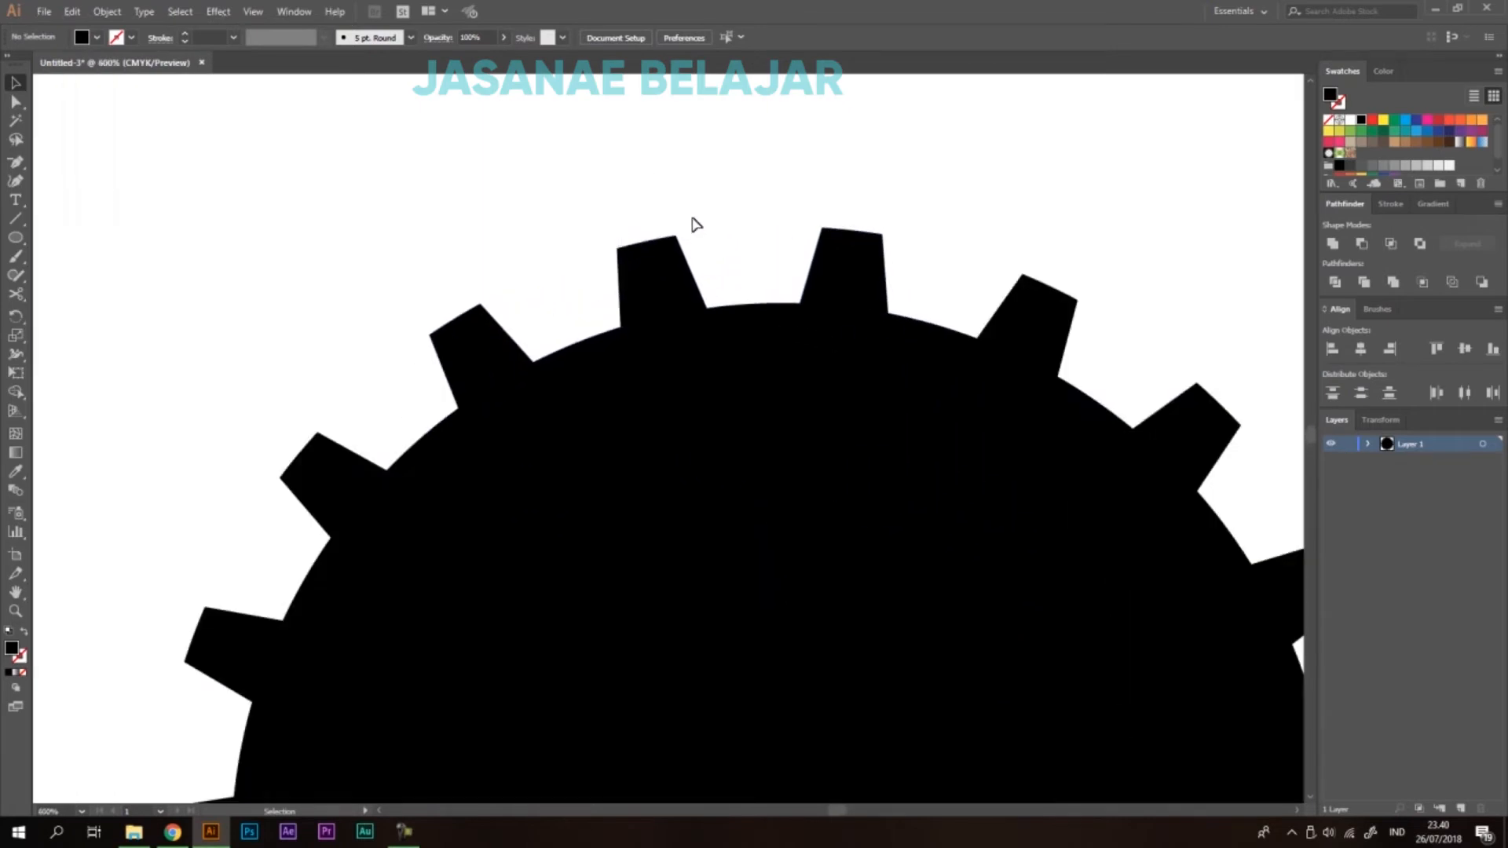
{"action": "scroll", "coordinate": [667, 214], "scroll_direction": "down", "scroll_amount": 1}
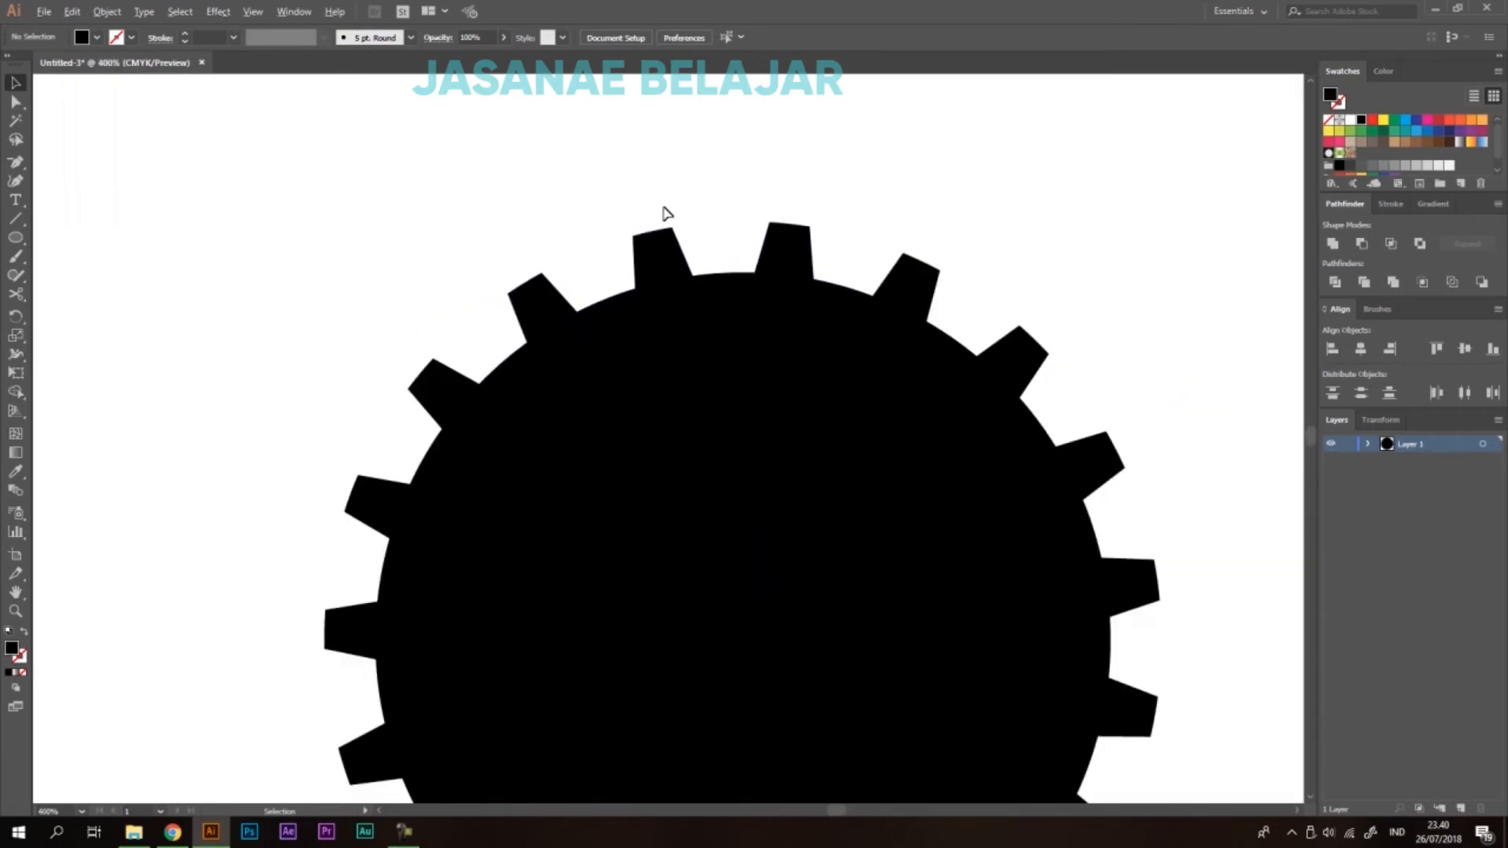
{"action": "scroll", "coordinate": [838, 234], "scroll_direction": "up", "scroll_amount": 1}
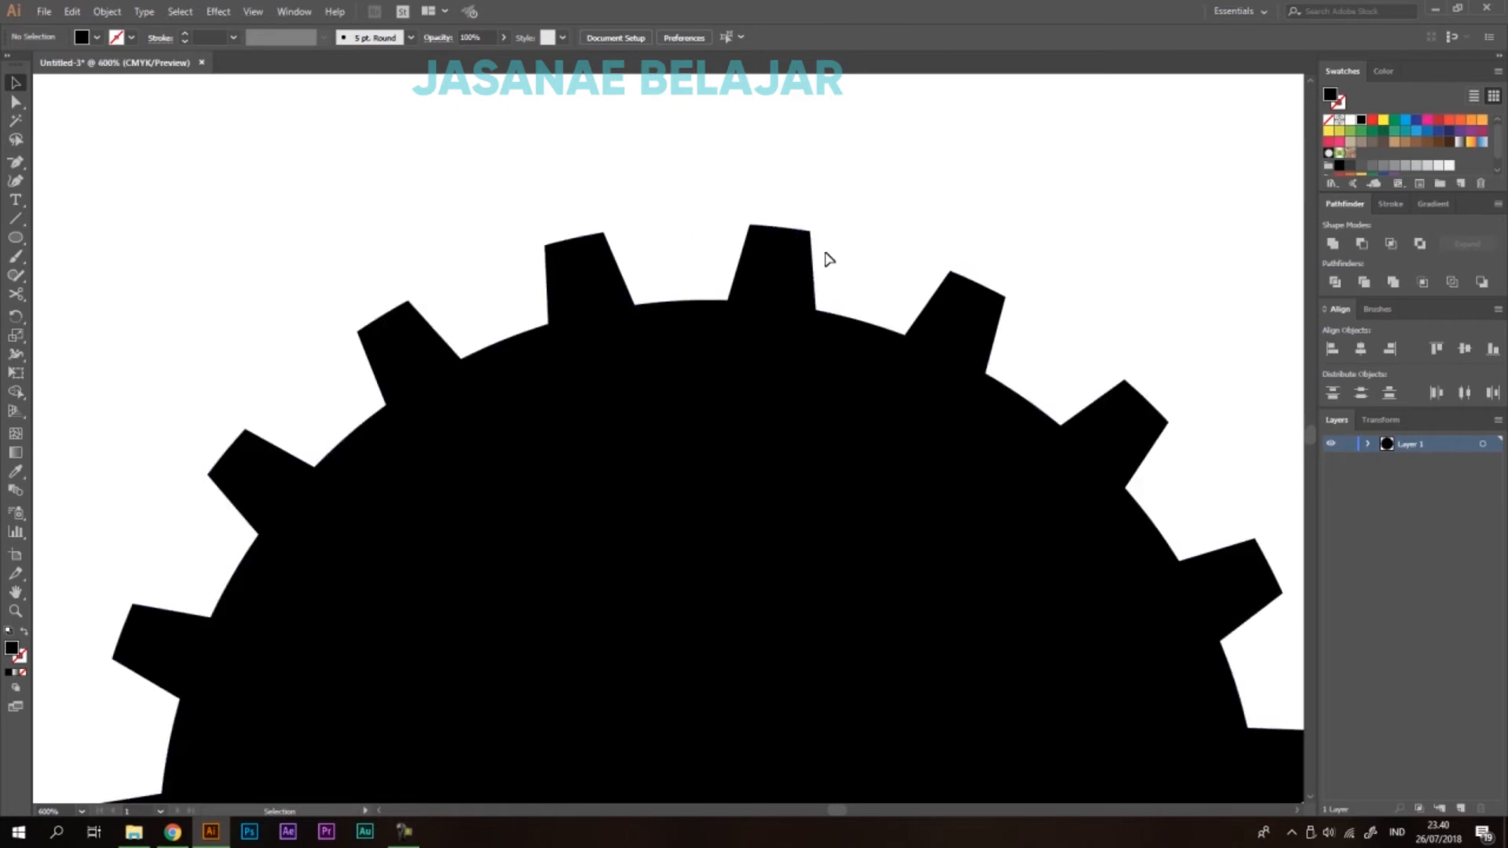
{"action": "scroll", "coordinate": [838, 251], "scroll_direction": "up", "scroll_amount": 2}
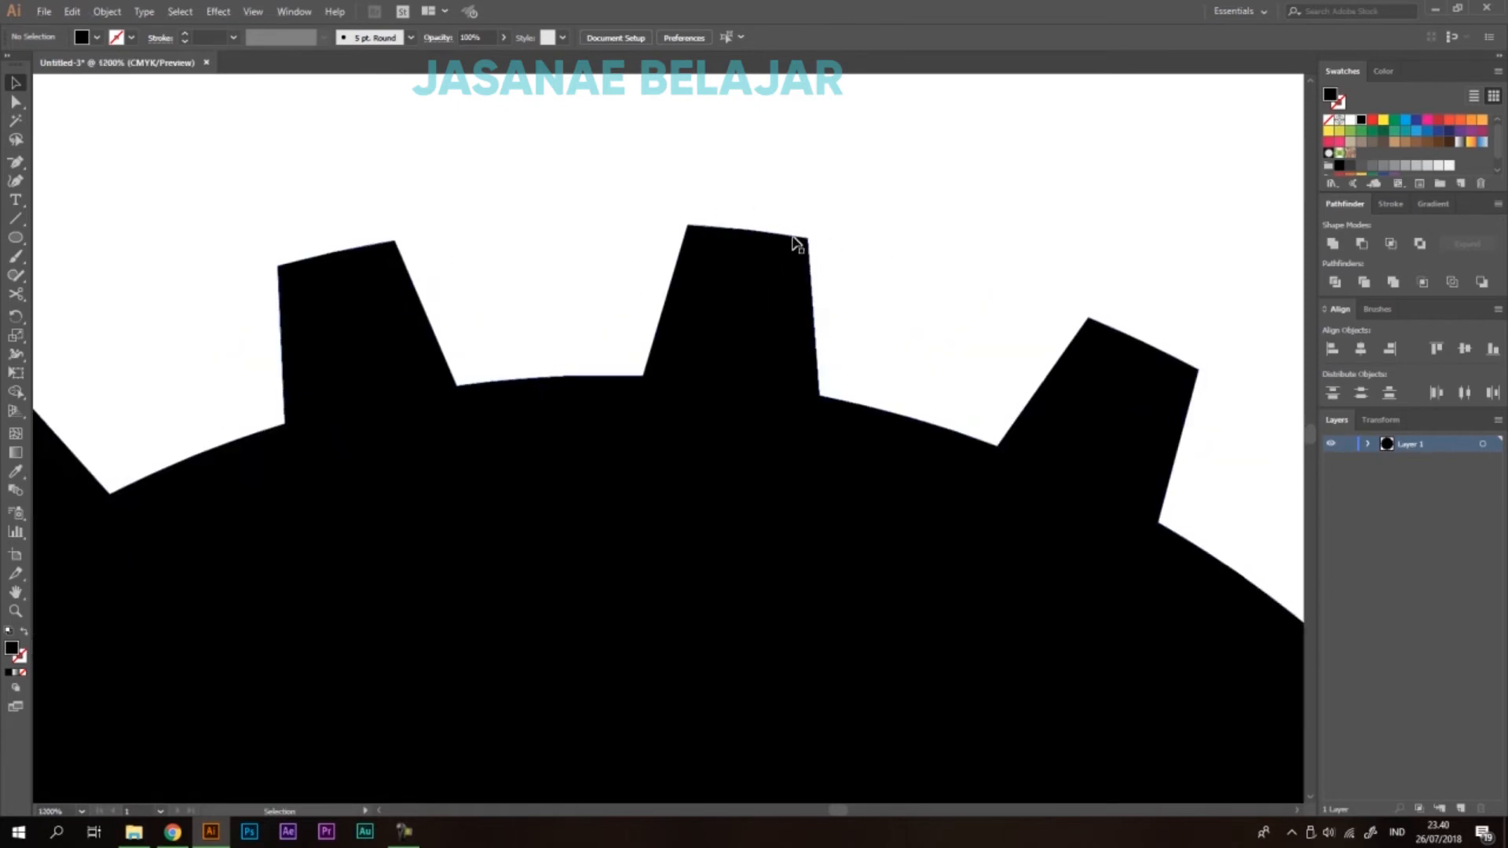
Round the outer corners of all the gear's teeth together to a radius of about 3.43 px.
{"action": "left_click_drag", "start_coordinate": [15, 102], "coordinate": [91, 106]}
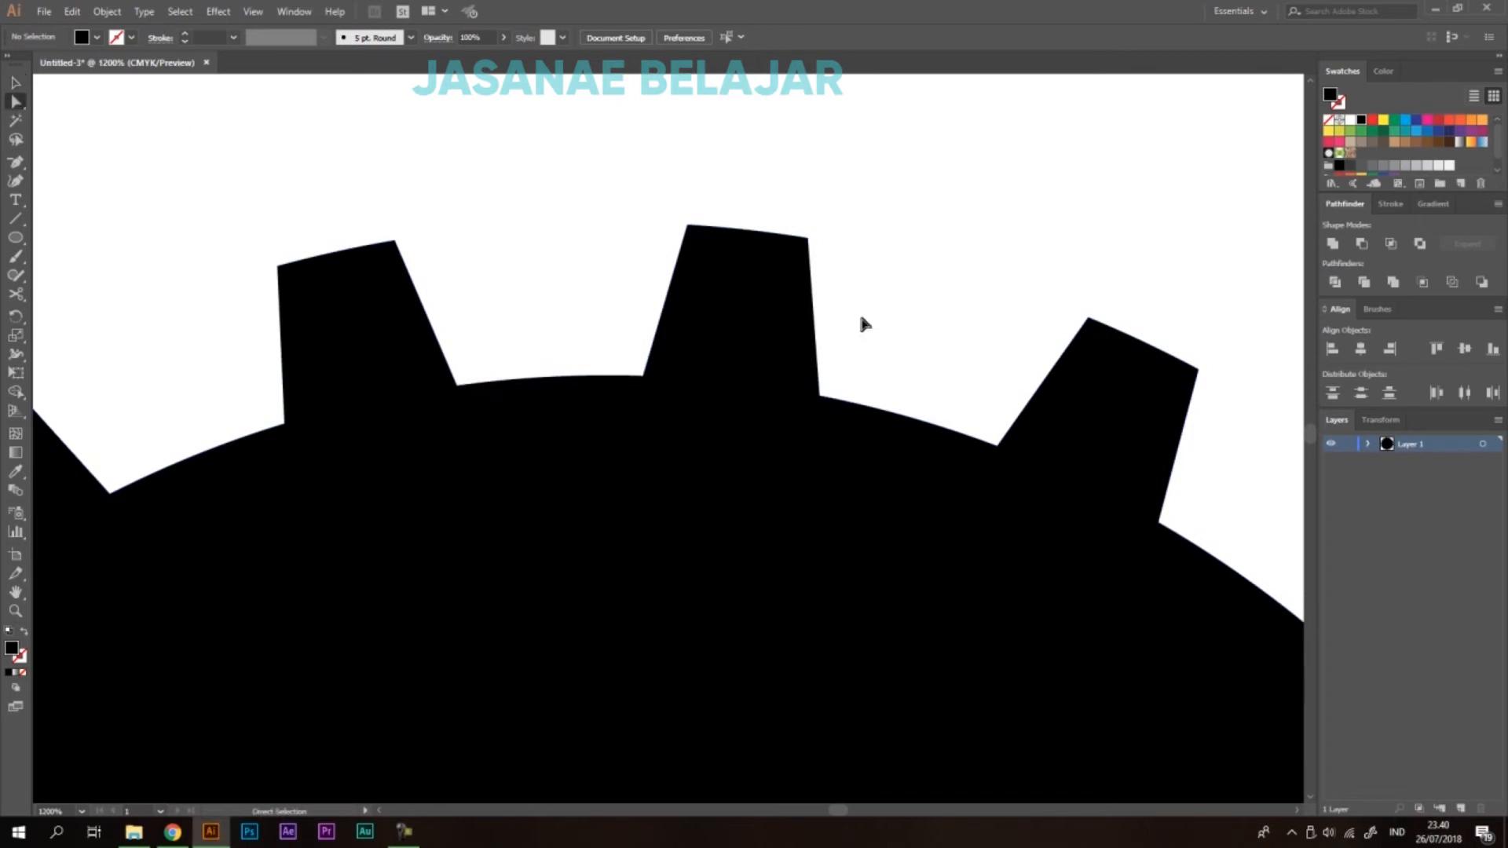
{"action": "left_click_drag", "start_coordinate": [929, 179], "coordinate": [579, 289]}
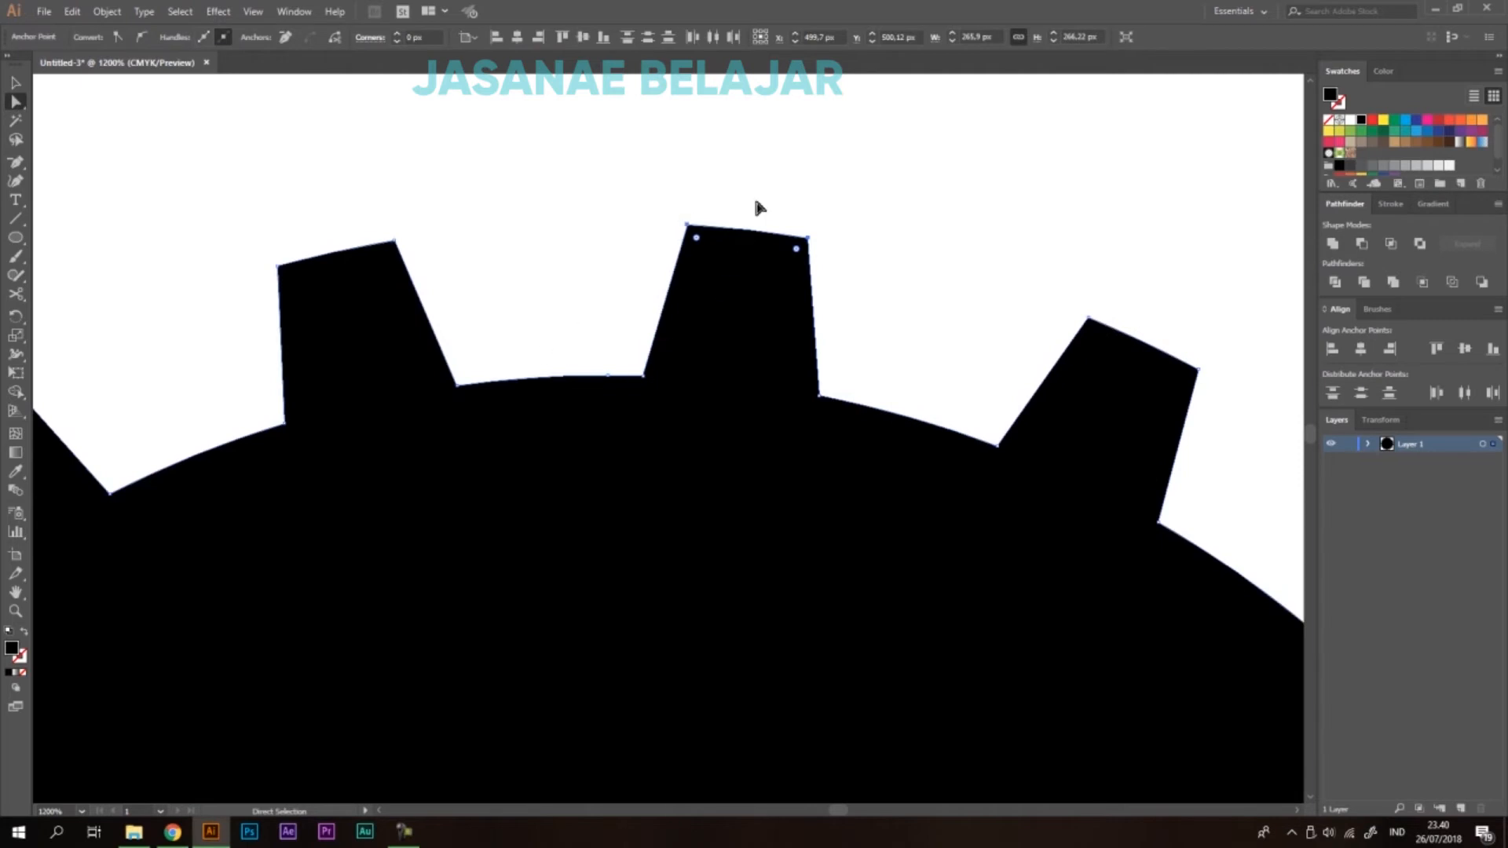
{"action": "left_click_drag", "start_coordinate": [886, 165], "coordinate": [643, 252]}
{"action": "key", "text": "space"}
{"action": "left_click_drag", "start_coordinate": [940, 267], "coordinate": [721, 220]}
{"action": "left_click_drag", "start_coordinate": [701, 121], "coordinate": [420, 200]}
{"action": "scroll", "coordinate": [482, 156], "scroll_direction": "up", "scroll_amount": 2}
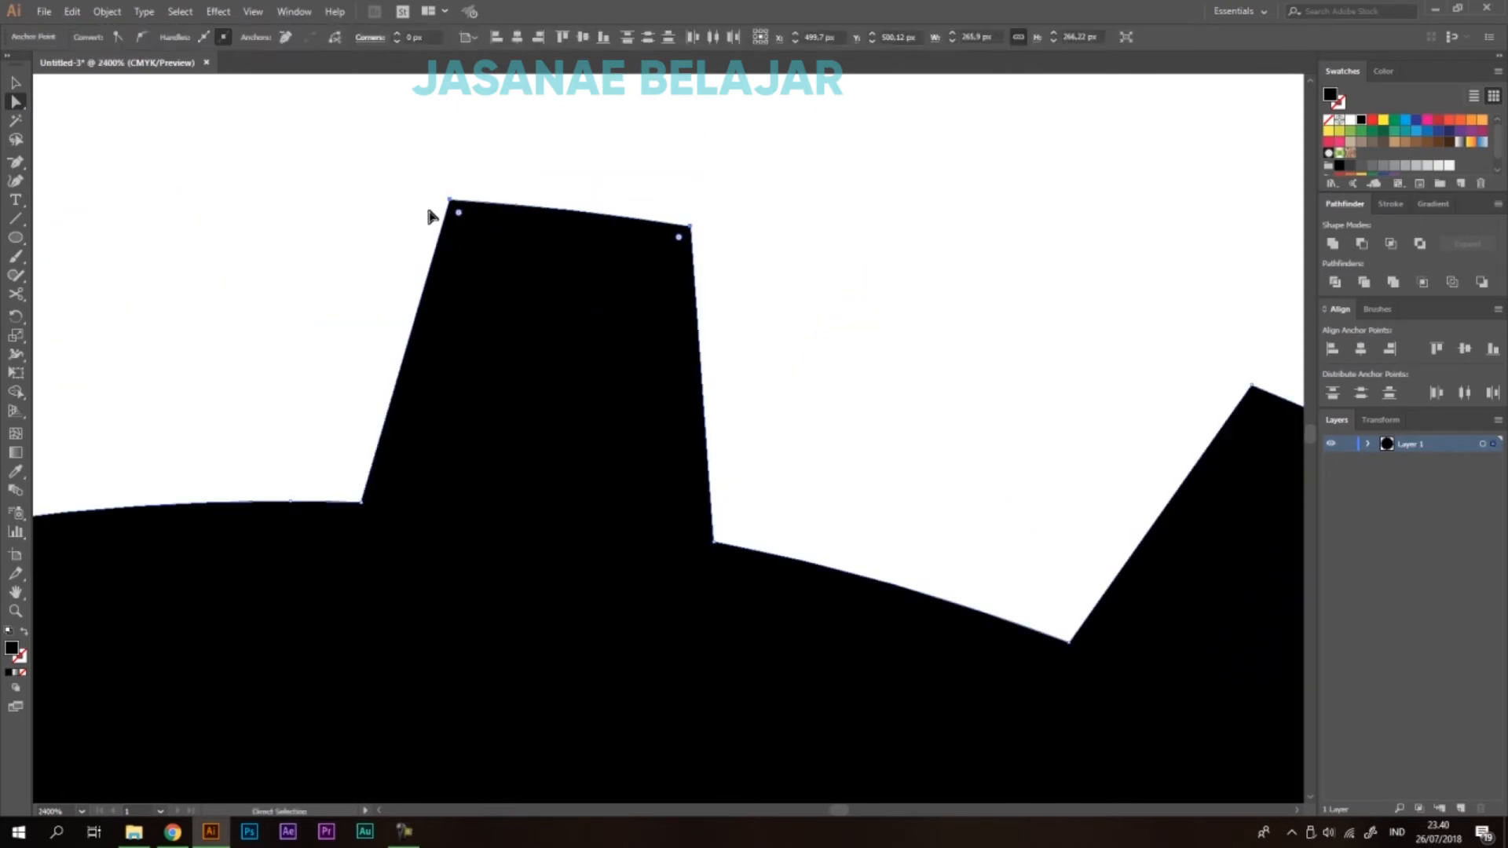
{"action": "scroll", "coordinate": [723, 229], "scroll_direction": "down", "scroll_amount": 2}
{"action": "left_click_drag", "start_coordinate": [741, 211], "coordinate": [488, 263]}
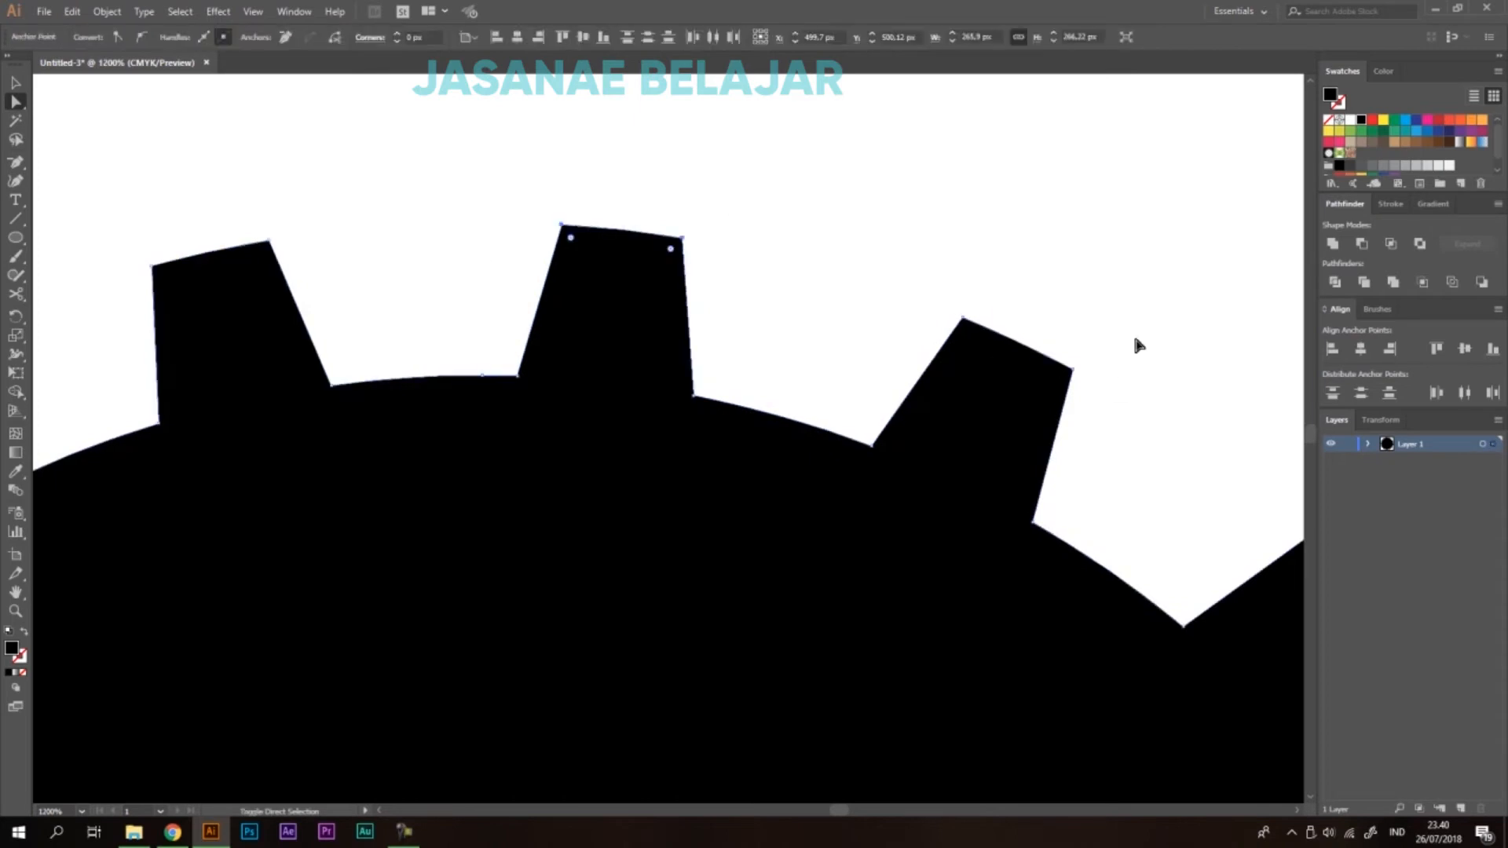
{"action": "left_click_drag", "start_coordinate": [1180, 320], "coordinate": [917, 377]}
{"action": "left_click_drag", "start_coordinate": [1090, 380], "coordinate": [730, 198]}
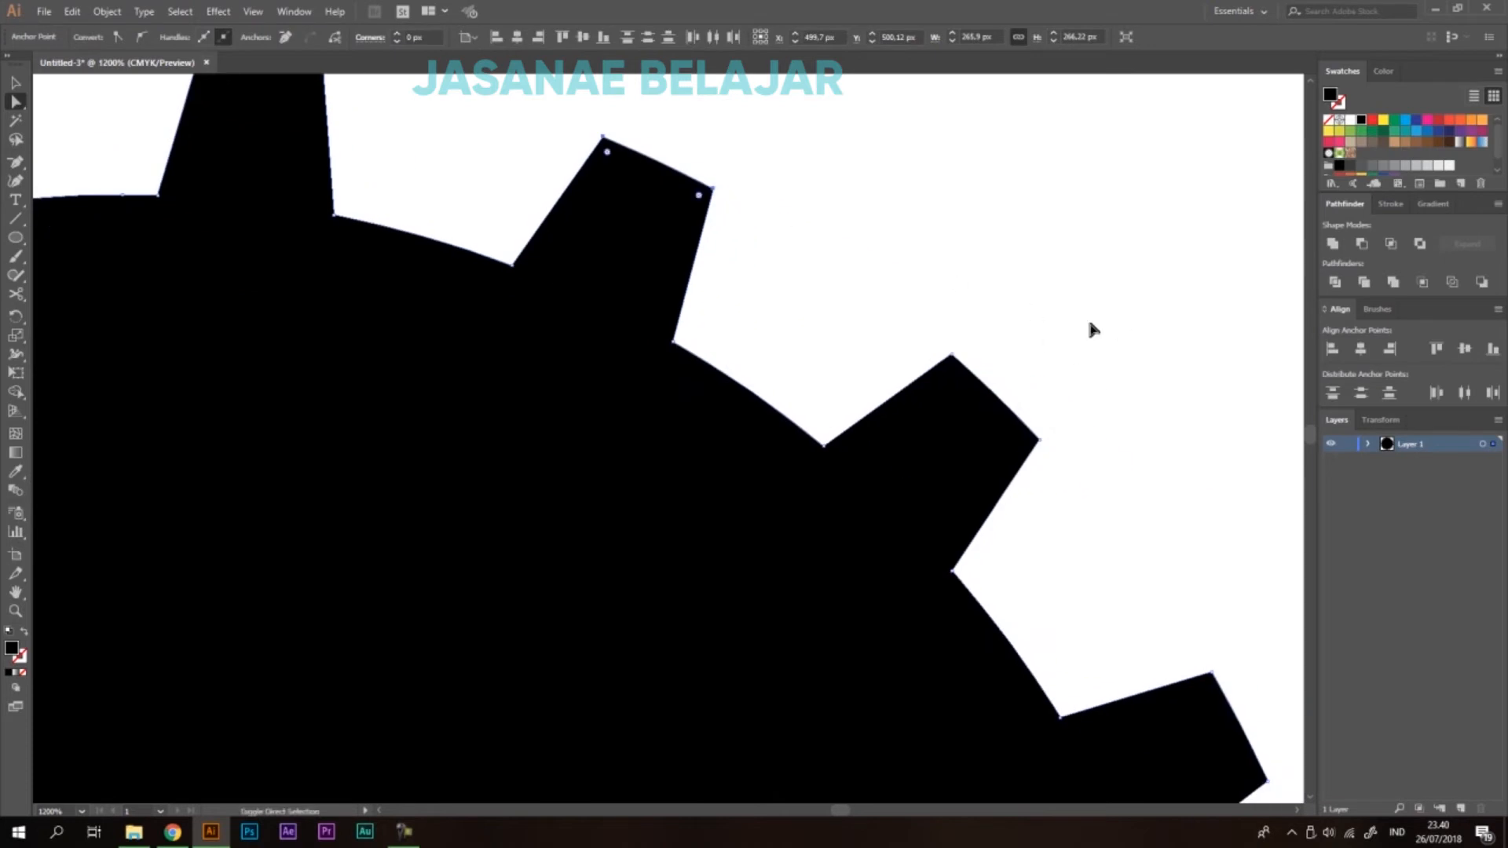
{"action": "left_click_drag", "start_coordinate": [1165, 299], "coordinate": [882, 257]}
{"action": "left_click_drag", "start_coordinate": [1222, 374], "coordinate": [1027, 168]}
{"action": "left_click_drag", "start_coordinate": [1177, 299], "coordinate": [1117, 451]}
{"action": "left_click_drag", "start_coordinate": [1084, 528], "coordinate": [1147, 652]}
{"action": "left_click_drag", "start_coordinate": [503, 330], "coordinate": [846, 608]}
{"action": "left_click_drag", "start_coordinate": [456, 267], "coordinate": [670, 623]}
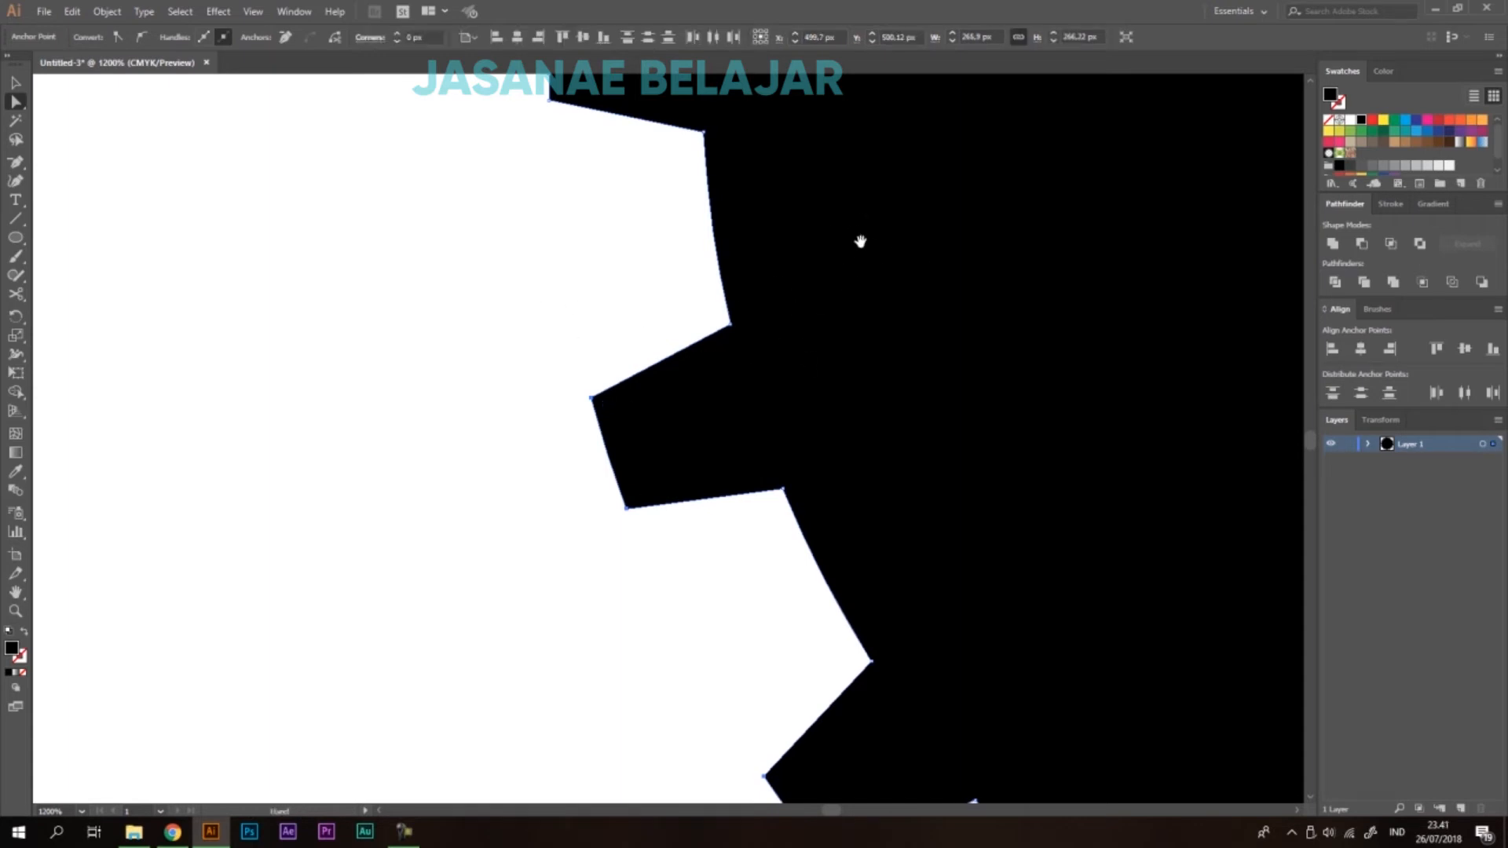
{"action": "left_click_drag", "start_coordinate": [784, 215], "coordinate": [871, 515]}
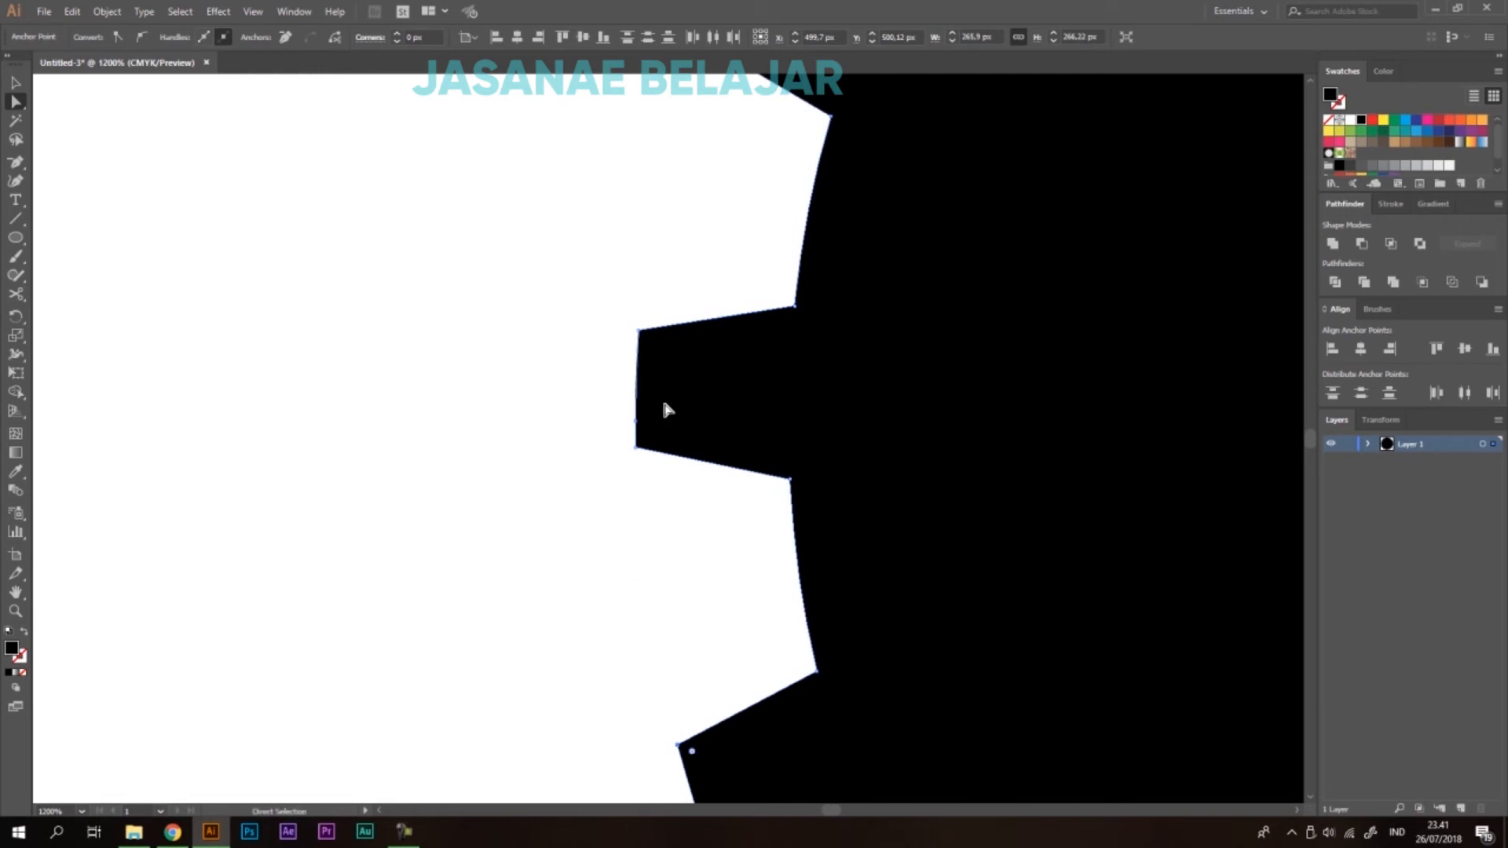
{"action": "left_click_drag", "start_coordinate": [593, 497], "coordinate": [664, 263]}
{"action": "scroll", "coordinate": [701, 500], "scroll_direction": "up", "scroll_amount": 5}
{"action": "left_click_drag", "start_coordinate": [657, 407], "coordinate": [771, 210]}
{"action": "scroll", "coordinate": [793, 549], "scroll_direction": "up", "scroll_amount": 5}
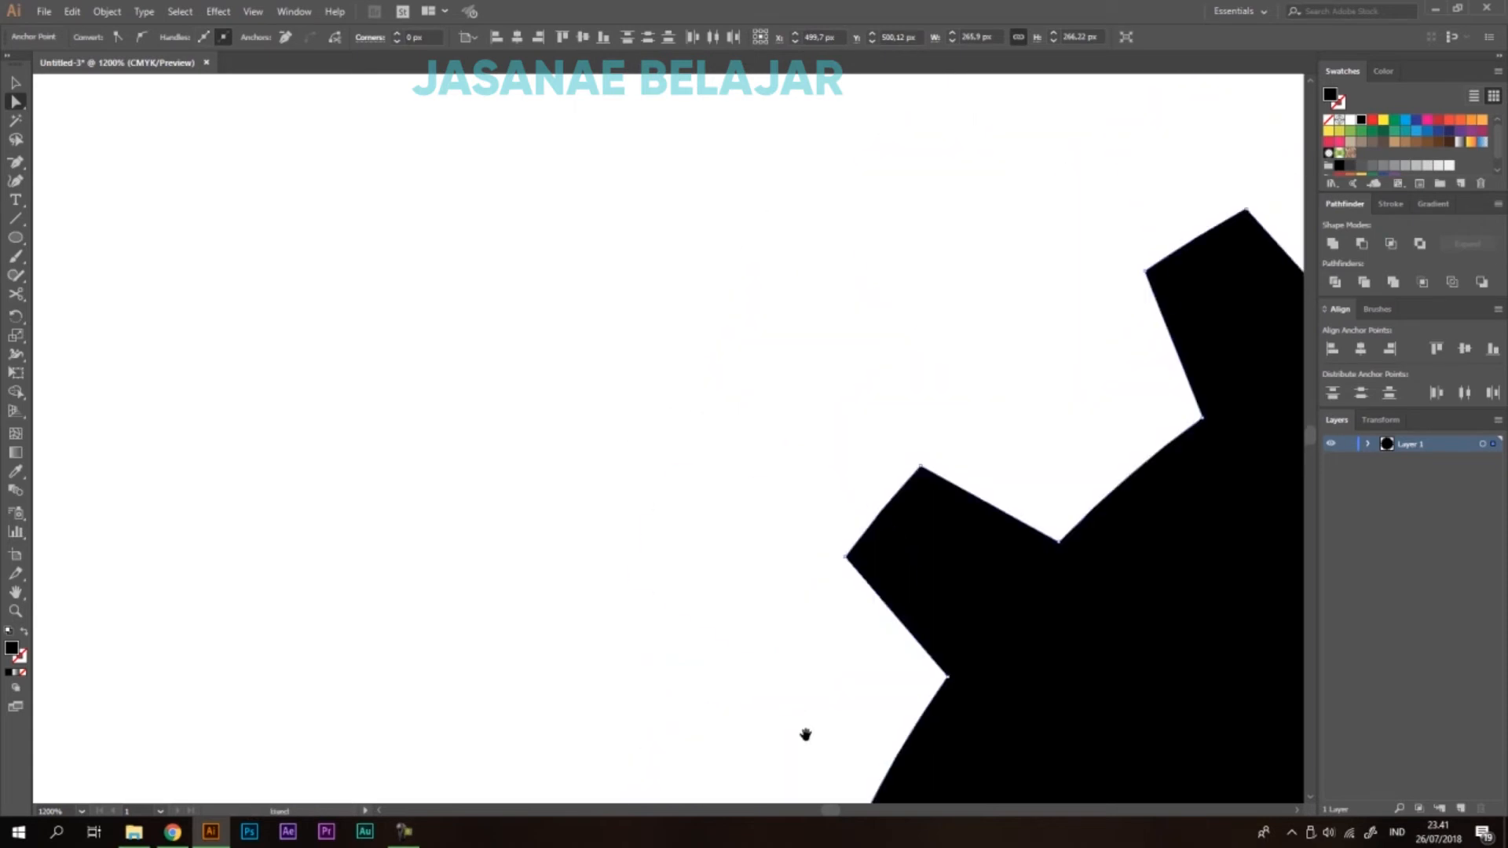
{"action": "left_click_drag", "start_coordinate": [784, 593], "coordinate": [952, 417]}
{"action": "left_click_drag", "start_coordinate": [1017, 270], "coordinate": [892, 280]}
{"action": "left_click_drag", "start_coordinate": [893, 280], "coordinate": [695, 348]}
{"action": "left_click_drag", "start_coordinate": [752, 359], "coordinate": [982, 228]}
{"action": "left_click_drag", "start_coordinate": [1036, 307], "coordinate": [889, 219]}
{"action": "scroll", "coordinate": [826, 259], "scroll_direction": "down", "scroll_amount": 1}
{"action": "scroll", "coordinate": [829, 263], "scroll_direction": "down", "scroll_amount": 1}
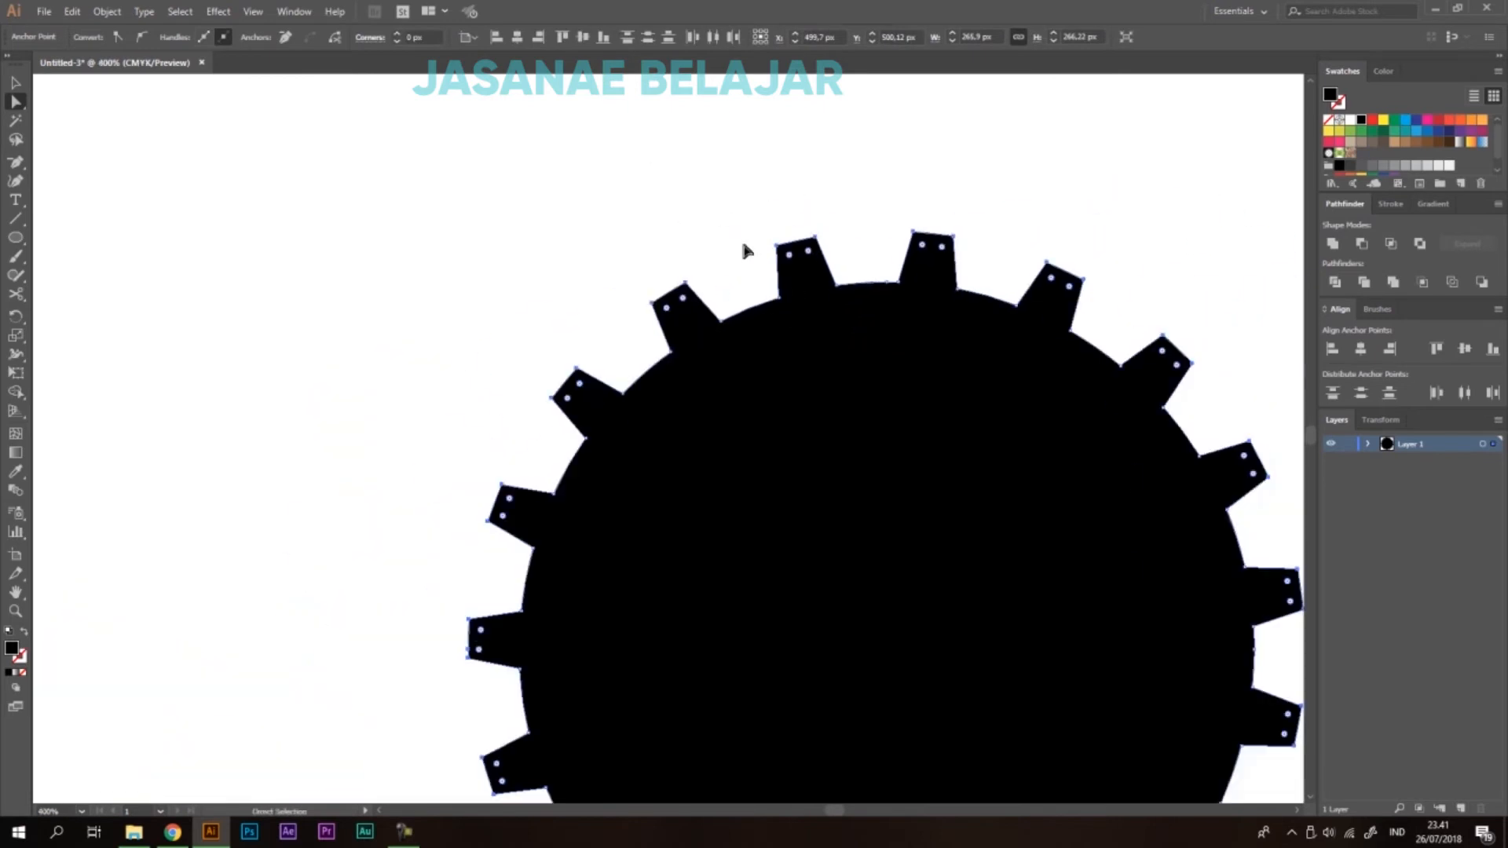
{"action": "scroll", "coordinate": [724, 217], "scroll_direction": "down", "scroll_amount": 3}
{"action": "scroll", "coordinate": [724, 218], "scroll_direction": "right", "scroll_amount": 3}
{"action": "scroll", "coordinate": [1129, 340], "scroll_direction": "up", "scroll_amount": 2}
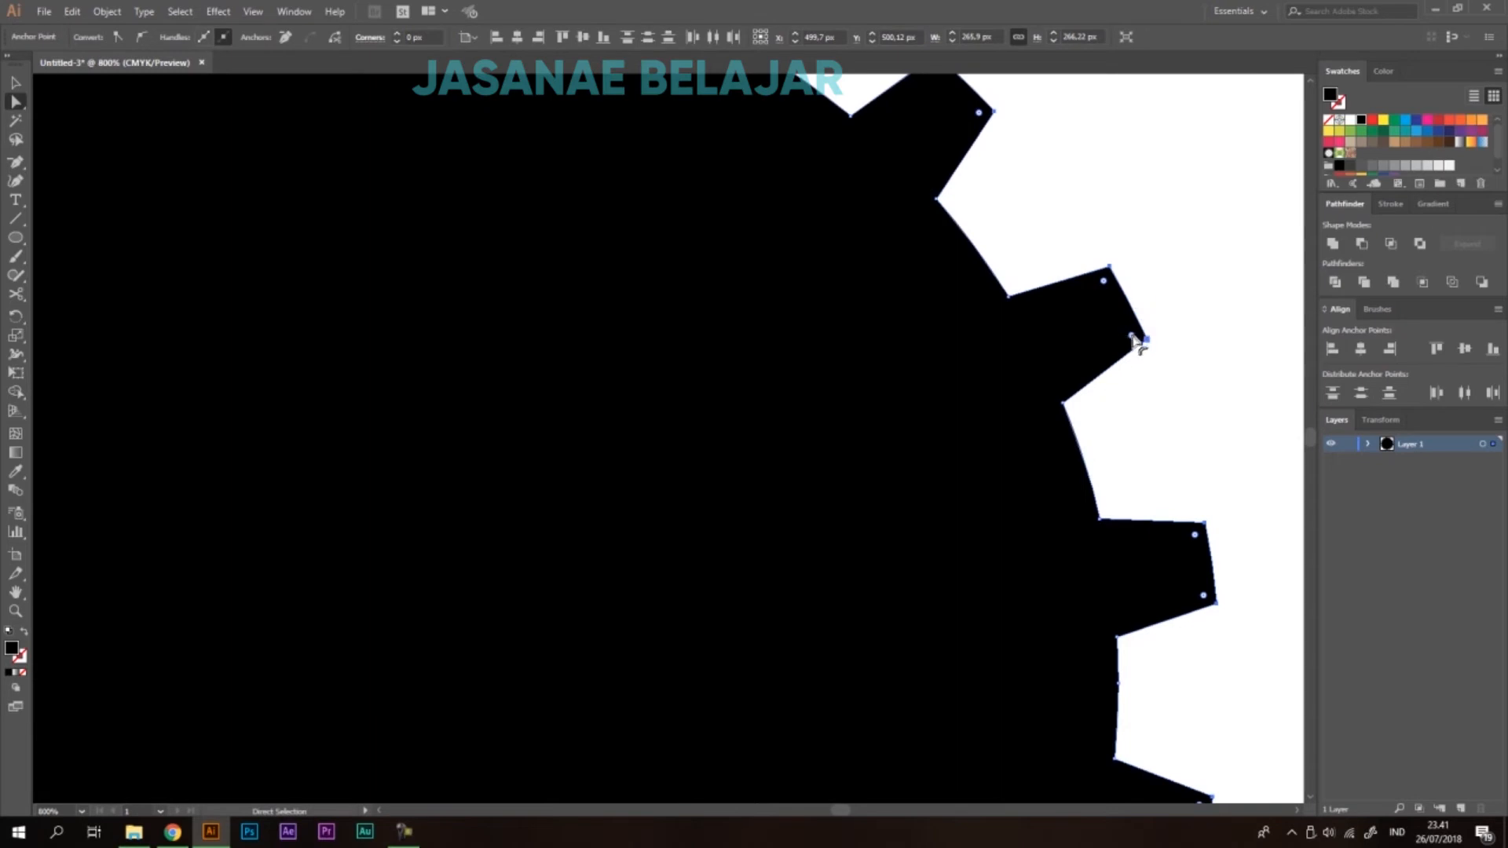
{"action": "left_click_drag", "start_coordinate": [1133, 337], "coordinate": [869, 449]}
{"action": "scroll", "coordinate": [875, 488], "scroll_direction": "down", "scroll_amount": 3}
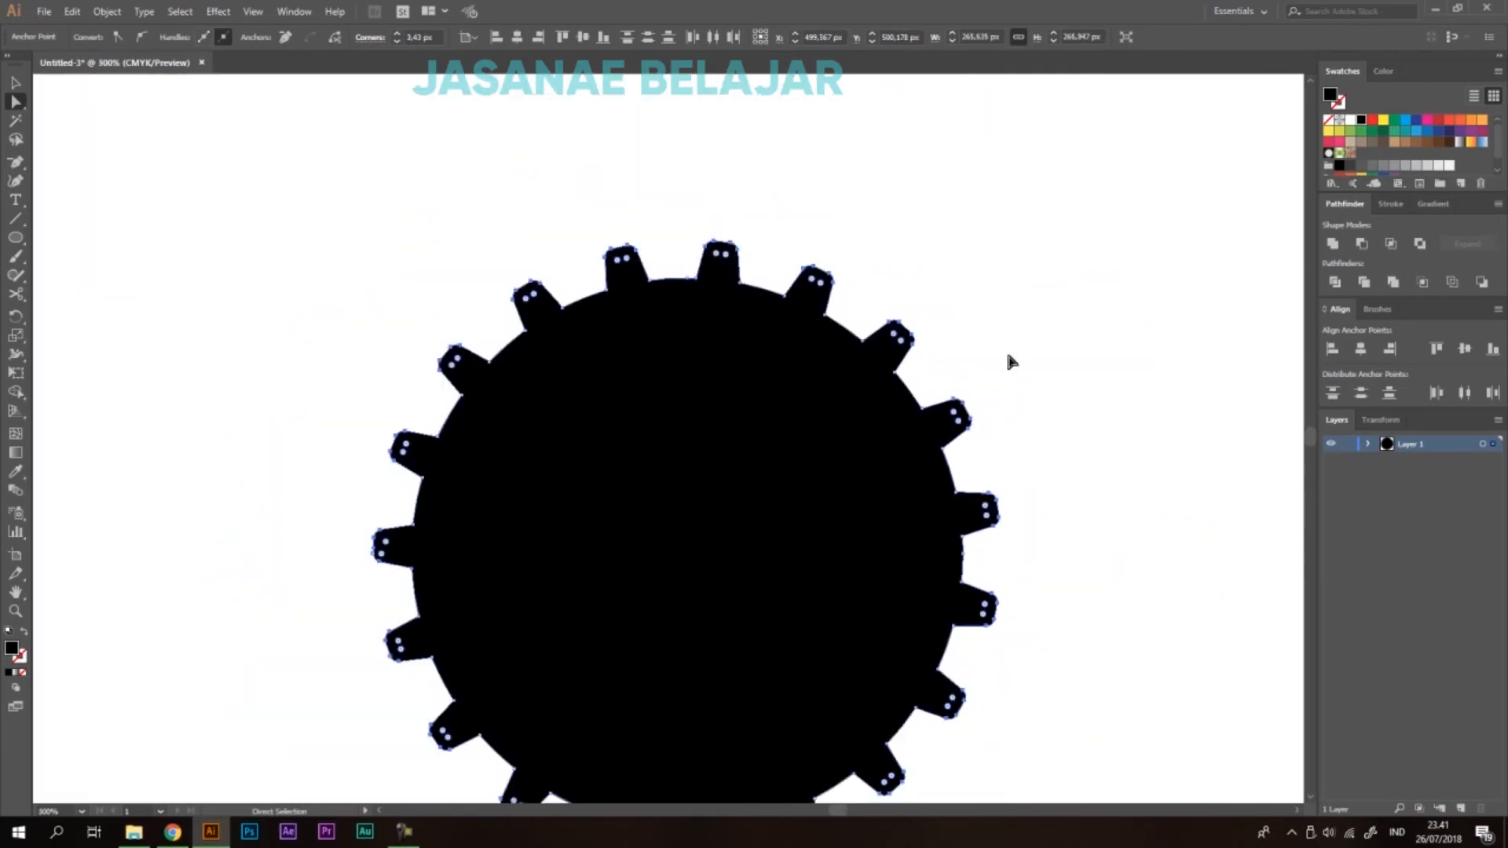
{"action": "left_click", "coordinate": [1037, 273]}
{"action": "scroll", "coordinate": [1037, 273], "scroll_direction": "down", "scroll_amount": 1}
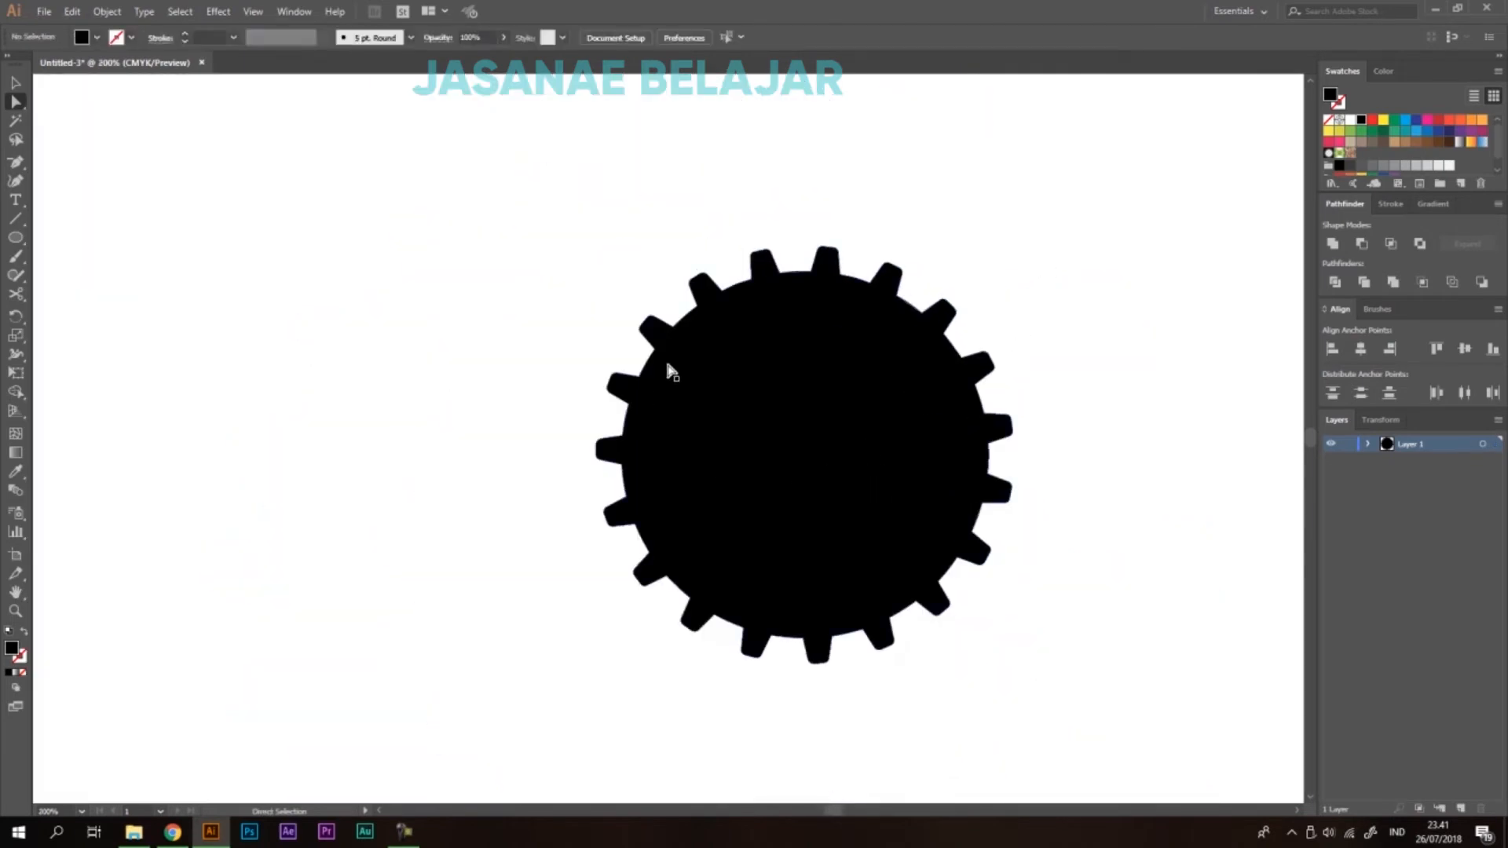
Round all the inner corners where the gear's teeth meet the central disc.
{"action": "scroll", "coordinate": [790, 414], "scroll_direction": "up", "scroll_amount": 5}
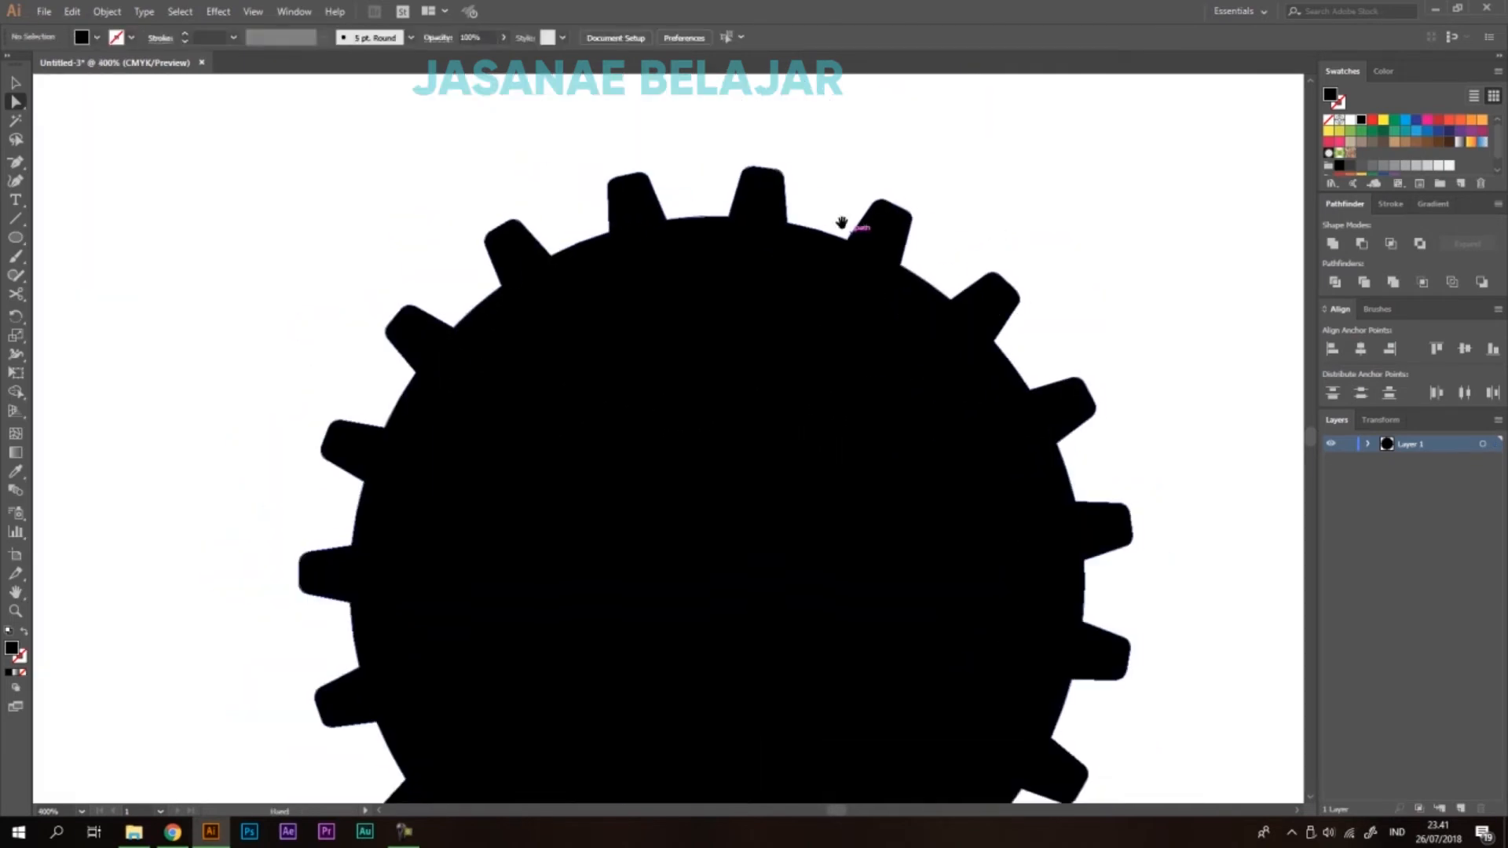
{"action": "left_click_drag", "start_coordinate": [767, 244], "coordinate": [720, 310]}
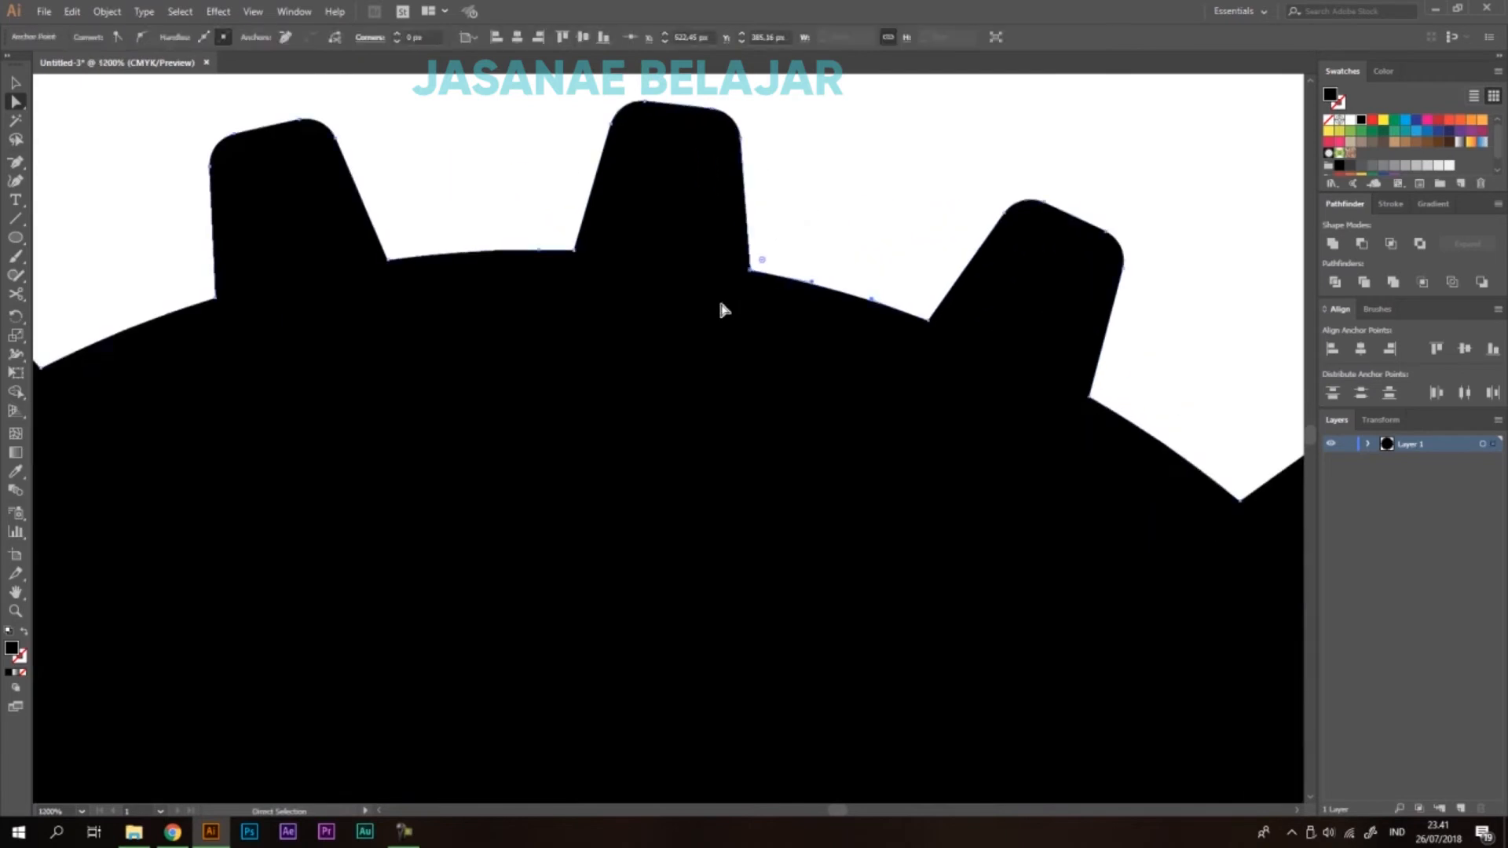
{"action": "left_click", "coordinate": [782, 254]}
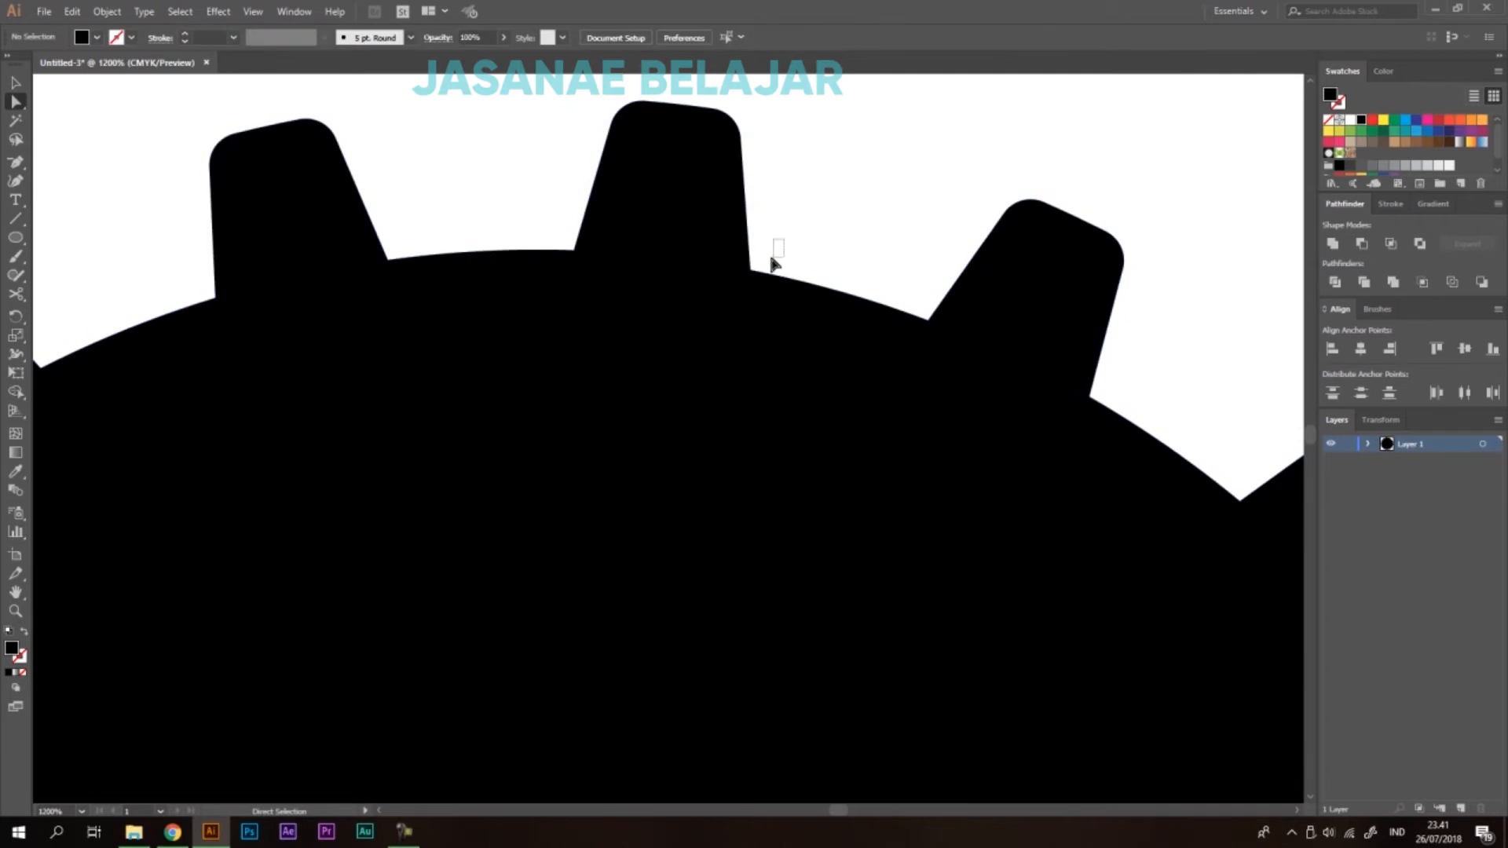
{"action": "left_click_drag", "start_coordinate": [714, 311], "coordinate": [713, 311]}
{"action": "left_click_drag", "start_coordinate": [872, 270], "coordinate": [938, 344]}
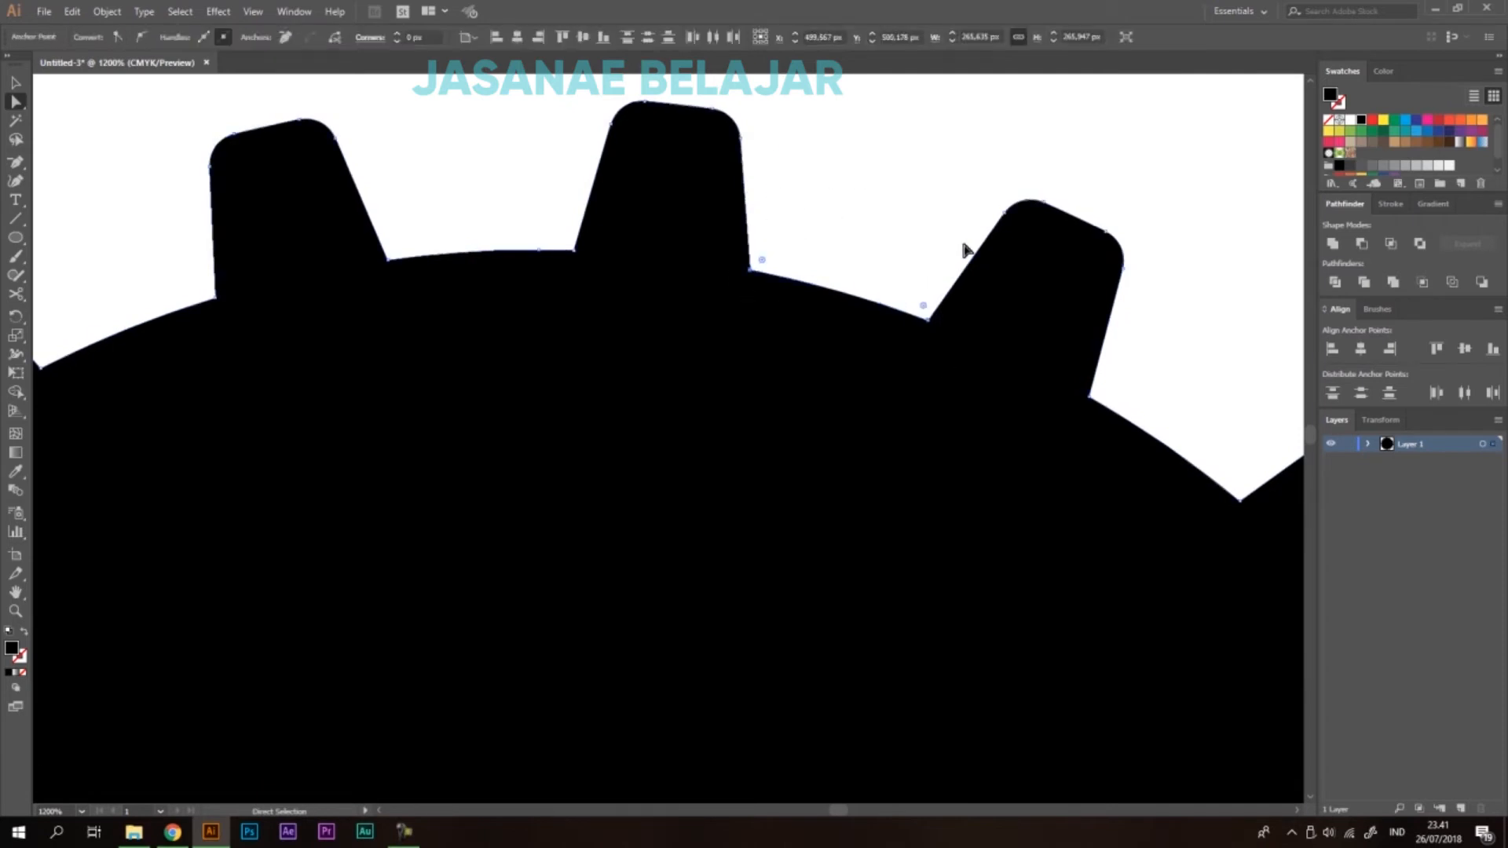
{"action": "left_click_drag", "start_coordinate": [1062, 315], "coordinate": [842, 294]}
{"action": "left_click_drag", "start_coordinate": [909, 344], "coordinate": [843, 392]}
{"action": "left_click_drag", "start_coordinate": [984, 424], "coordinate": [1055, 515]}
{"action": "left_click_drag", "start_coordinate": [1011, 464], "coordinate": [834, 295]}
{"action": "left_click_drag", "start_coordinate": [1018, 418], "coordinate": [933, 464]}
{"action": "left_click_drag", "start_coordinate": [1074, 470], "coordinate": [977, 378]}
{"action": "left_click_drag", "start_coordinate": [1028, 463], "coordinate": [944, 513]}
{"action": "left_click_drag", "start_coordinate": [1013, 452], "coordinate": [878, 157]}
{"action": "left_click_drag", "start_coordinate": [903, 318], "coordinate": [960, 425]}
{"action": "left_click_drag", "start_coordinate": [1029, 479], "coordinate": [987, 188]}
{"action": "left_click_drag", "start_coordinate": [939, 389], "coordinate": [1195, 485]}
{"action": "left_click_drag", "start_coordinate": [674, 479], "coordinate": [959, 620]}
{"action": "left_click_drag", "start_coordinate": [525, 387], "coordinate": [856, 779]}
{"action": "left_click_drag", "start_coordinate": [657, 274], "coordinate": [582, 172]}
{"action": "left_click_drag", "start_coordinate": [594, 177], "coordinate": [765, 573]}
{"action": "left_click_drag", "start_coordinate": [790, 299], "coordinate": [856, 426]}
{"action": "scroll", "coordinate": [1087, 296], "scroll_direction": "down", "scroll_amount": 1}
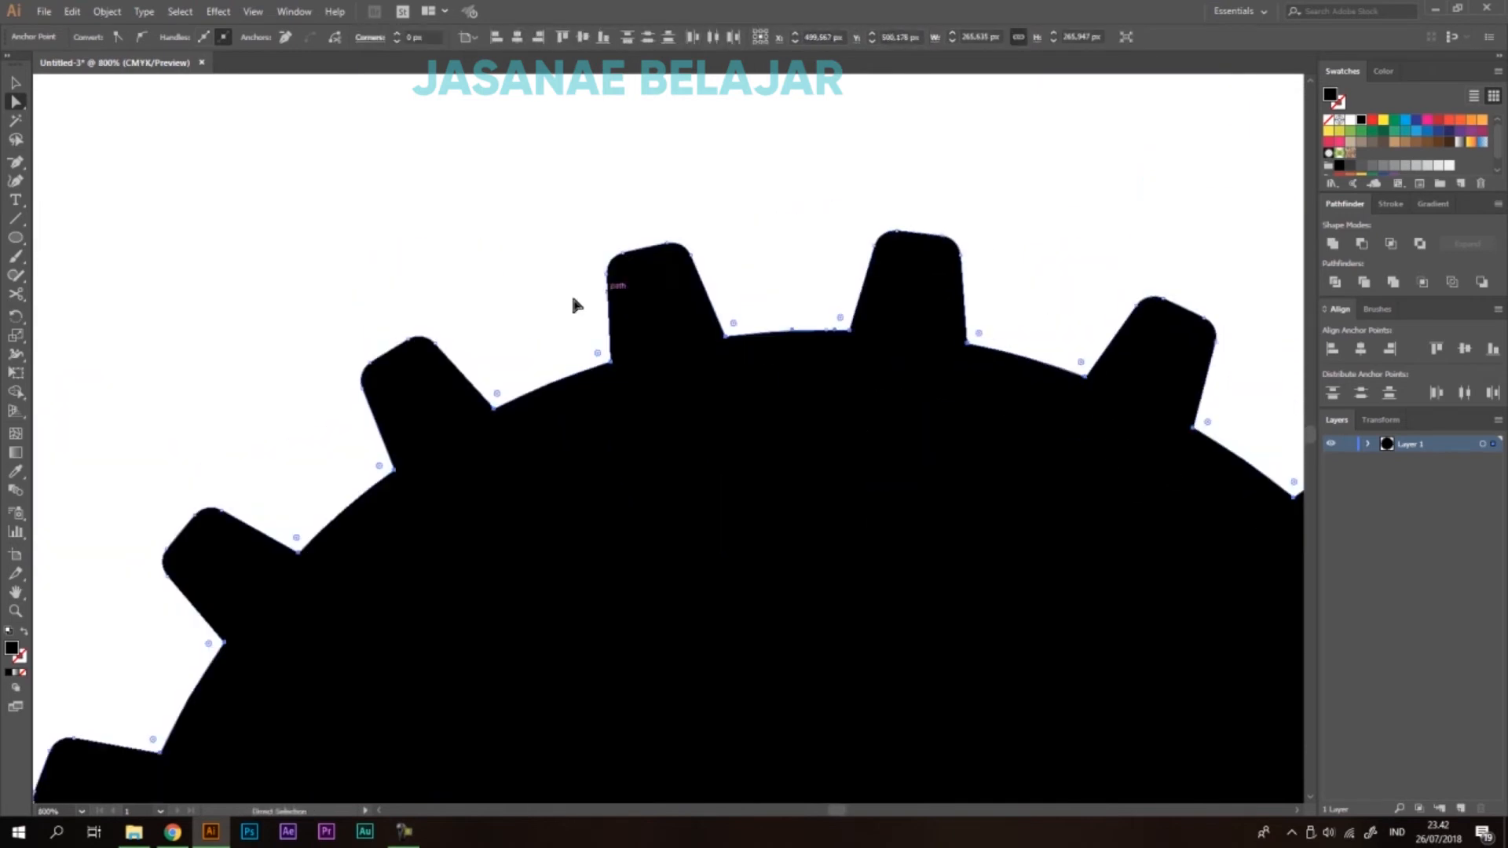
{"action": "scroll", "coordinate": [695, 323], "scroll_direction": "up", "scroll_amount": 3}
{"action": "left_click_drag", "start_coordinate": [774, 320], "coordinate": [1017, 150]}
{"action": "scroll", "coordinate": [837, 322], "scroll_direction": "down", "scroll_amount": 5}
{"action": "key", "text": "v"}
{"action": "left_click", "coordinate": [873, 245]}
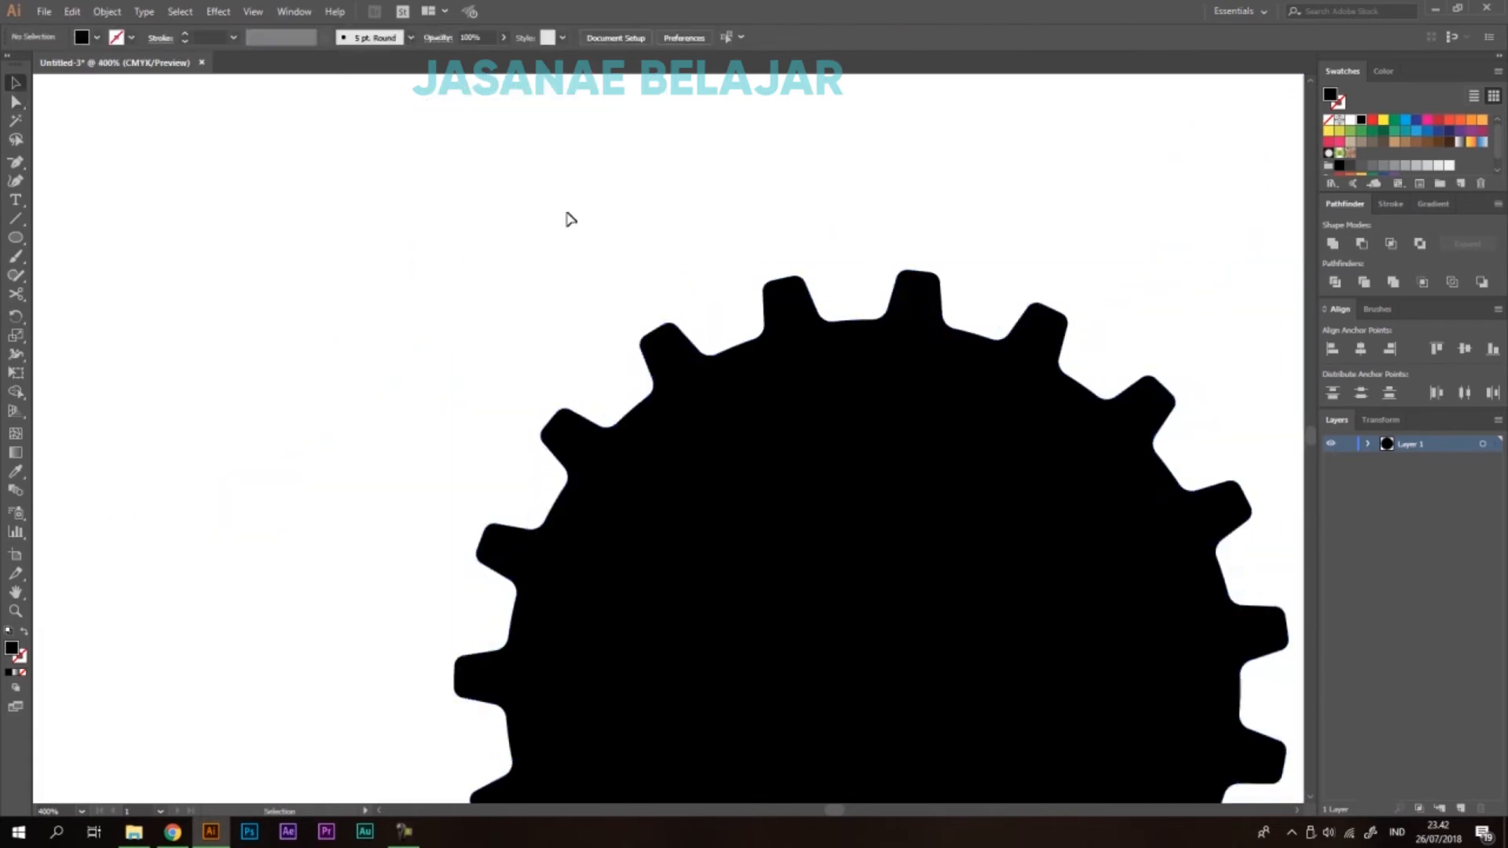
Draw a circle about 236 px in diameter in the empty area beside the gear and fill it white.
{"action": "scroll", "coordinate": [882, 428], "scroll_direction": "down", "scroll_amount": 4}
{"action": "scroll", "coordinate": [754, 397], "scroll_direction": "up", "scroll_amount": 3}
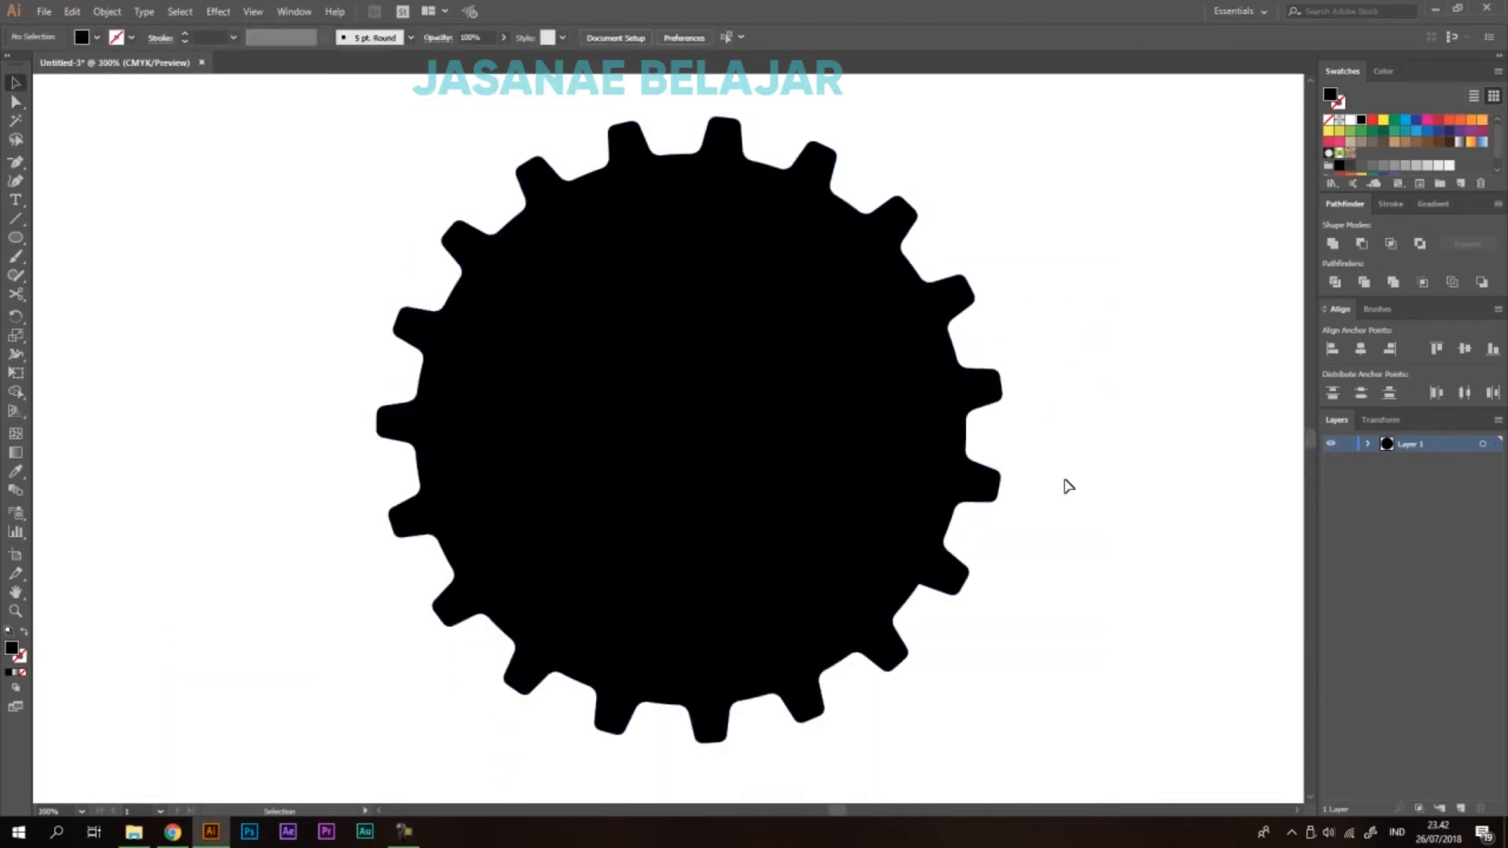
{"action": "scroll", "coordinate": [919, 297], "scroll_direction": "down", "scroll_amount": 1}
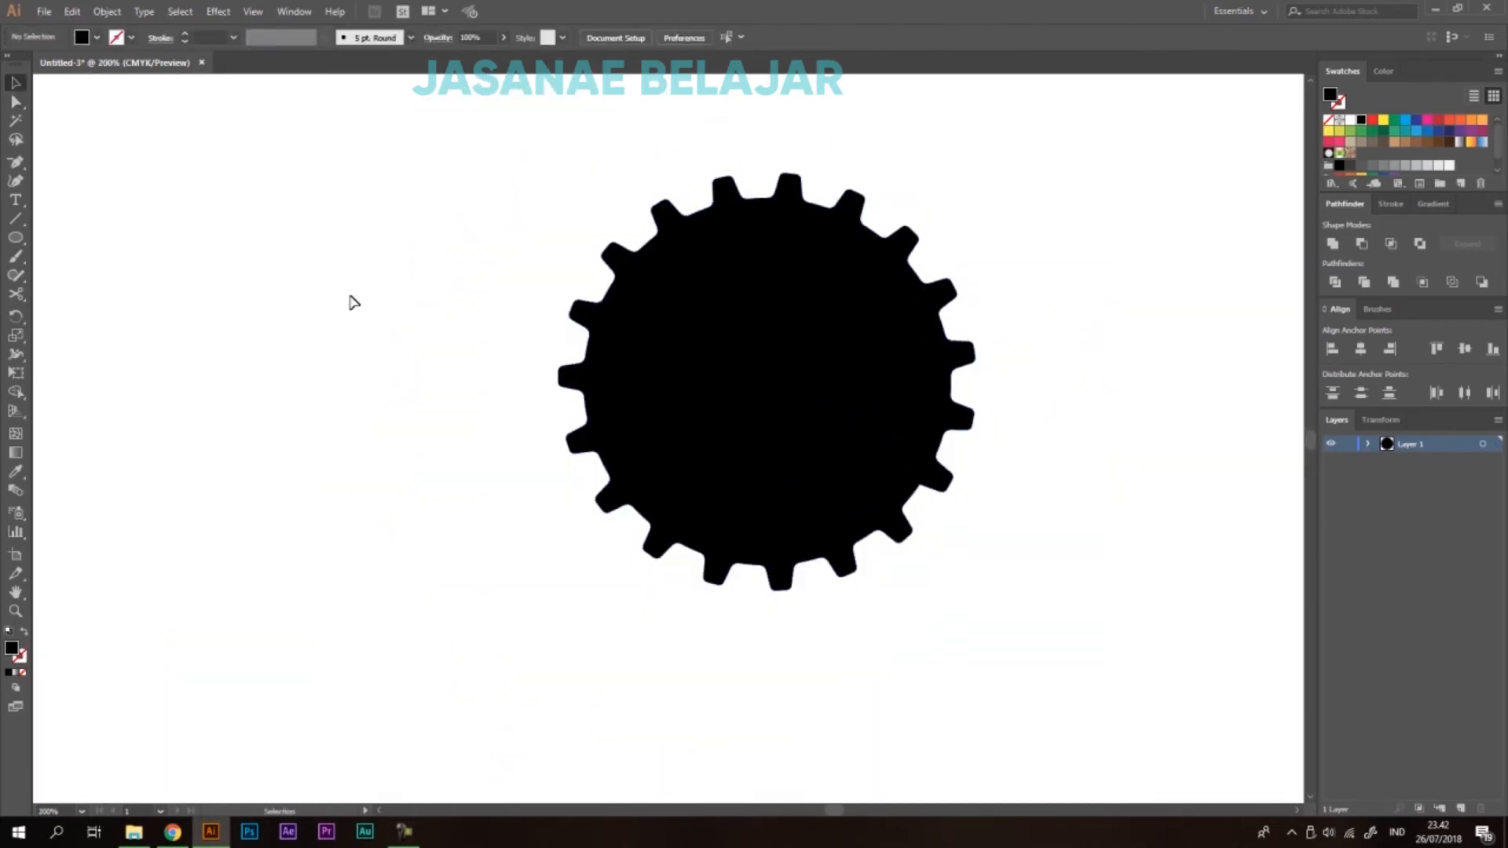
{"action": "left_click_drag", "start_coordinate": [16, 238], "coordinate": [104, 279]}
{"action": "left_click_drag", "start_coordinate": [54, 143], "coordinate": [365, 524]}
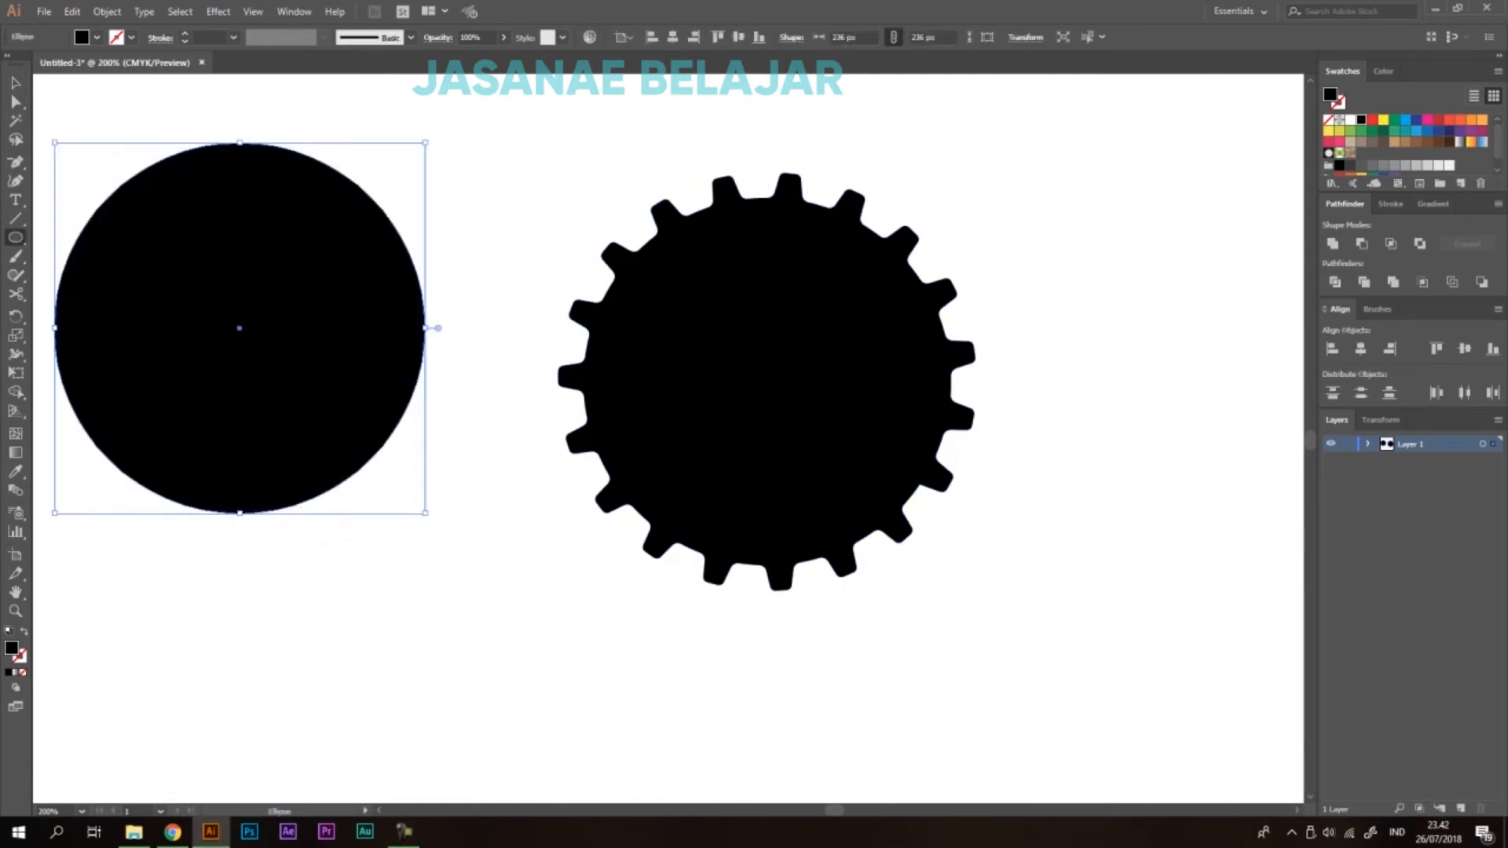
{"action": "left_click", "coordinate": [1351, 119]}
{"action": "key", "text": "v"}
Move the white circle onto the gear and shrink it to less than the gear's diameter.
{"action": "left_click_drag", "start_coordinate": [229, 345], "coordinate": [756, 398]}
{"action": "left_click_drag", "start_coordinate": [951, 197], "coordinate": [898, 253]}
{"action": "left_click", "coordinate": [987, 343]}
{"action": "left_click_drag", "start_coordinate": [787, 359], "coordinate": [758, 381]}
{"action": "left_click", "coordinate": [1127, 303]}
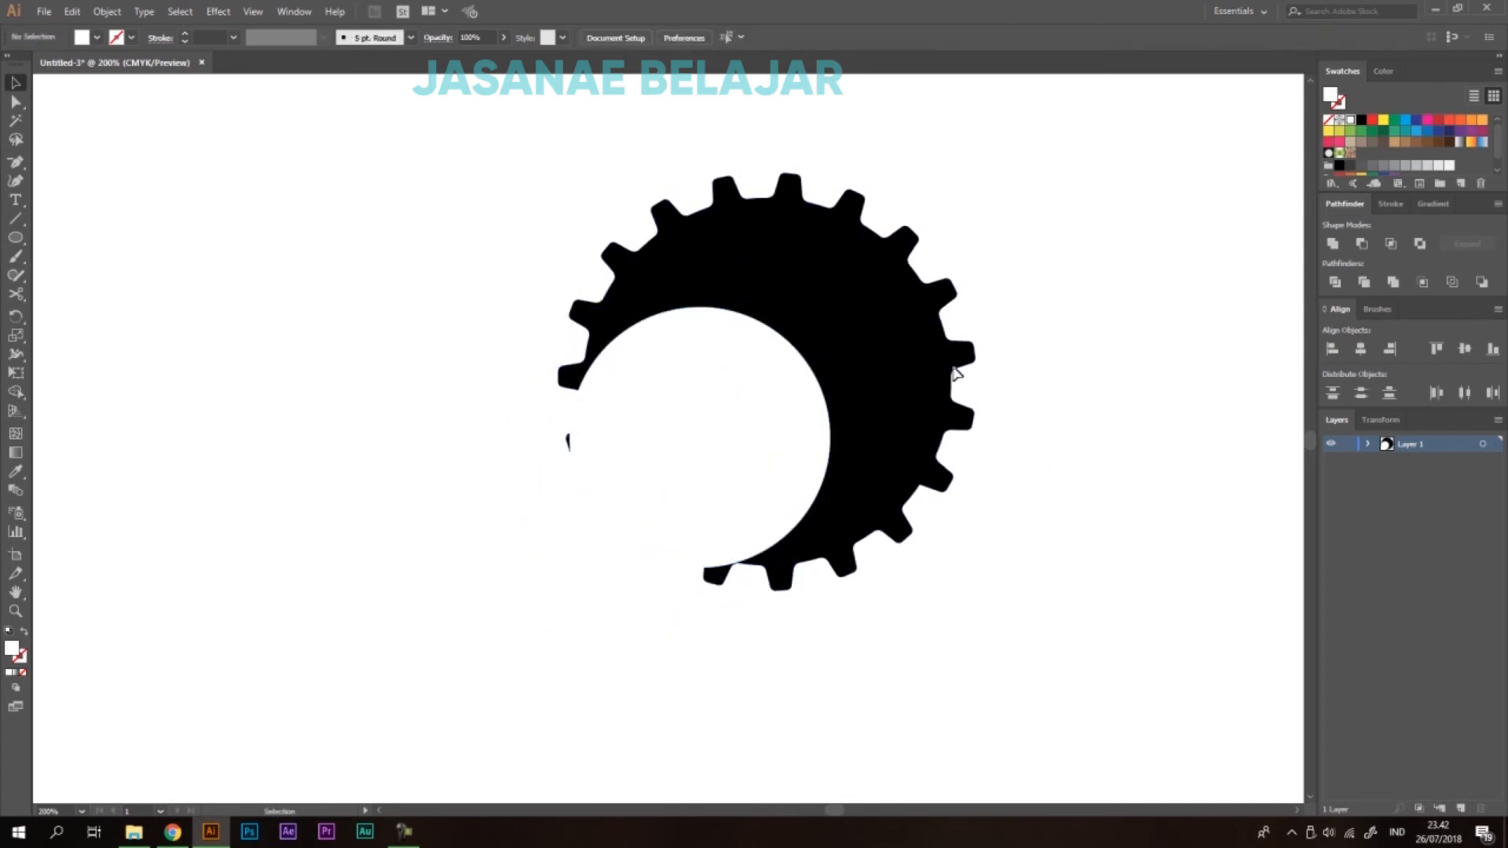
Align the white circle and the gear on their horizontal and vertical centres.
{"action": "left_click_drag", "start_coordinate": [1095, 205], "coordinate": [567, 662]}
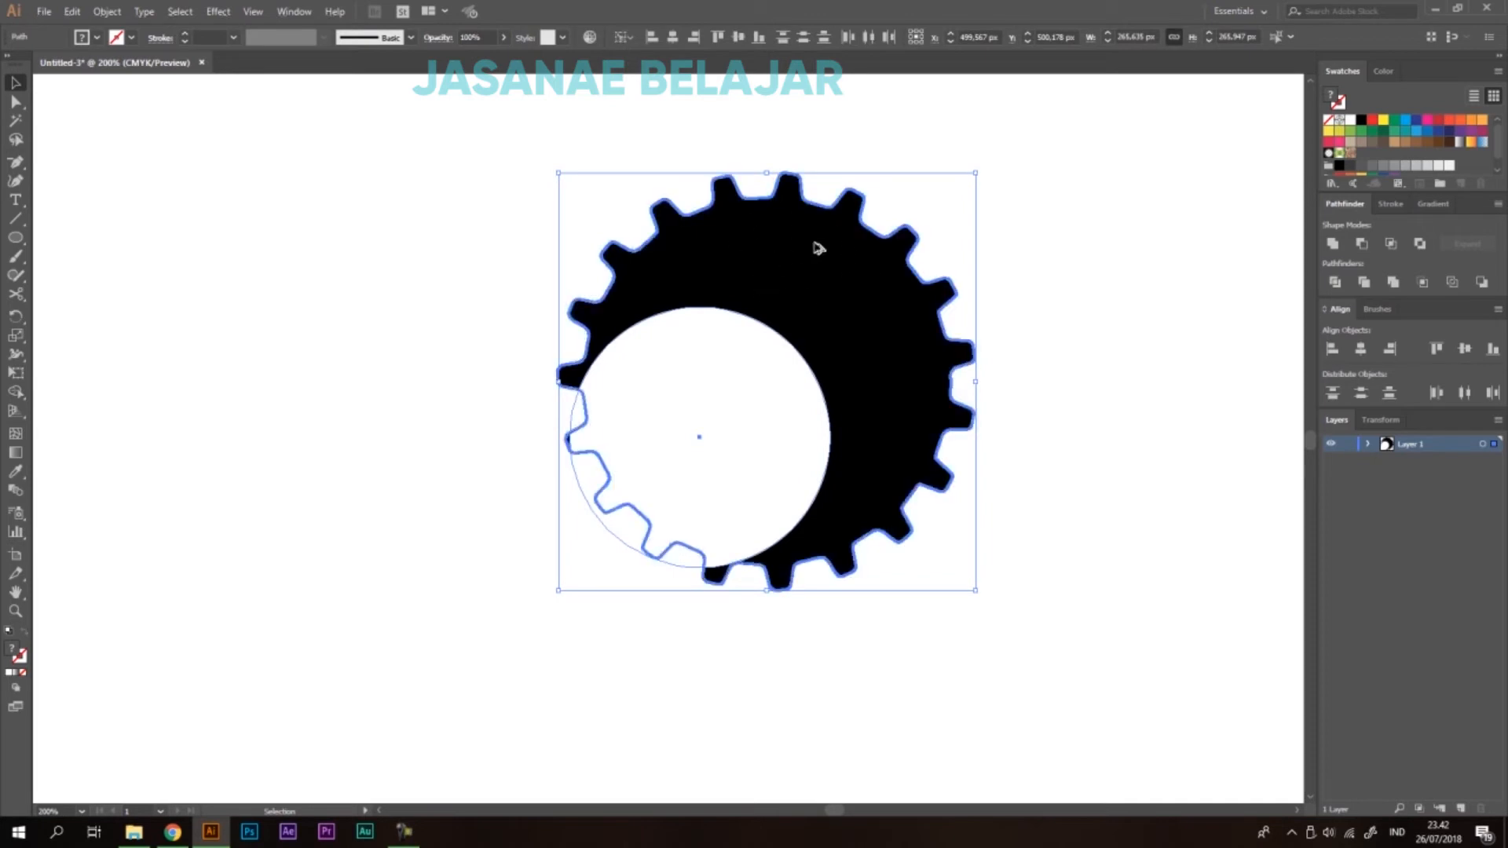
{"action": "left_click", "coordinate": [1362, 351]}
{"action": "left_click", "coordinate": [1465, 350]}
{"action": "left_click", "coordinate": [1215, 357]}
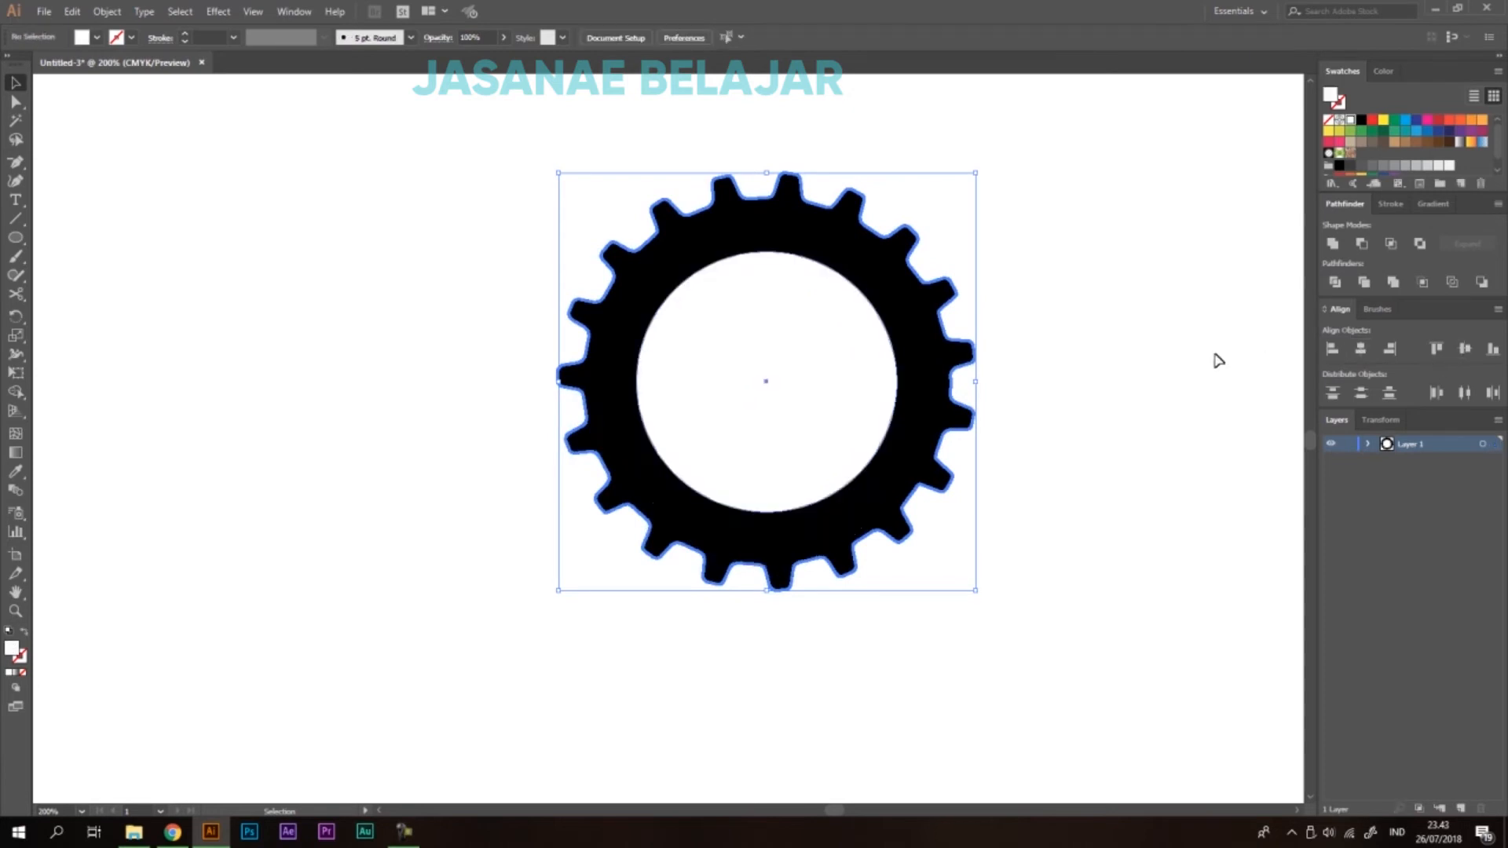
Enlarge the white circle from its centre to about 183 px in diameter.
{"action": "scroll", "coordinate": [783, 315], "scroll_direction": "down", "scroll_amount": 2}
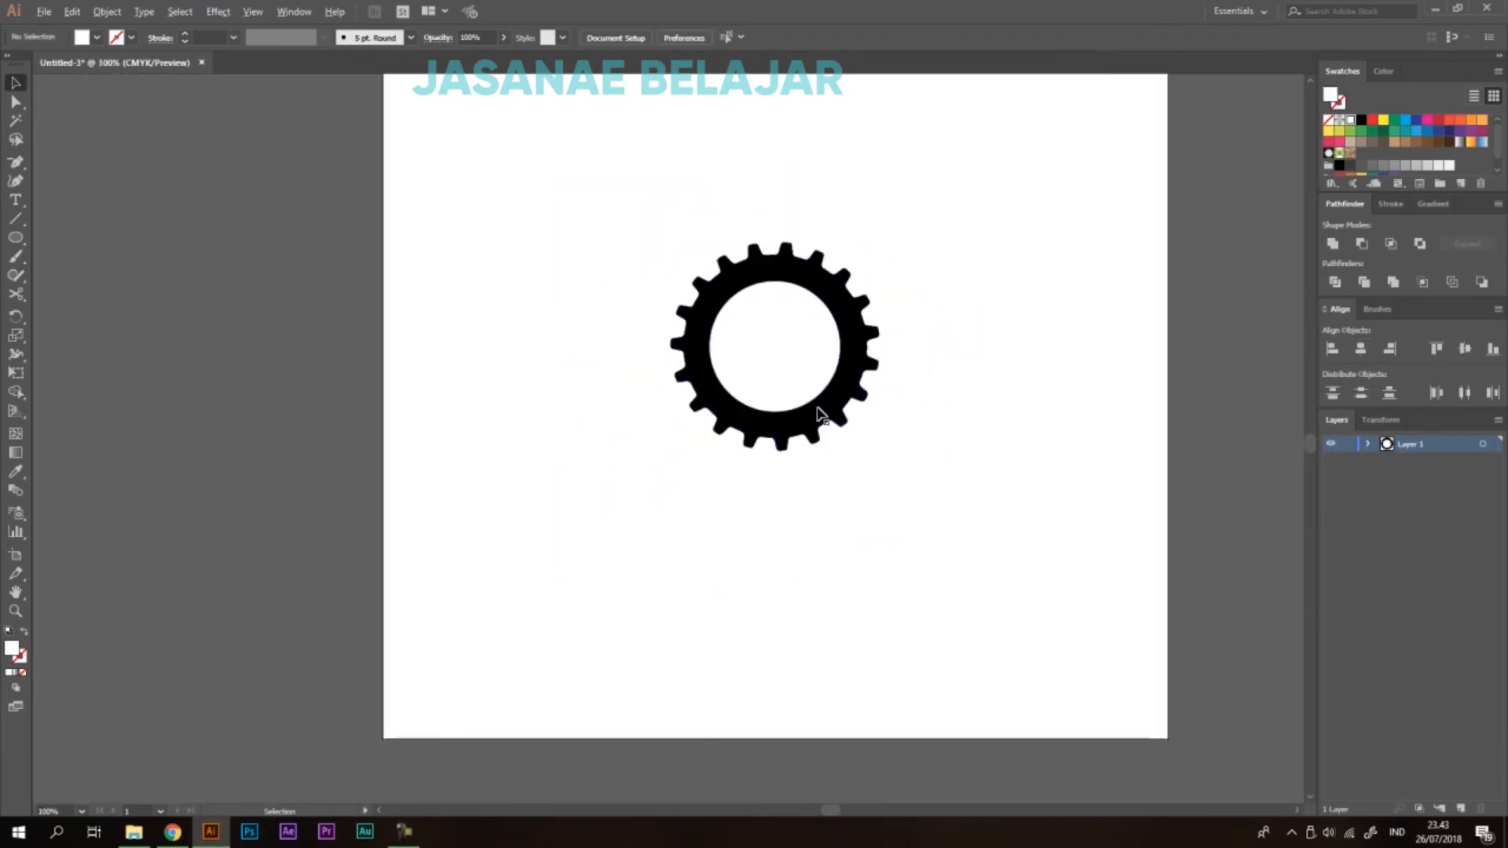
{"action": "scroll", "coordinate": [798, 343], "scroll_direction": "up", "scroll_amount": 2}
{"action": "left_click", "coordinate": [778, 327]}
{"action": "left_click_drag", "start_coordinate": [883, 228], "coordinate": [900, 213]}
{"action": "left_click", "coordinate": [996, 223]}
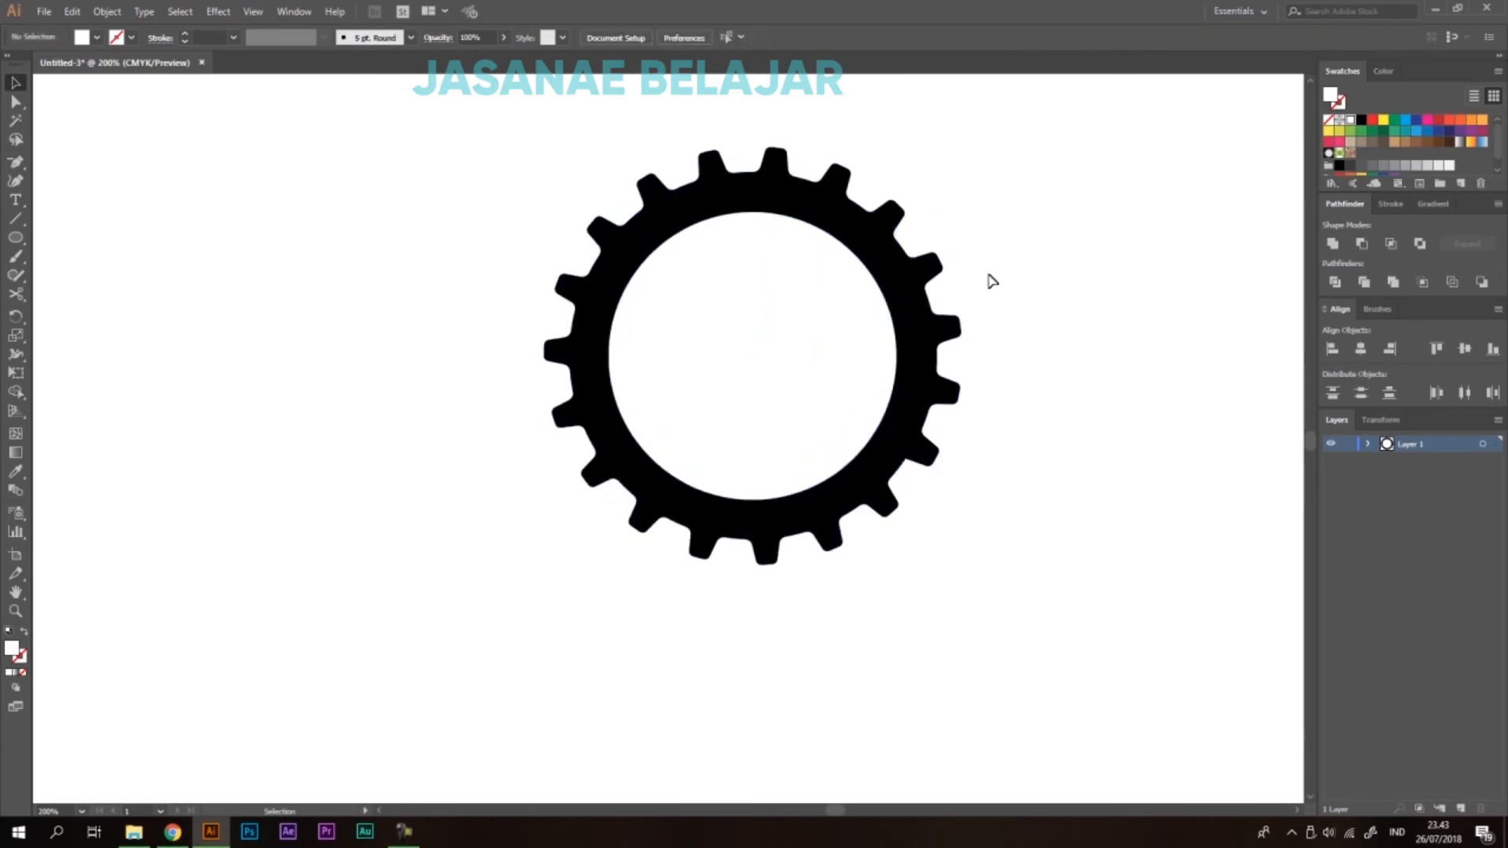
Enlarge the white circle slightly more from its centre to narrow the gear's black ring.
{"action": "left_click", "coordinate": [744, 329]}
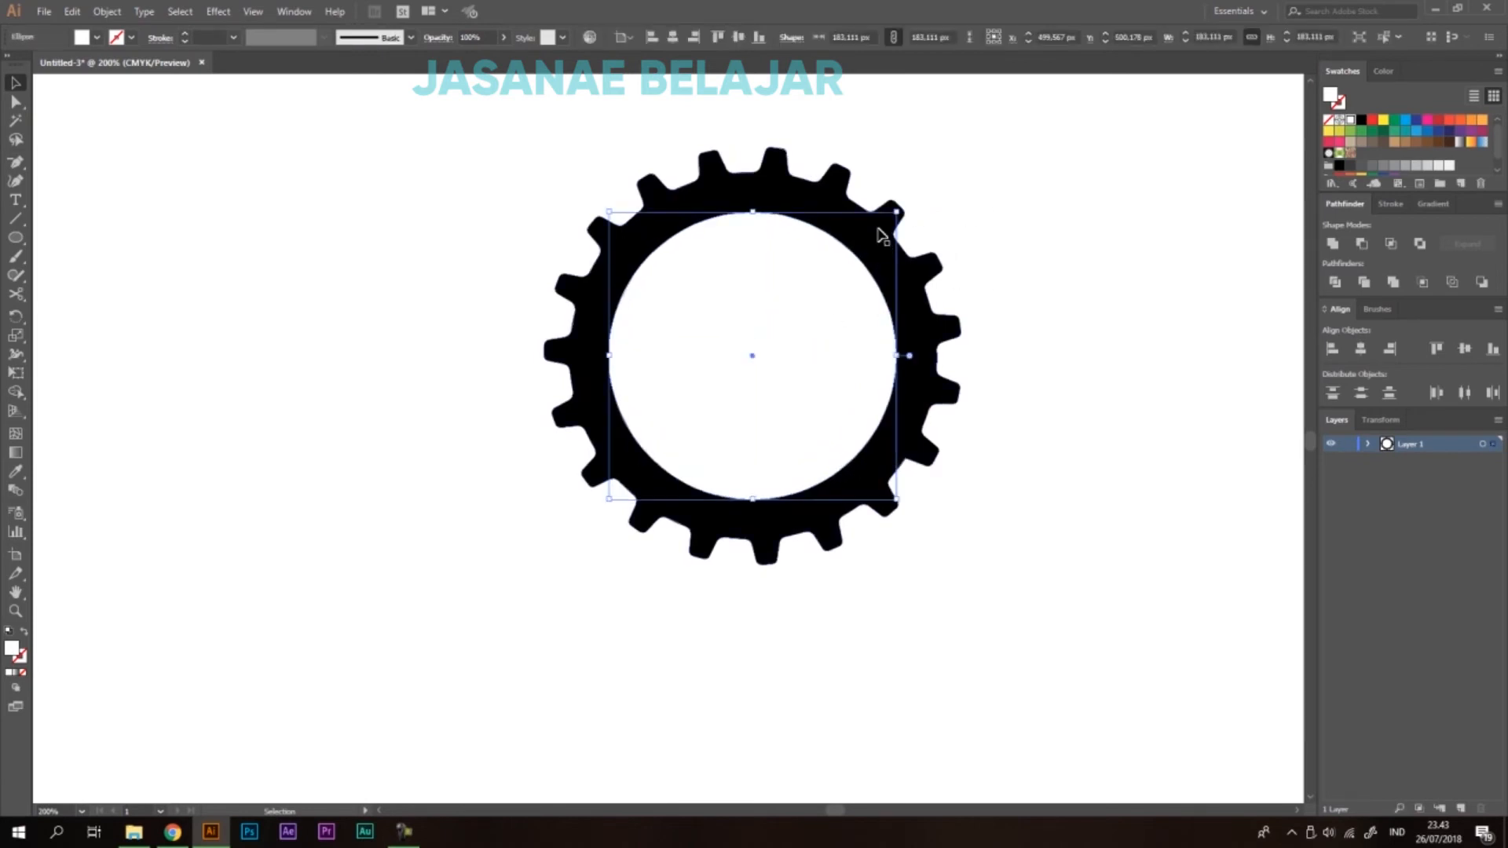
{"action": "left_click_drag", "start_coordinate": [896, 211], "coordinate": [903, 202]}
{"action": "left_click", "coordinate": [1110, 203]}
{"action": "scroll", "coordinate": [931, 302], "scroll_direction": "down", "scroll_amount": 1}
{"action": "scroll", "coordinate": [932, 302], "scroll_direction": "down", "scroll_amount": 1}
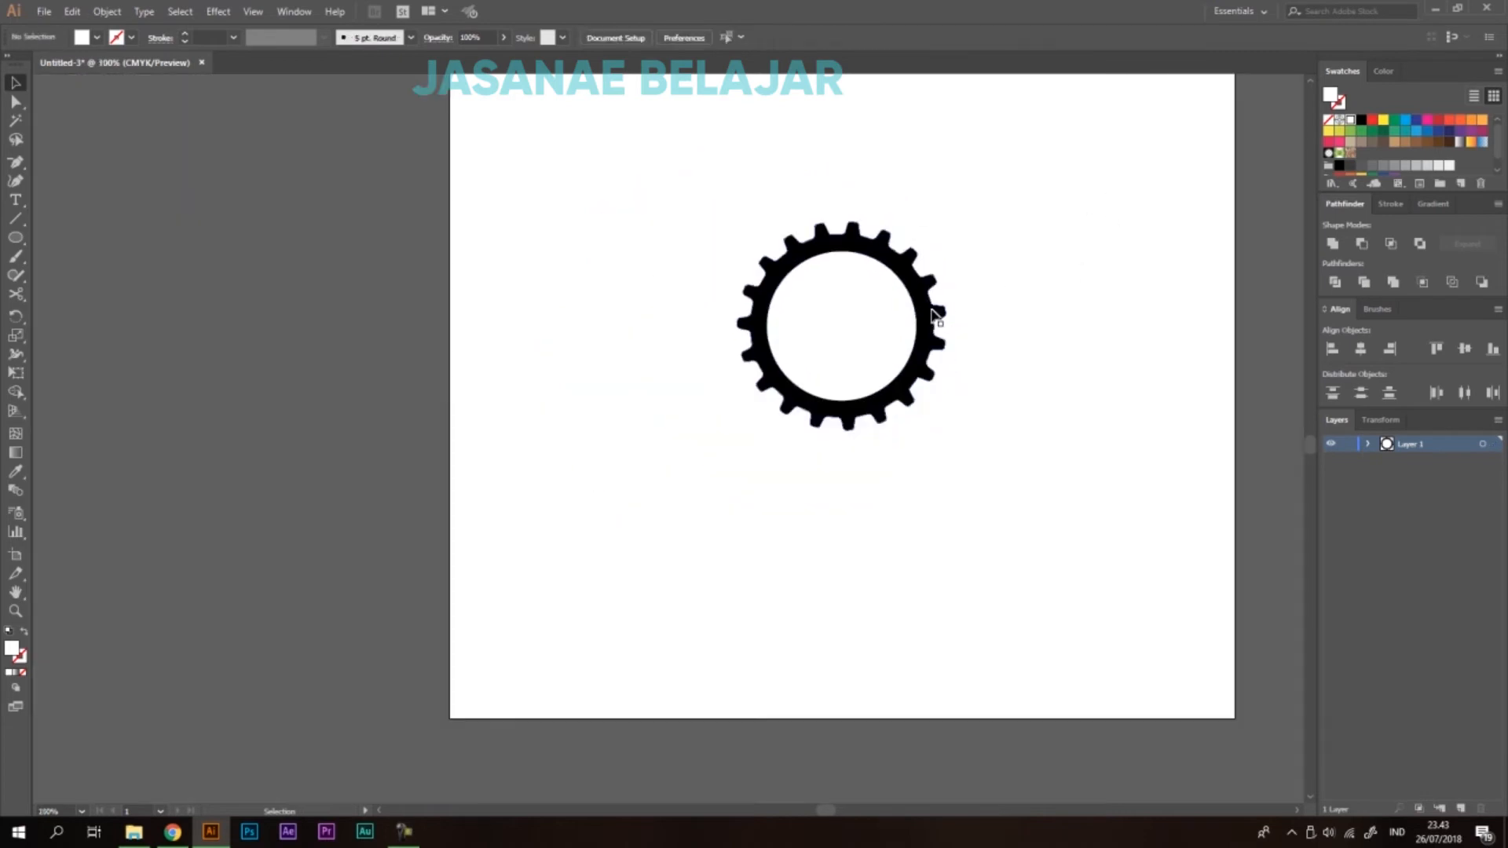
Draw a rectangle about 98 × 26 px across the right side of the gear's ring and fill it yellow.
{"action": "scroll", "coordinate": [896, 353], "scroll_direction": "up", "scroll_amount": 2}
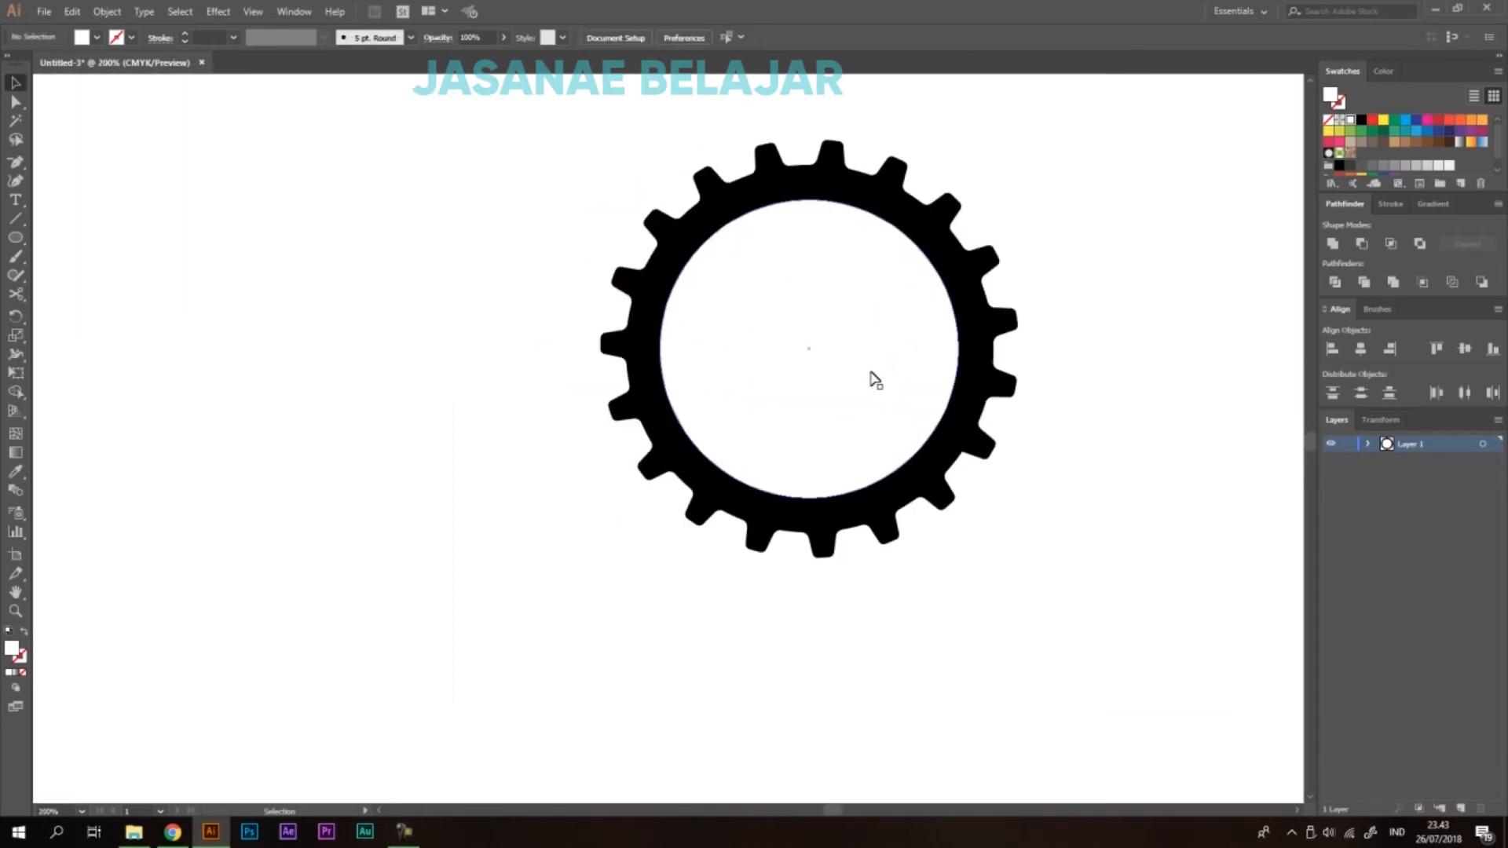
{"action": "left_click_drag", "start_coordinate": [1004, 268], "coordinate": [923, 294]}
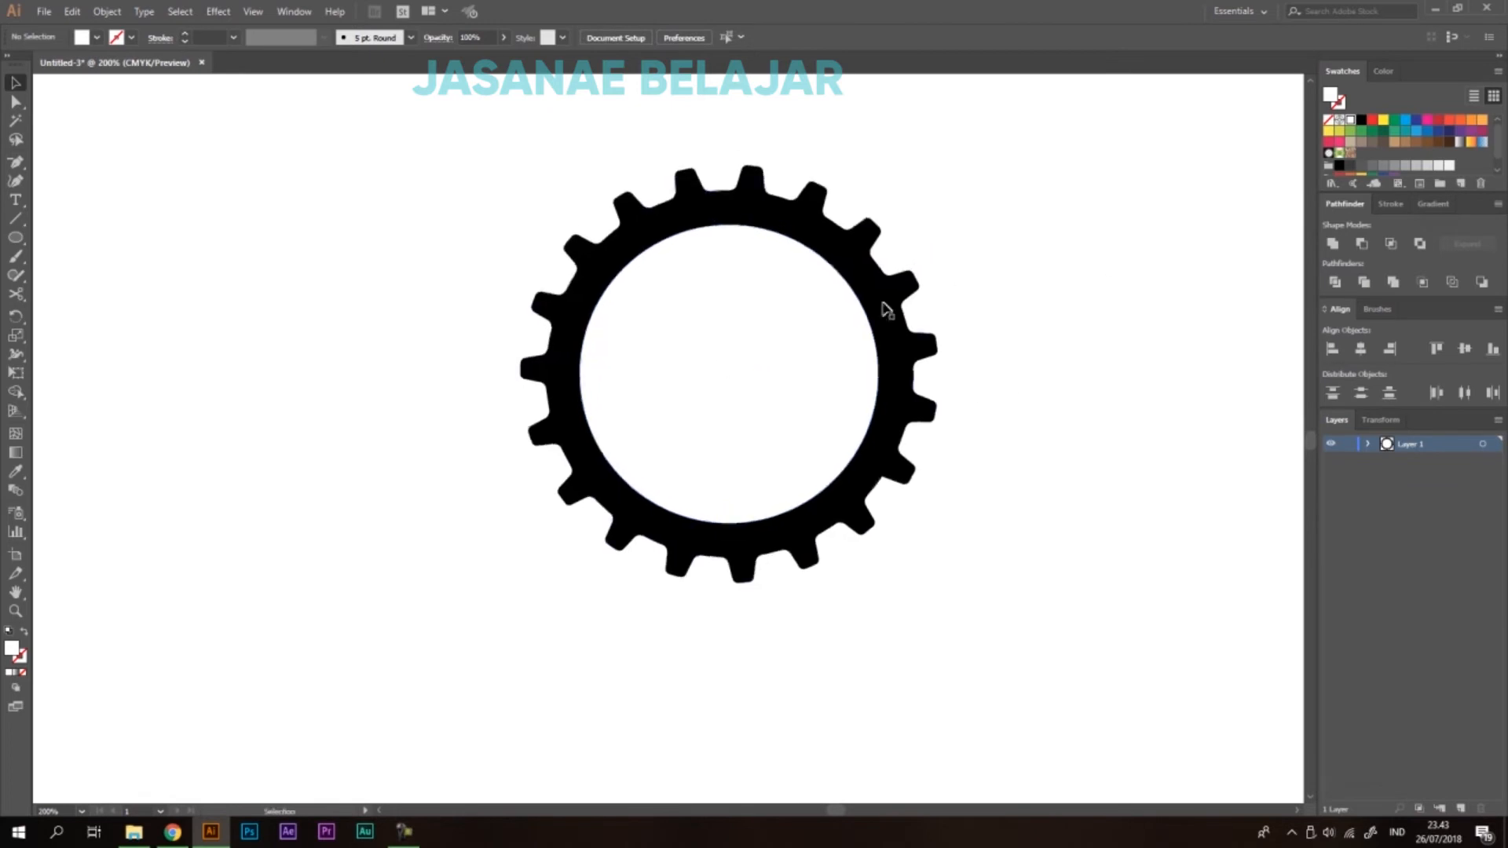
{"action": "left_click_drag", "start_coordinate": [14, 235], "coordinate": [121, 244]}
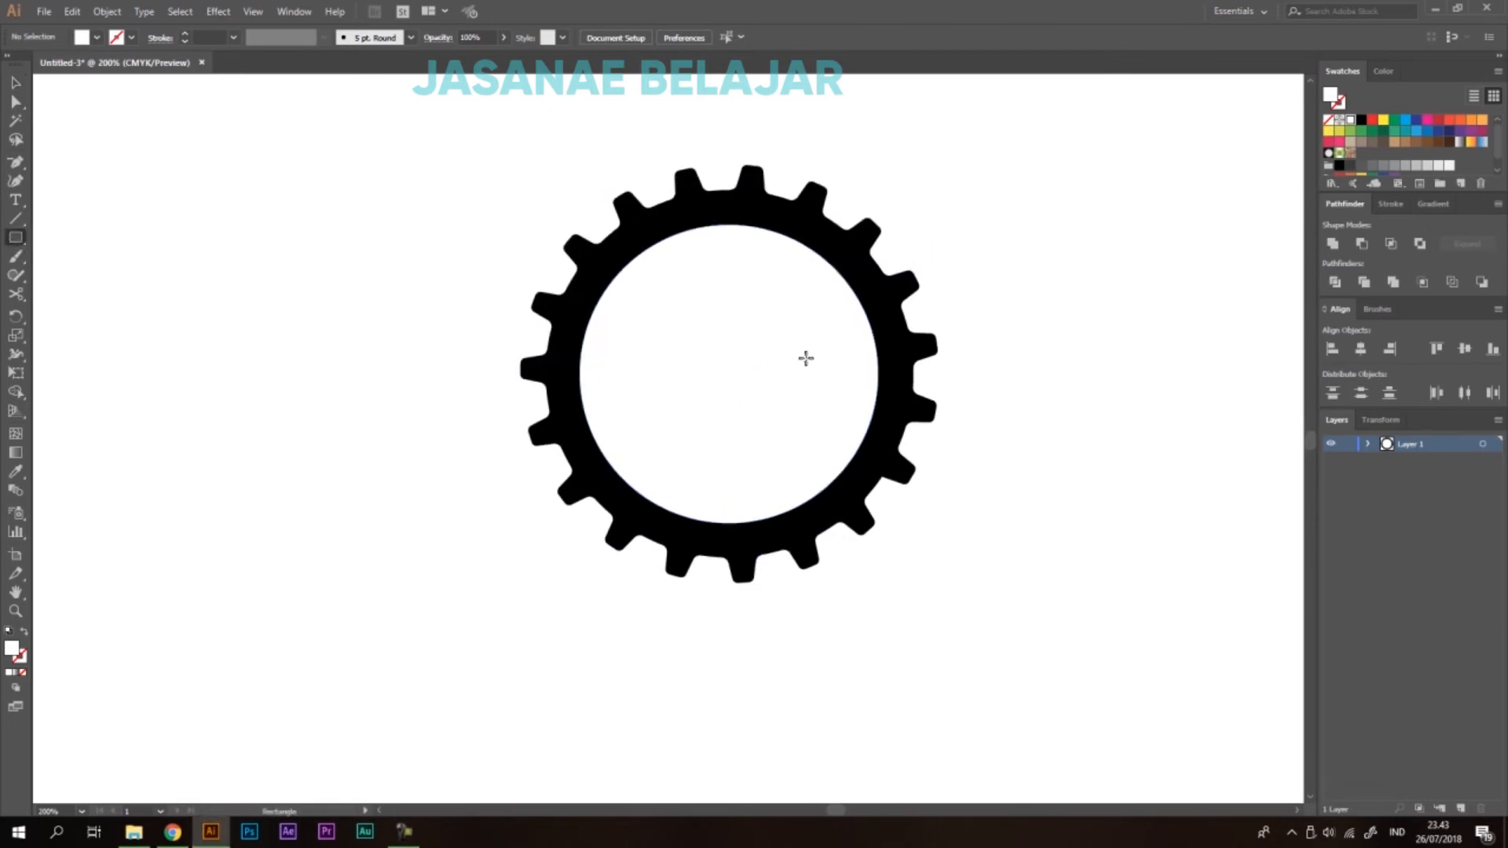
{"action": "mouse_move", "coordinate": [818, 353]}
{"action": "left_mouse_down"}
{"action": "mouse_move", "coordinate": [869, 397]}
{"action": "mouse_move", "coordinate": [972, 393]}
{"action": "left_mouse_up"}
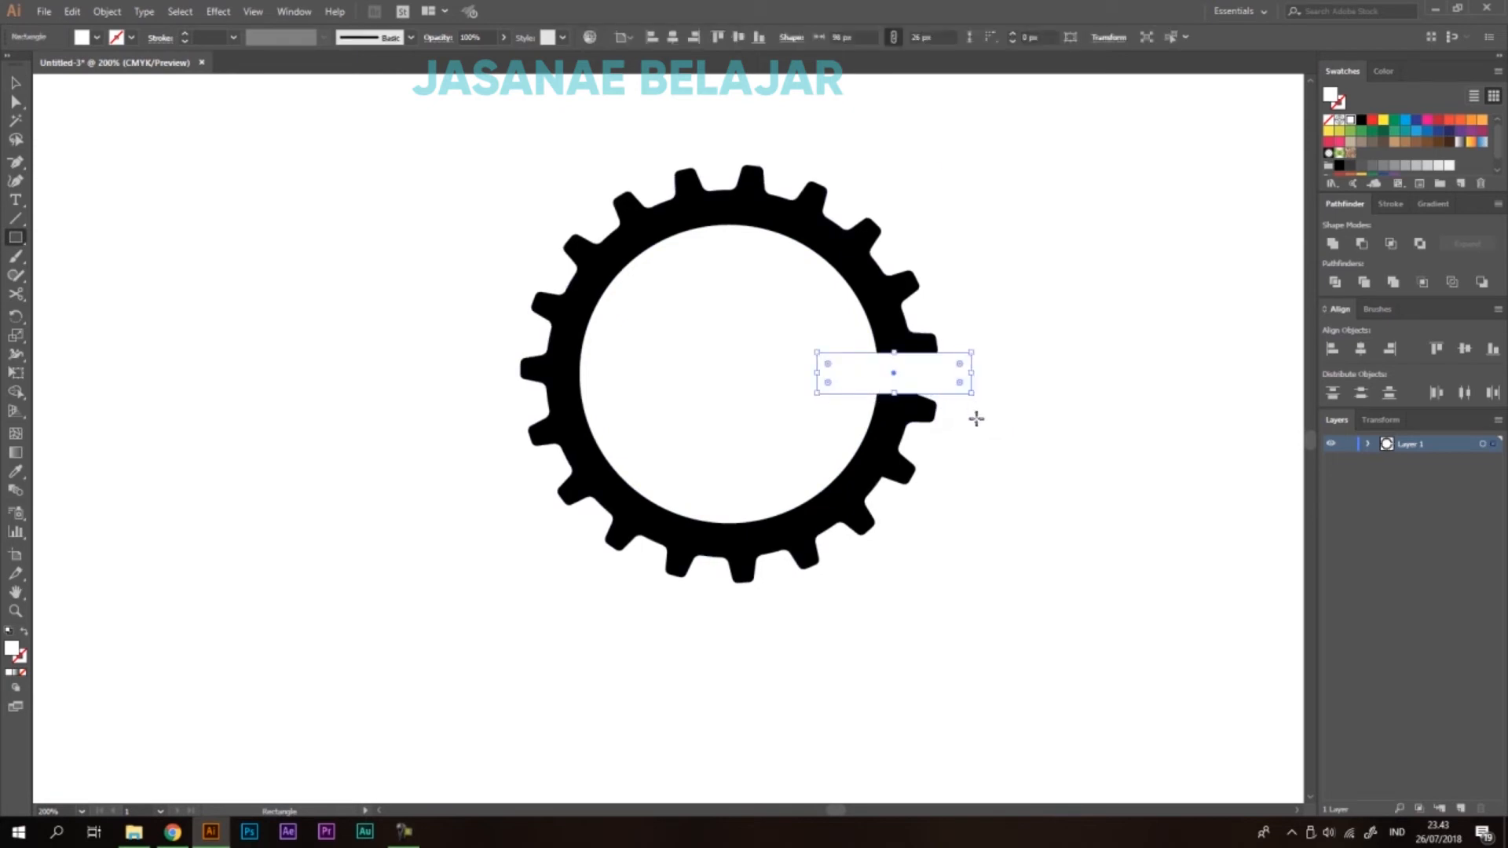
{"action": "left_click", "coordinate": [1384, 121]}
{"action": "key", "text": "v"}
{"action": "left_click", "coordinate": [1106, 245]}
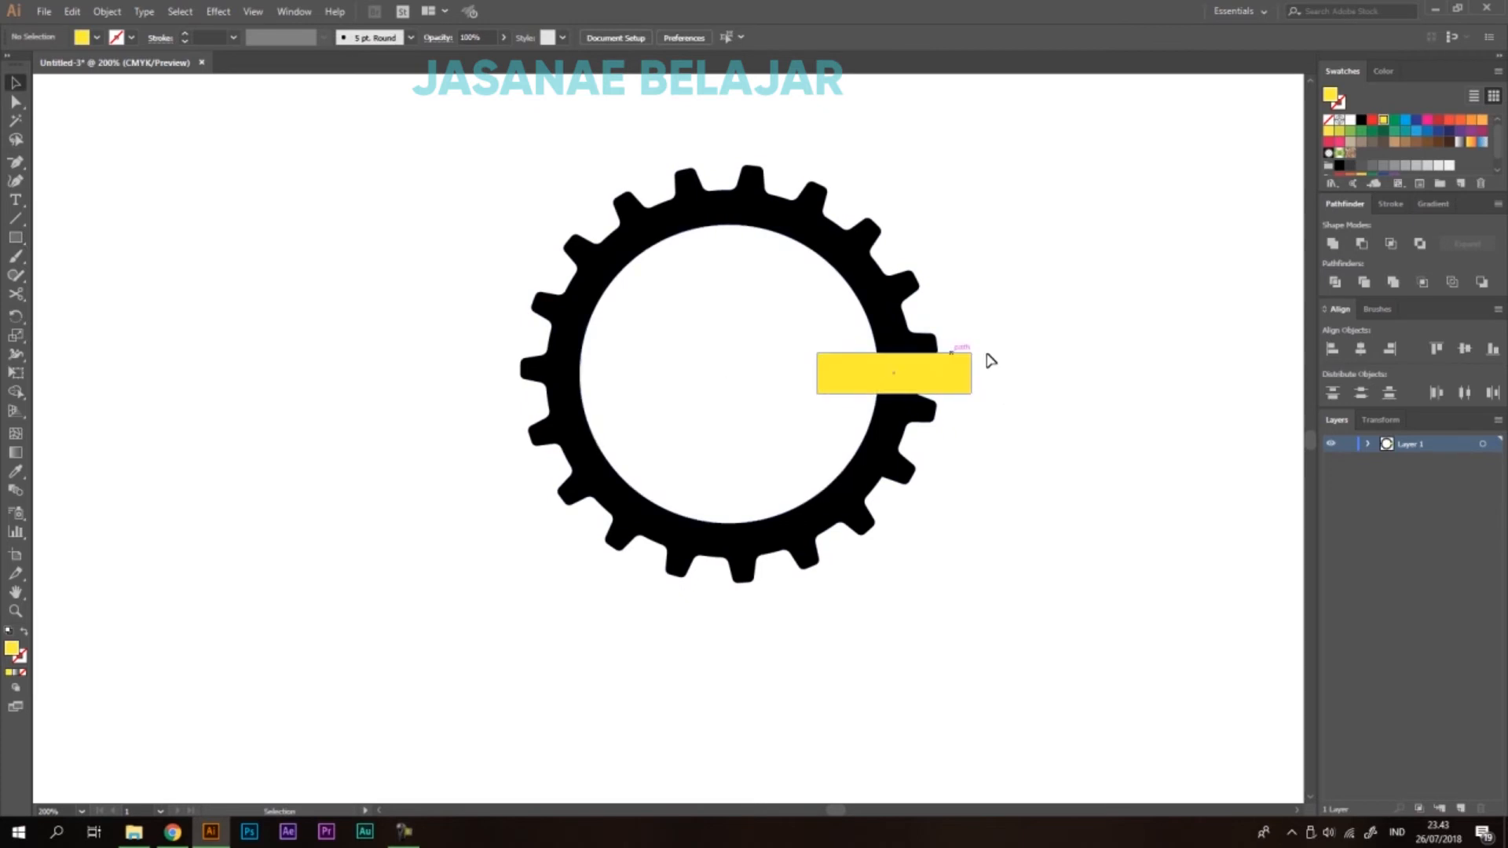
Move the yellow rectangle straight up so it crosses the upper right part of the gear's ring.
{"action": "scroll", "coordinate": [930, 378], "scroll_direction": "up", "scroll_amount": 1}
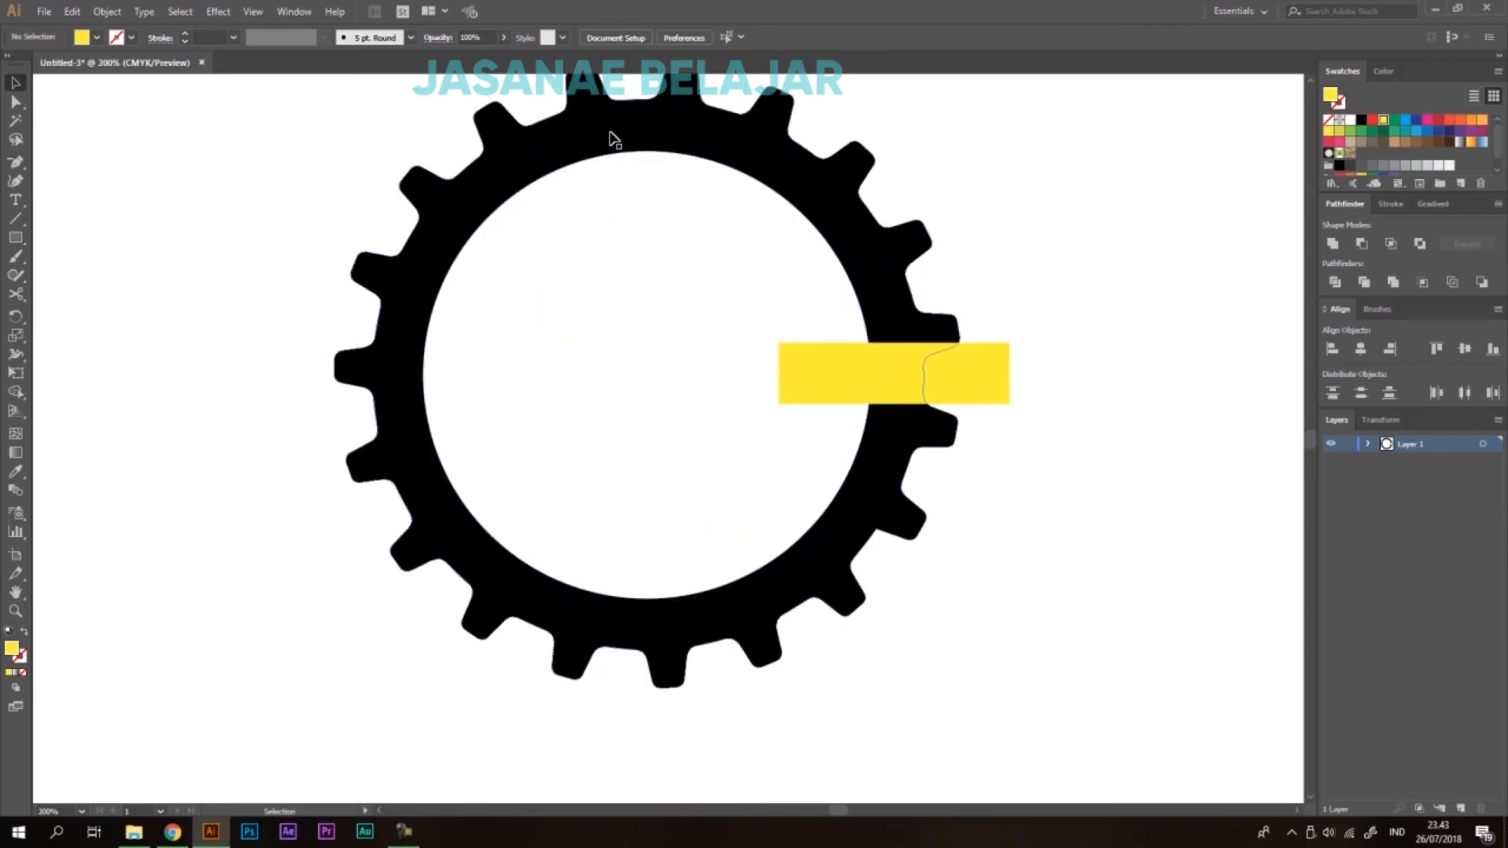
{"action": "left_click_drag", "start_coordinate": [939, 374], "coordinate": [921, 275]}
{"action": "left_click", "coordinate": [1102, 228]}
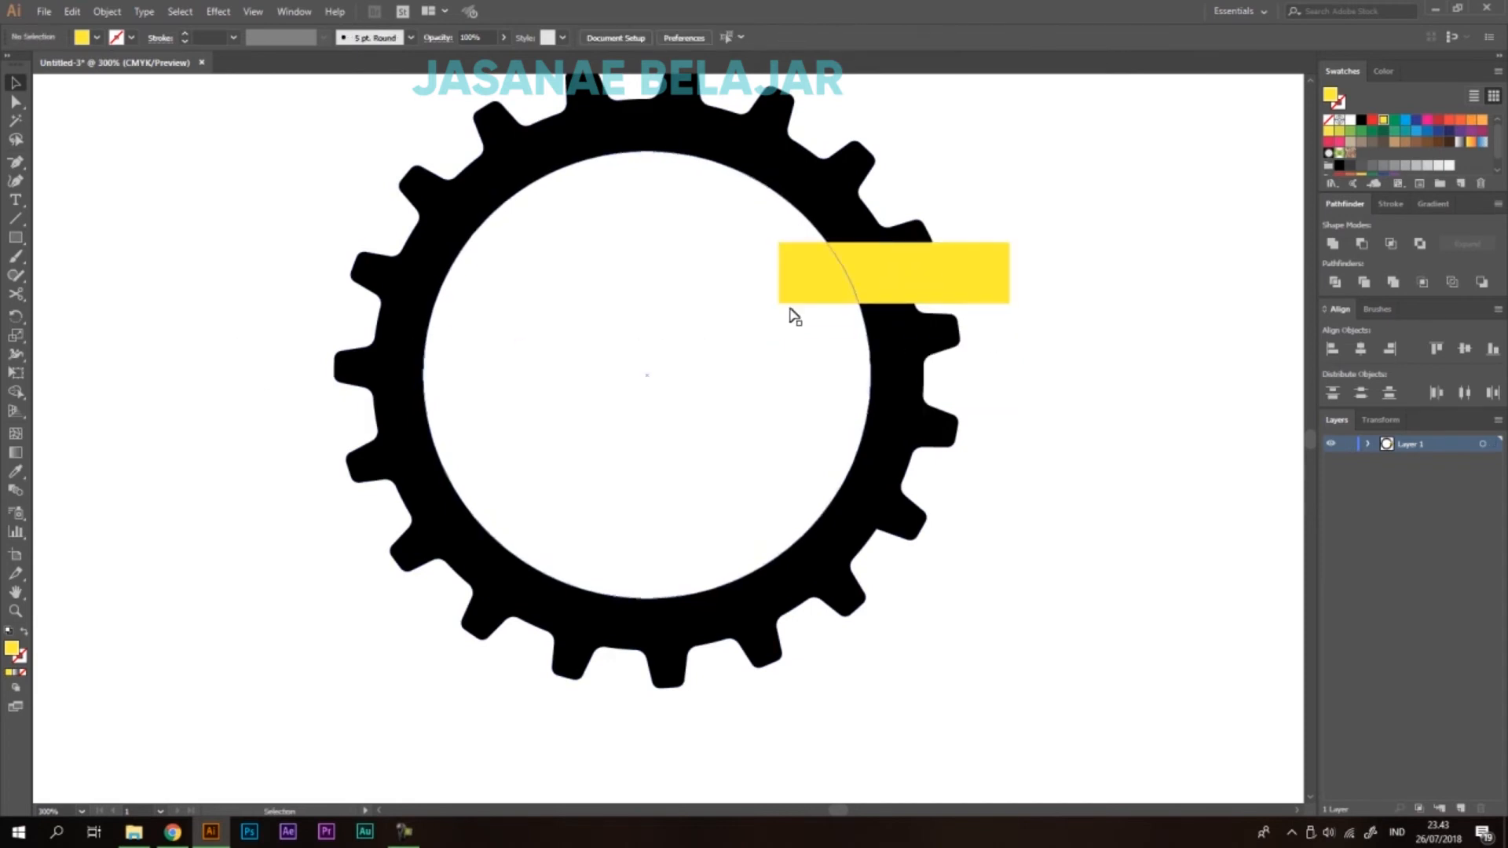
Align the yellow rectangle vertically centred on the white circle, keeping the circle fixed as the key object.
{"action": "left_click", "coordinate": [915, 296]}
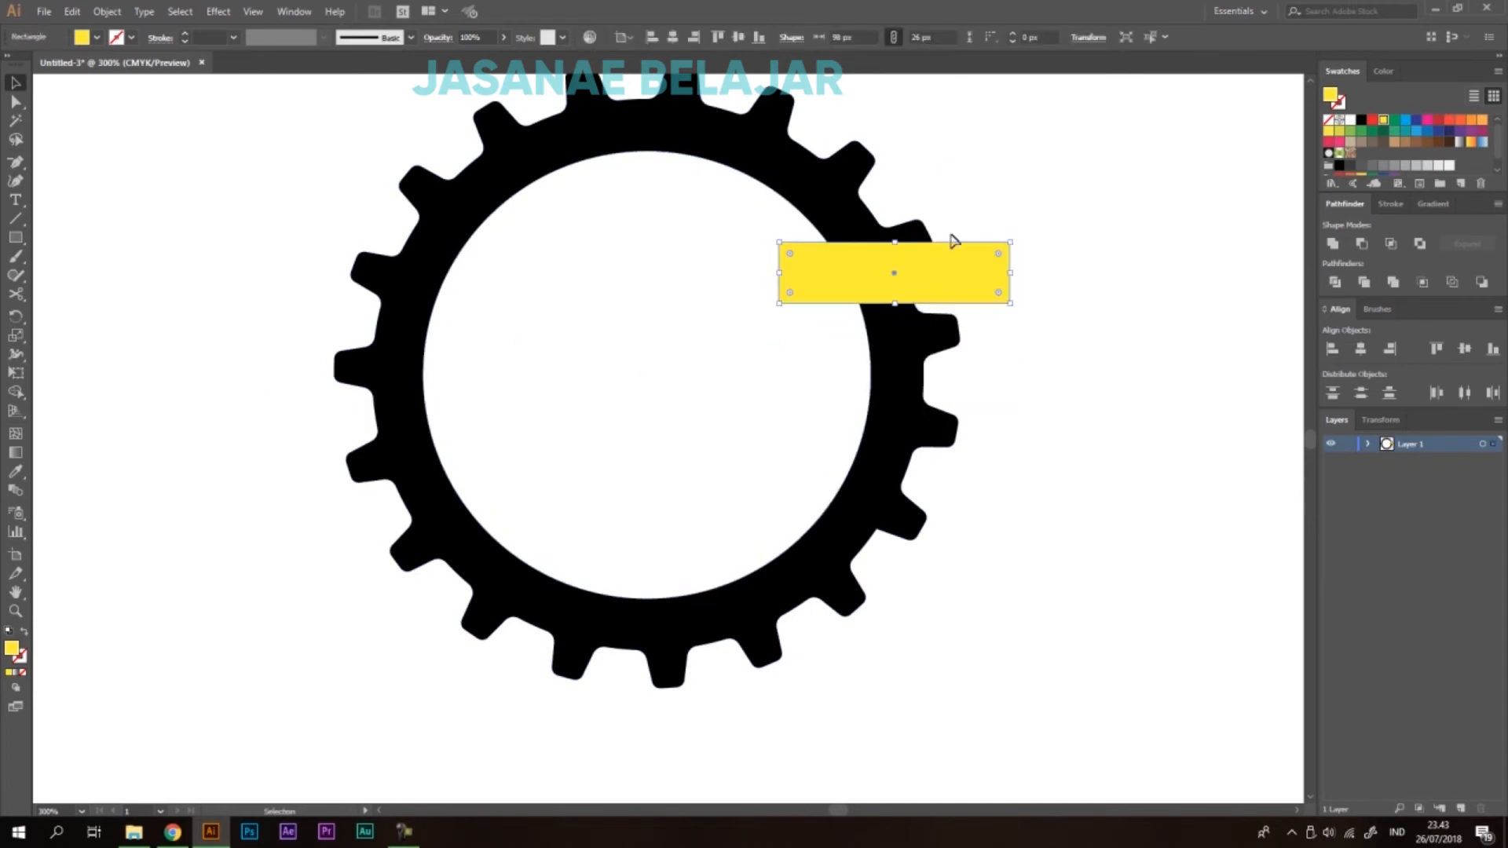
{"action": "left_click", "coordinate": [728, 307], "text": "shift"}
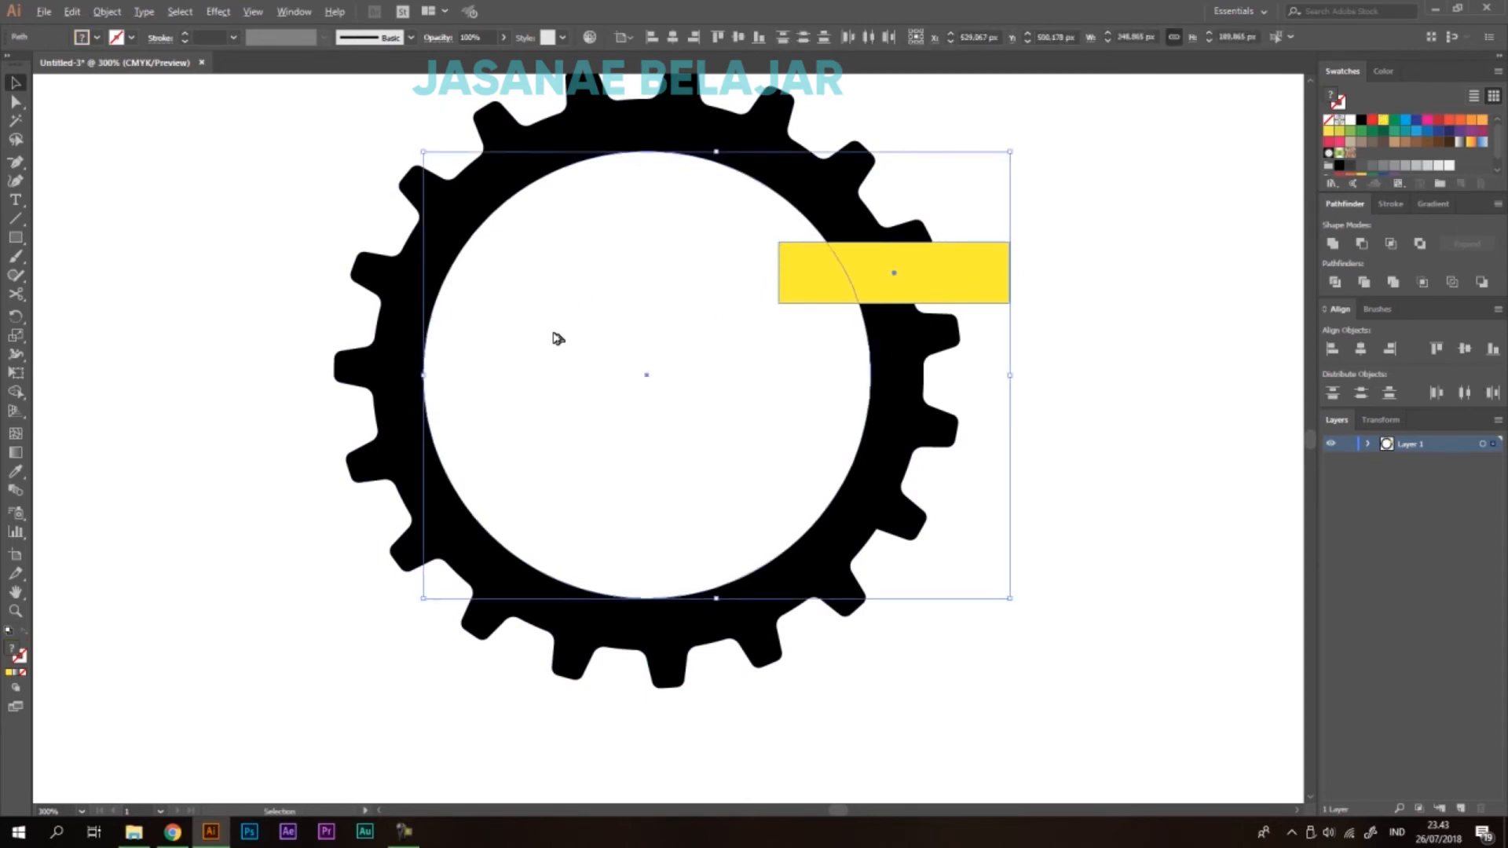
{"action": "left_click", "coordinate": [655, 286]}
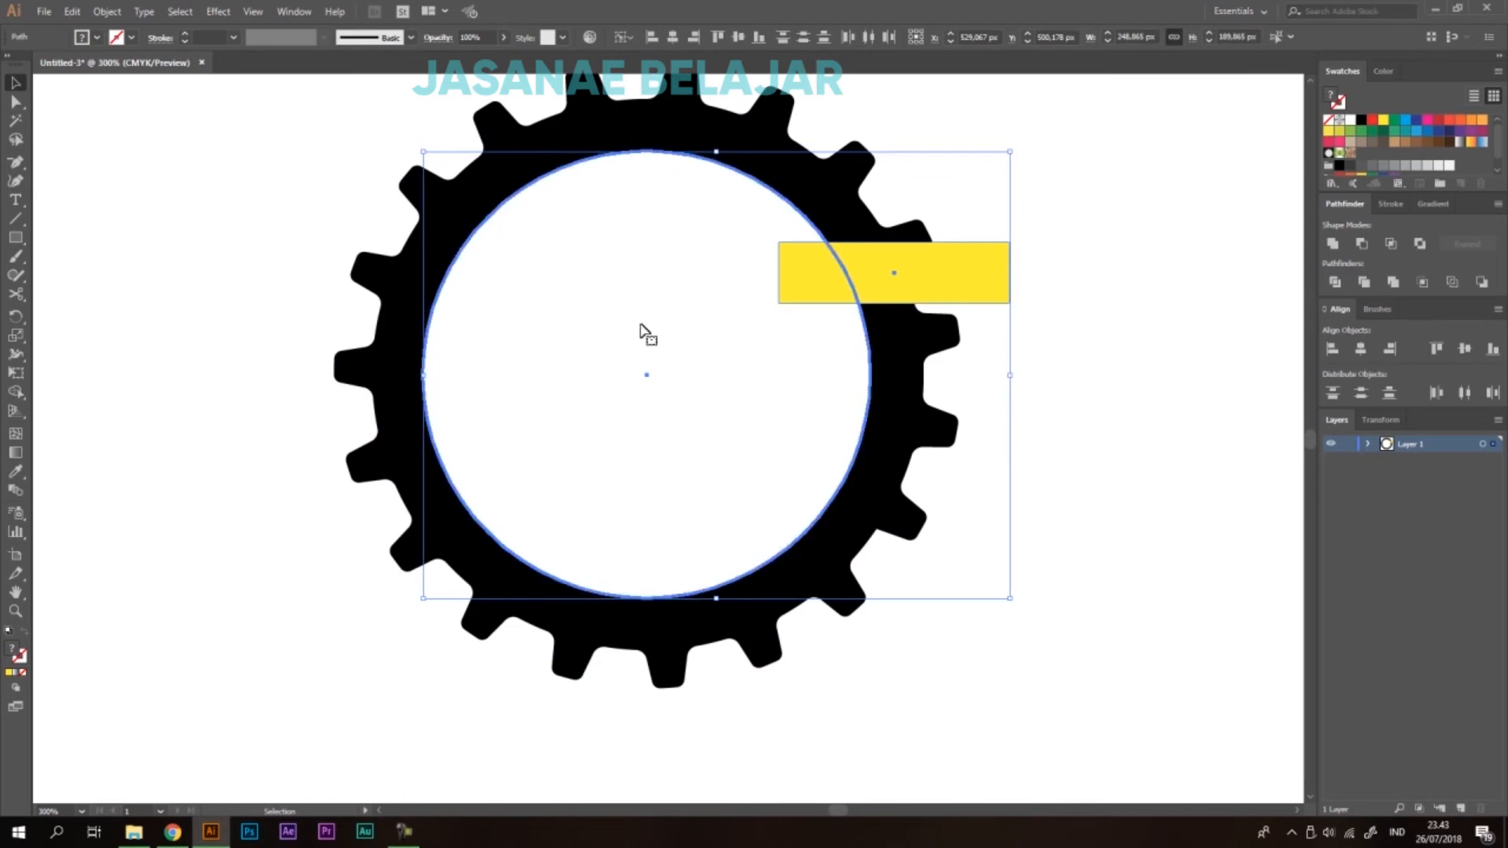
{"action": "left_click", "coordinate": [1462, 349]}
{"action": "left_click", "coordinate": [1117, 300]}
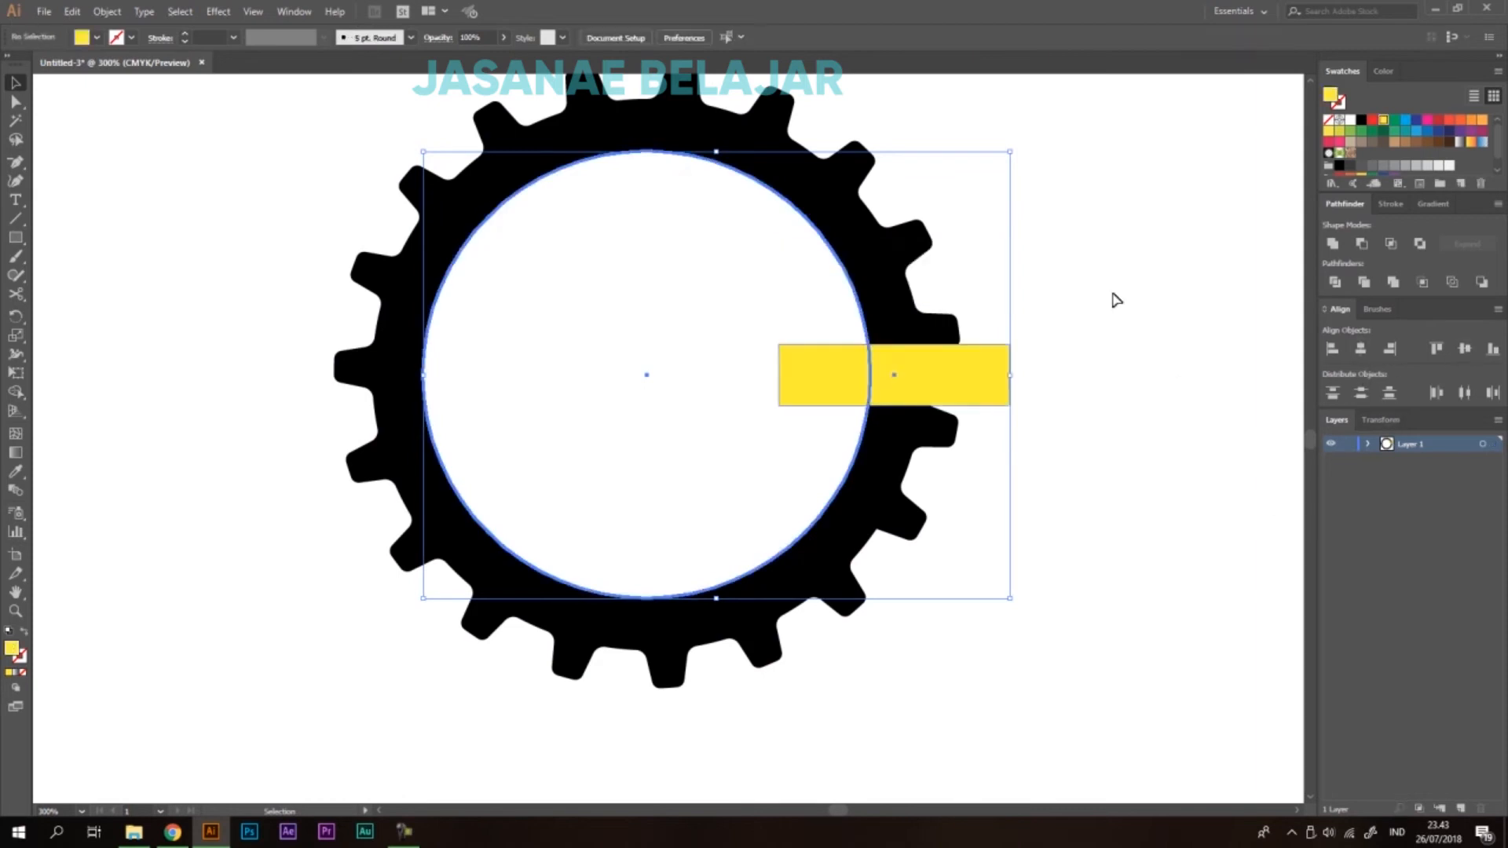
Copy the yellow rectangle straight across to the ring's left side and centre the pair horizontally on the white circle.
{"action": "left_click_drag", "start_coordinate": [905, 379], "coordinate": [438, 404]}
{"action": "left_click", "coordinate": [977, 428]}
{"action": "left_click", "coordinate": [911, 385], "text": "shift"}
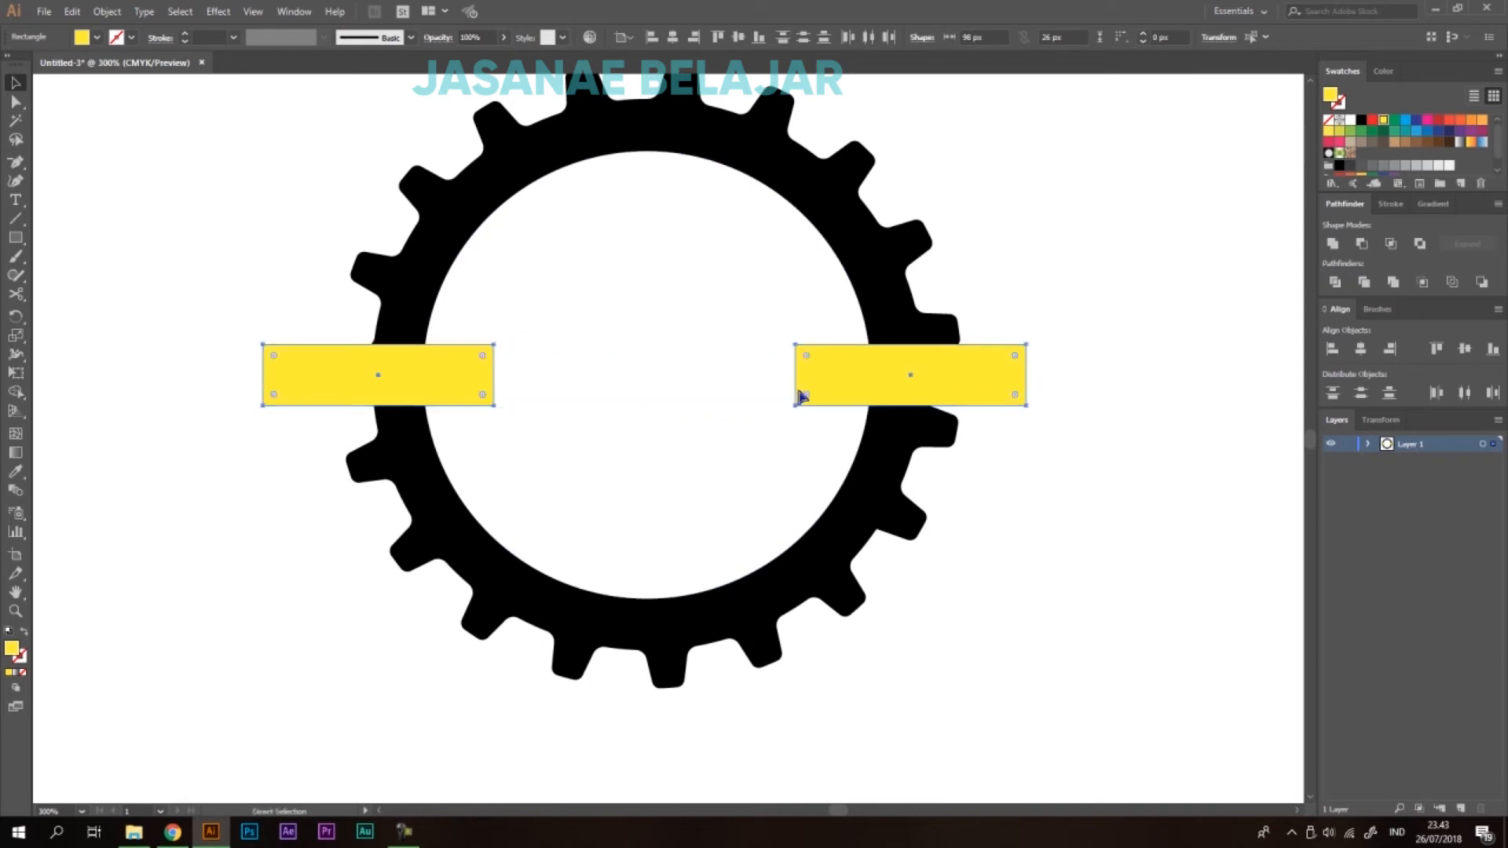
{"action": "left_click", "coordinate": [738, 310], "text": "shift"}
{"action": "left_click", "coordinate": [744, 255], "text": "shift"}
{"action": "left_click", "coordinate": [747, 260], "text": "shift"}
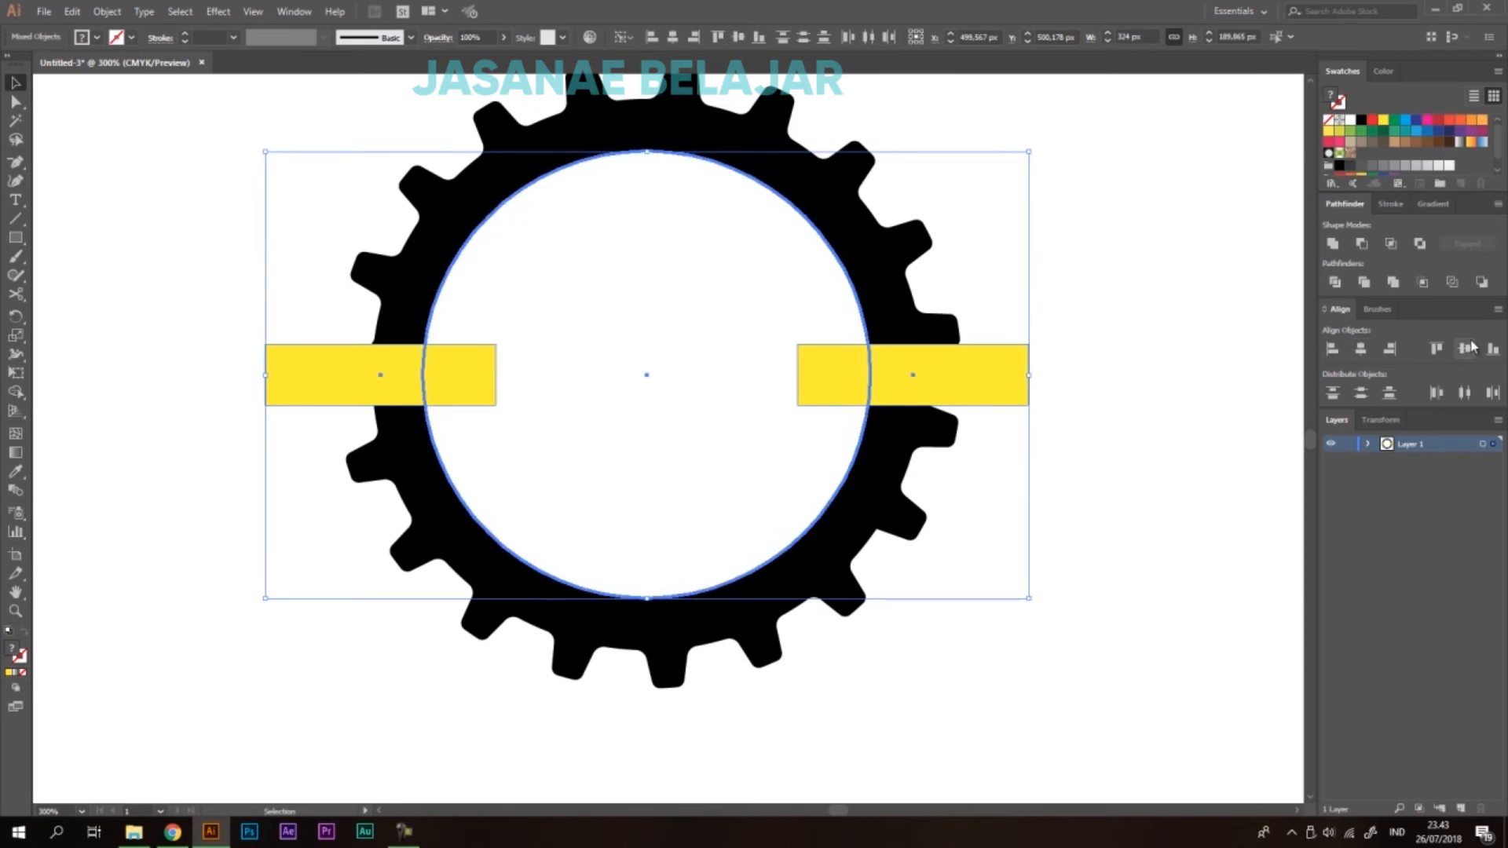
{"action": "left_click", "coordinate": [1157, 312]}
Select both rectangles and the white circle and remove the whole left rectangle, including its overlap with the circle, using Shape Builder.
{"action": "scroll", "coordinate": [1029, 479], "scroll_direction": "down", "scroll_amount": 2}
{"action": "scroll", "coordinate": [858, 430], "scroll_direction": "up", "scroll_amount": 2}
{"action": "left_click", "coordinate": [965, 408]}
{"action": "left_click", "coordinate": [756, 300], "text": "shift"}
{"action": "left_click", "coordinate": [1159, 262]}
{"action": "left_click", "coordinate": [1087, 391]}
{"action": "left_click", "coordinate": [784, 338], "text": "shift"}
{"action": "left_click", "coordinate": [16, 391]}
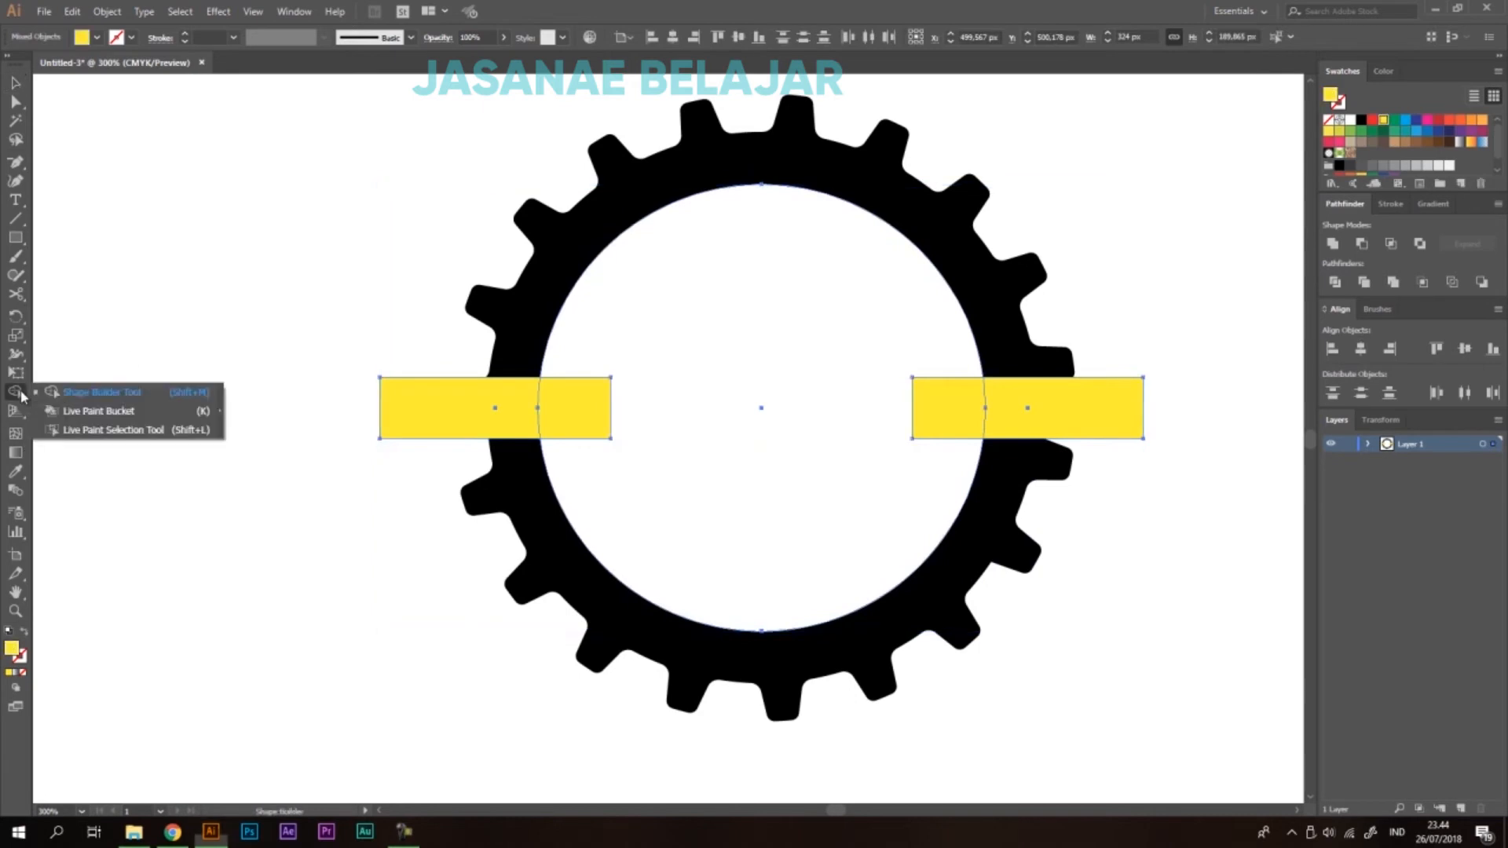
{"action": "left_click", "coordinate": [81, 401]}
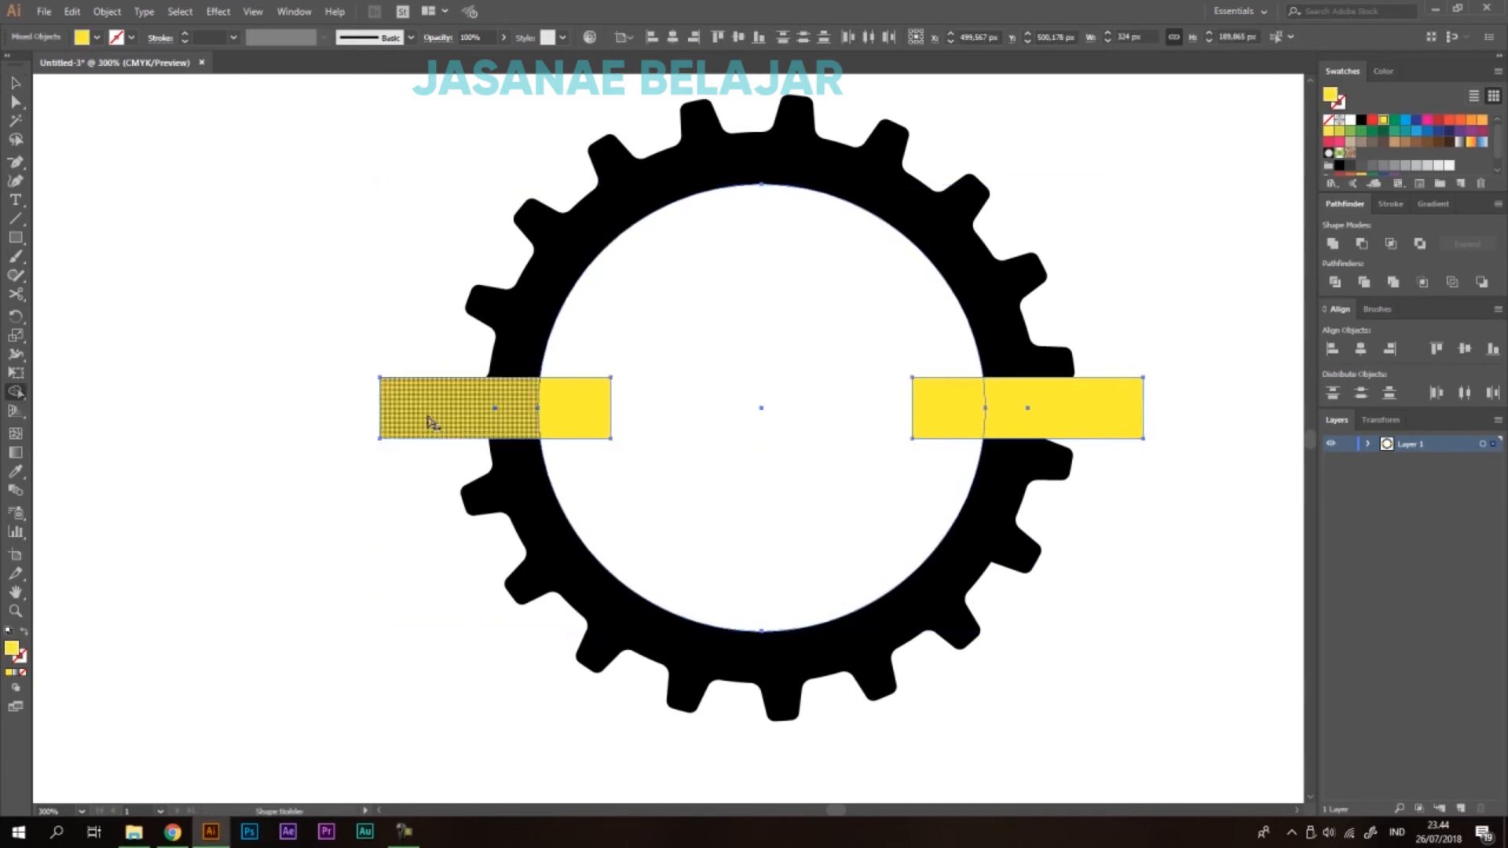
{"action": "mouse_move", "coordinate": [491, 311]}
{"action": "left_mouse_down"}
{"action": "mouse_move", "coordinate": [492, 408]}
{"action": "mouse_move", "coordinate": [599, 414]}
{"action": "left_mouse_up"}
Remove the whole right rectangle, including its overlap with the white circle, using Shape Builder.
{"action": "mouse_move", "coordinate": [1081, 308]}
{"action": "left_mouse_down"}
{"action": "mouse_move", "coordinate": [1073, 376]}
{"action": "mouse_move", "coordinate": [970, 426]}
{"action": "left_mouse_up"}
{"action": "key", "text": "ctrl+z"}
{"action": "mouse_move", "coordinate": [1041, 337]}
{"action": "left_mouse_down"}
{"action": "mouse_move", "coordinate": [1012, 408]}
{"action": "mouse_move", "coordinate": [968, 420]}
{"action": "left_mouse_up"}
{"action": "scroll", "coordinate": [1005, 350], "scroll_direction": "down", "scroll_amount": 2}
{"action": "key", "text": "v"}
{"action": "left_click", "coordinate": [1087, 326]}
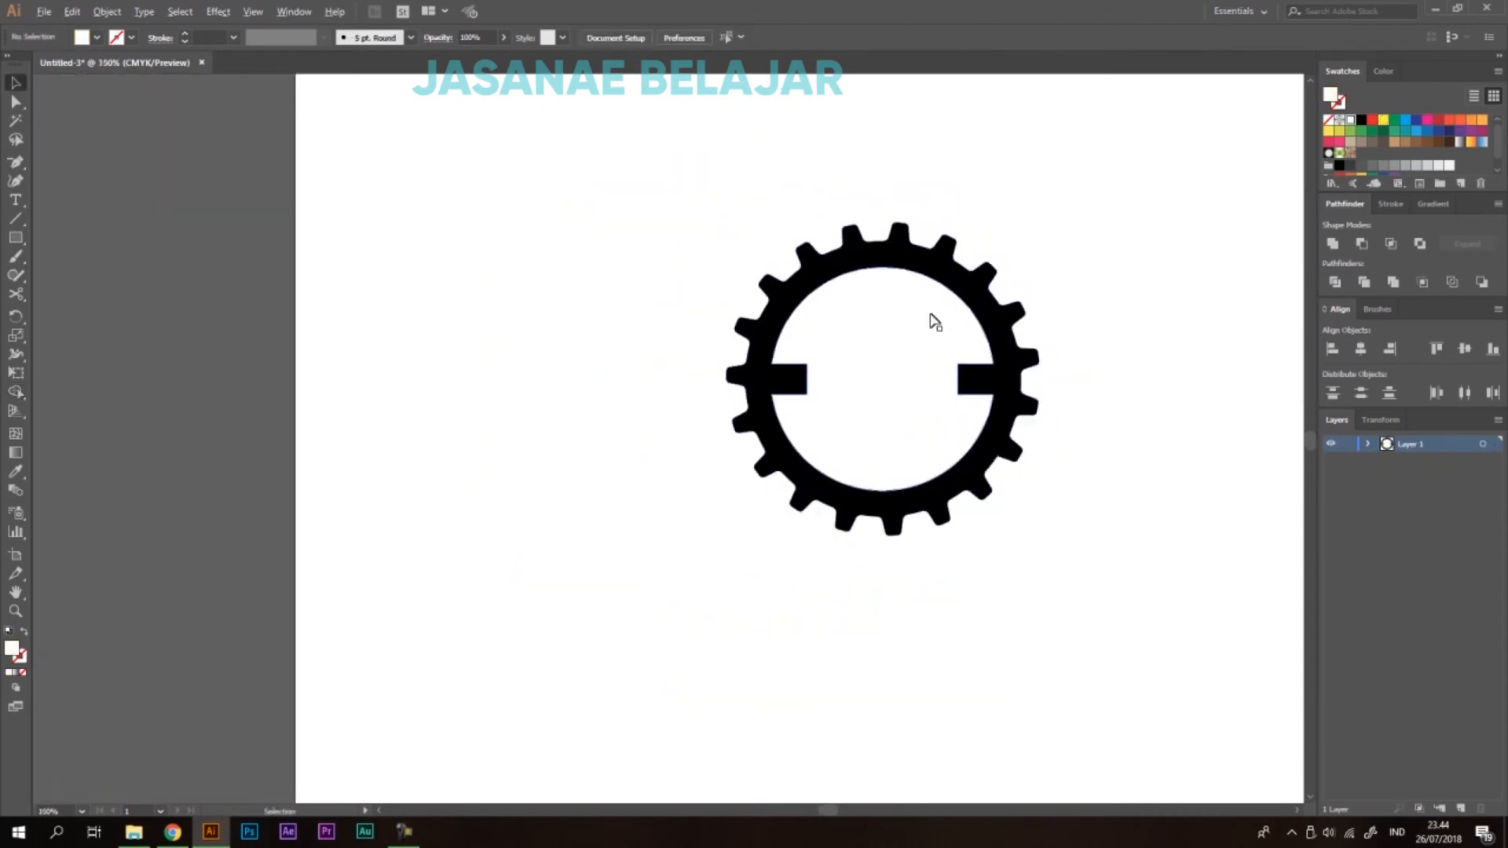
Move the upper inner corners of both black tabs down together so their top edges slope toward the tips.
{"action": "scroll", "coordinate": [920, 366], "scroll_direction": "down", "scroll_amount": 1}
{"action": "scroll", "coordinate": [973, 373], "scroll_direction": "up", "scroll_amount": 2}
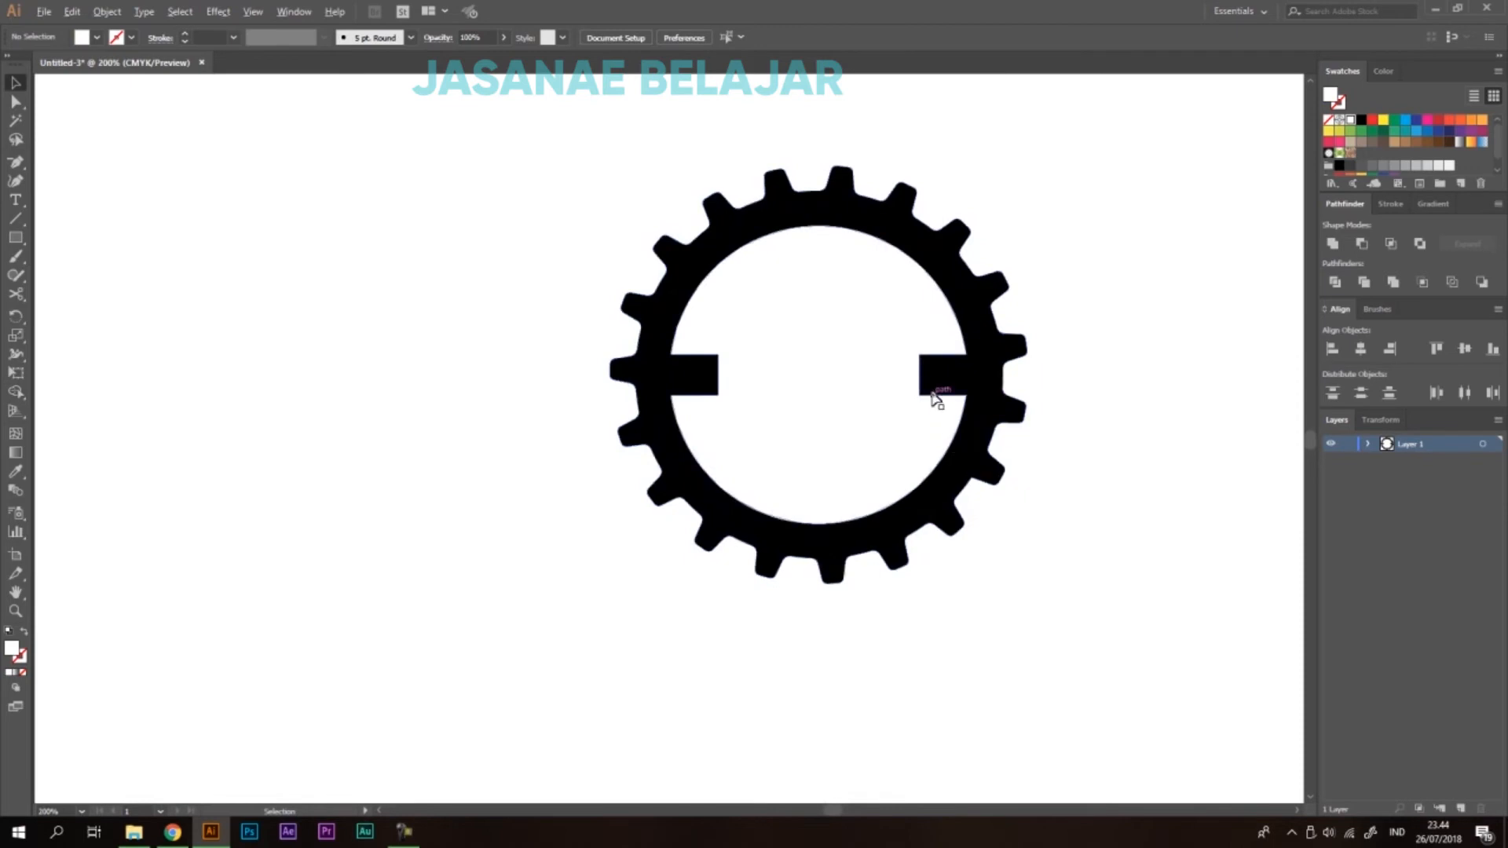
{"action": "scroll", "coordinate": [933, 395], "scroll_direction": "up", "scroll_amount": 2}
{"action": "key", "text": "a"}
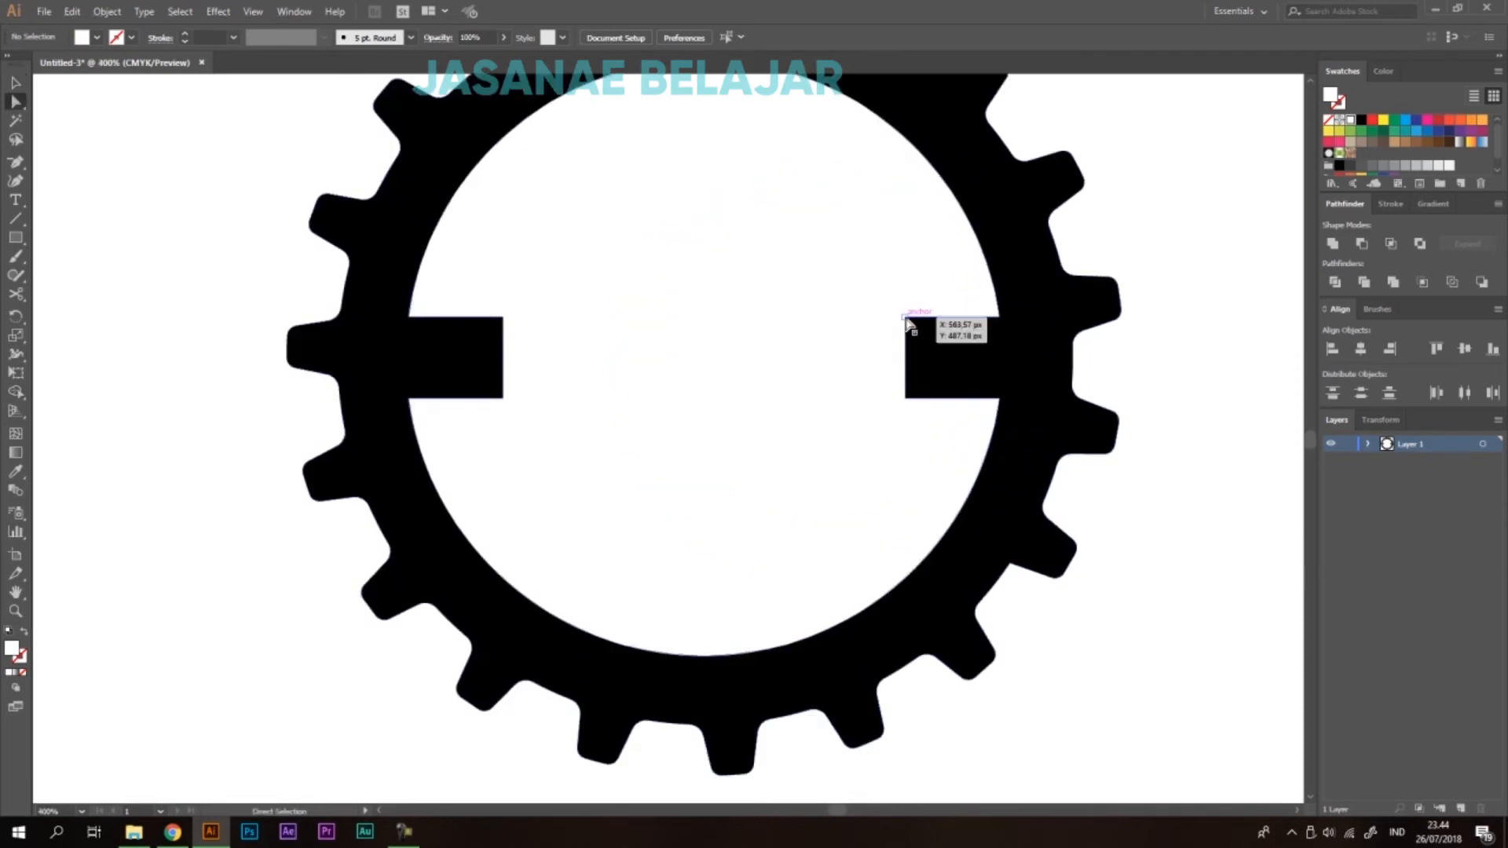
{"action": "left_click", "coordinate": [907, 318]}
{"action": "left_click", "coordinate": [504, 319], "text": "shift"}
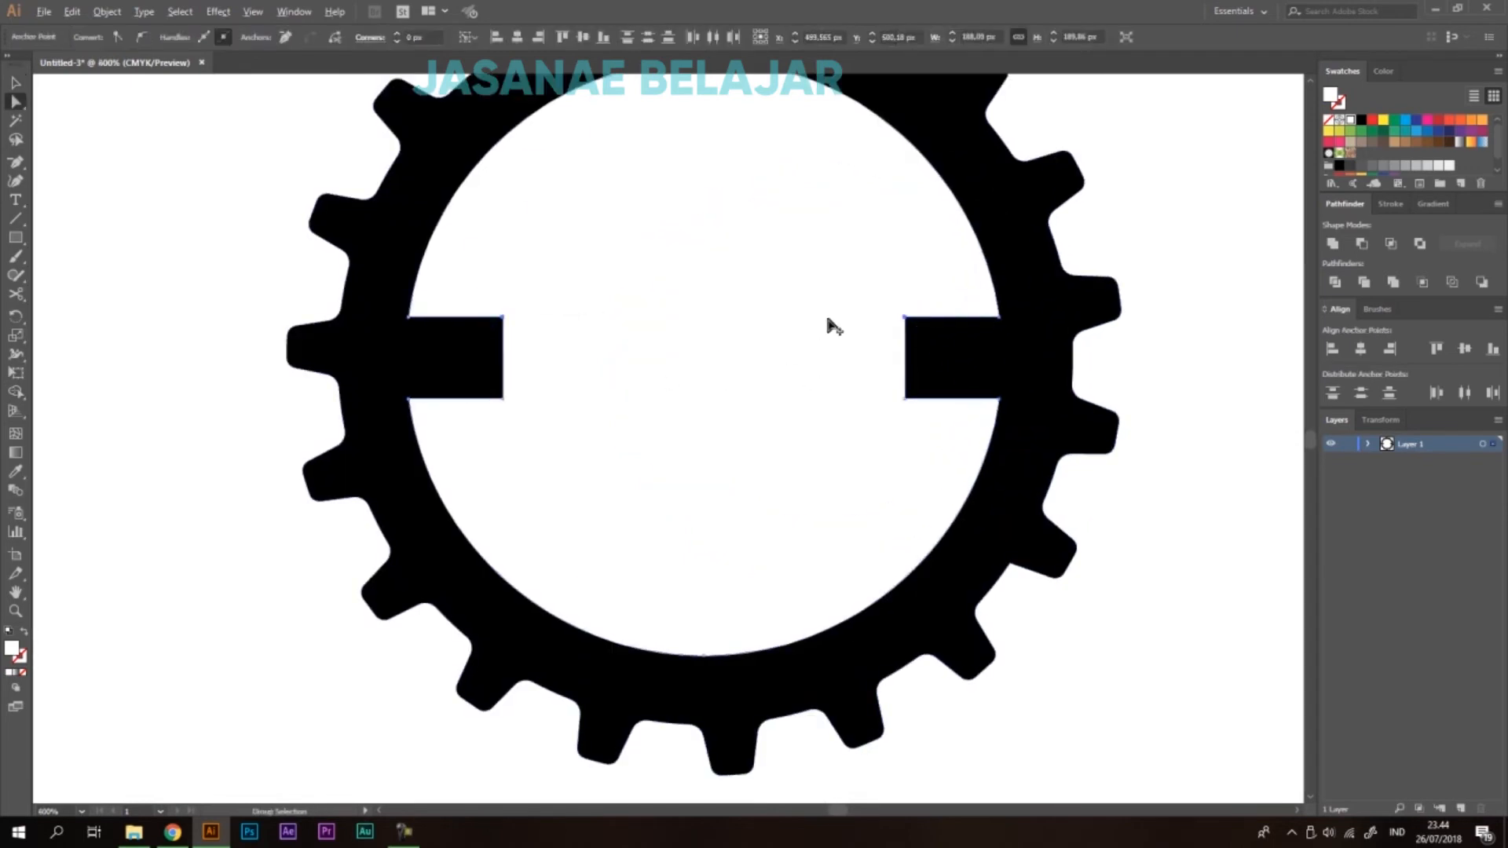
{"action": "scroll", "coordinate": [817, 327], "scroll_direction": "up", "scroll_amount": 1}
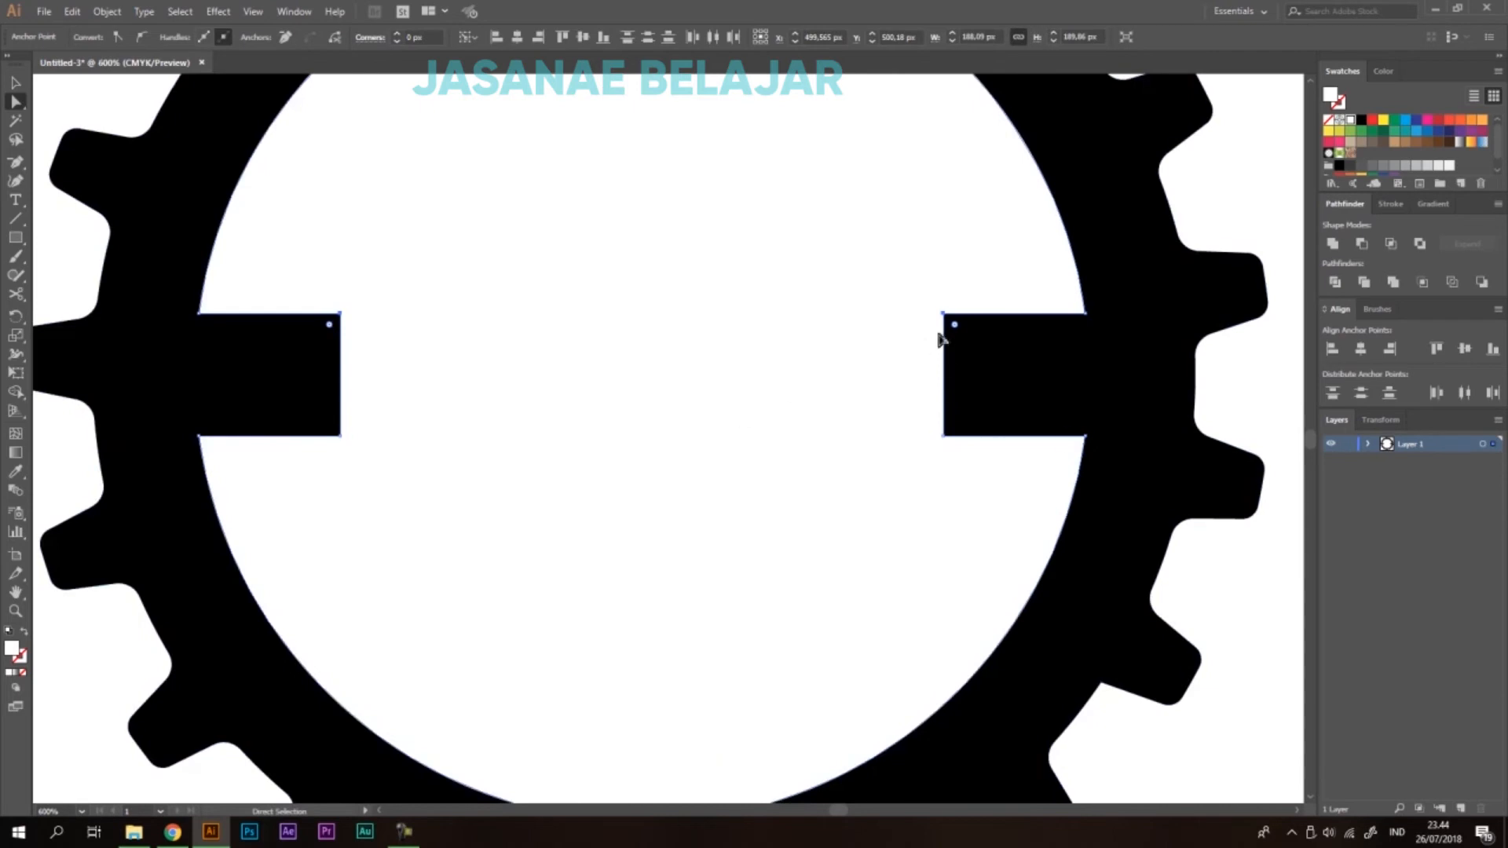
{"action": "left_click_drag", "start_coordinate": [945, 316], "coordinate": [947, 344]}
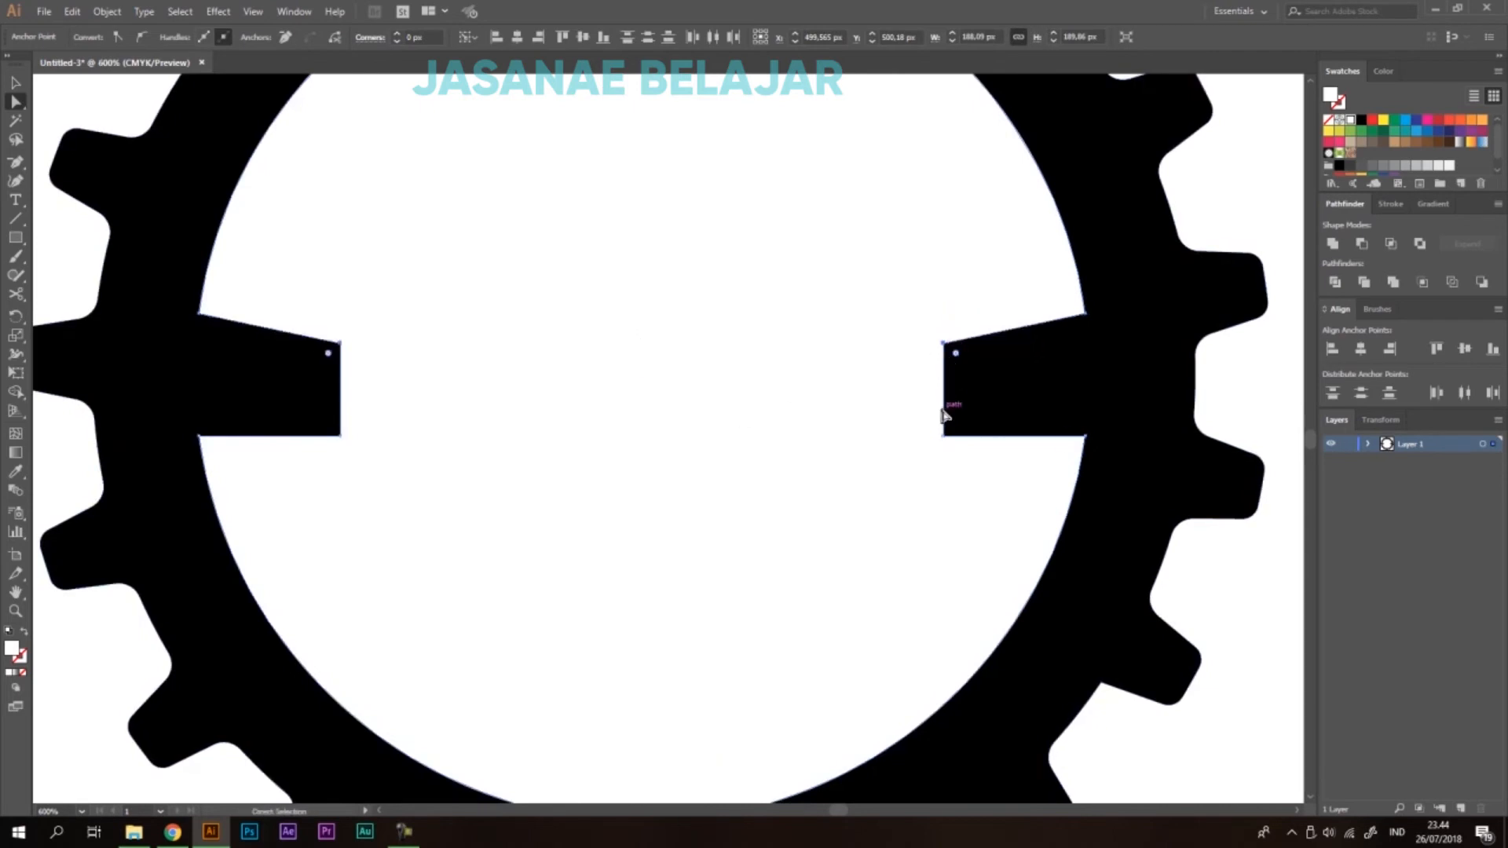
Move the lower inner corners of both black tabs up together so their bottom edges slope toward the tips.
{"action": "left_click", "coordinate": [945, 437]}
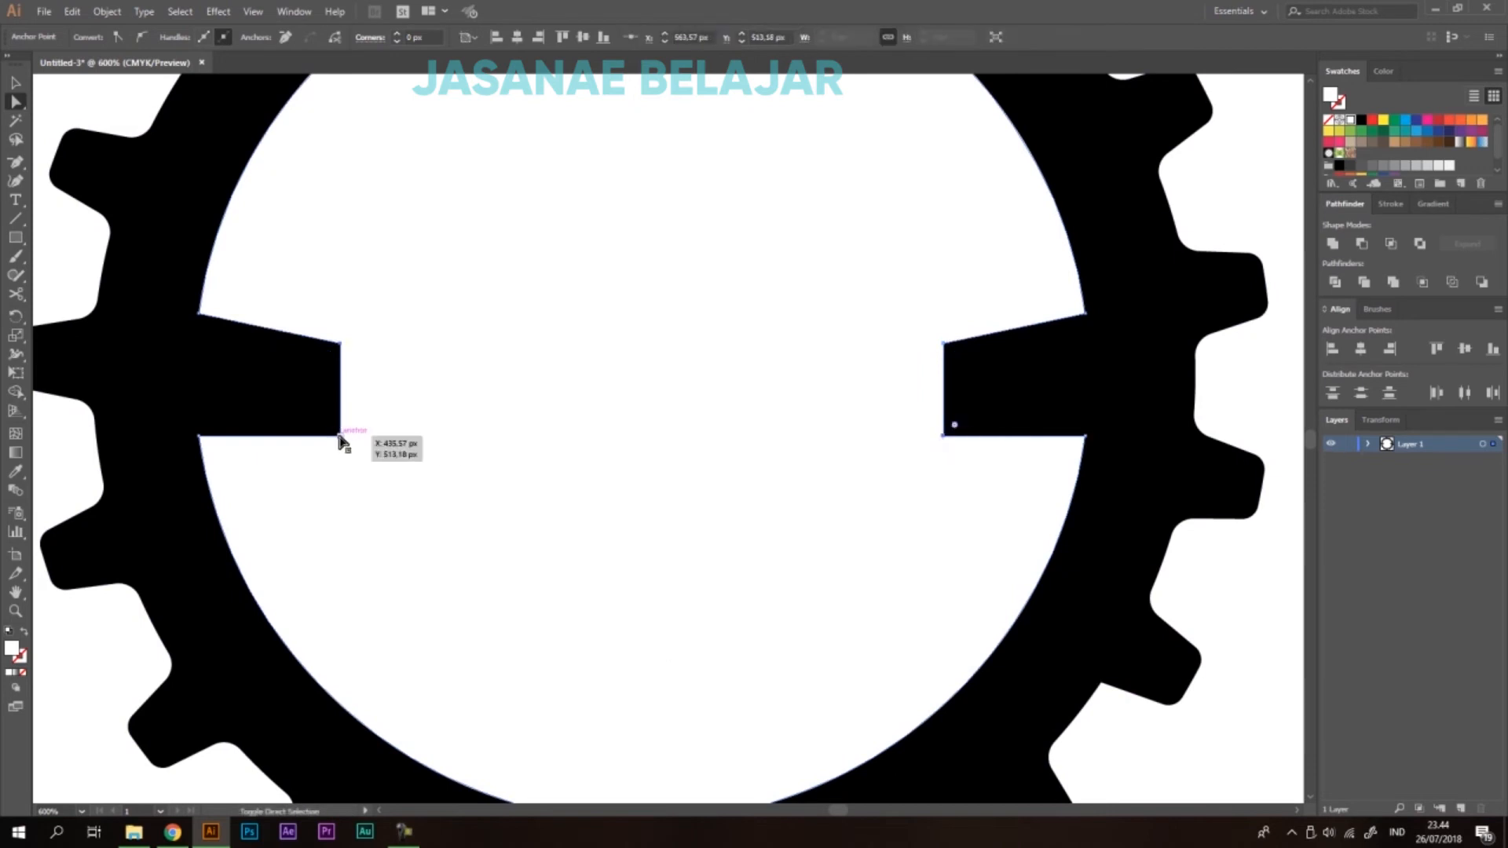
{"action": "left_click", "coordinate": [340, 435], "text": "shift"}
{"action": "left_click_drag", "start_coordinate": [340, 436], "coordinate": [343, 394]}
{"action": "scroll", "coordinate": [649, 364], "scroll_direction": "down", "scroll_amount": 2}
{"action": "key", "text": "v"}
{"action": "left_click", "coordinate": [981, 403]}
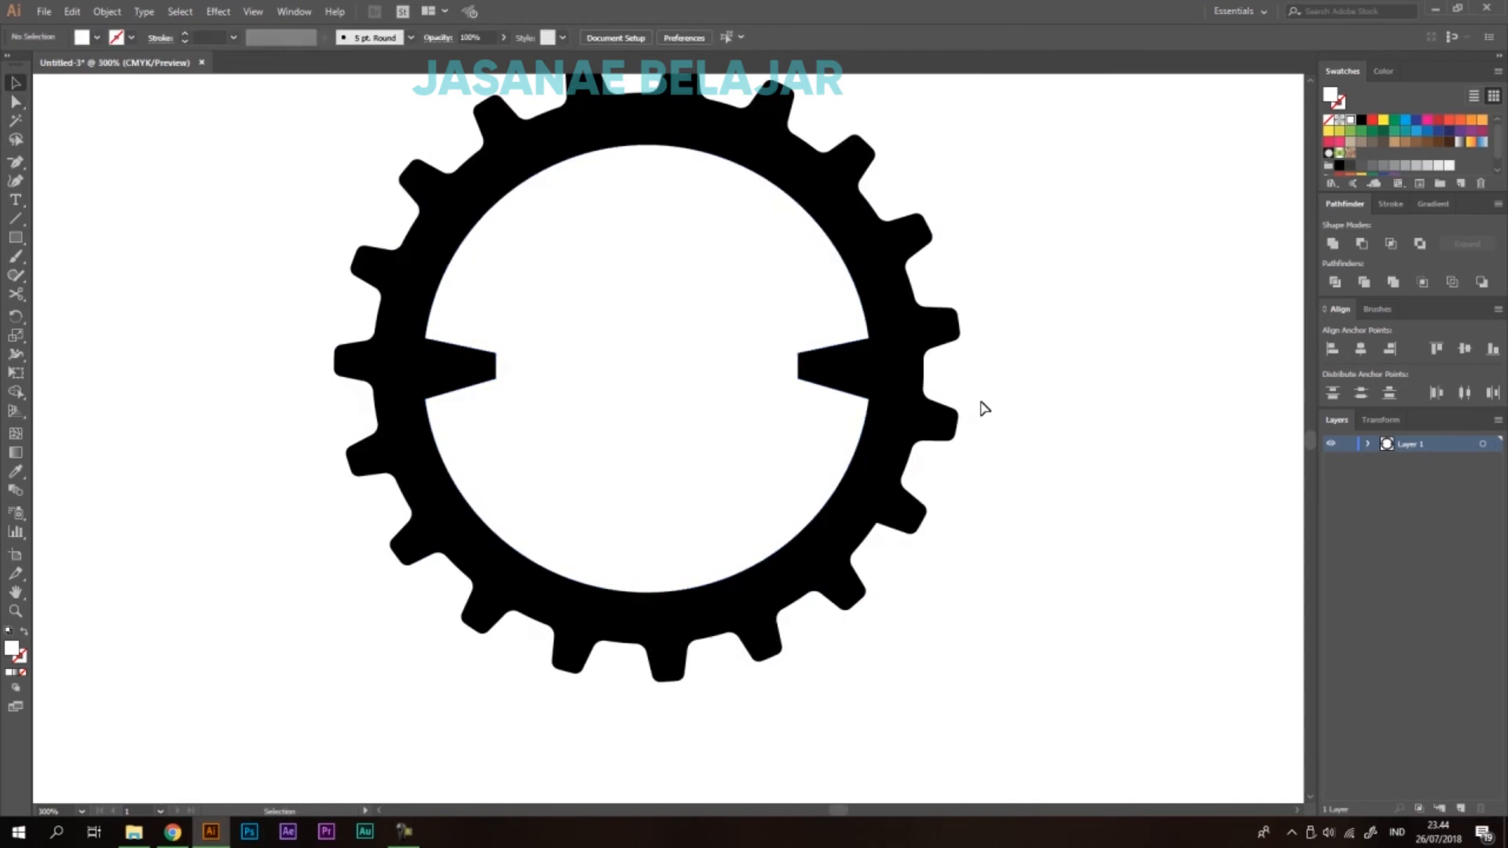
Shift the lower tip corners of both tabs slightly down to even out the taper.
{"action": "key", "text": "a"}
{"action": "scroll", "coordinate": [699, 362], "scroll_direction": "up", "scroll_amount": 2}
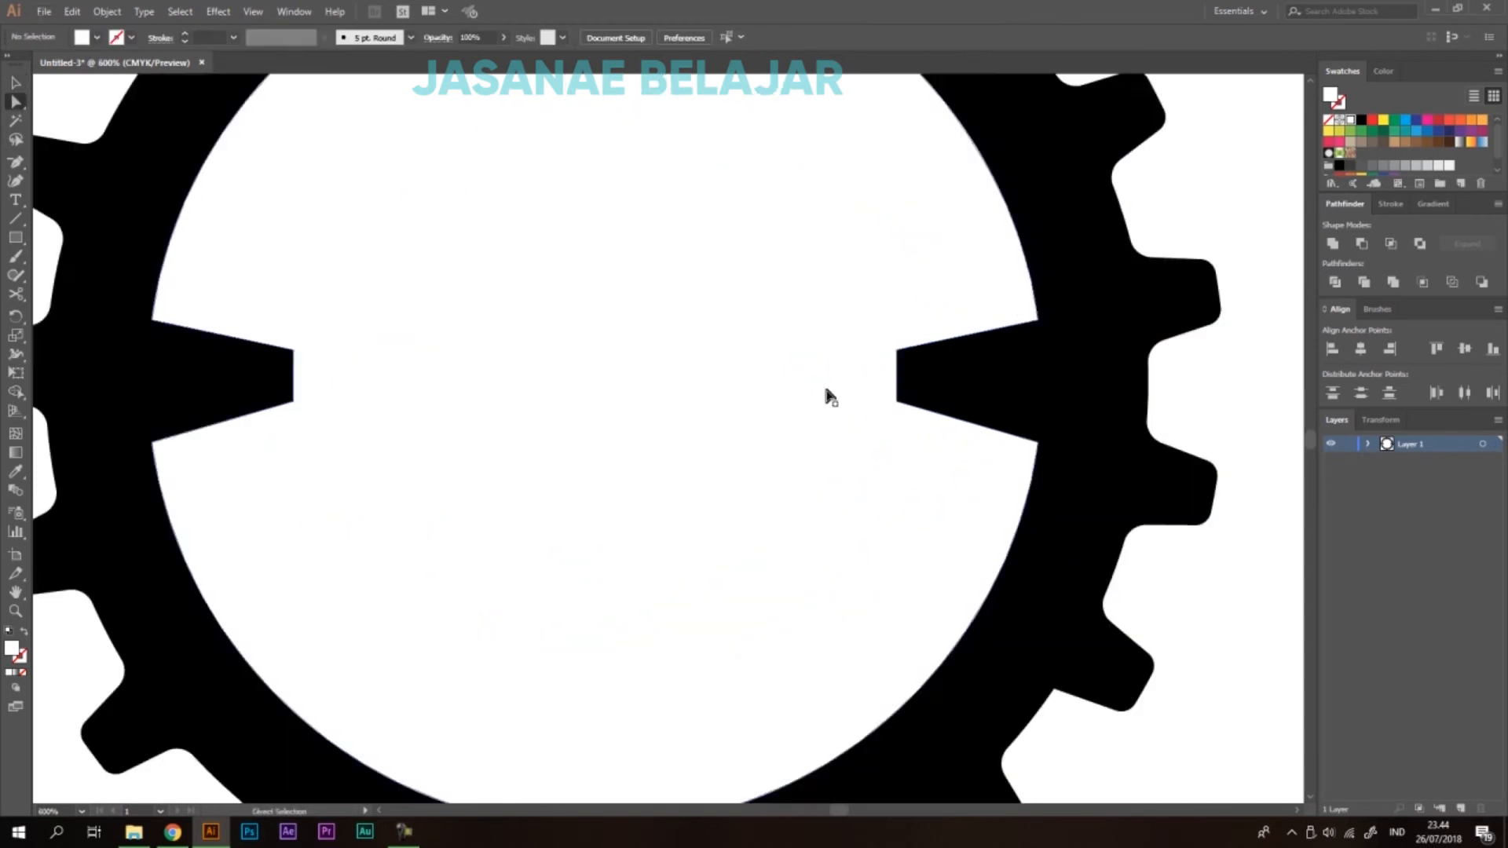
{"action": "left_click", "coordinate": [903, 403]}
{"action": "left_click_drag", "start_coordinate": [294, 404], "coordinate": [293, 407]}
{"action": "scroll", "coordinate": [377, 427], "scroll_direction": "down", "scroll_amount": 1}
{"action": "key", "text": "v"}
{"action": "left_click", "coordinate": [1000, 411]}
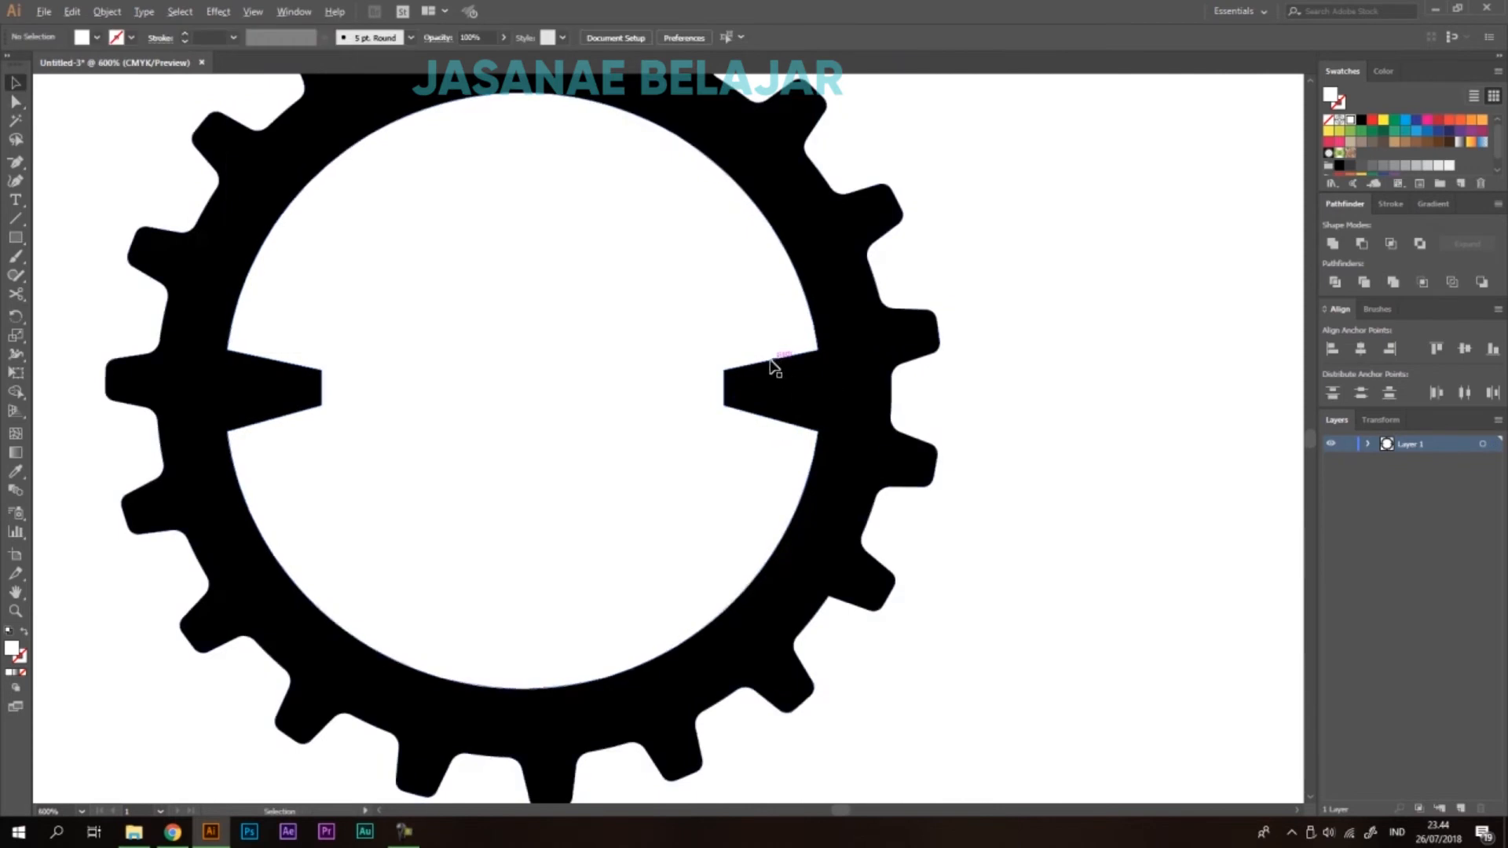
Select the four tip corners of the two tabs and round them into fully curved ends.
{"action": "scroll", "coordinate": [780, 365], "scroll_direction": "up", "scroll_amount": 2}
{"action": "key", "text": "a"}
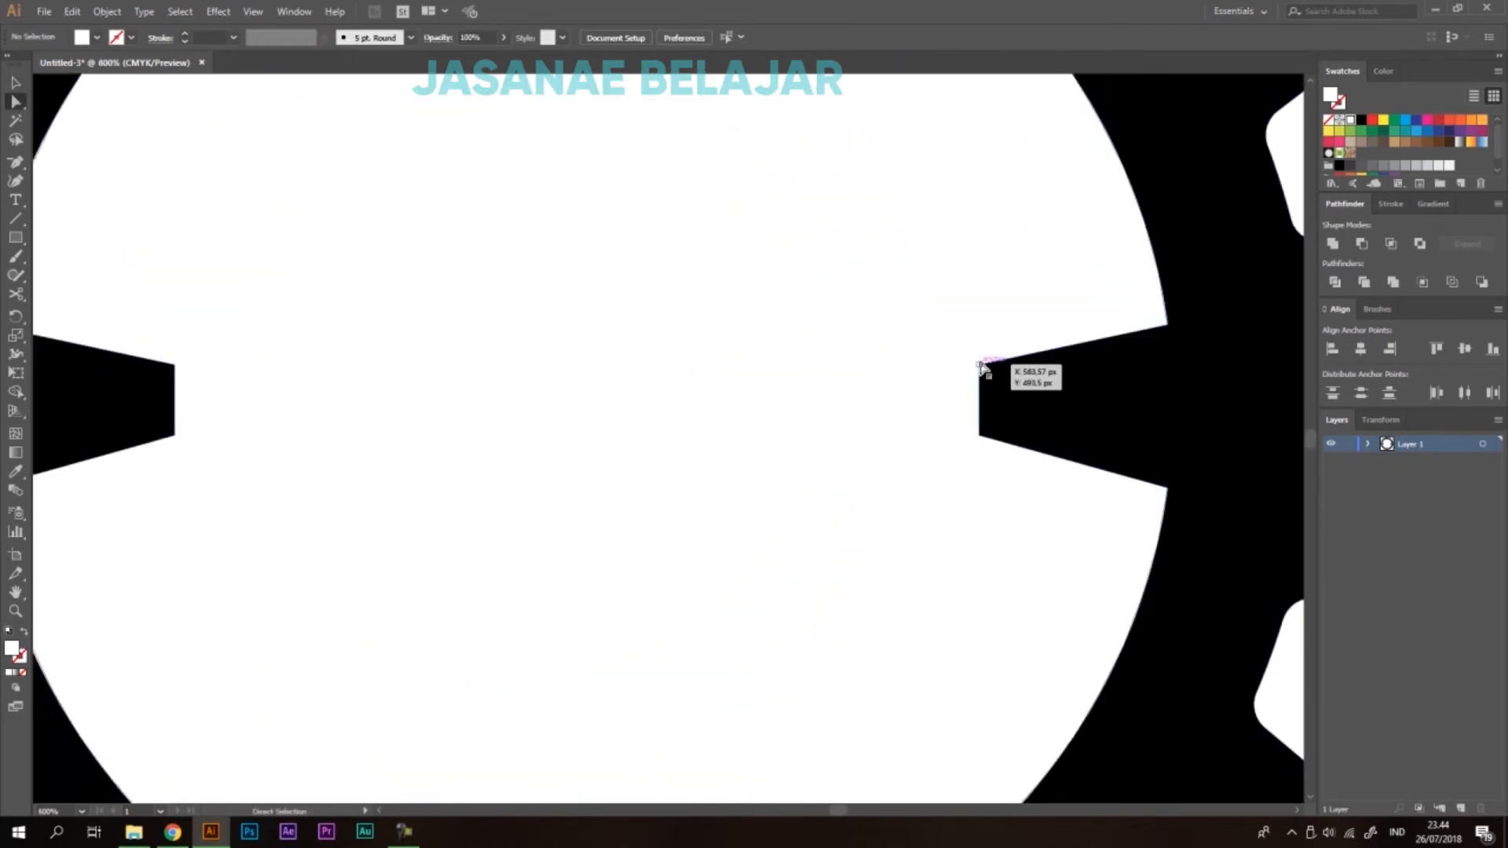
{"action": "left_click", "coordinate": [982, 367]}
{"action": "left_click", "coordinate": [982, 435], "text": "shift"}
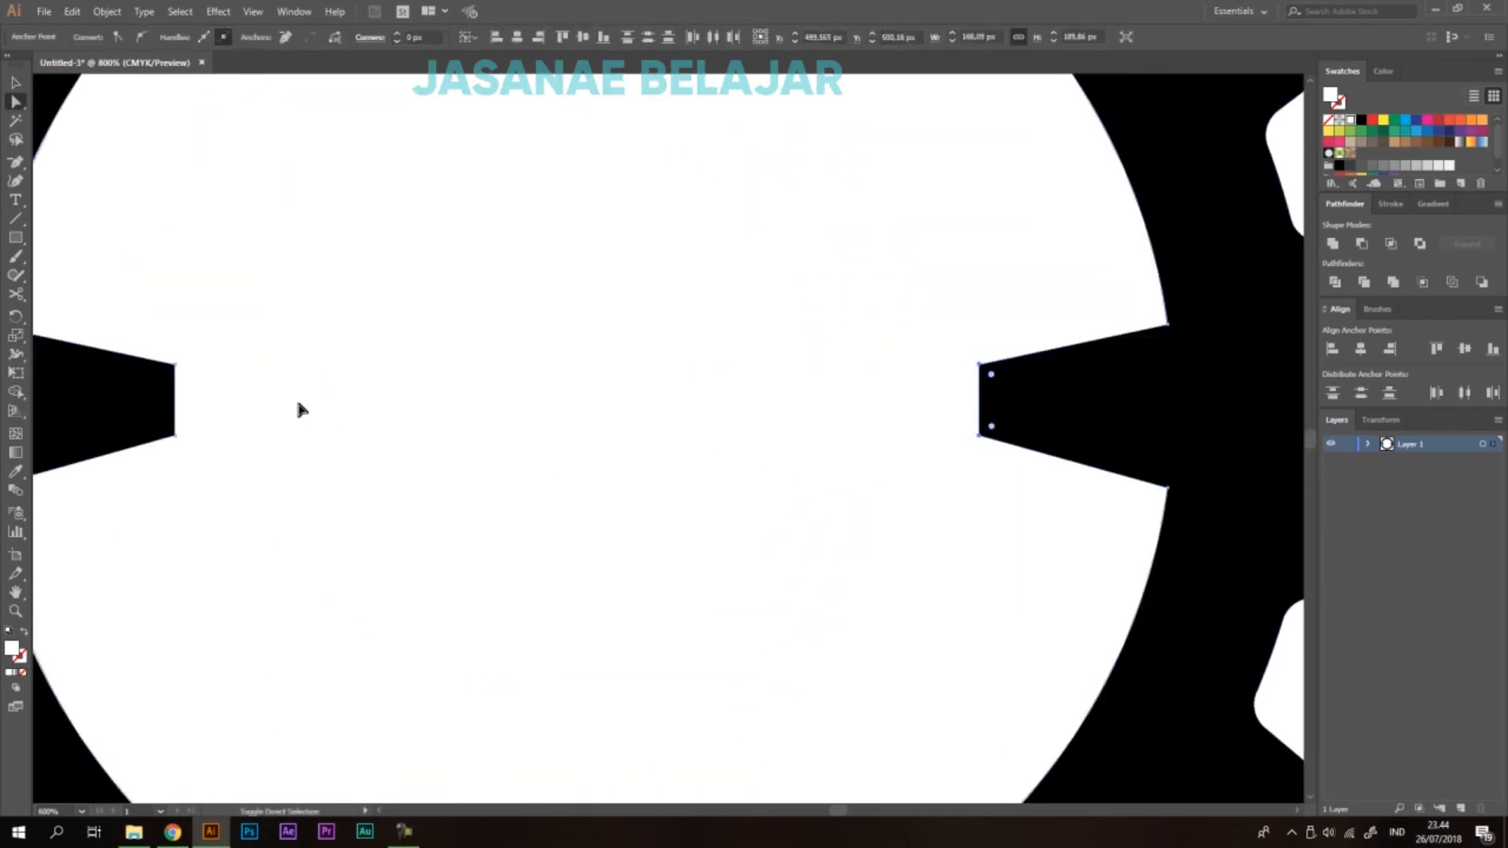
{"action": "left_click", "coordinate": [175, 364], "text": "shift"}
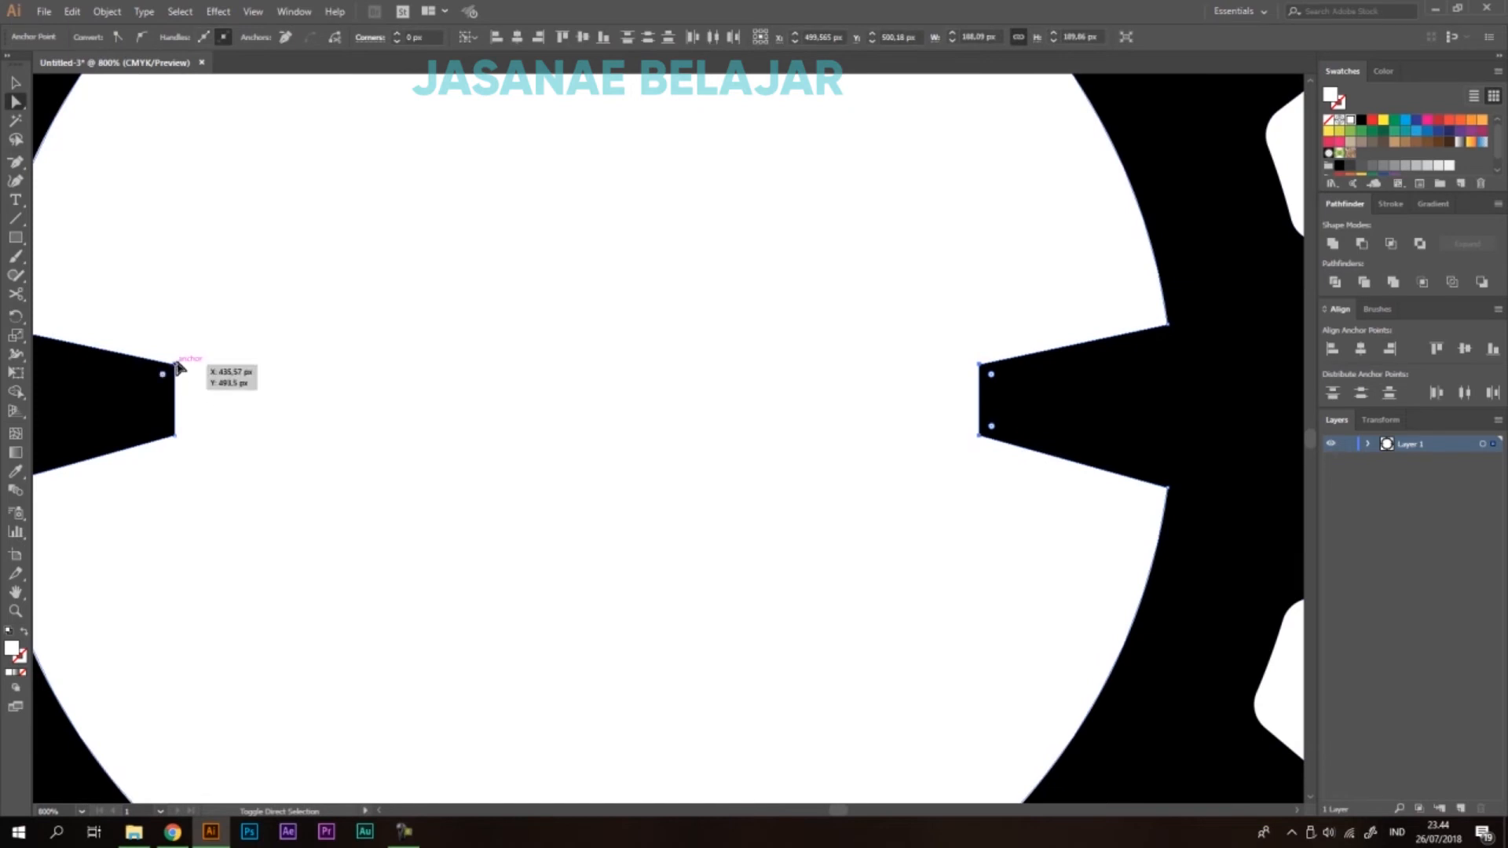
{"action": "left_click", "coordinate": [175, 435]}
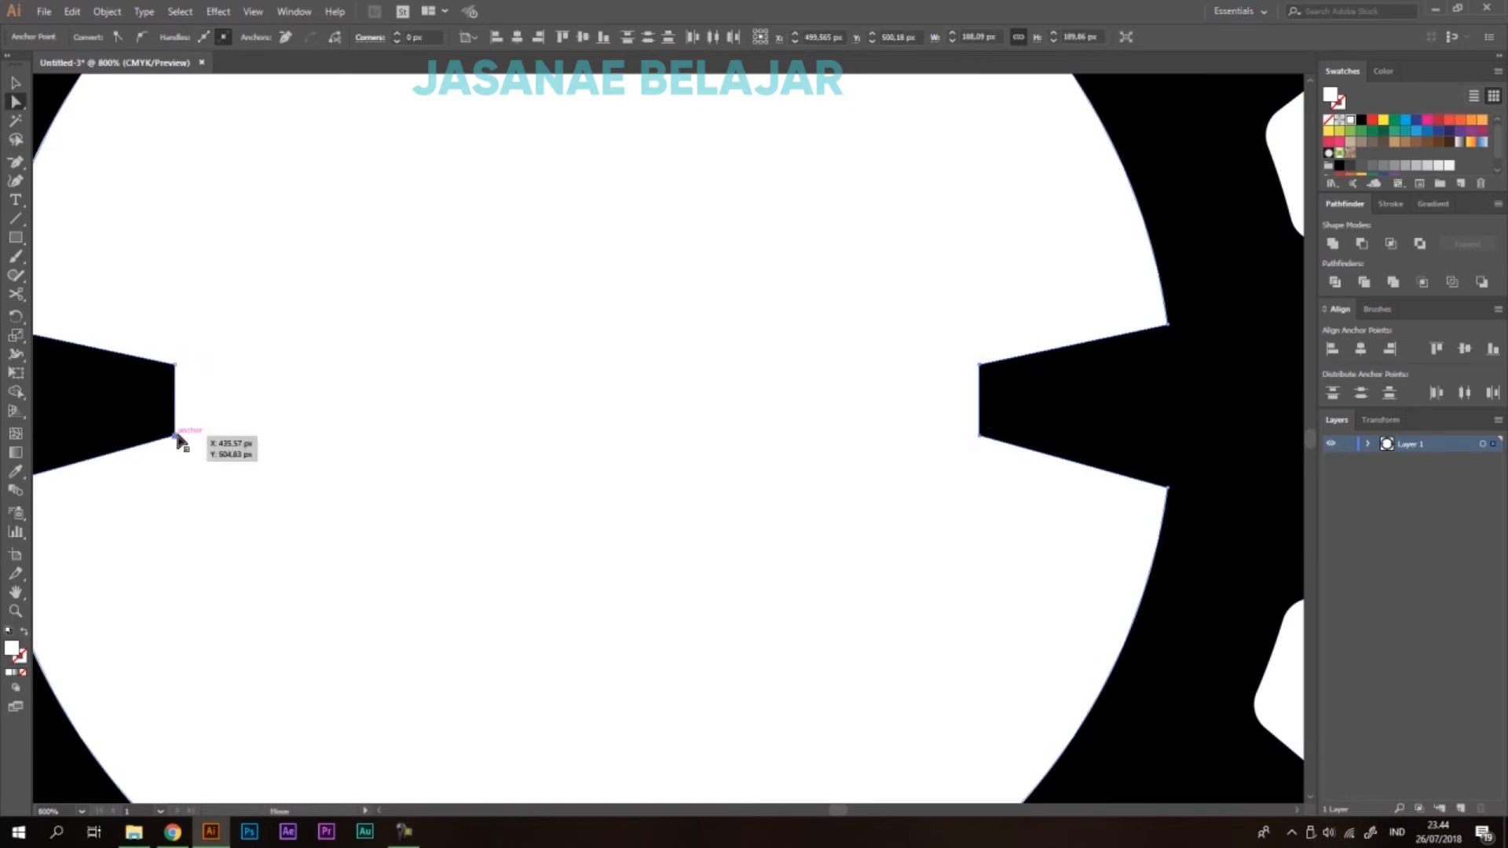
{"action": "left_click", "coordinate": [135, 409]}
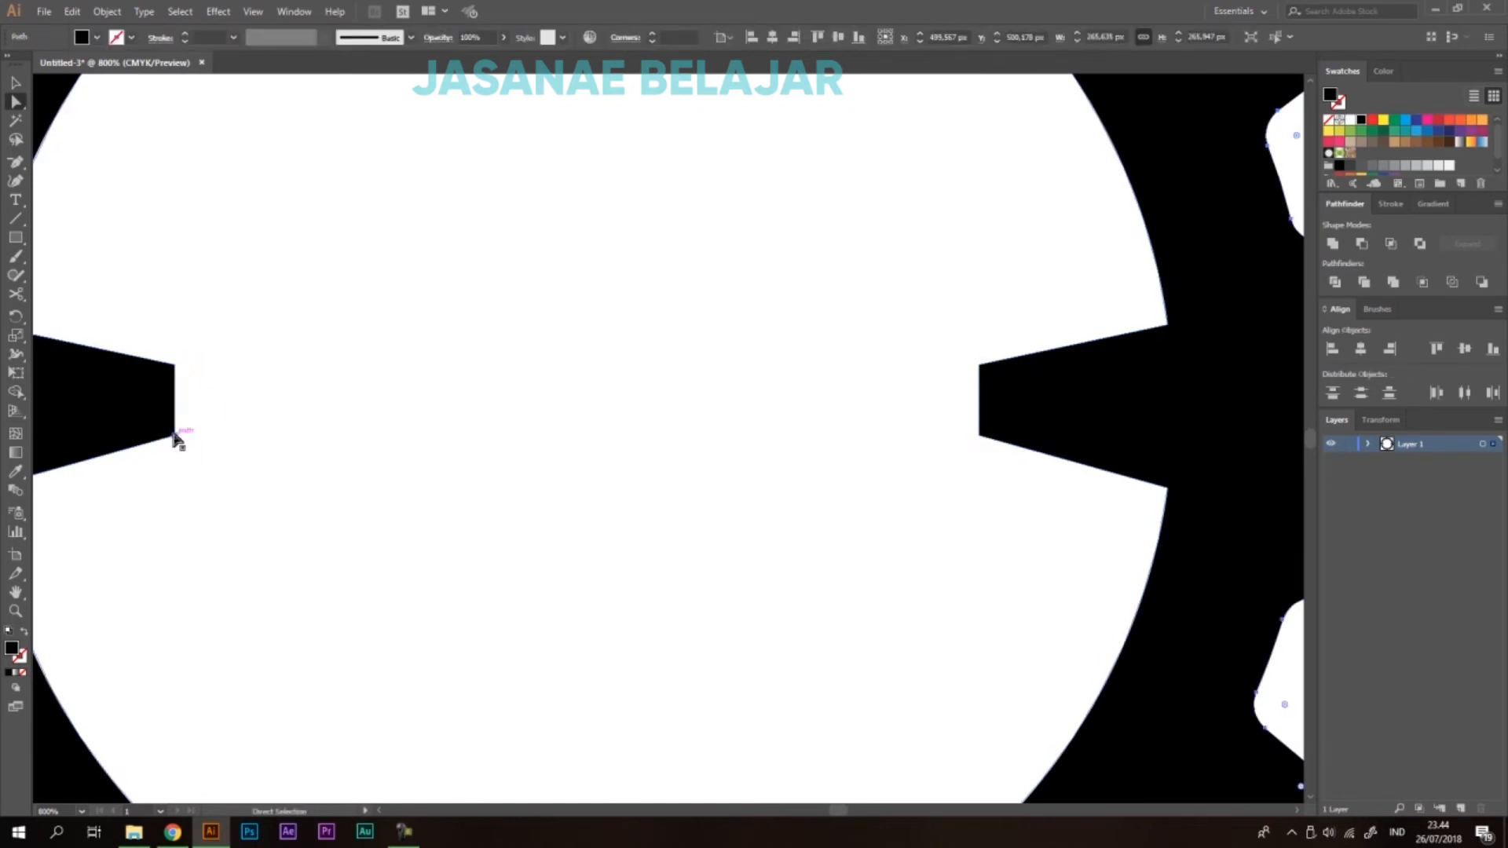
{"action": "left_click", "coordinate": [175, 363], "text": "shift"}
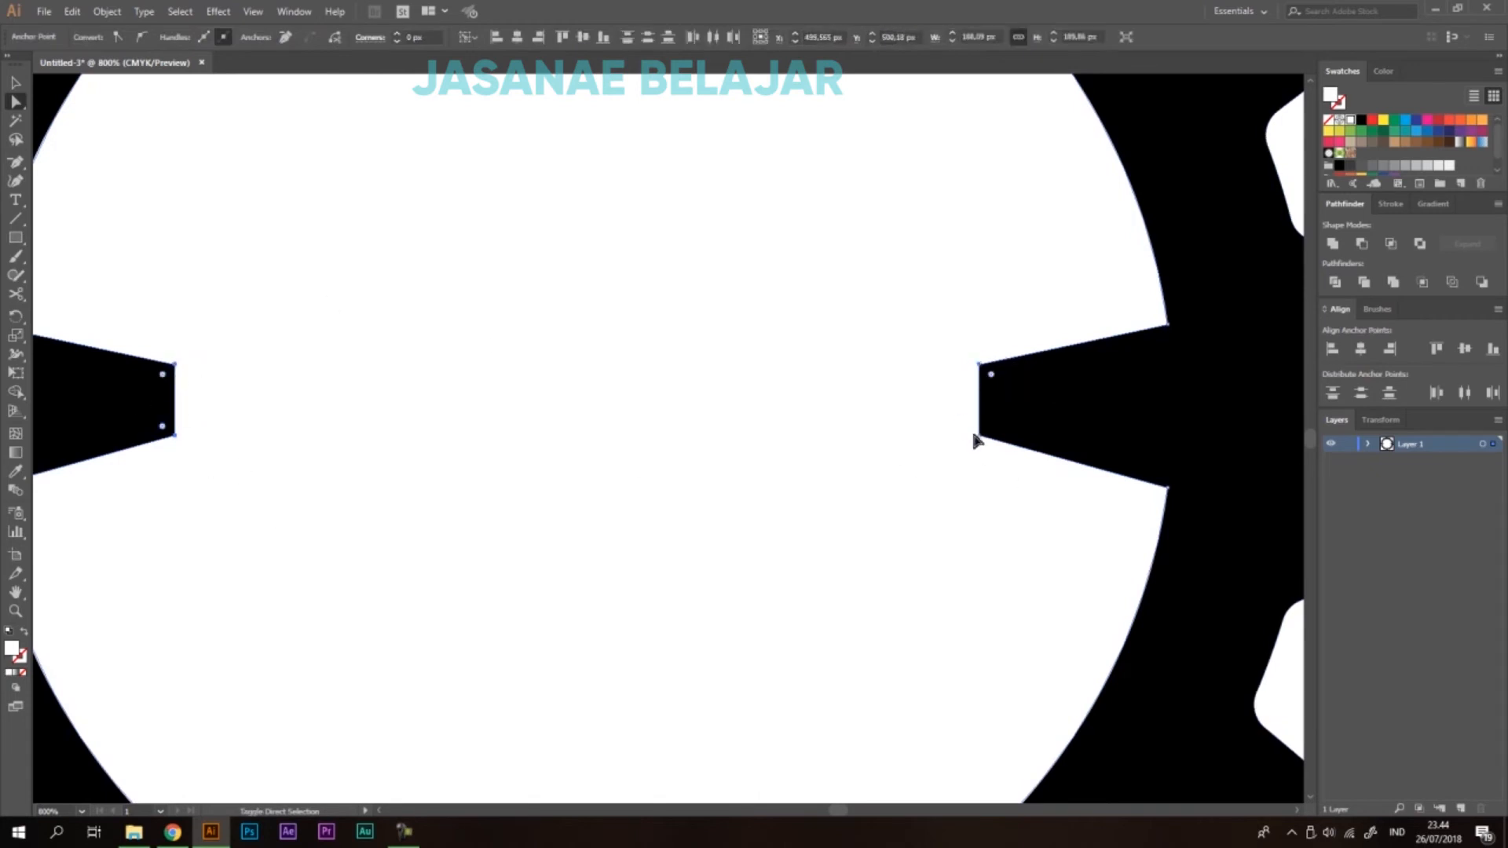
{"action": "scroll", "coordinate": [982, 436], "scroll_direction": "down", "scroll_amount": 1}
{"action": "left_click_drag", "start_coordinate": [987, 428], "coordinate": [1153, 363]}
{"action": "scroll", "coordinate": [1152, 355], "scroll_direction": "down", "scroll_amount": 1}
Round the four corners where the two tabs meet the ring's inner edge into wide, smooth curves.
{"action": "left_click", "coordinate": [1084, 343]}
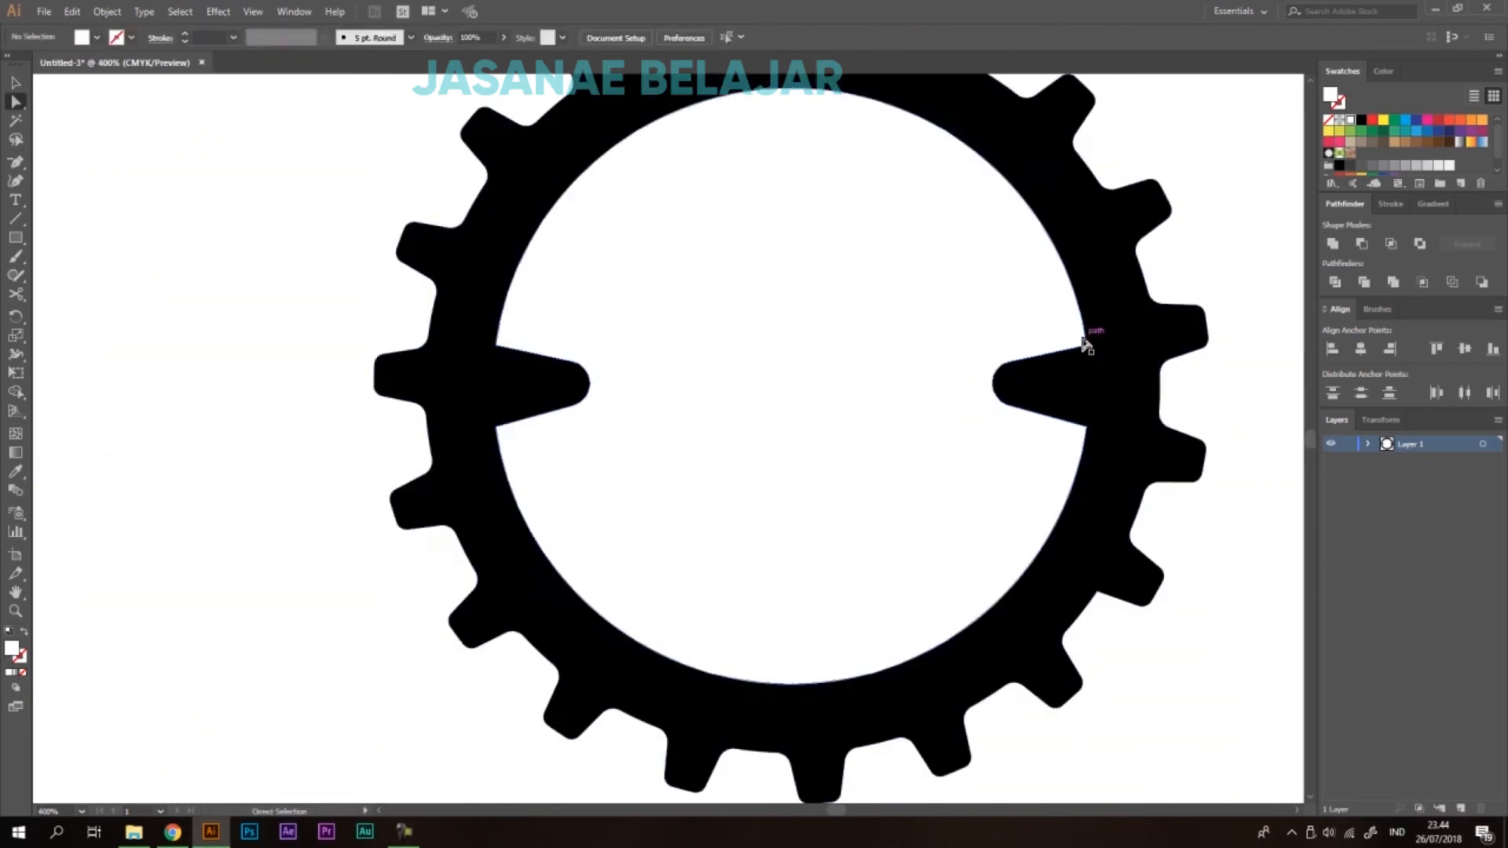
{"action": "left_click", "coordinate": [1085, 427], "text": "shift"}
{"action": "left_click", "coordinate": [496, 426], "text": "shift"}
{"action": "left_click", "coordinate": [496, 346], "text": "shift"}
{"action": "left_click_drag", "start_coordinate": [505, 341], "coordinate": [558, 307]}
{"action": "scroll", "coordinate": [558, 307], "scroll_direction": "down", "scroll_amount": 2}
{"action": "key", "text": "v"}
{"action": "left_click", "coordinate": [1055, 339]}
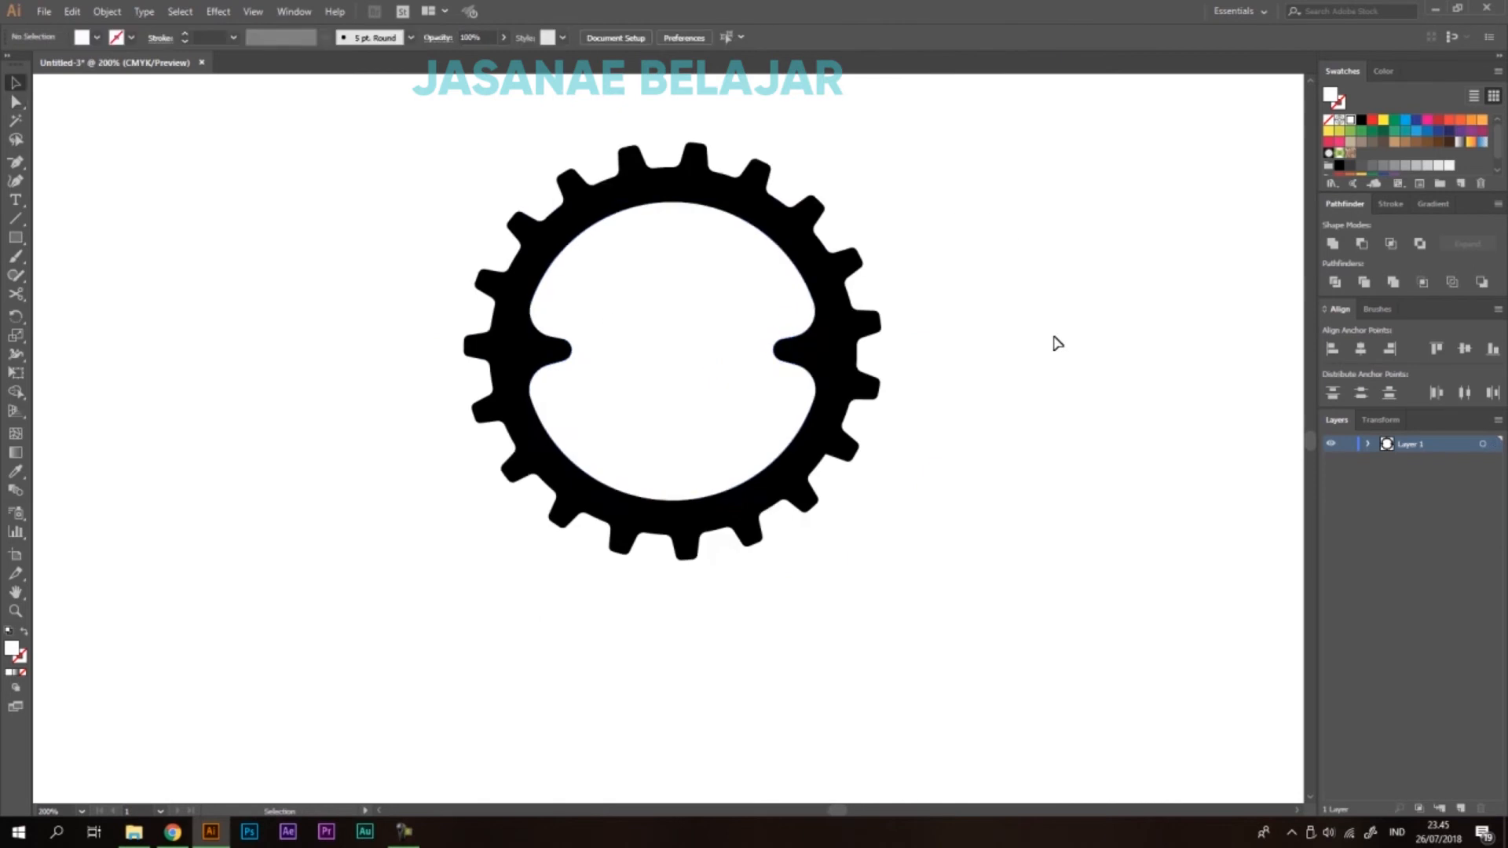
Draw a small white circle about 9.5 px in diameter at the base of the gear's left tab.
{"action": "scroll", "coordinate": [796, 359], "scroll_direction": "down", "scroll_amount": 2}
{"action": "scroll", "coordinate": [791, 314], "scroll_direction": "up", "scroll_amount": 3}
{"action": "left_click", "coordinate": [19, 240]}
{"action": "left_click_drag", "start_coordinate": [18, 238], "coordinate": [122, 275]}
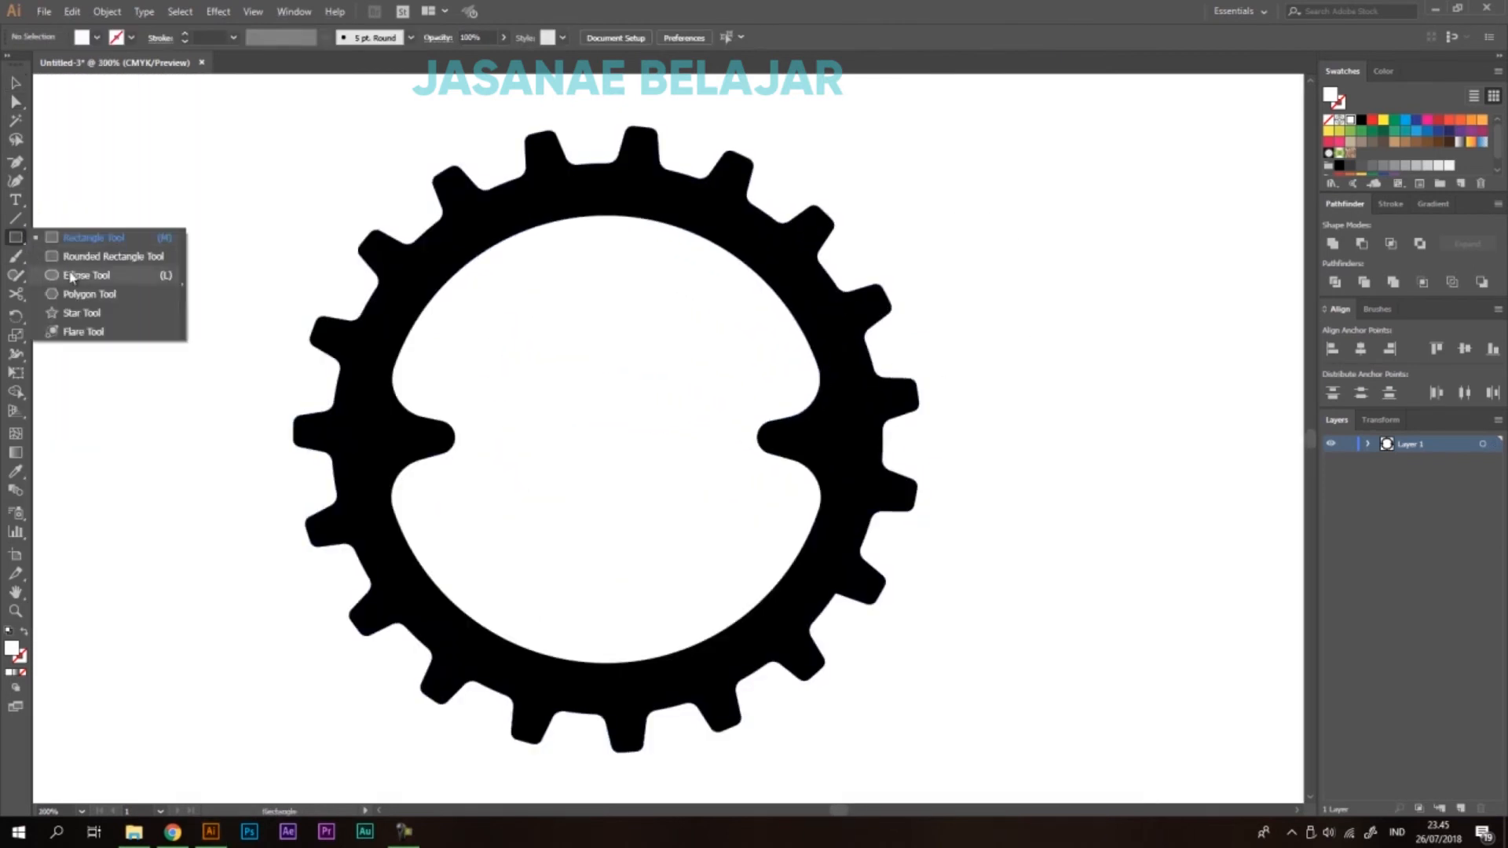
{"action": "scroll", "coordinate": [392, 428], "scroll_direction": "up", "scroll_amount": 3}
{"action": "left_click_drag", "start_coordinate": [440, 440], "coordinate": [447, 470]}
{"action": "key", "text": "v"}
{"action": "scroll", "coordinate": [625, 393], "scroll_direction": "down", "scroll_amount": 3}
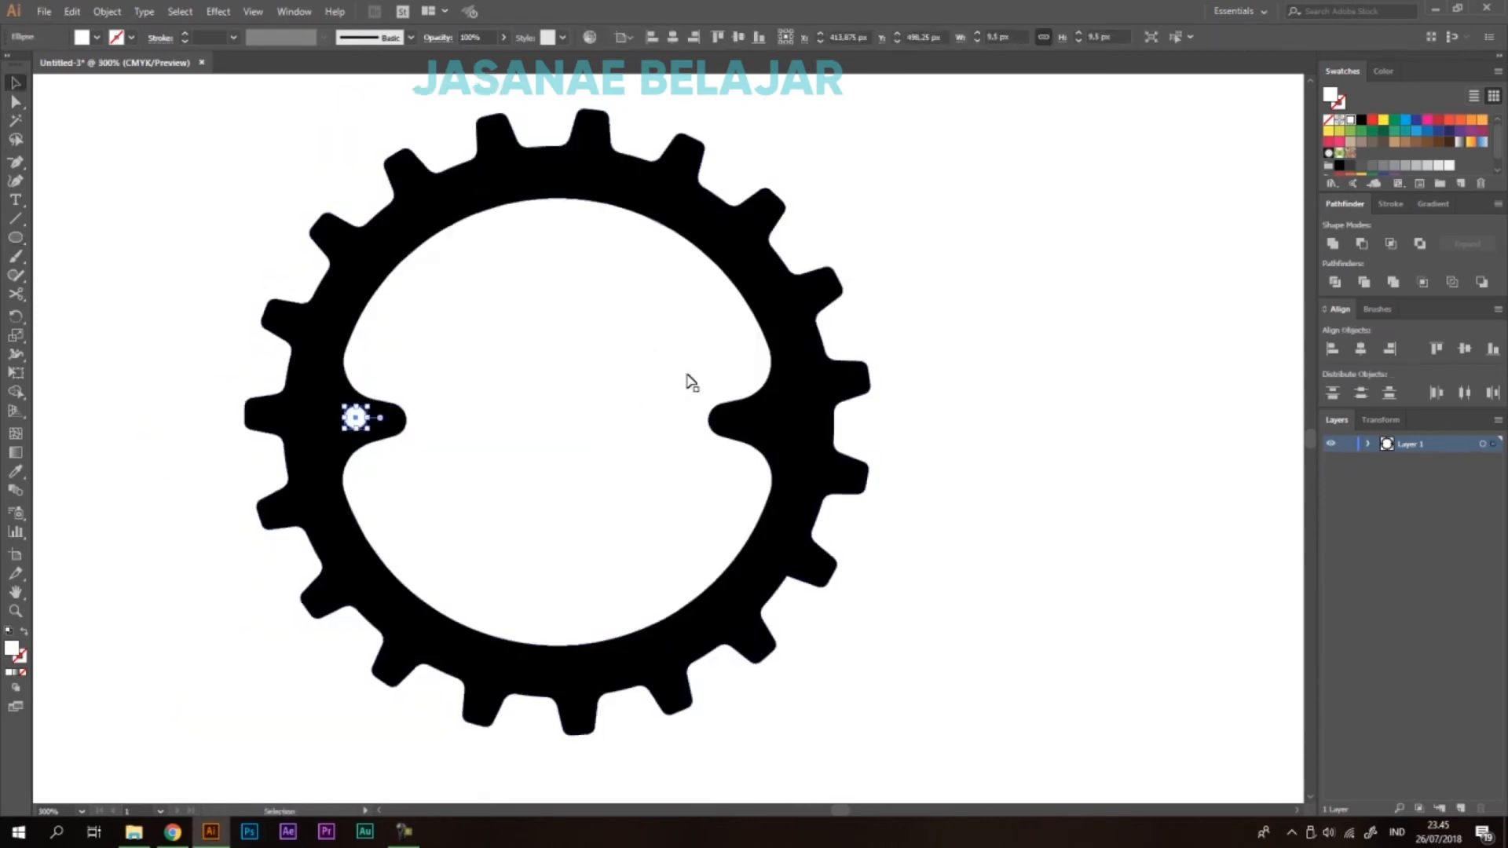
Align the small white circle vertically centred on the gear, with the gear as the key object.
{"action": "left_click", "coordinate": [783, 326]}
{"action": "left_click", "coordinate": [1471, 353]}
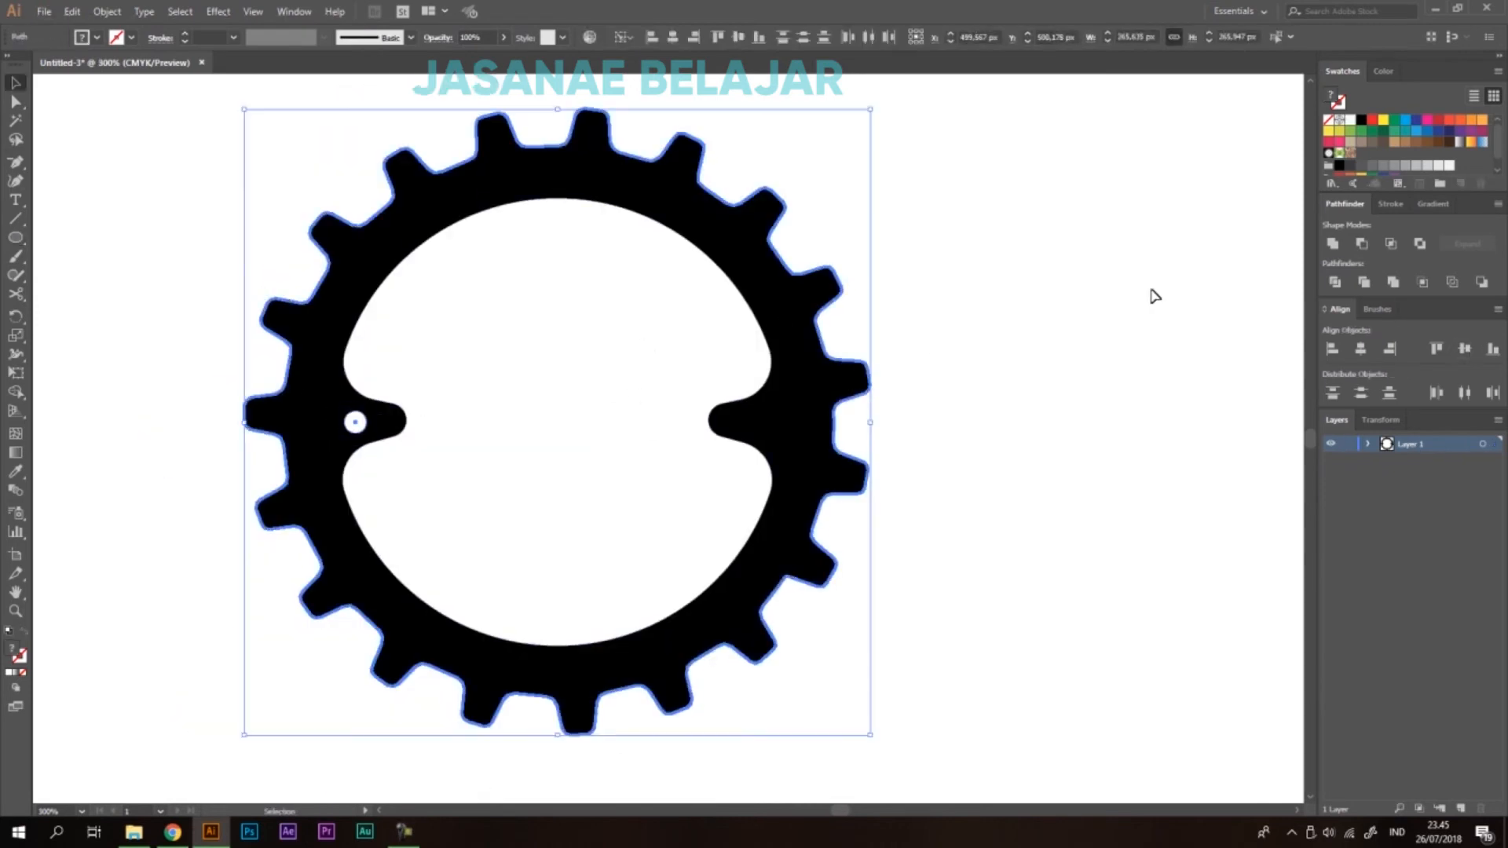
{"action": "left_click", "coordinate": [471, 425]}
Copy the small white circle straight across to the right tab and centre the pair on the gear.
{"action": "left_click_drag", "start_coordinate": [355, 423], "coordinate": [760, 424]}
{"action": "left_click", "coordinate": [353, 424], "text": "shift"}
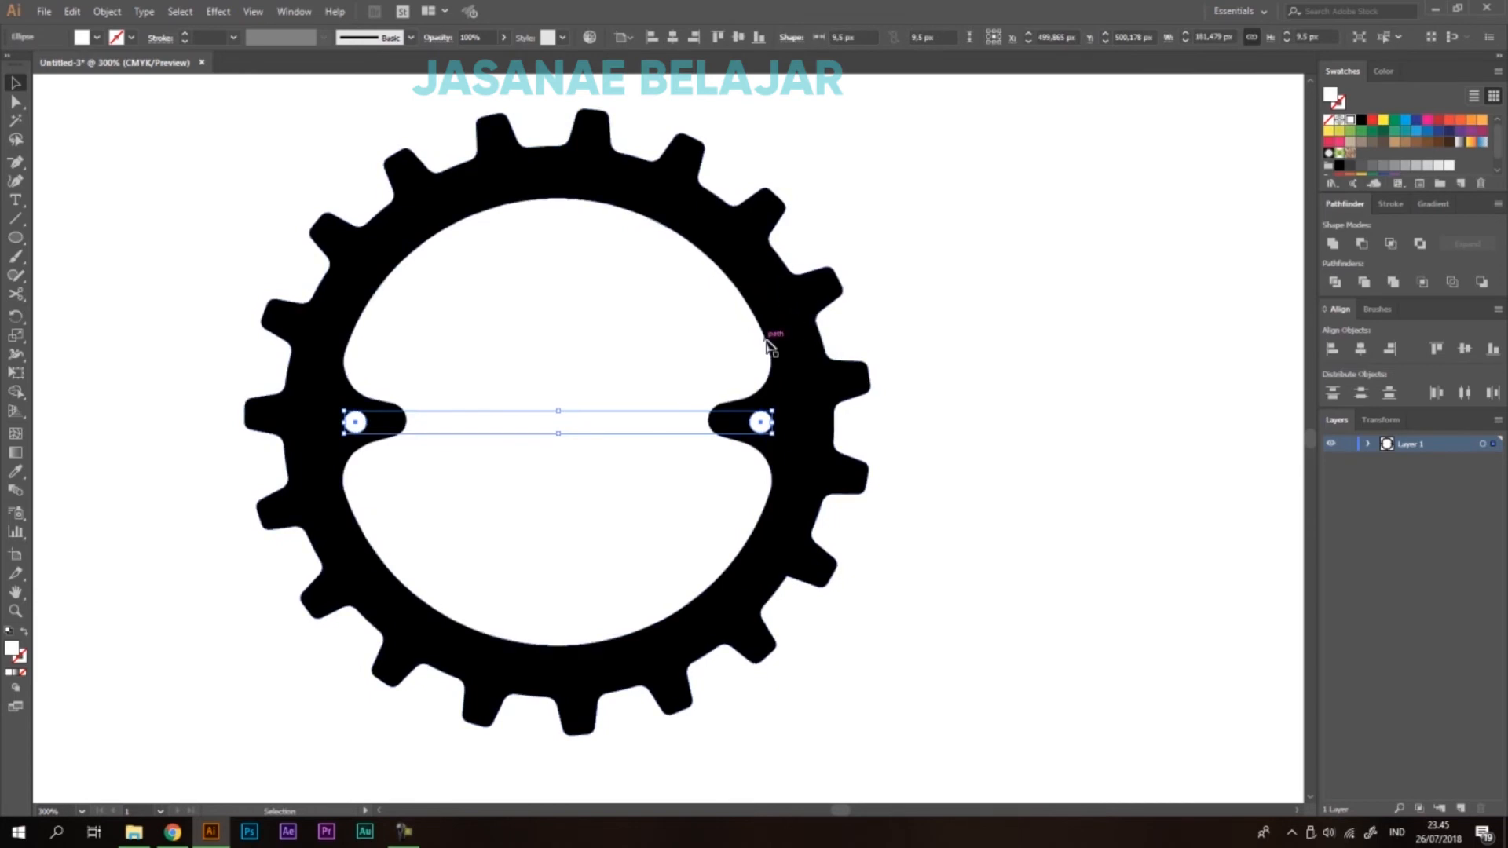
{"action": "left_click", "coordinate": [783, 300], "text": "shift"}
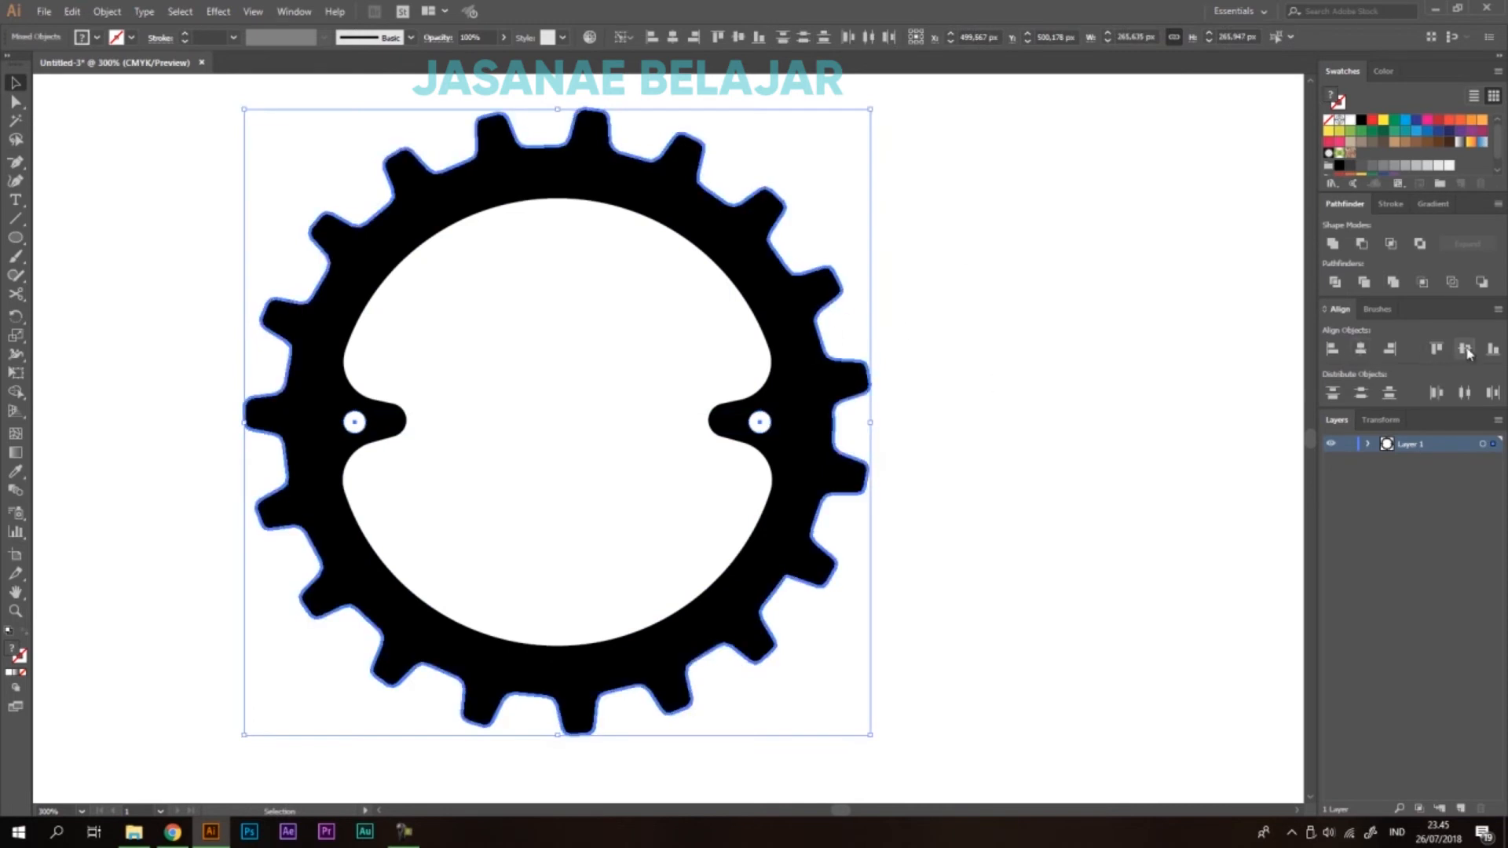
{"action": "left_click", "coordinate": [966, 393]}
Draw a circle about 27 px in diameter on the empty area at the gear's upper right and fill it red.
{"action": "scroll", "coordinate": [967, 393], "scroll_direction": "down", "scroll_amount": 4}
{"action": "scroll", "coordinate": [924, 424], "scroll_direction": "up", "scroll_amount": 3}
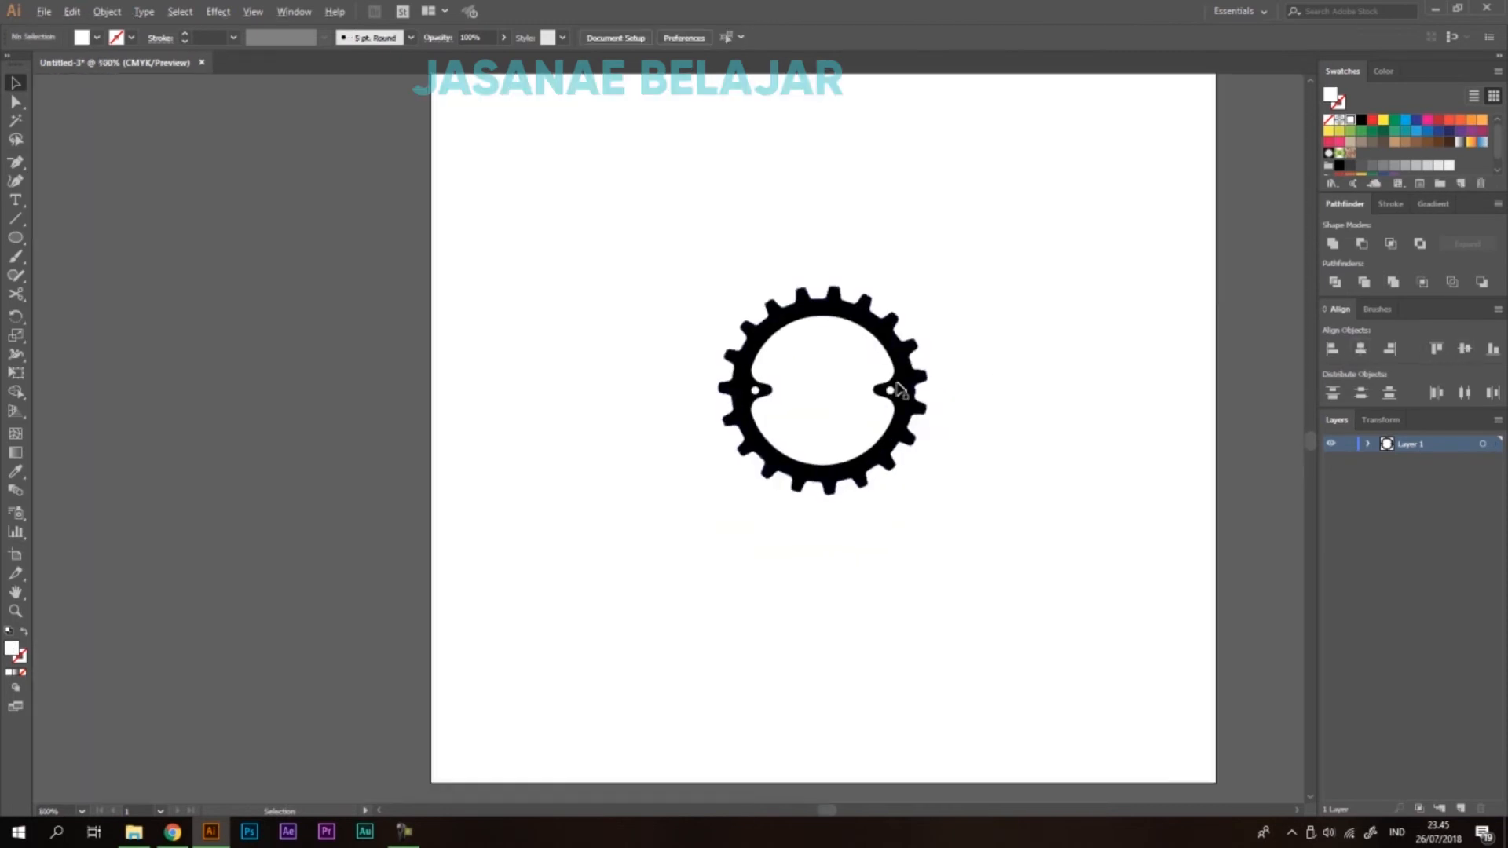
{"action": "left_click_drag", "start_coordinate": [911, 403], "coordinate": [838, 402]}
{"action": "scroll", "coordinate": [909, 402], "scroll_direction": "up", "scroll_amount": 1}
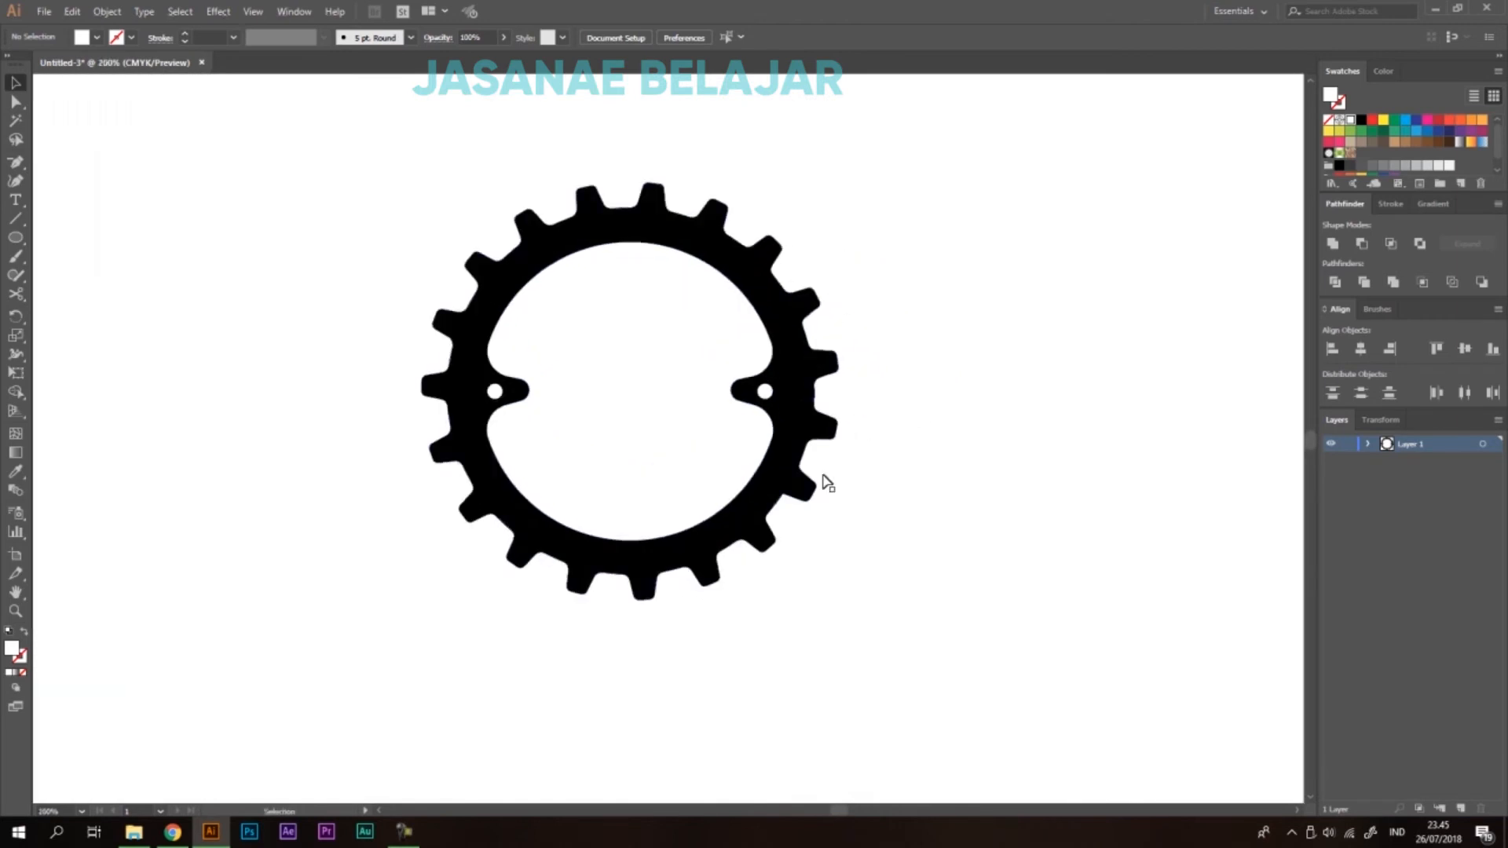
{"action": "left_click_drag", "start_coordinate": [7, 244], "coordinate": [111, 276]}
{"action": "left_click_drag", "start_coordinate": [930, 248], "coordinate": [972, 292]}
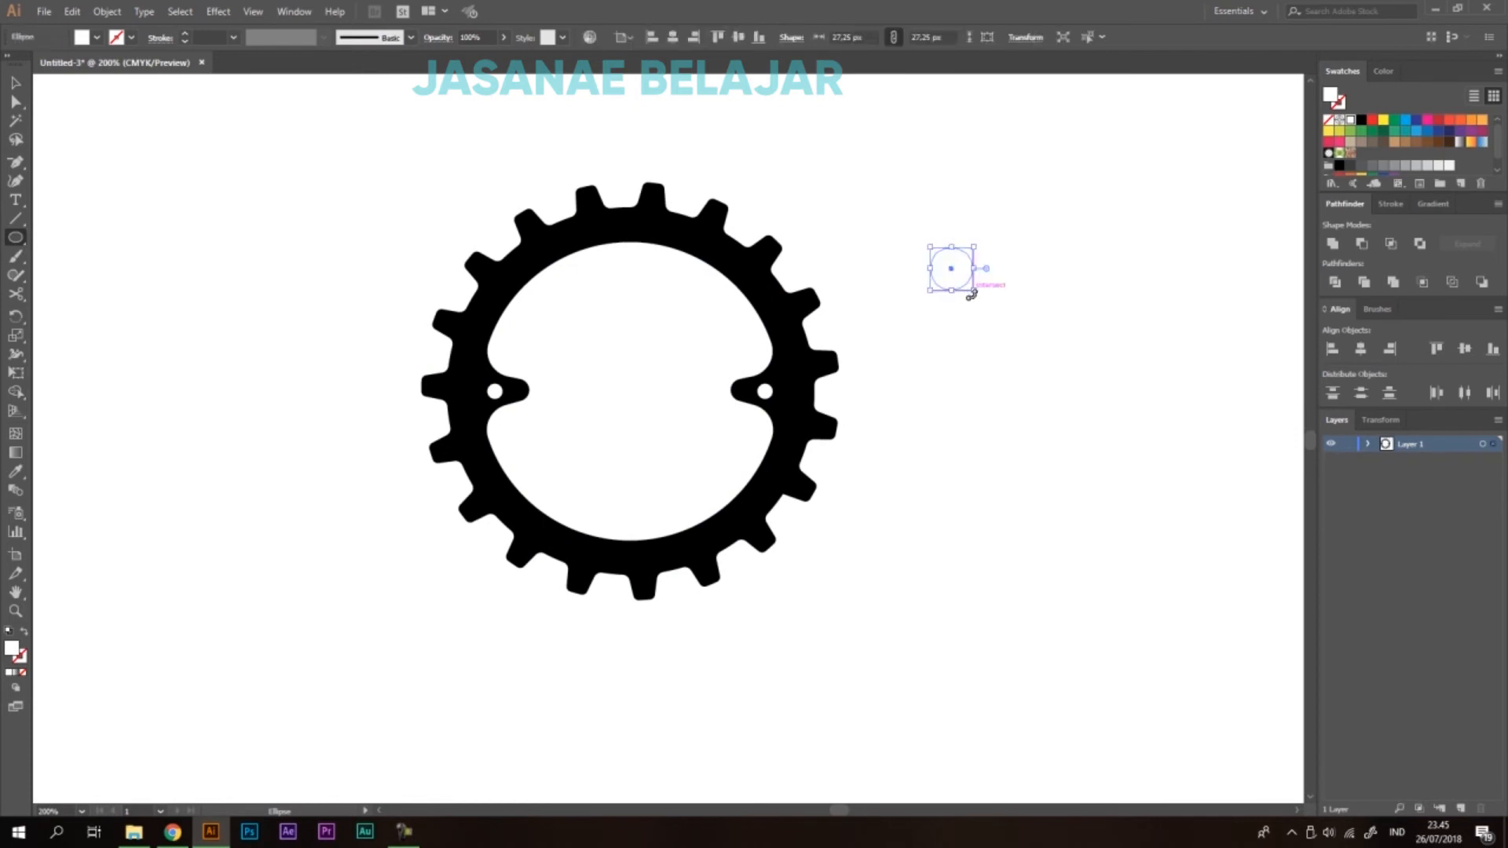
{"action": "left_click", "coordinate": [1373, 121]}
{"action": "key", "text": "v"}
{"action": "left_click", "coordinate": [1109, 256]}
{"action": "scroll", "coordinate": [997, 268], "scroll_direction": "up", "scroll_amount": 3}
{"action": "left_click_drag", "start_coordinate": [1019, 196], "coordinate": [845, 340]}
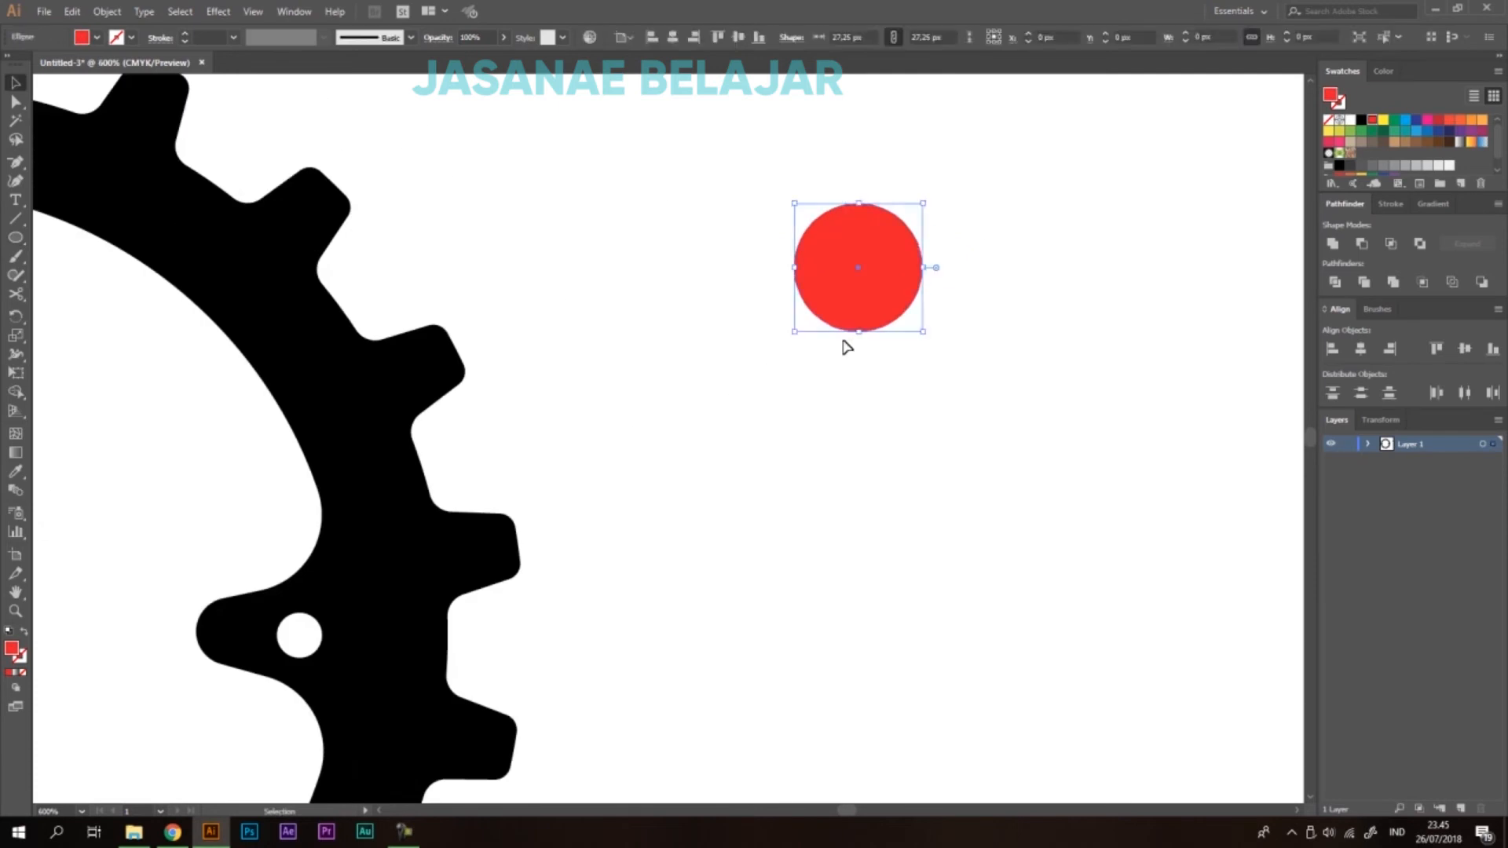
Paste a copy of the red circle in place, scale it from the centre to about 15.6 px and fill it yellow.
{"action": "scroll", "coordinate": [868, 234], "scroll_direction": "up", "scroll_amount": 2}
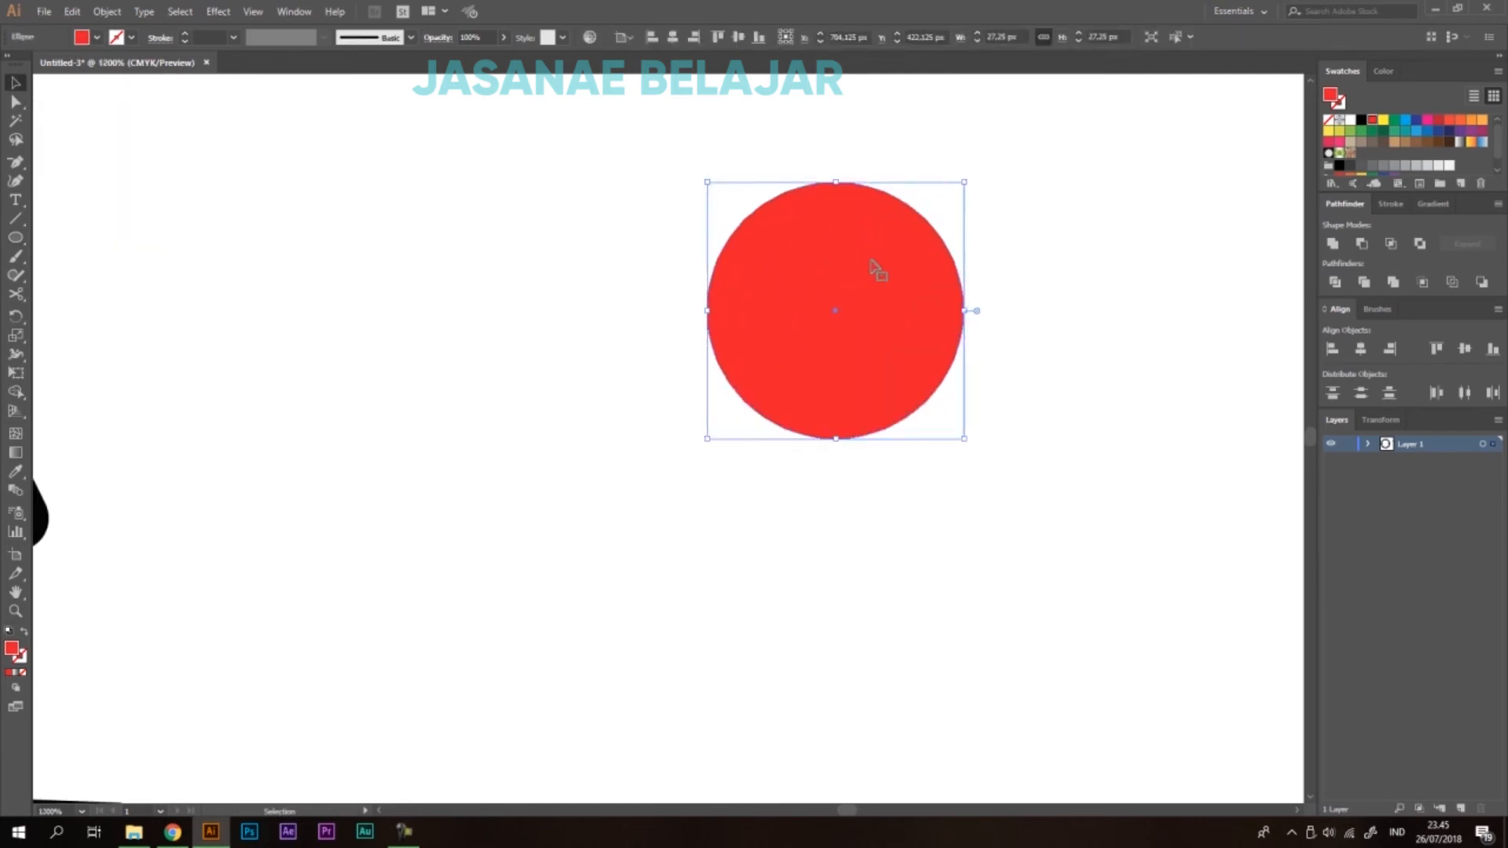
{"action": "left_click", "coordinate": [1035, 309]}
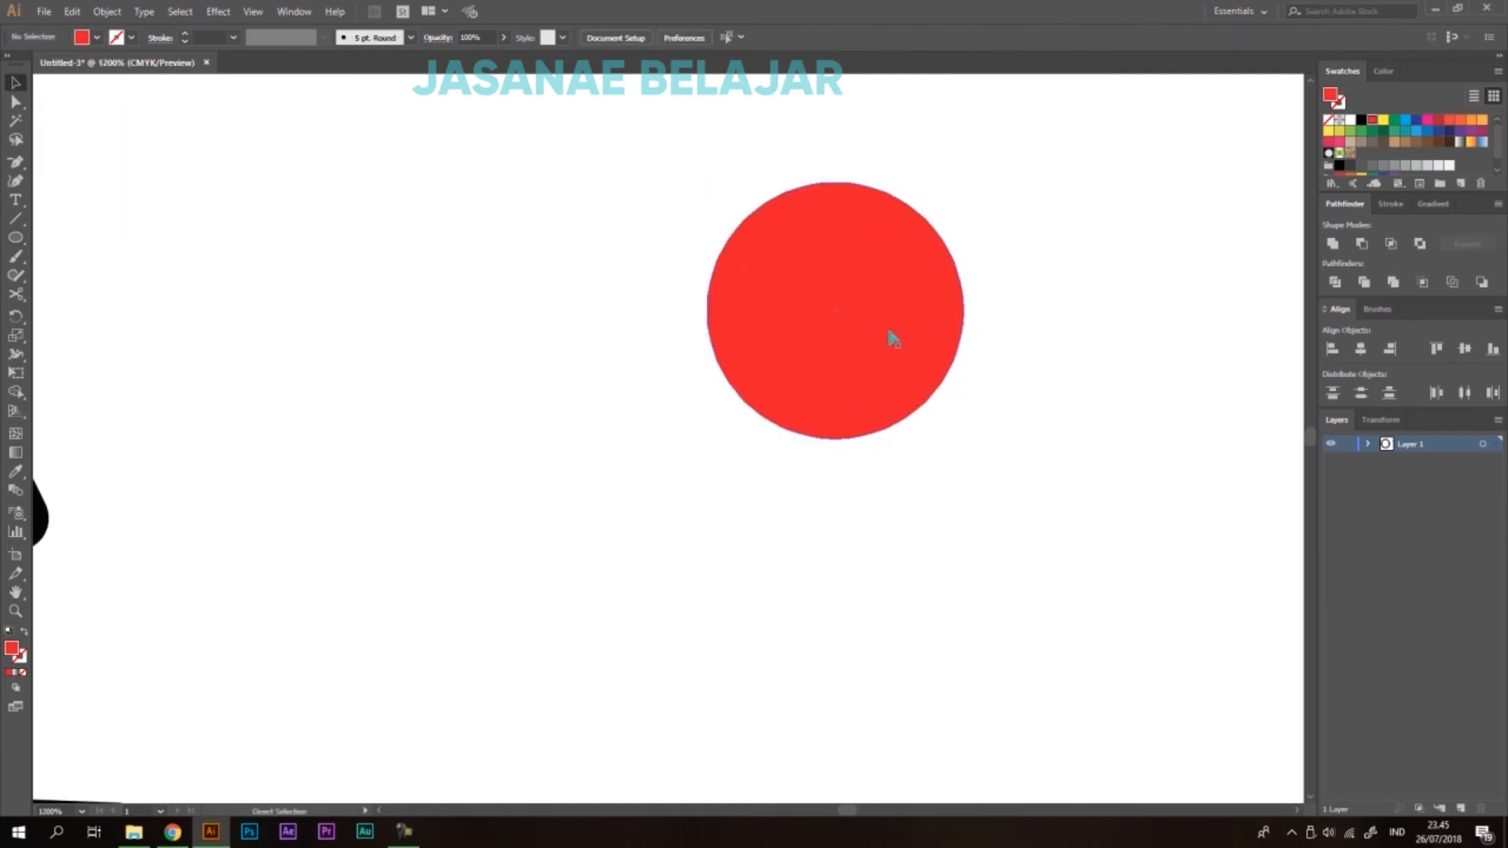
{"action": "left_click", "coordinate": [855, 292]}
{"action": "key", "text": "ctrl+c"}
{"action": "key", "text": "ctrl+f"}
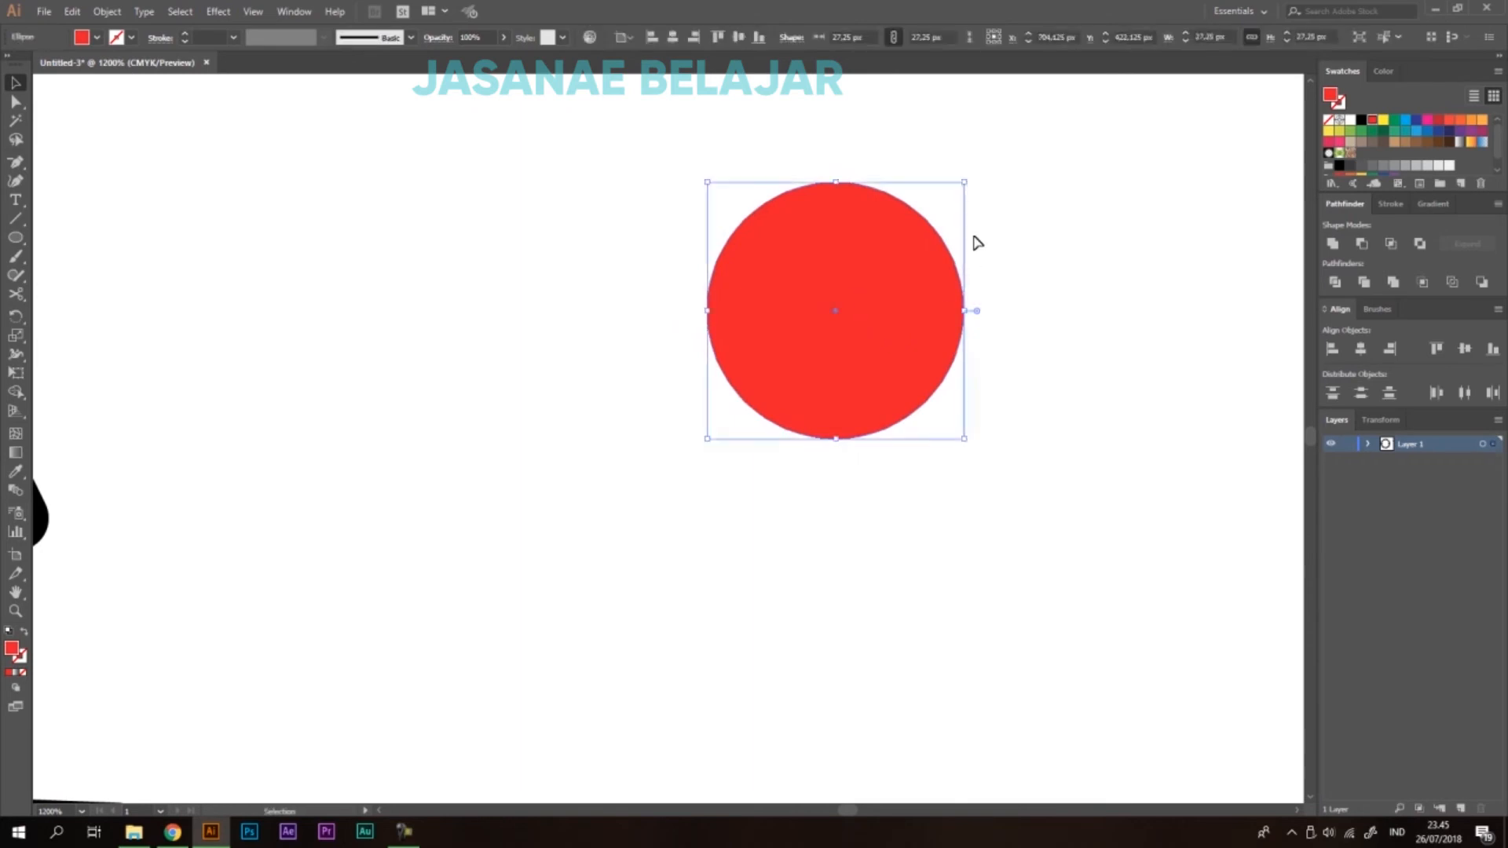
{"action": "left_click_drag", "start_coordinate": [966, 187], "coordinate": [912, 223]}
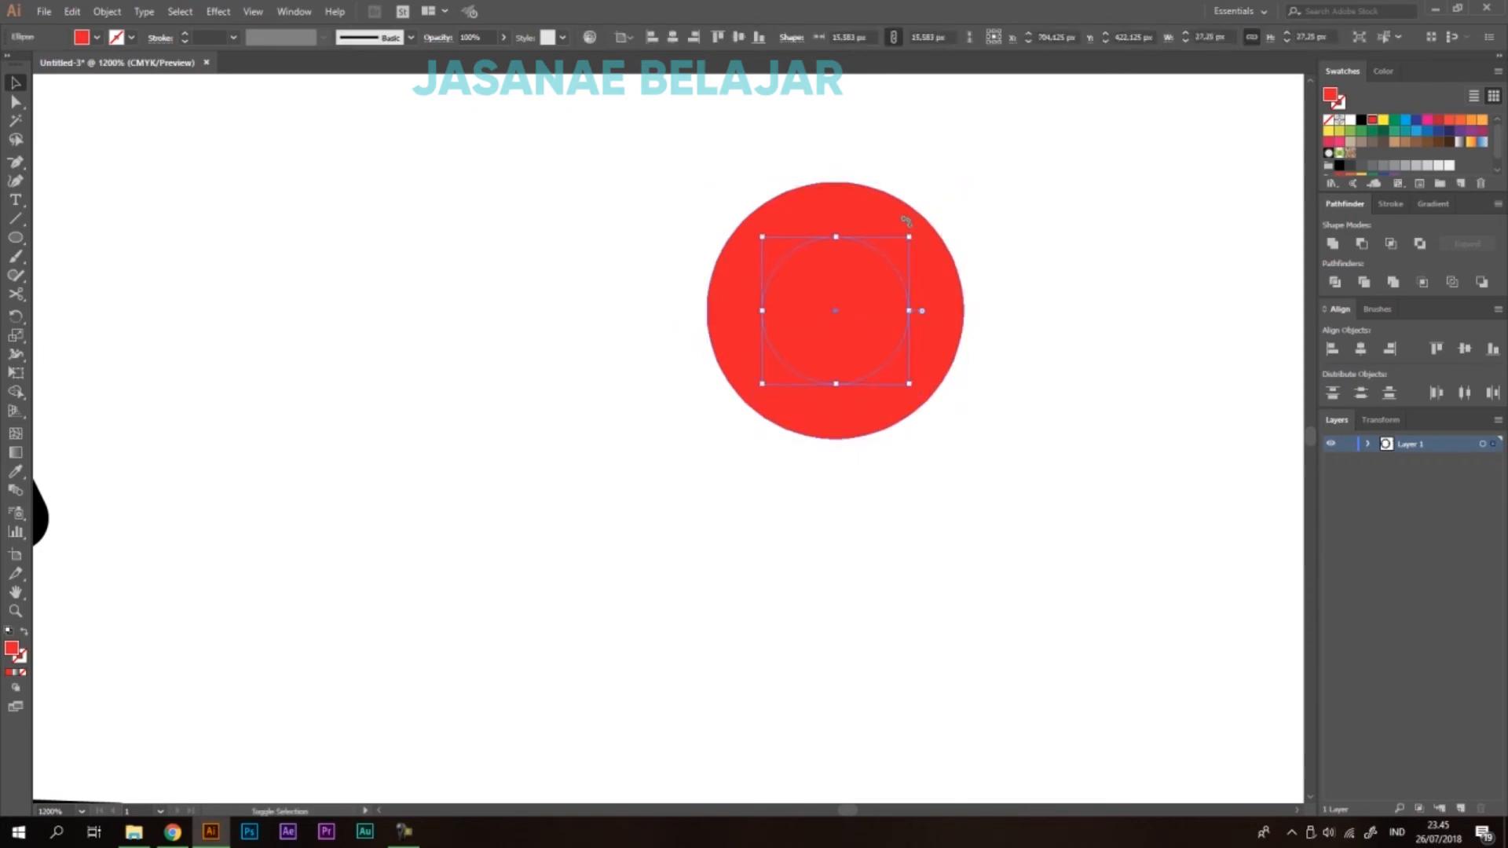
{"action": "left_click", "coordinate": [1383, 121]}
{"action": "left_click", "coordinate": [1121, 263]}
{"action": "scroll", "coordinate": [920, 276], "scroll_direction": "down", "scroll_amount": 4}
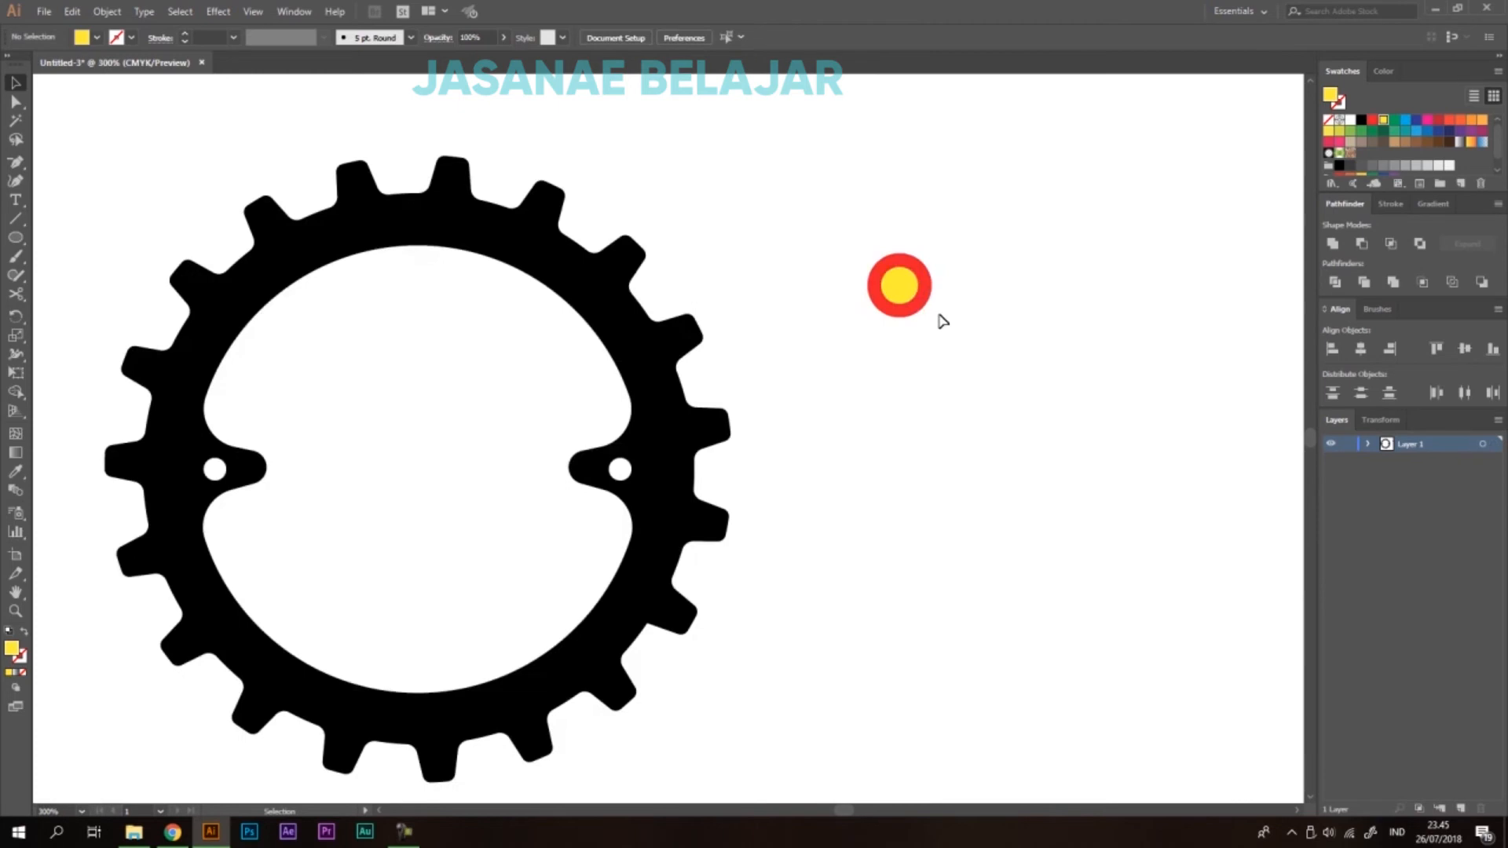
Copy the concentric red and yellow circles straight down, leaving a gap between the two pairs.
{"action": "scroll", "coordinate": [917, 312], "scroll_direction": "up", "scroll_amount": 2}
{"action": "left_click", "coordinate": [916, 271]}
{"action": "left_click_drag", "start_coordinate": [923, 246], "coordinate": [794, 341]}
{"action": "left_click", "coordinate": [926, 189]}
{"action": "scroll", "coordinate": [942, 236], "scroll_direction": "down", "scroll_amount": 2}
{"action": "scroll", "coordinate": [925, 235], "scroll_direction": "up", "scroll_amount": 1}
{"action": "left_click_drag", "start_coordinate": [878, 239], "coordinate": [880, 413], "text": "alt"}
{"action": "left_click", "coordinate": [1104, 305]}
Draw a rectangle about 13.3 by 39.3 px bridging the two circle pairs and fill it with the circles' red.
{"action": "scroll", "coordinate": [911, 302], "scroll_direction": "down", "scroll_amount": 1}
{"action": "left_click_drag", "start_coordinate": [21, 238], "coordinate": [79, 238]}
{"action": "scroll", "coordinate": [891, 295], "scroll_direction": "up", "scroll_amount": 2}
{"action": "left_click_drag", "start_coordinate": [862, 238], "coordinate": [925, 422]}
{"action": "key", "text": "v"}
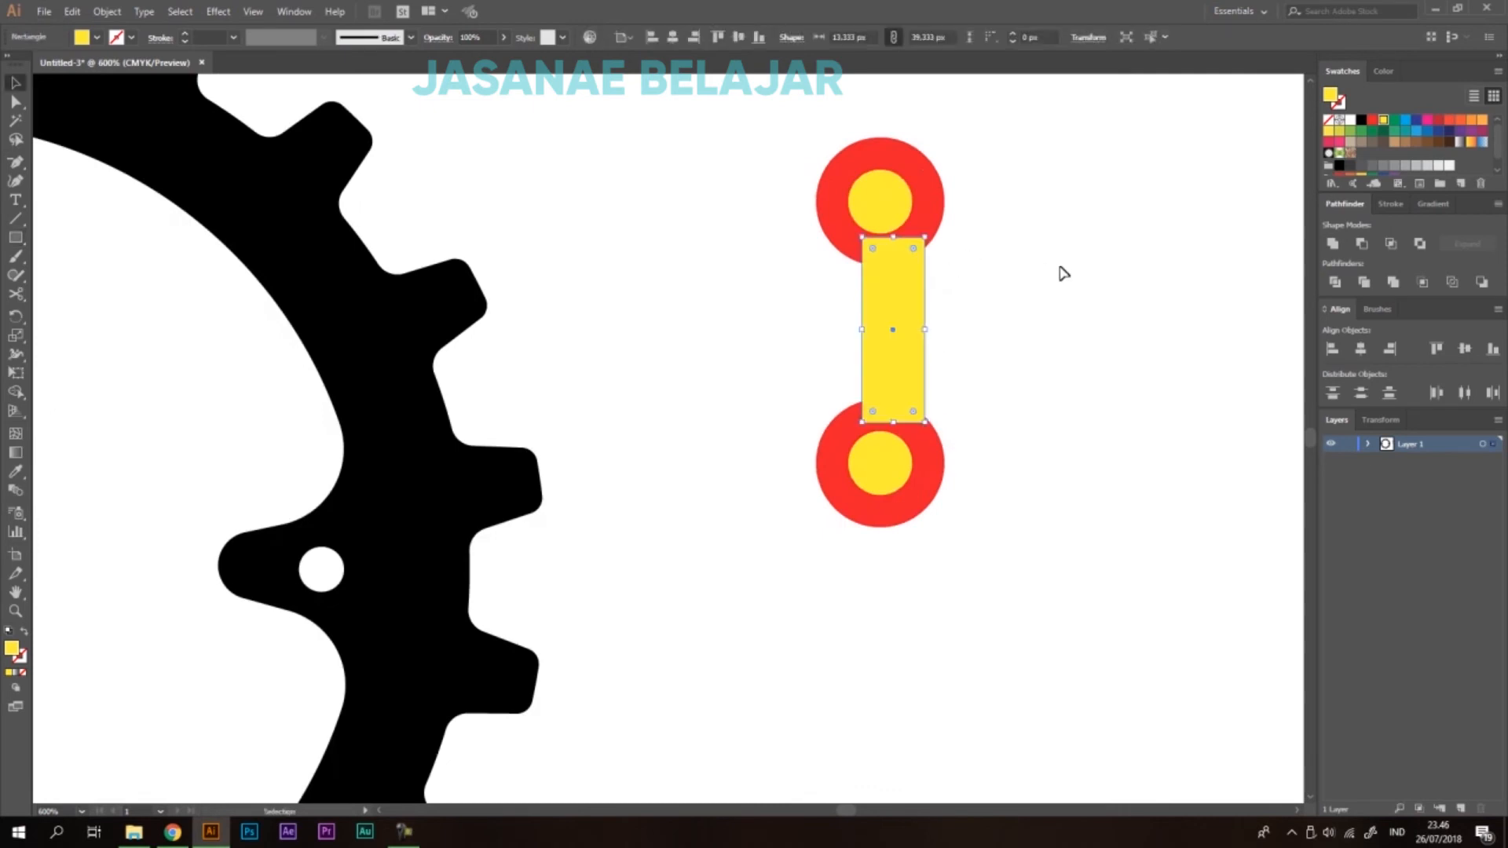
{"action": "key", "text": "i"}
{"action": "left_click", "coordinate": [927, 212]}
{"action": "key", "text": "v"}
{"action": "left_click", "coordinate": [995, 303]}
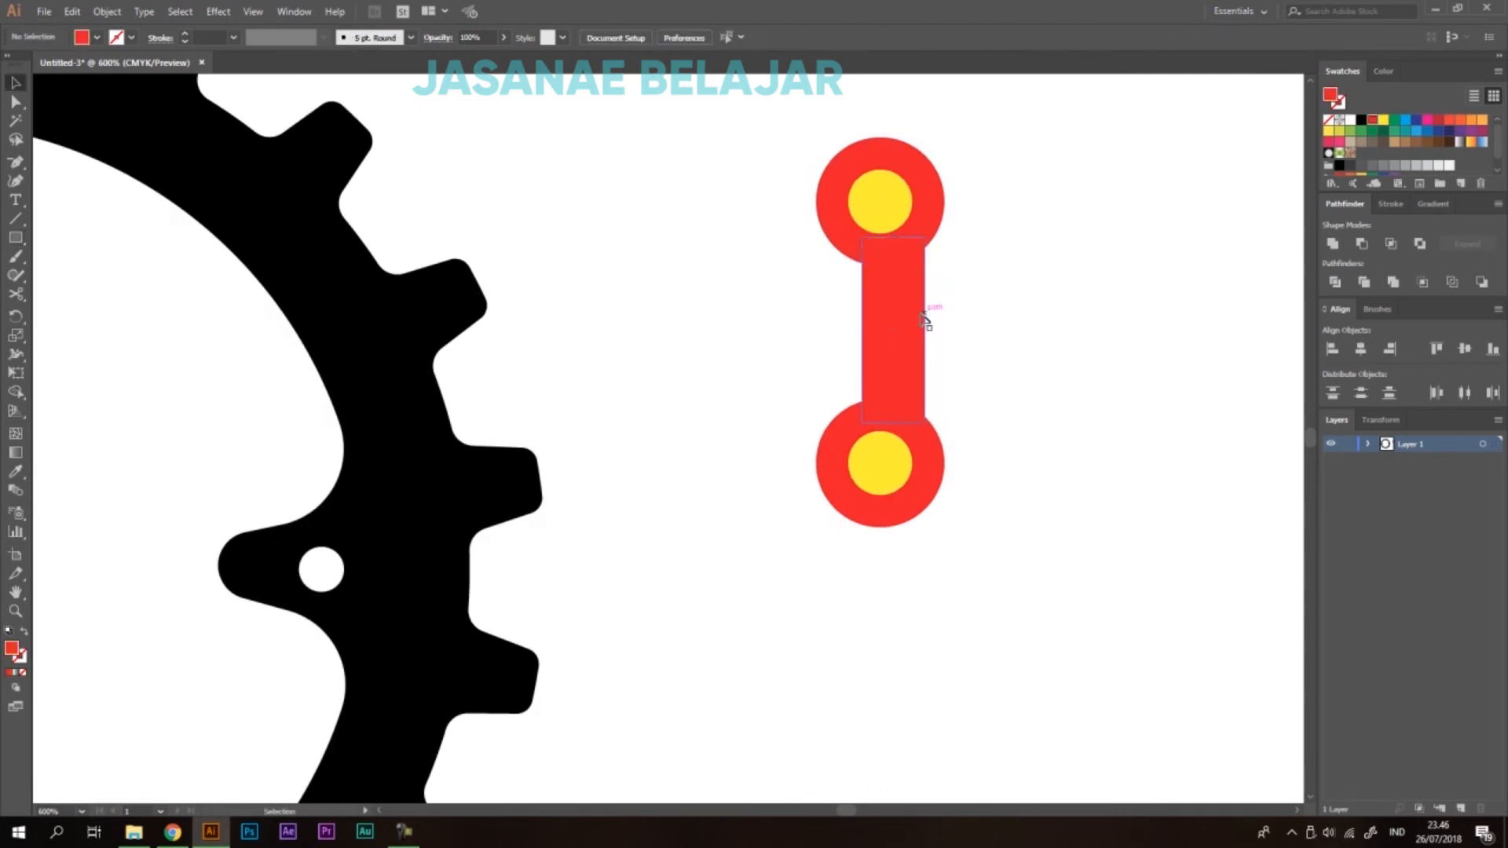
Align the red rectangle horizontally centred on the upper red circle, with the circle as the key object.
{"action": "scroll", "coordinate": [898, 297], "scroll_direction": "up", "scroll_amount": 1}
{"action": "left_click_drag", "start_coordinate": [870, 279], "coordinate": [786, 300]}
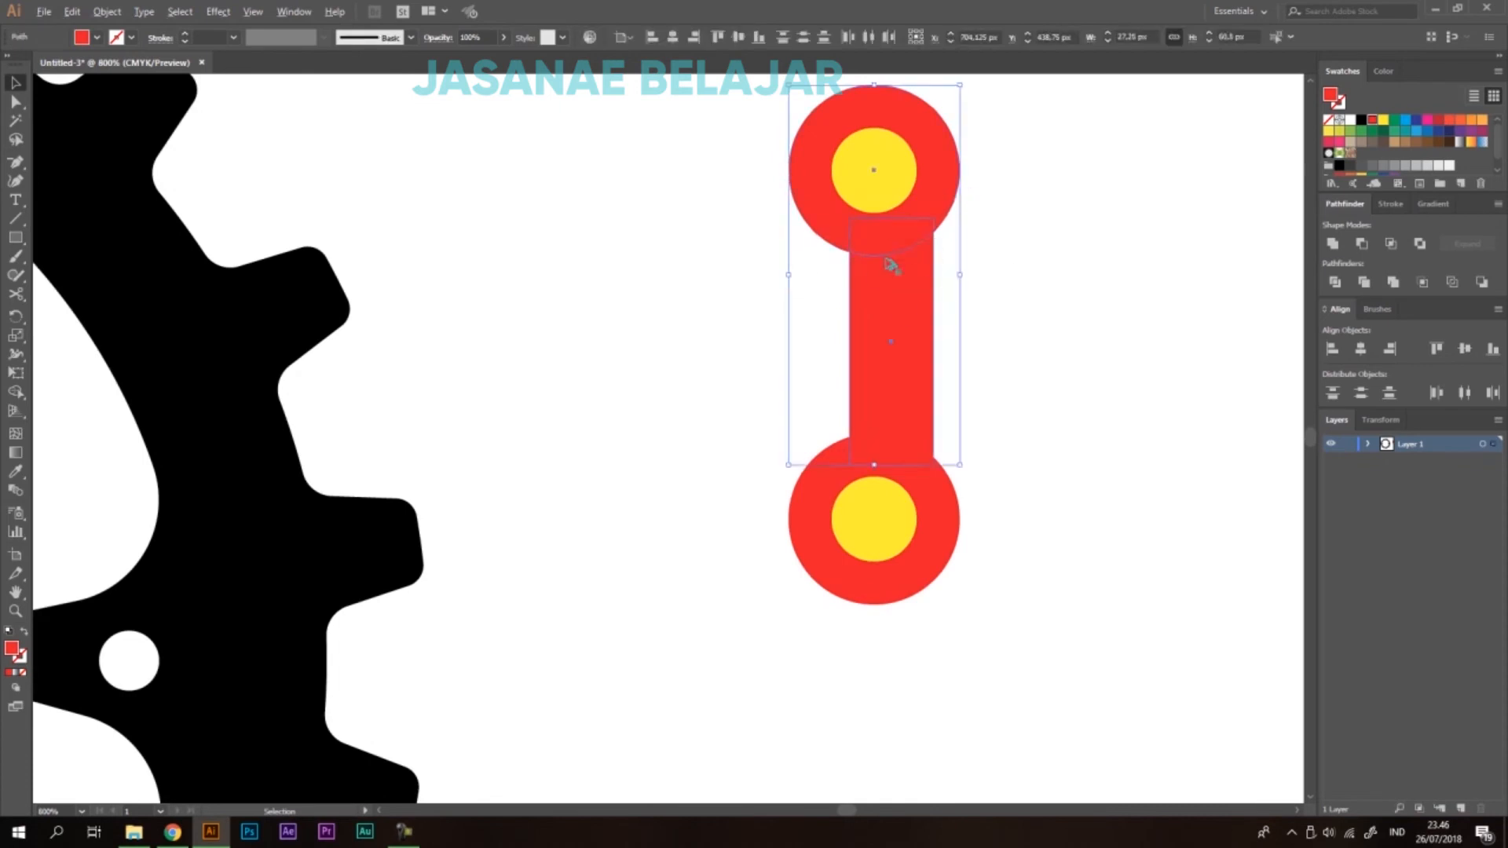
{"action": "left_click", "coordinate": [941, 169]}
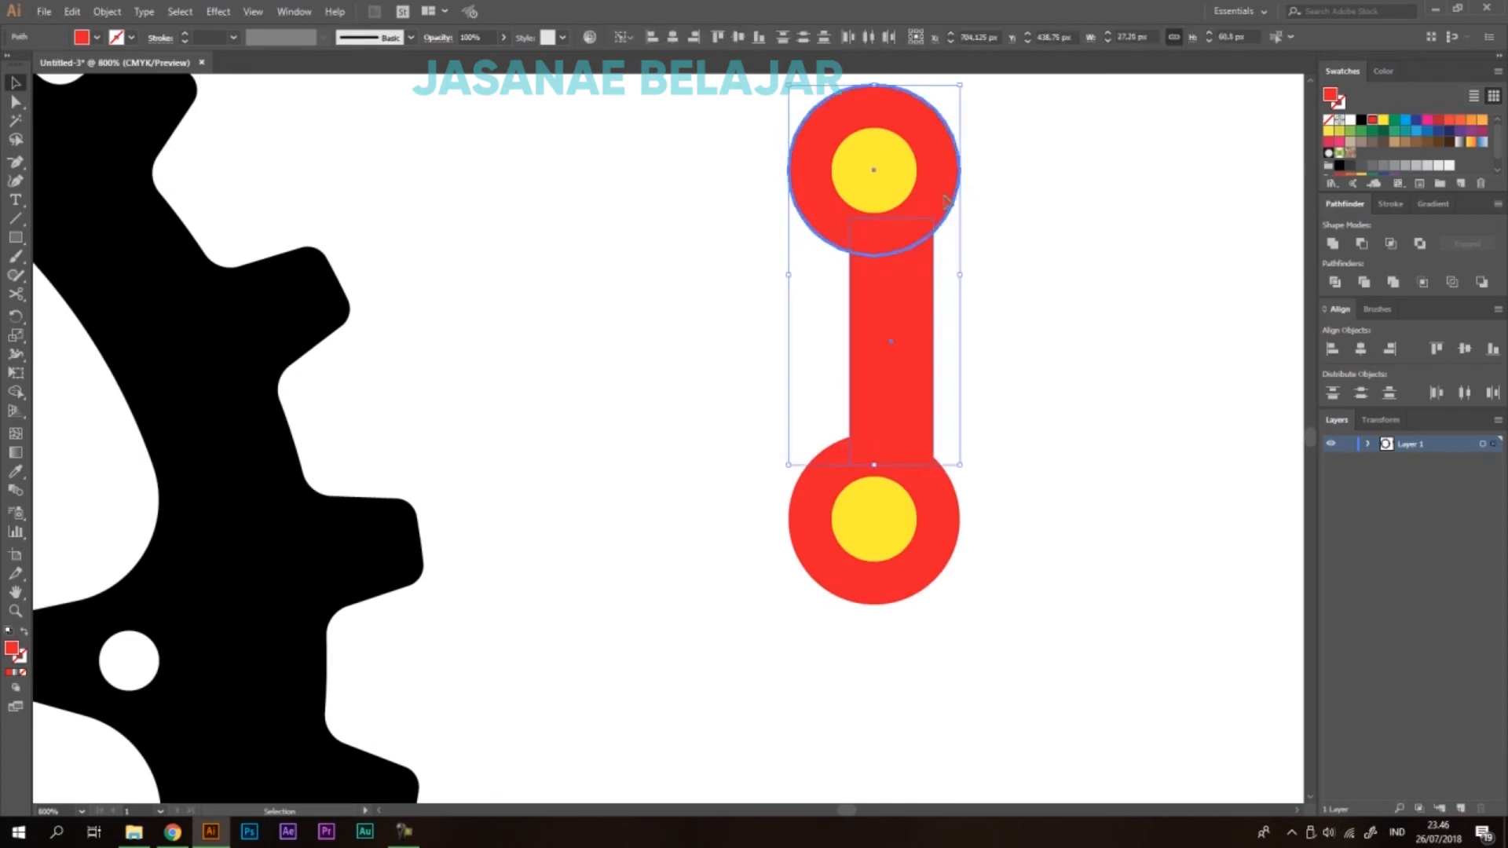
{"action": "left_click", "coordinate": [1360, 354]}
{"action": "left_click", "coordinate": [1155, 306]}
{"action": "scroll", "coordinate": [916, 286], "scroll_direction": "down", "scroll_amount": 4}
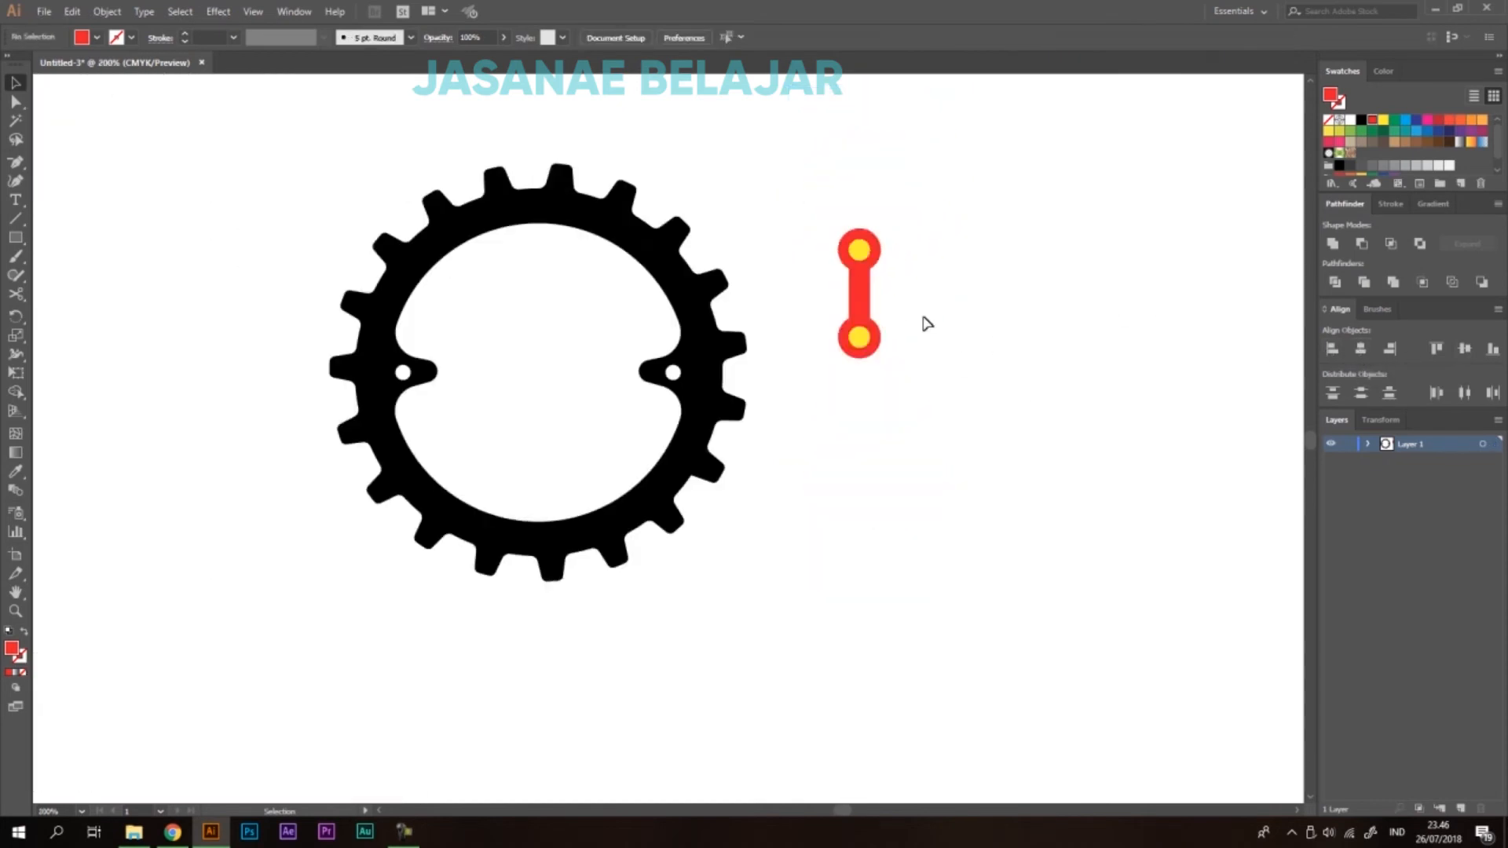
Move the lower red and yellow circle pair slightly straight up to shorten the link.
{"action": "scroll", "coordinate": [916, 286], "scroll_direction": "up", "scroll_amount": 3}
{"action": "left_click", "coordinate": [852, 404]}
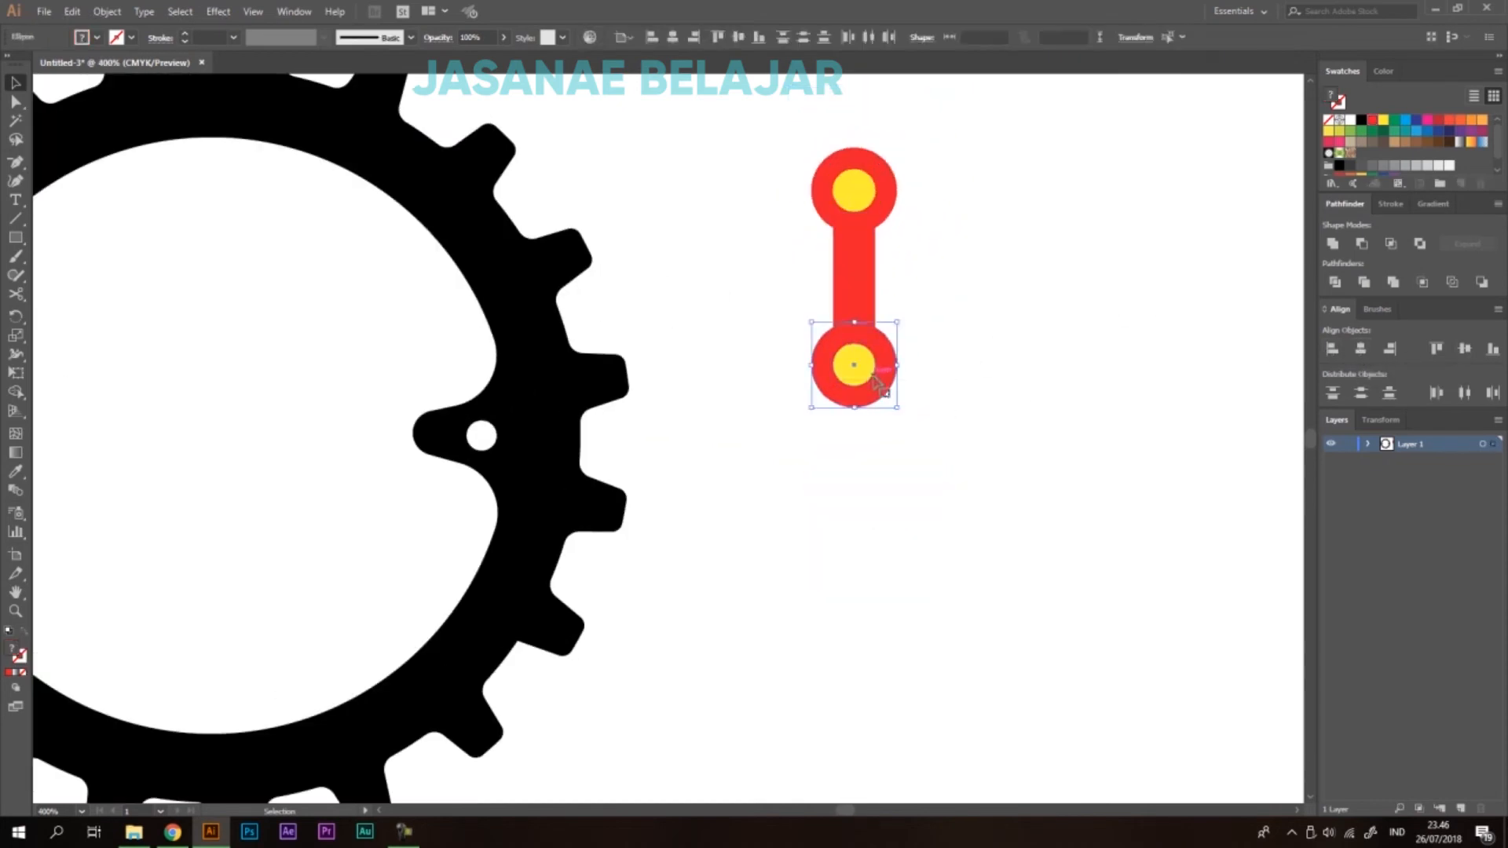
{"action": "left_click_drag", "start_coordinate": [888, 377], "coordinate": [888, 358]}
{"action": "left_click", "coordinate": [1016, 333]}
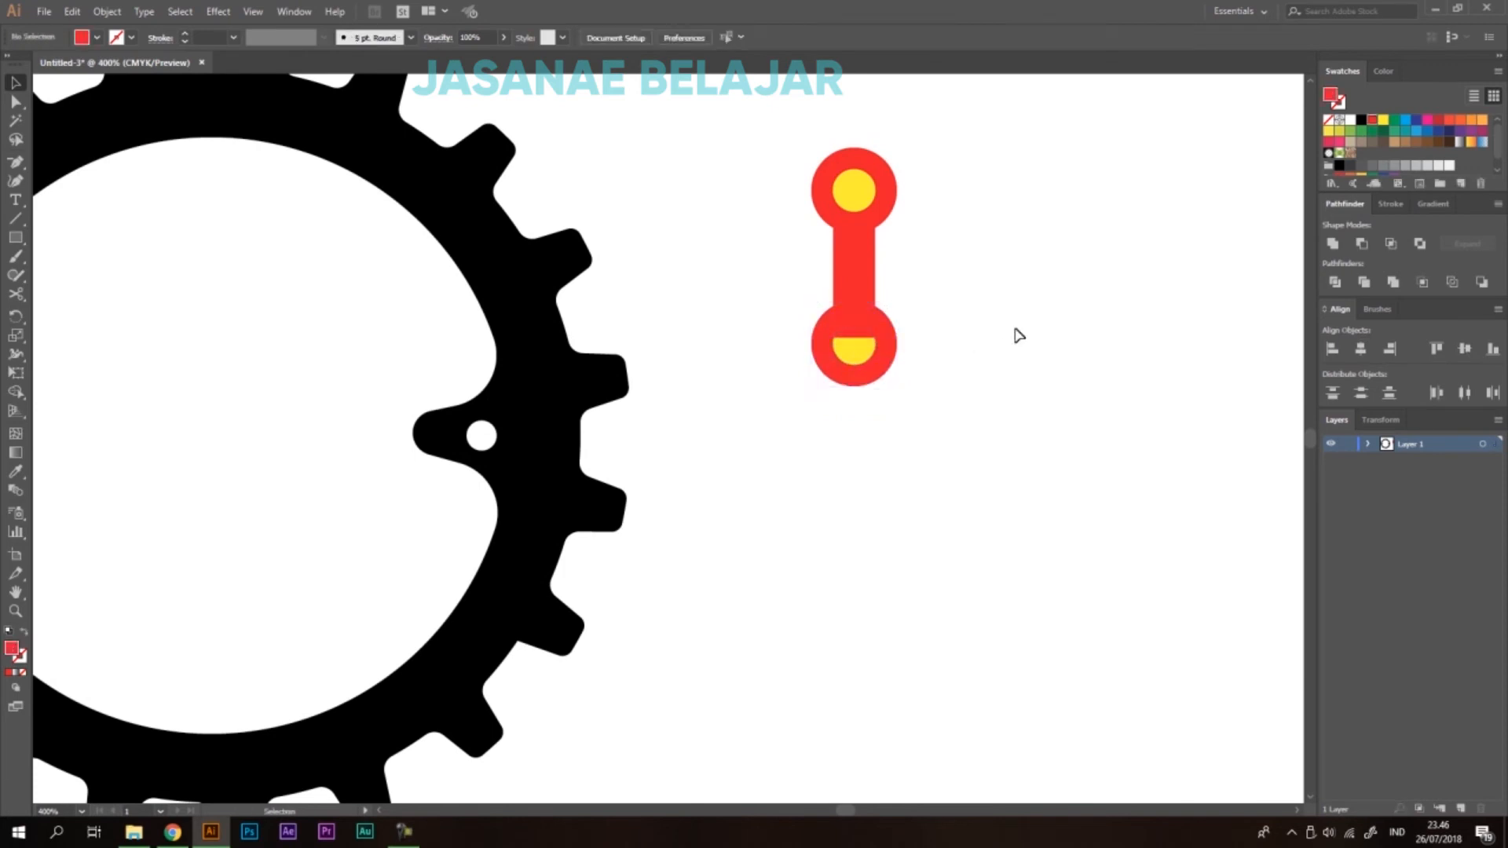
{"action": "scroll", "coordinate": [857, 219], "scroll_direction": "up", "scroll_amount": 2}
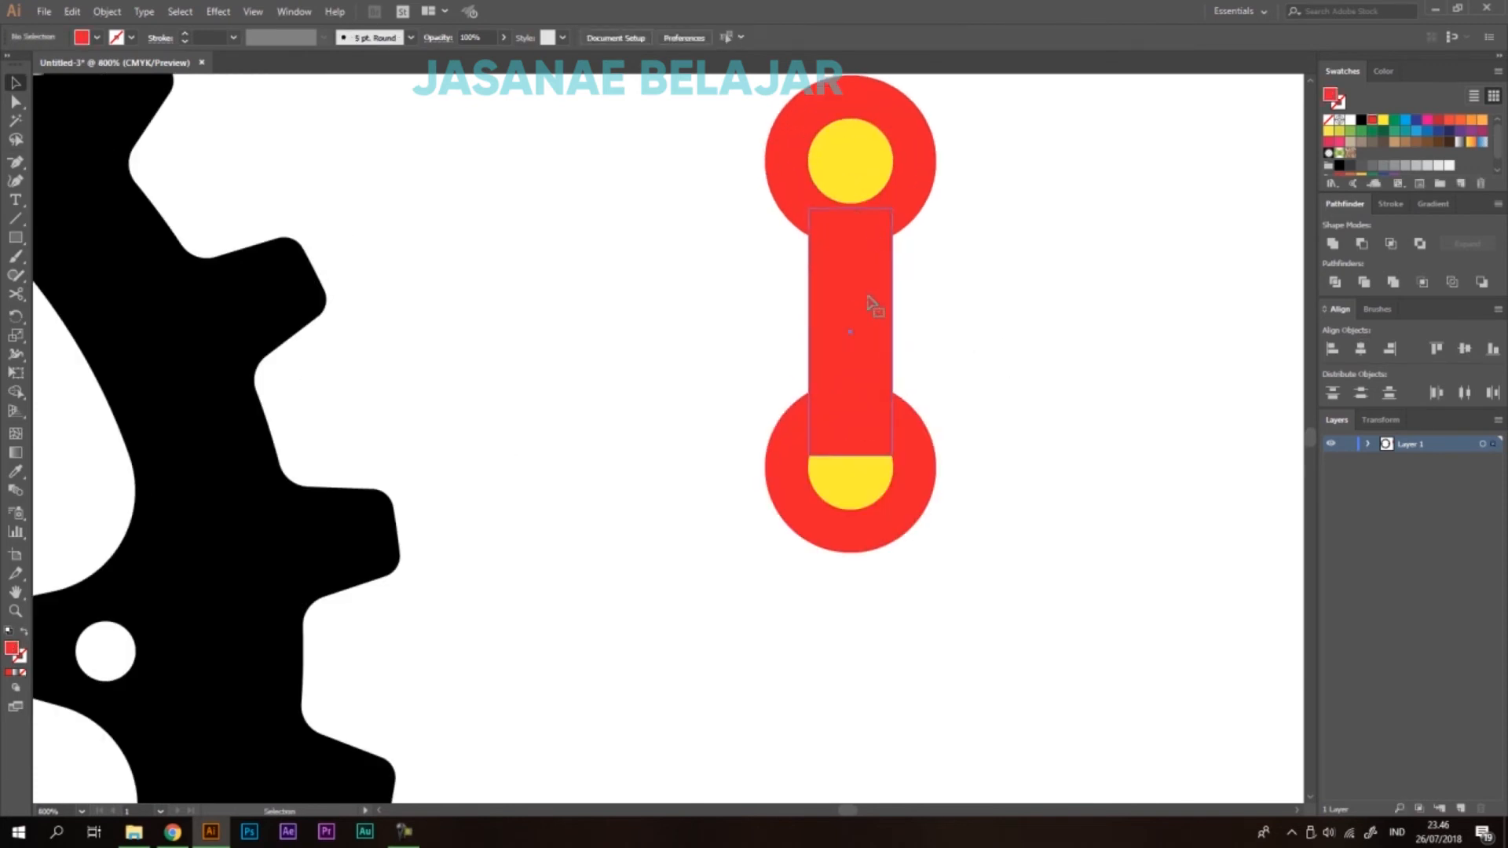
Narrow the connecting rectangle evenly from its centre to a width of 11.5 px.
{"action": "left_click", "coordinate": [870, 298]}
{"action": "left_click_drag", "start_coordinate": [893, 332], "coordinate": [888, 335]}
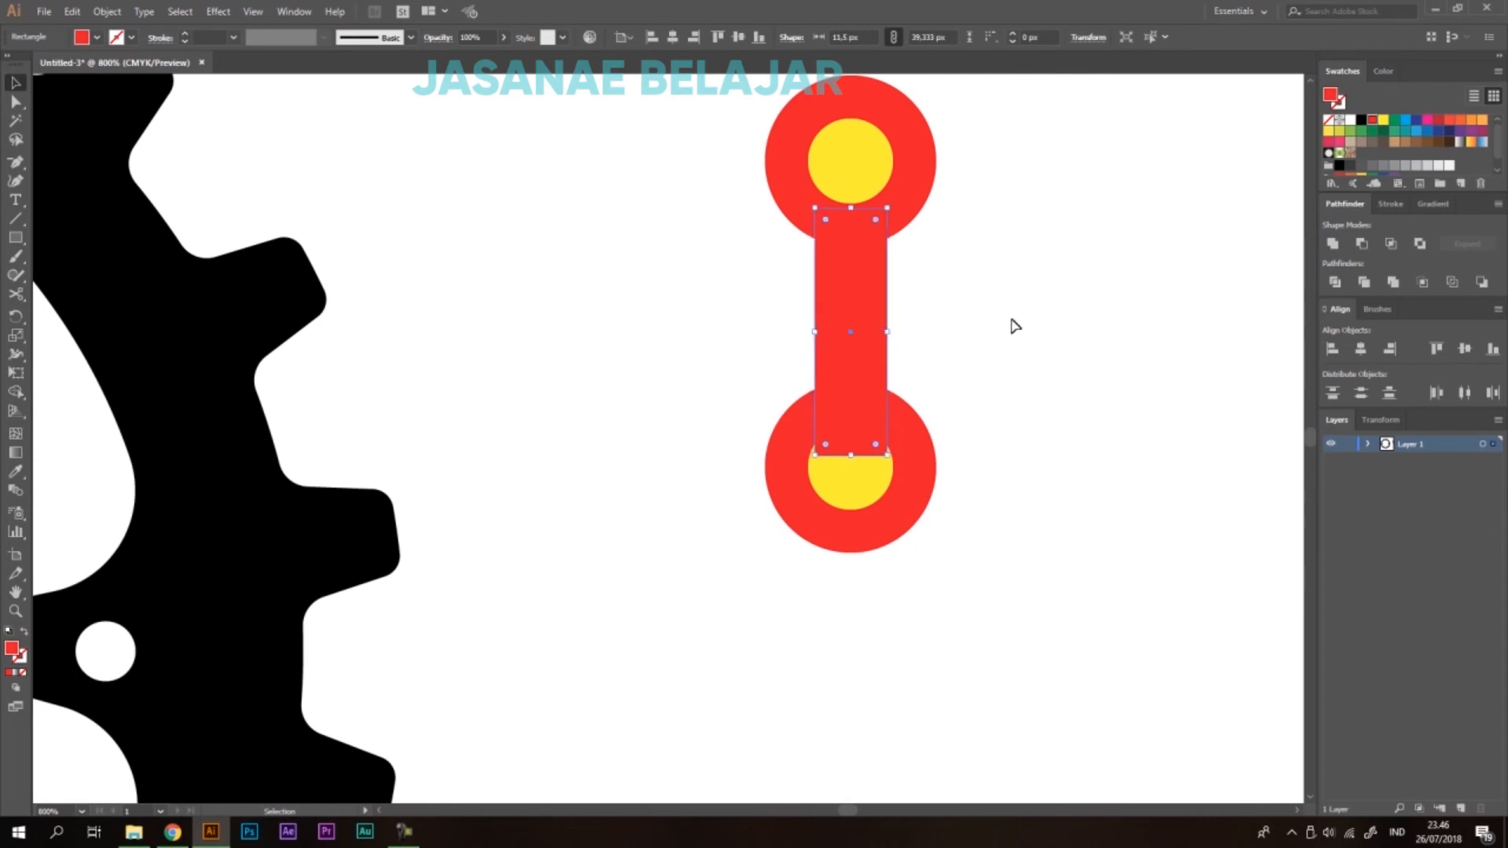
{"action": "left_click", "coordinate": [1003, 377]}
{"action": "scroll", "coordinate": [900, 291], "scroll_direction": "down", "scroll_amount": 1}
{"action": "scroll", "coordinate": [900, 290], "scroll_direction": "down", "scroll_amount": 1}
{"action": "scroll", "coordinate": [882, 293], "scroll_direction": "up", "scroll_amount": 2}
{"action": "left_click", "coordinate": [895, 322]}
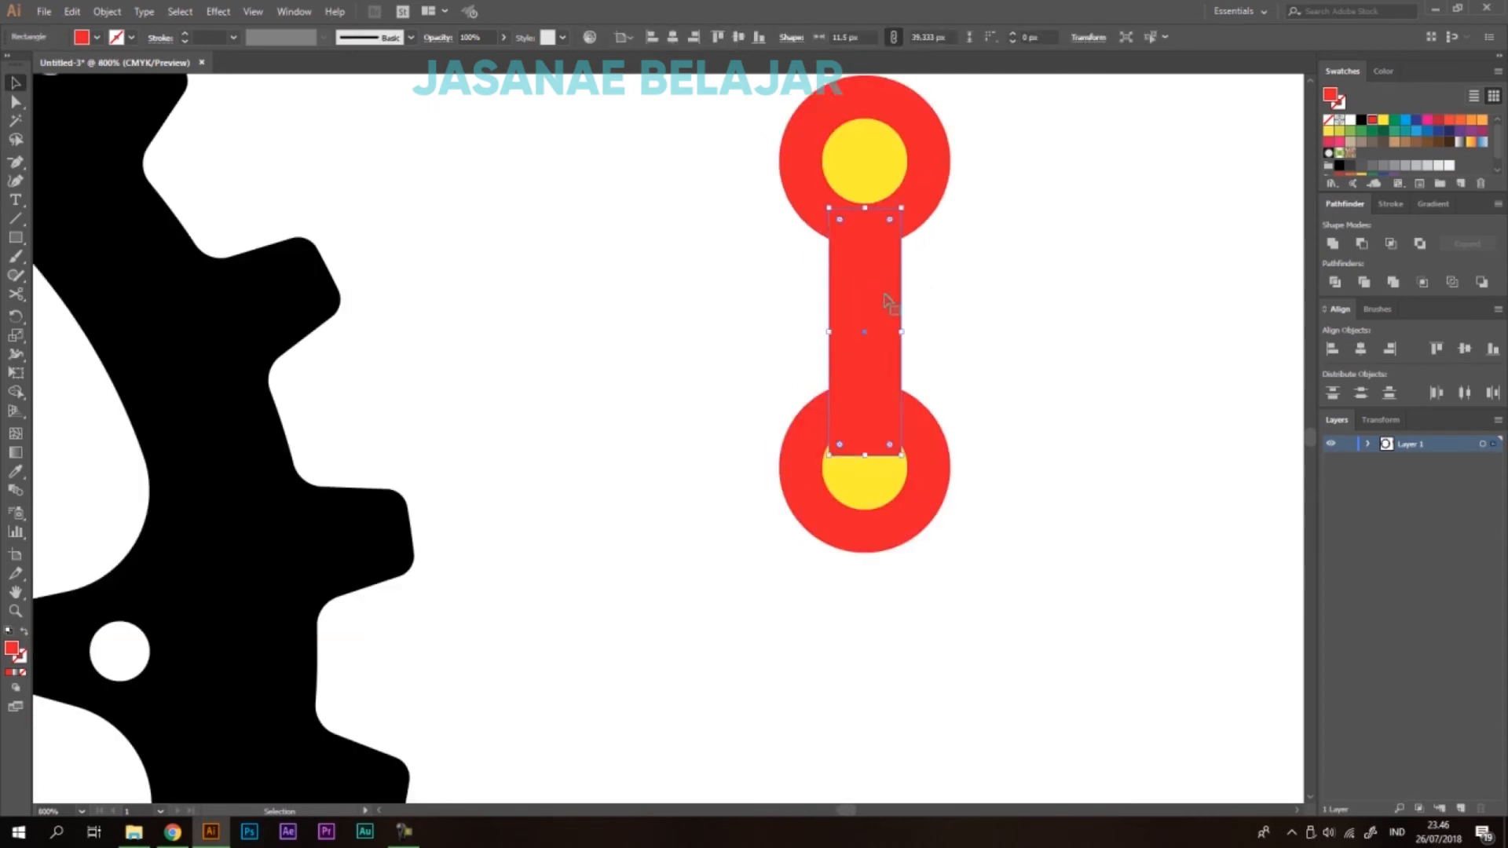
{"action": "left_click", "coordinate": [996, 303]}
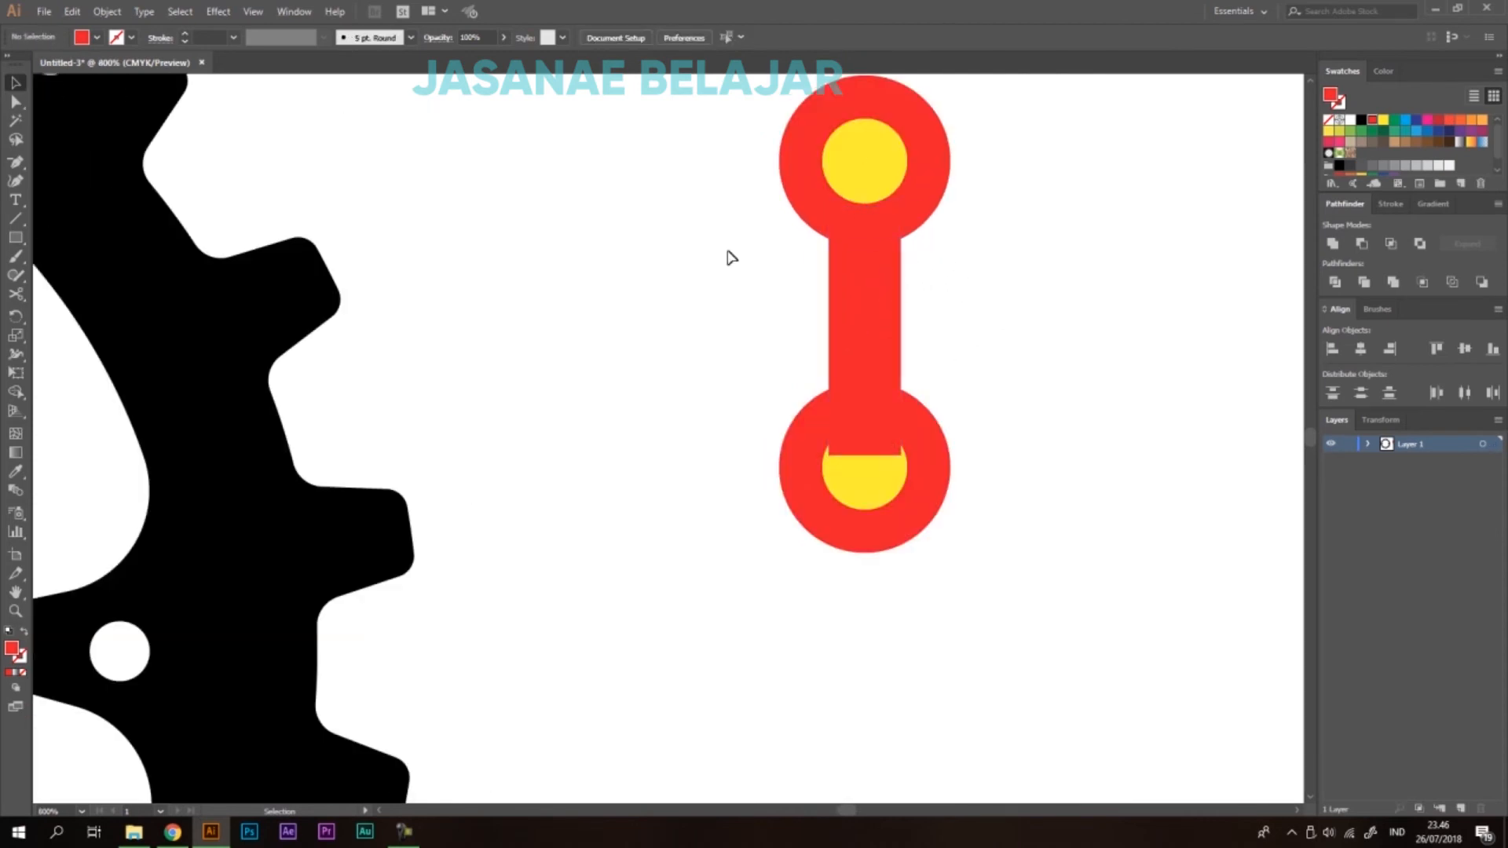
Unite the rectangle and both red circles into one shape and send it behind the yellow circles.
{"action": "left_click", "coordinate": [880, 236]}
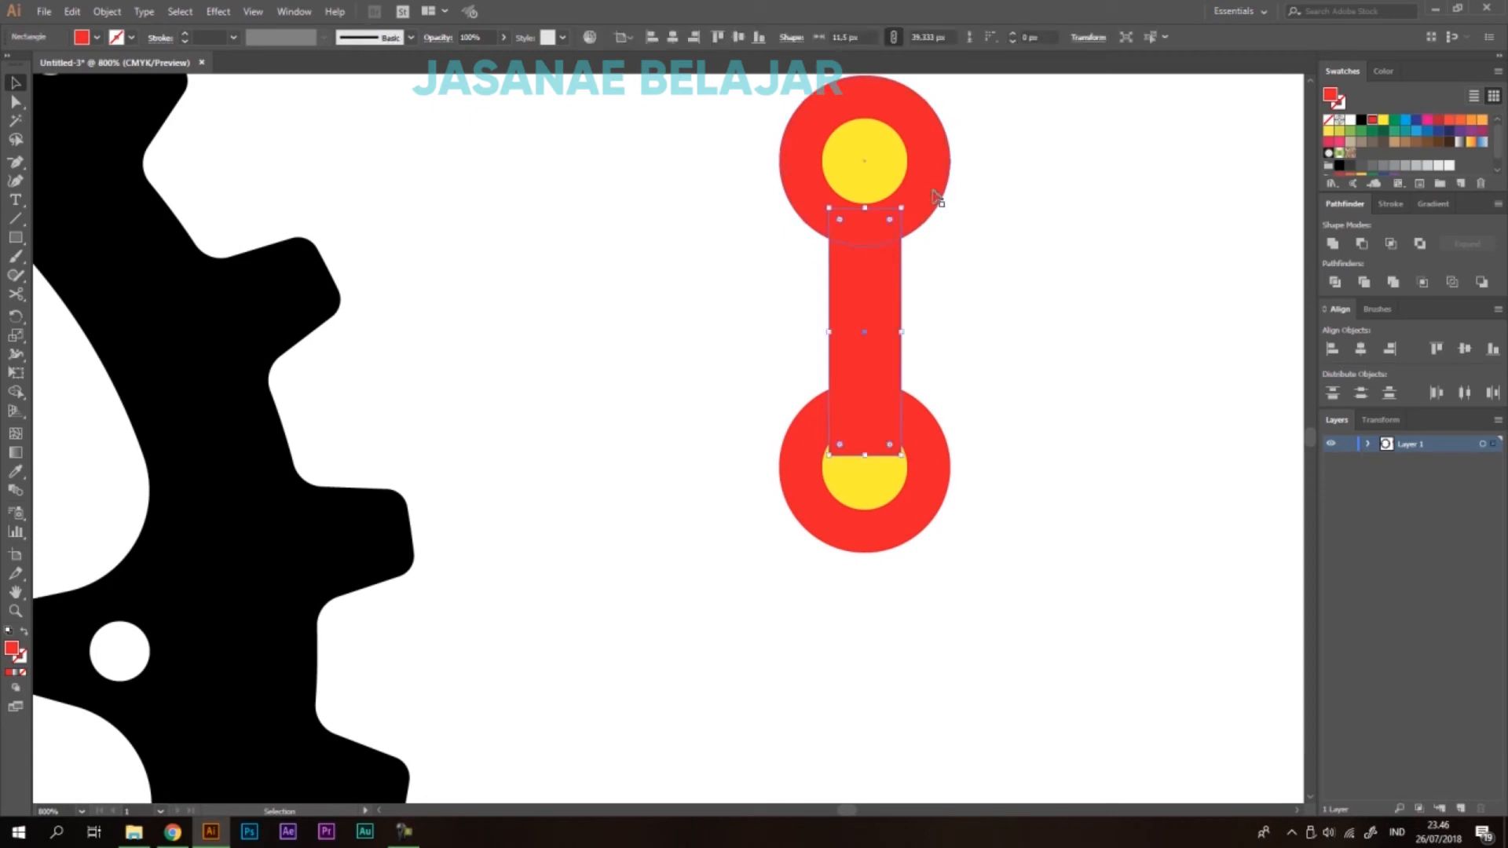
{"action": "left_click", "coordinate": [927, 190], "text": "shift"}
{"action": "left_click", "coordinate": [931, 433], "text": "shift"}
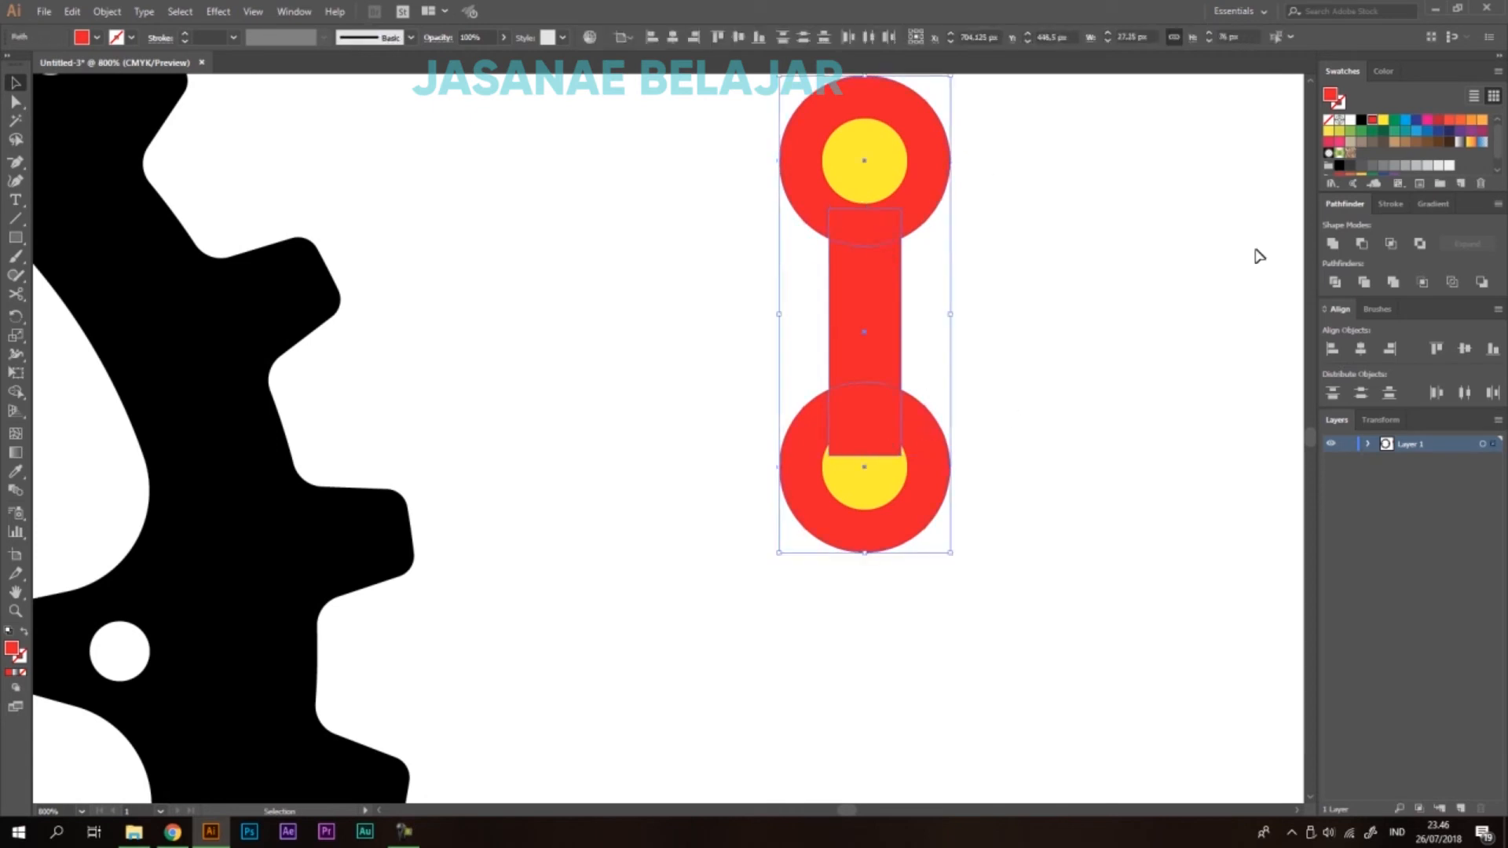
{"action": "left_click", "coordinate": [1331, 245]}
{"action": "right_click", "coordinate": [929, 250]}
{"action": "mouse_move", "coordinate": [927, 418]}
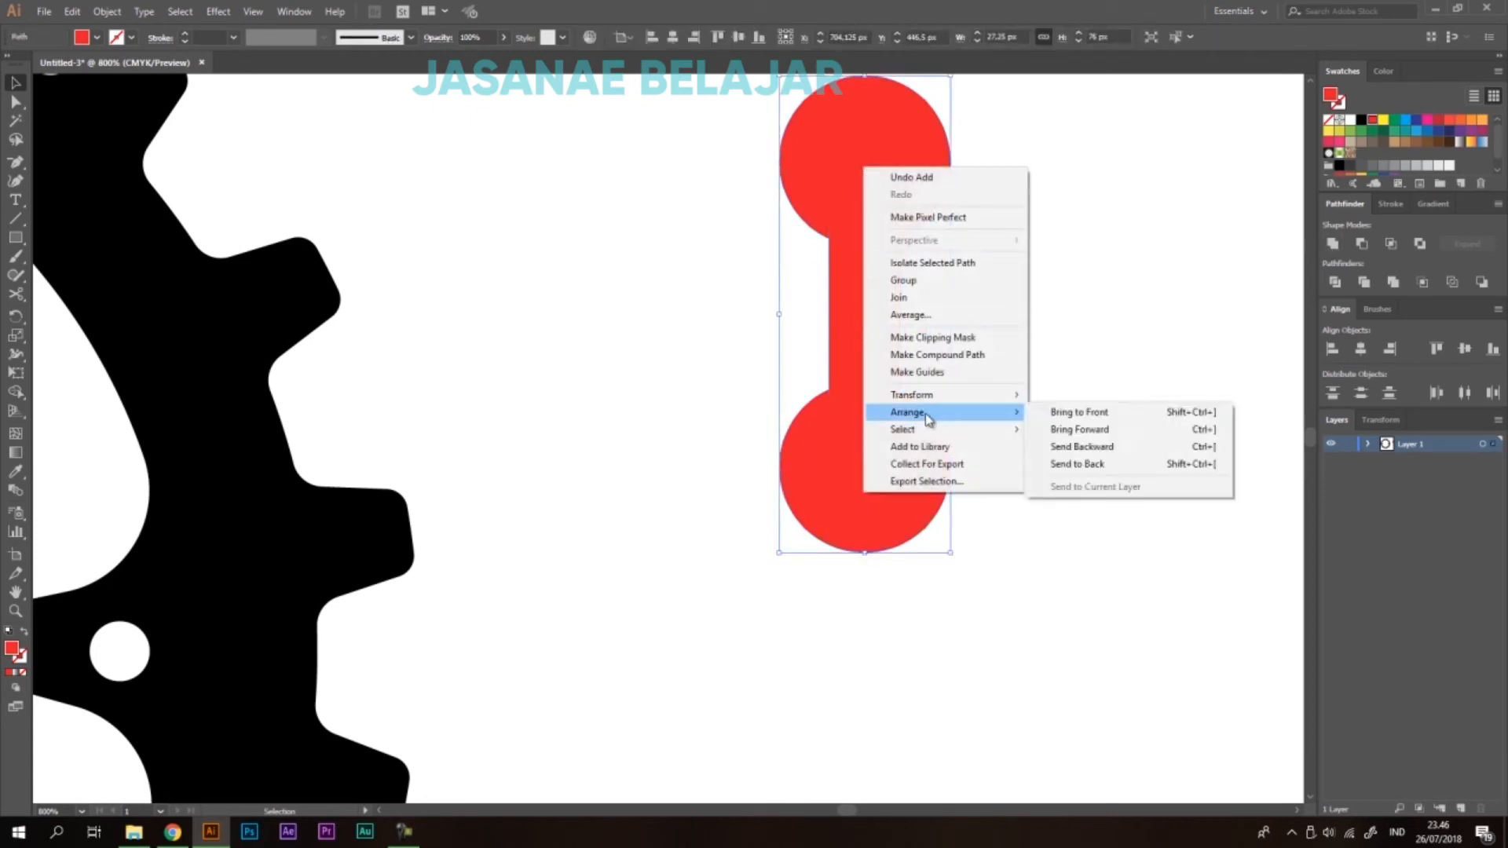
{"action": "left_click", "coordinate": [1077, 463]}
{"action": "left_click", "coordinate": [1144, 512]}
{"action": "key", "text": "ctrl+minus"}
{"action": "key", "text": "ctrl+minus"}
{"action": "key", "text": "ctrl+minus"}
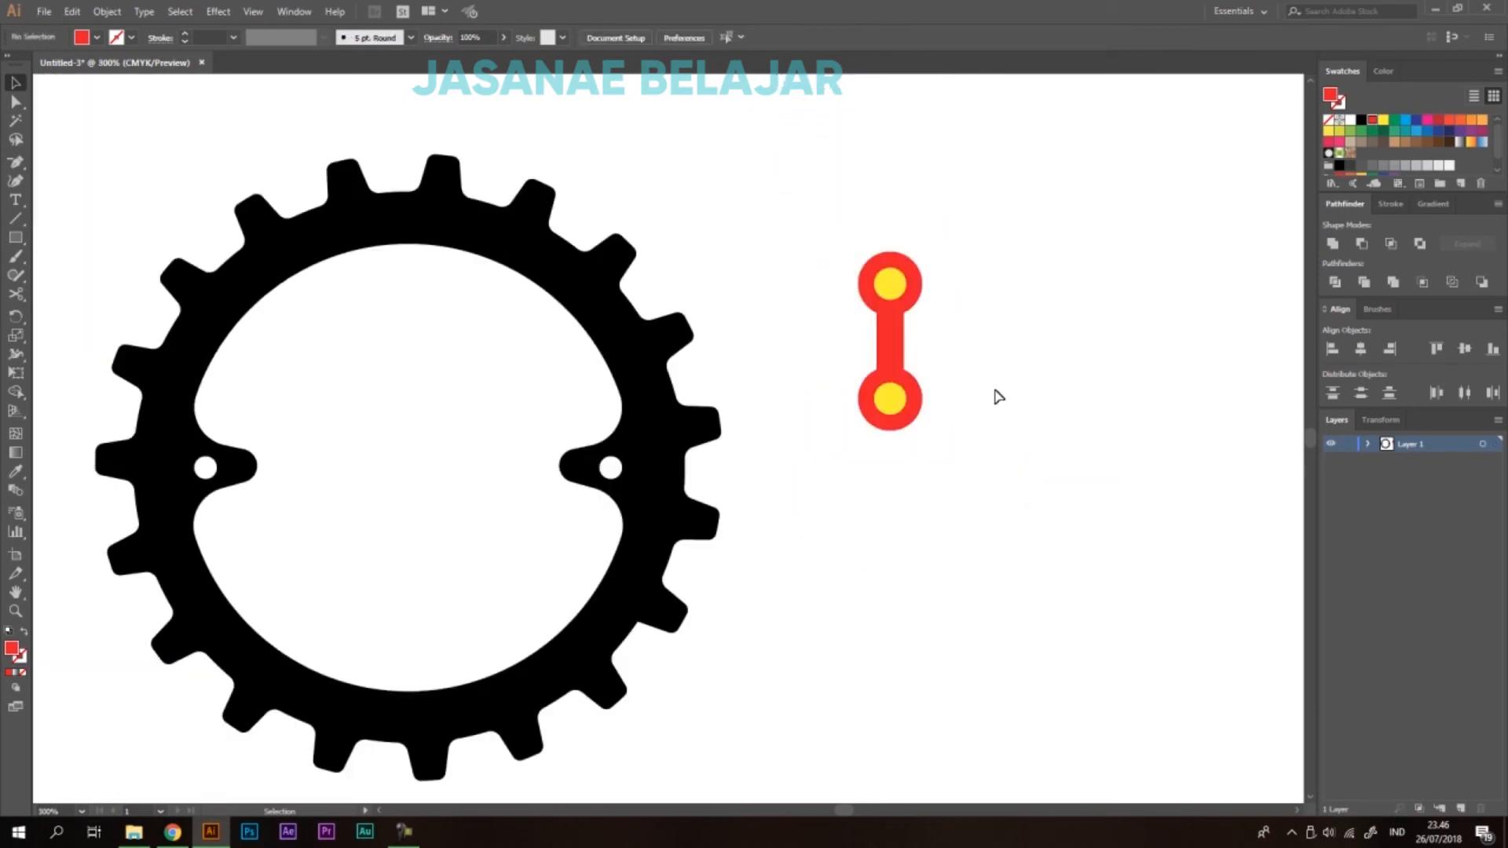
Round the four inner corners where the red bar meets the two circles into smooth, concave sides.
{"action": "scroll", "coordinate": [938, 355], "scroll_direction": "up", "scroll_amount": 5}
{"action": "key", "text": "a"}
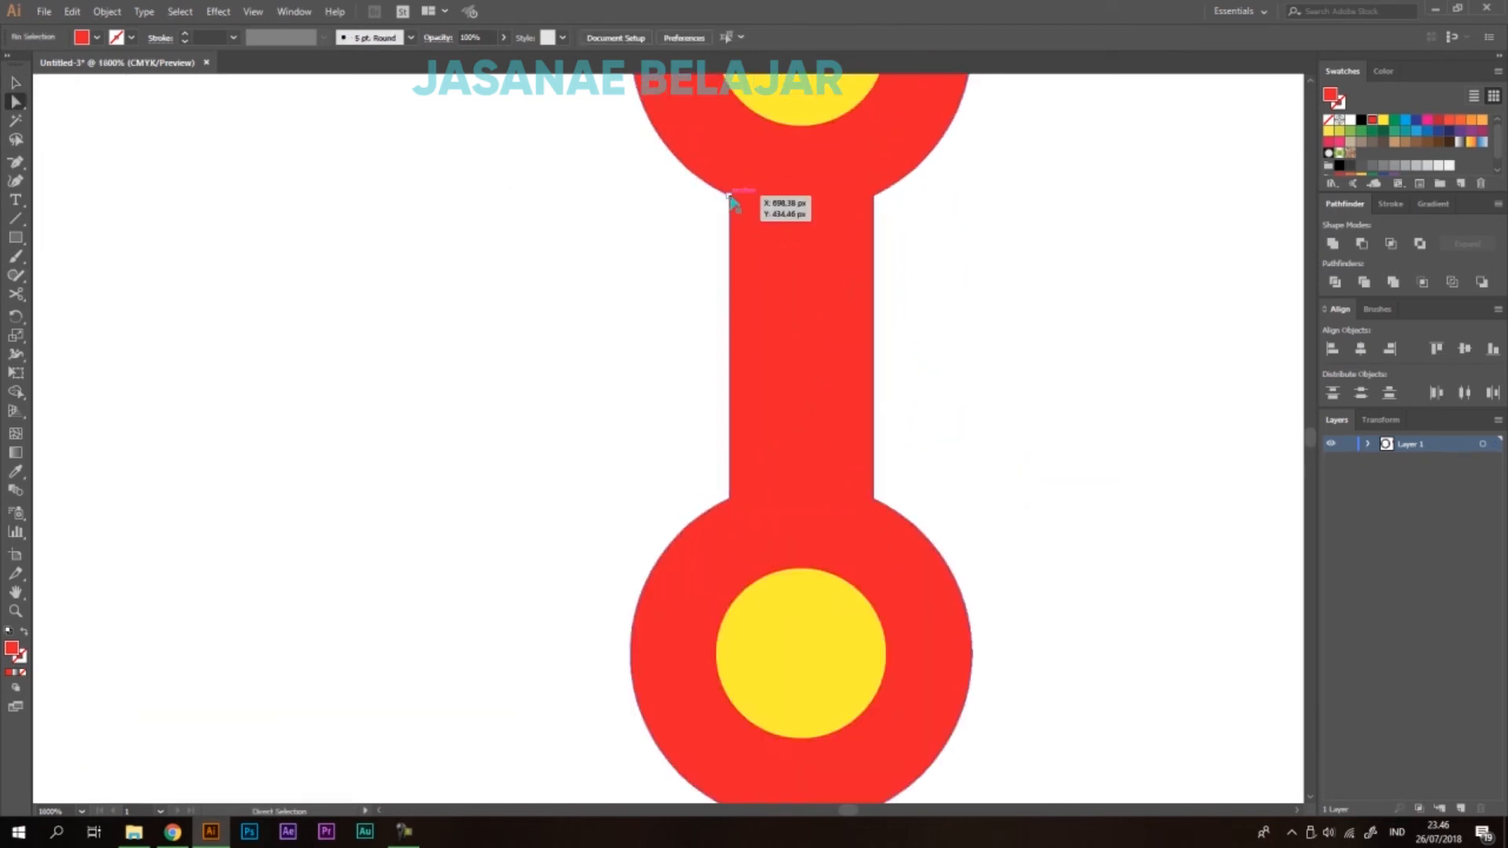
{"action": "left_click", "coordinate": [730, 196]}
{"action": "left_click", "coordinate": [875, 196], "text": "shift"}
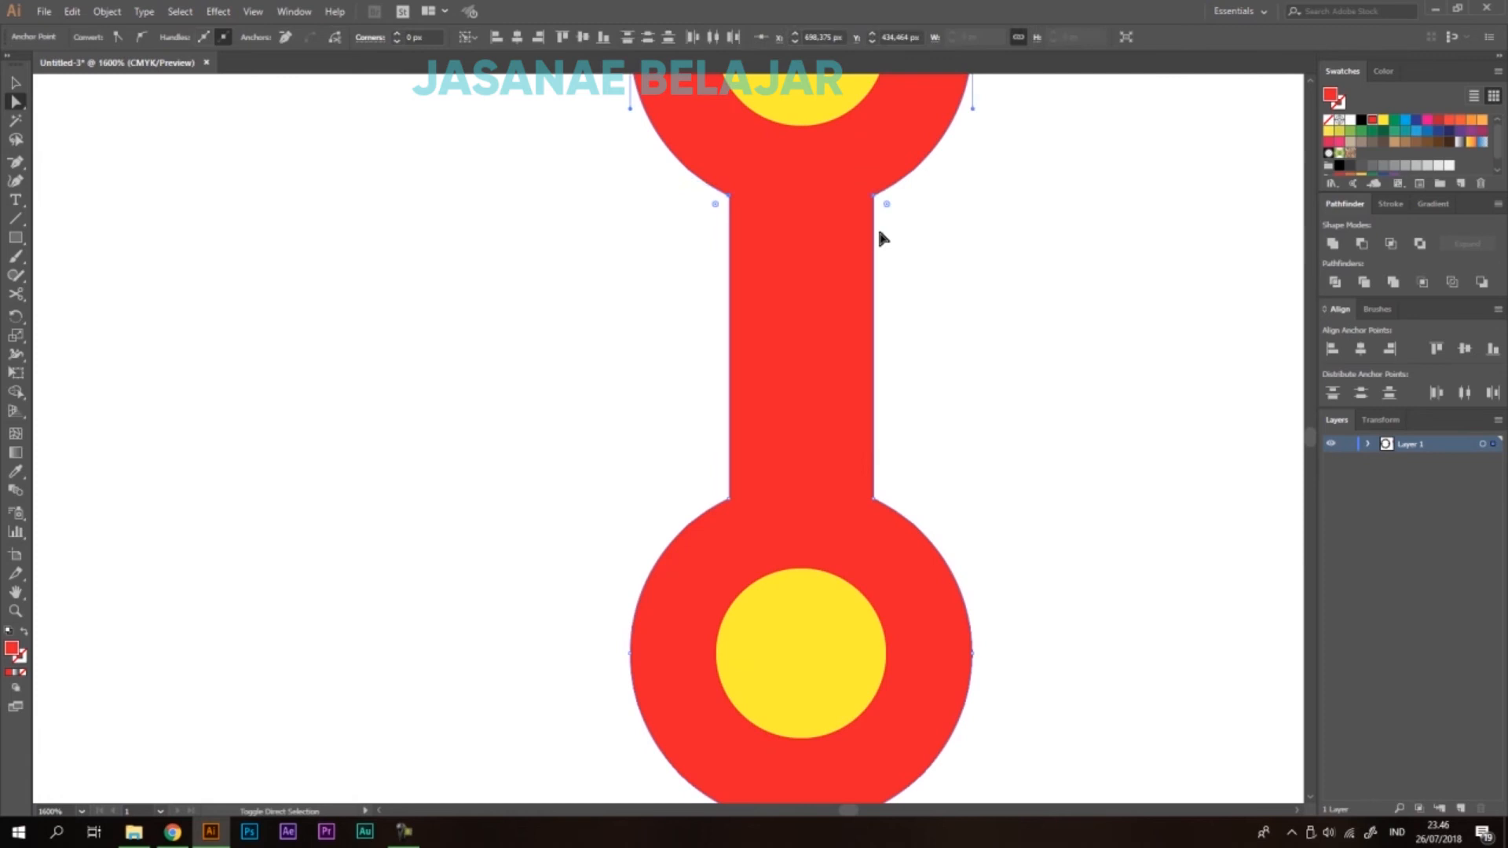
{"action": "left_click", "coordinate": [874, 497], "text": "shift"}
{"action": "left_click", "coordinate": [730, 497], "text": "shift"}
{"action": "scroll", "coordinate": [856, 460], "scroll_direction": "down", "scroll_amount": 1}
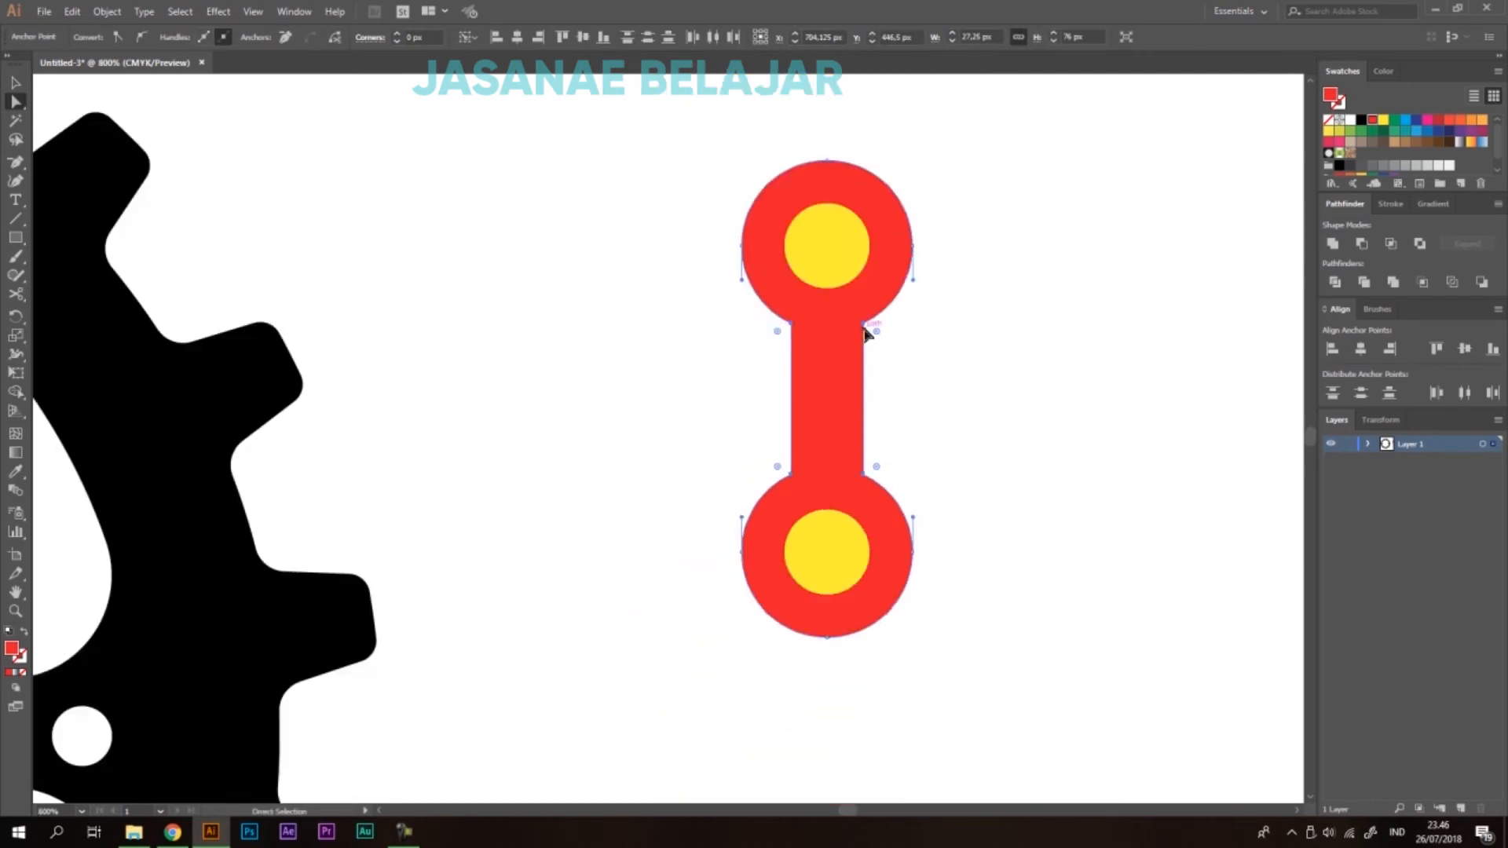
{"action": "left_click_drag", "start_coordinate": [881, 336], "coordinate": [1007, 528]}
{"action": "key", "text": "b"}
{"action": "left_click", "coordinate": [1078, 354]}
{"action": "scroll", "coordinate": [947, 344], "scroll_direction": "down", "scroll_amount": 4}
{"action": "key", "text": "ctrl+z"}
Cut both yellow circles out of the red link with the Shape Builder tool, leaving two holes.
{"action": "key", "text": "v"}
{"action": "left_click", "coordinate": [1016, 347]}
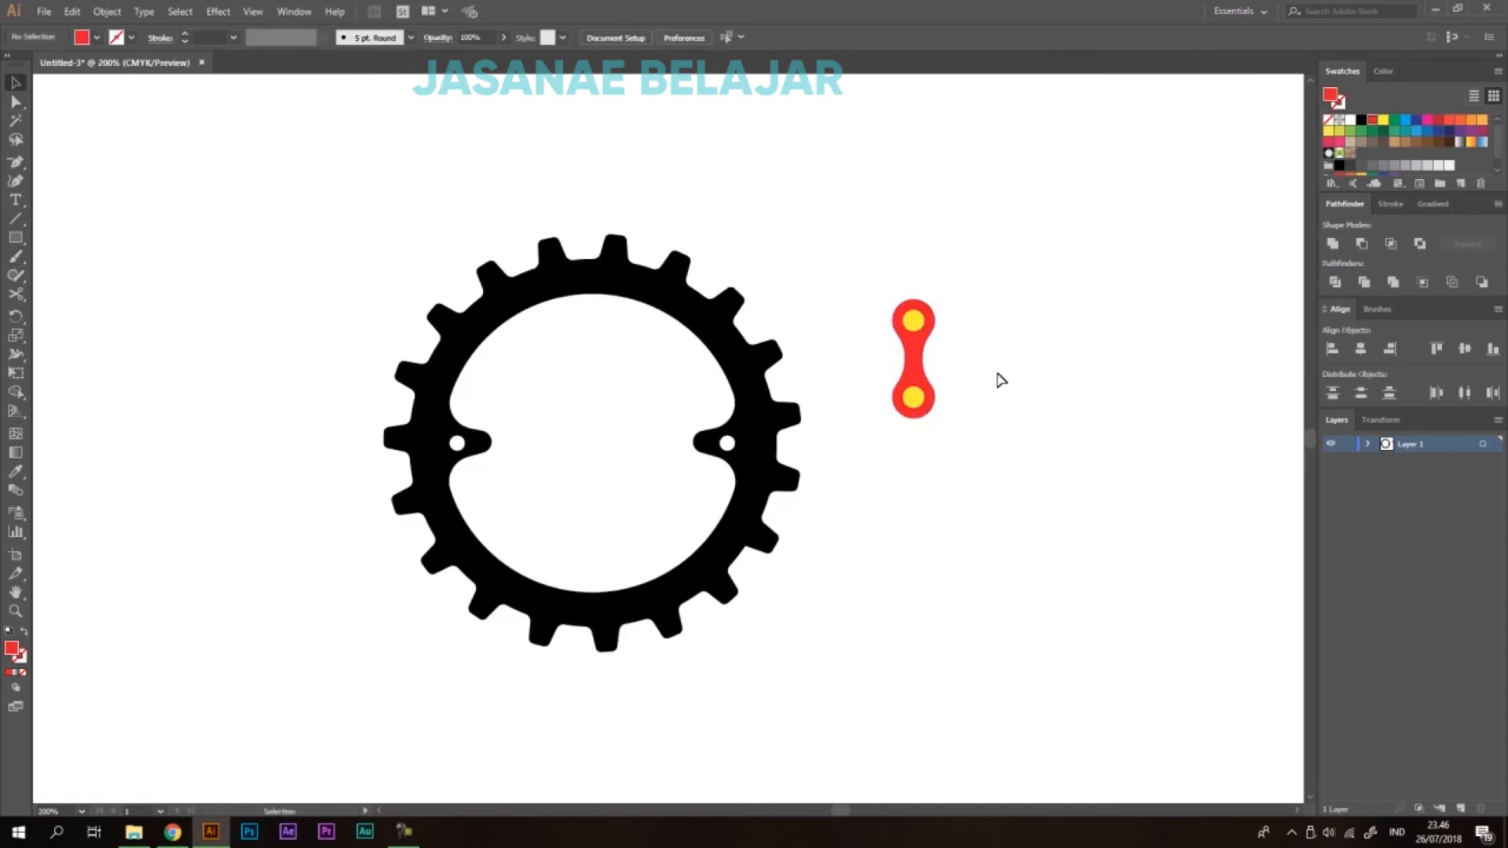
{"action": "scroll", "coordinate": [941, 345], "scroll_direction": "up", "scroll_amount": 1}
{"action": "left_click_drag", "start_coordinate": [1069, 569], "coordinate": [1007, 556]}
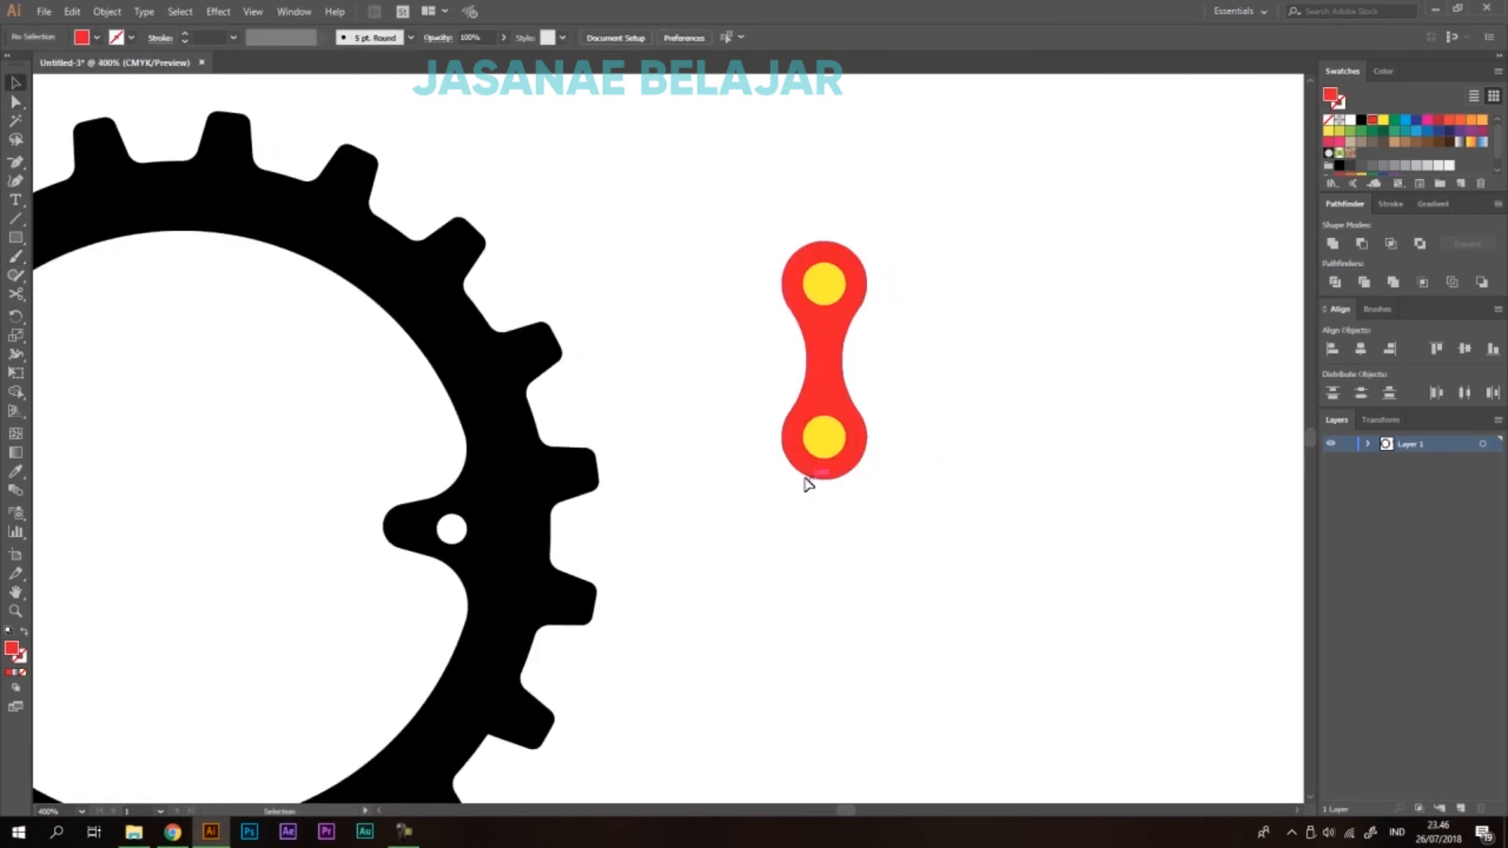
{"action": "scroll", "coordinate": [817, 402], "scroll_direction": "up", "scroll_amount": 1}
{"action": "left_click_drag", "start_coordinate": [1072, 142], "coordinate": [771, 529]}
{"action": "left_click", "coordinate": [16, 392]}
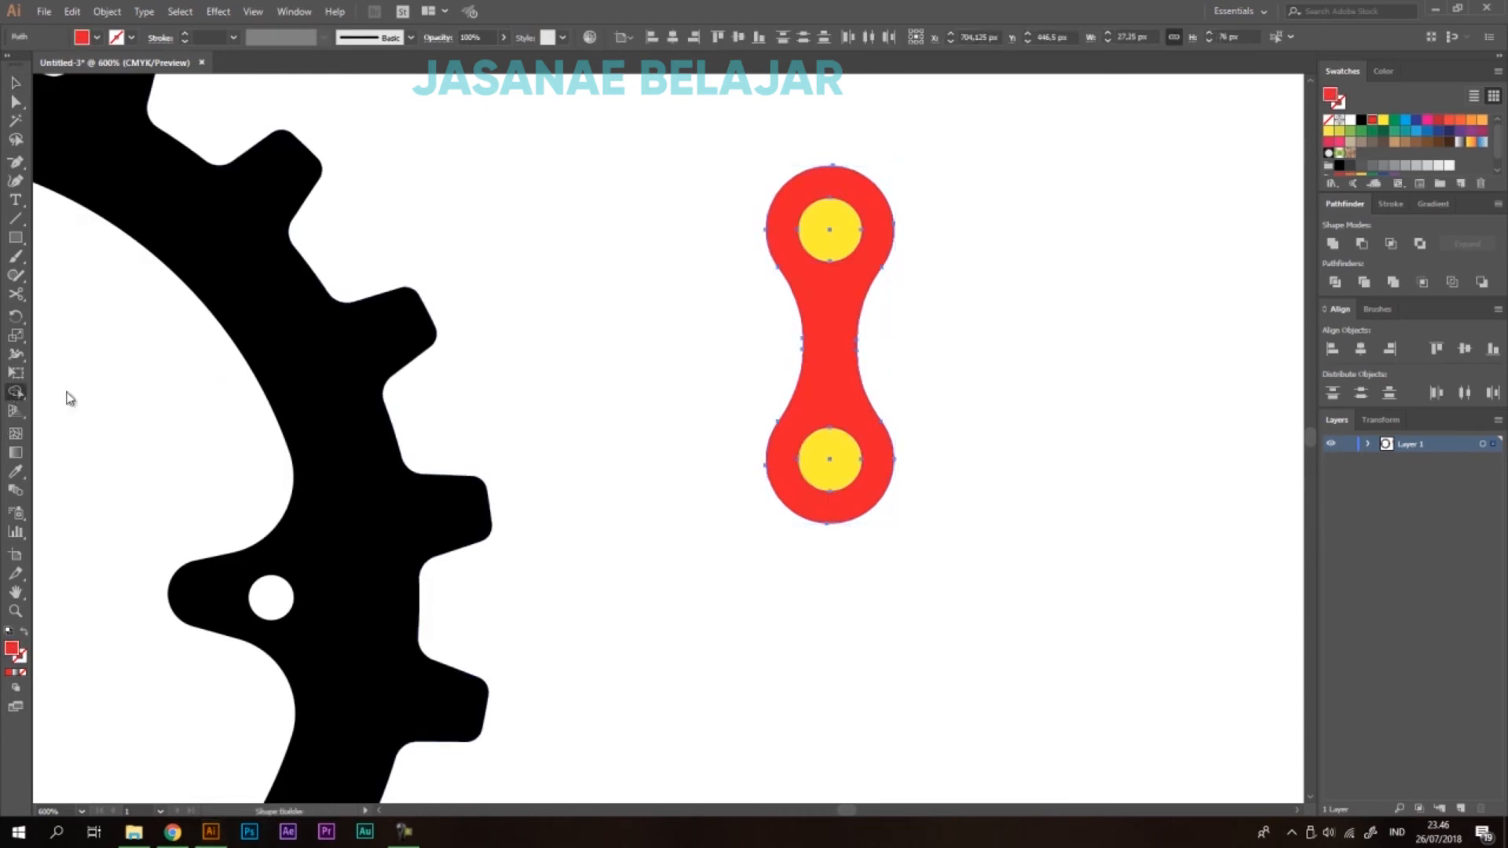
{"action": "left_click", "coordinate": [830, 230], "text": "alt"}
{"action": "left_click", "coordinate": [834, 460], "text": "alt"}
{"action": "key", "text": "v"}
{"action": "left_click", "coordinate": [872, 366]}
Move the red link farther away to the right of the gear, onto the empty part of the artboard.
{"action": "scroll", "coordinate": [868, 363], "scroll_direction": "down", "scroll_amount": 3}
{"action": "left_click", "coordinate": [835, 364]}
{"action": "left_click", "coordinate": [924, 358]}
{"action": "left_click_drag", "start_coordinate": [943, 314], "coordinate": [635, 339]}
{"action": "left_click_drag", "start_coordinate": [524, 389], "coordinate": [567, 350]}
{"action": "scroll", "coordinate": [1166, 352], "scroll_direction": "up", "scroll_amount": 3}
{"action": "scroll", "coordinate": [1090, 322], "scroll_direction": "down", "scroll_amount": 2}
{"action": "left_click_drag", "start_coordinate": [678, 407], "coordinate": [835, 363]}
{"action": "scroll", "coordinate": [765, 254], "scroll_direction": "up", "scroll_amount": 1}
{"action": "scroll", "coordinate": [768, 260], "scroll_direction": "up", "scroll_amount": 1}
{"action": "left_click", "coordinate": [768, 260]}
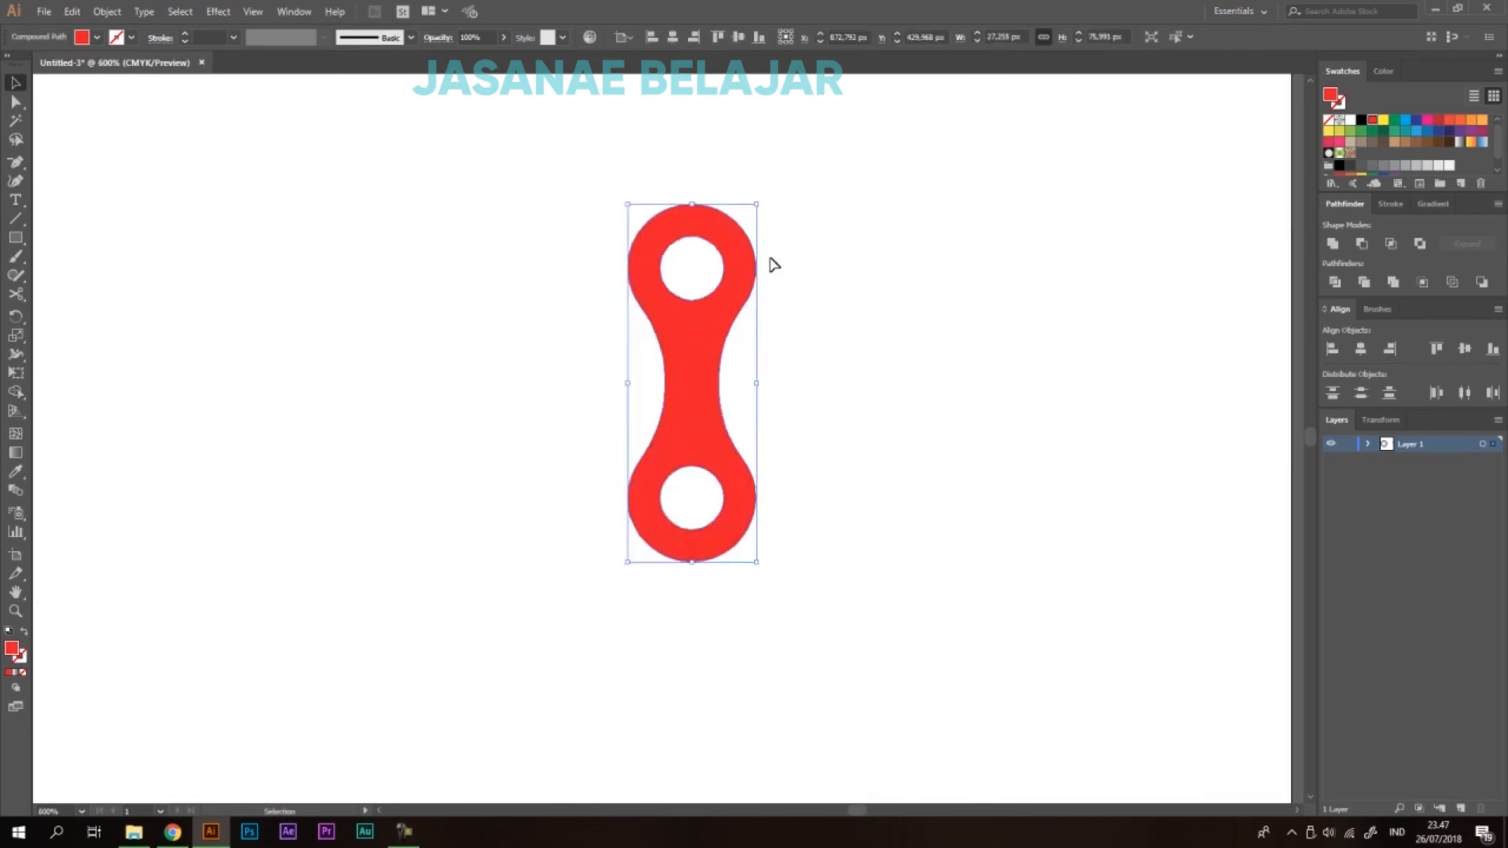
Copy the red link, rotate the copy 90° and place its right hole exactly over the vertical link's lower hole.
{"action": "left_click_drag", "start_coordinate": [701, 353], "coordinate": [1011, 353]}
{"action": "left_click_drag", "start_coordinate": [1071, 200], "coordinate": [1168, 515]}
{"action": "left_click", "coordinate": [1168, 515]}
{"action": "left_click_drag", "start_coordinate": [1048, 384], "coordinate": [619, 498]}
{"action": "scroll", "coordinate": [990, 455], "scroll_direction": "down", "scroll_amount": 3}
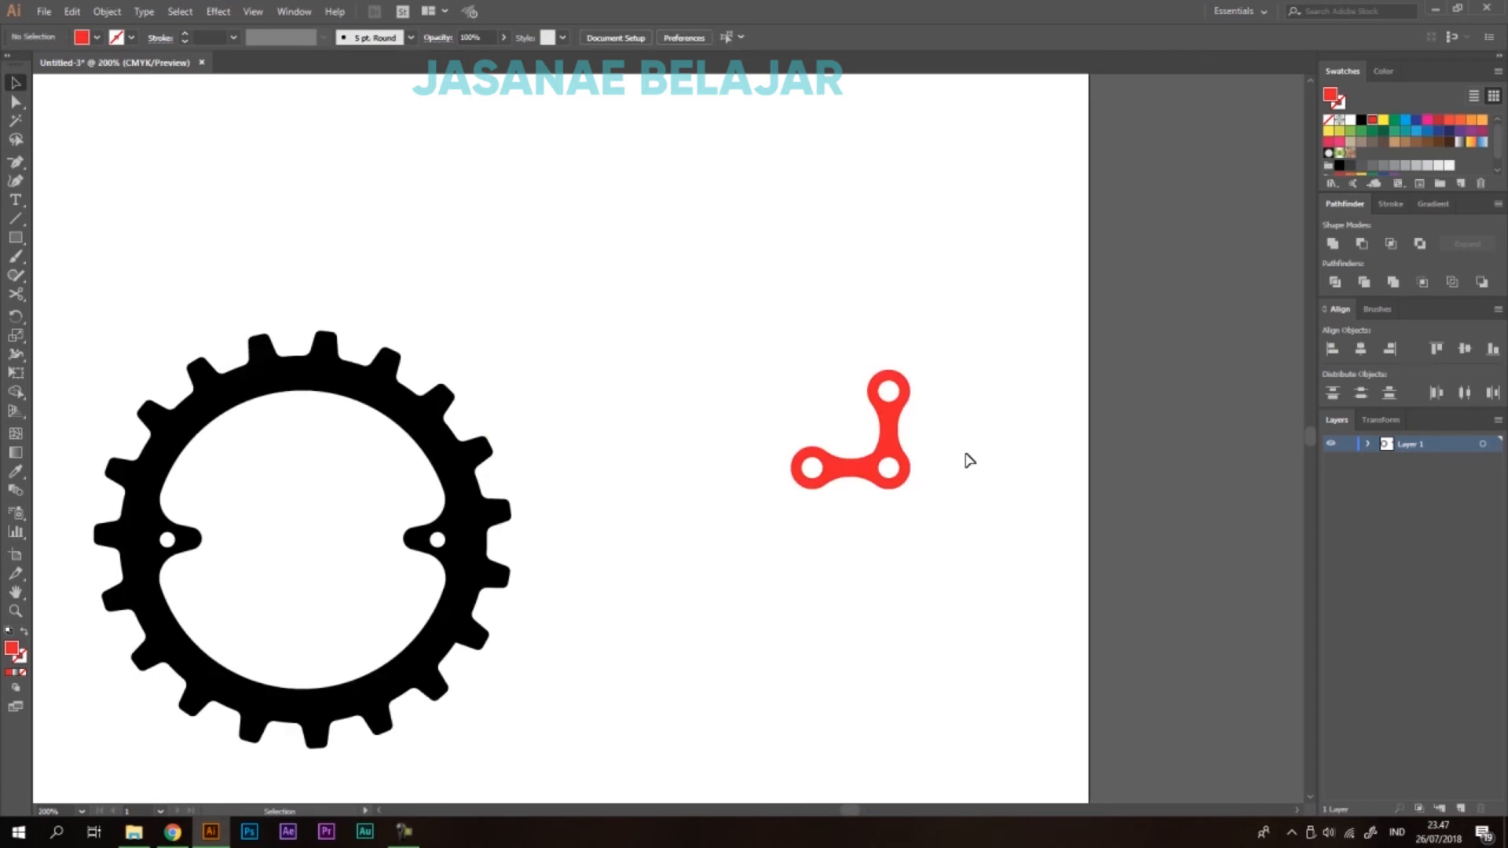
Try a yellow fill on the vertical link.
{"action": "scroll", "coordinate": [988, 477], "scroll_direction": "up", "scroll_amount": 2}
{"action": "scroll", "coordinate": [819, 380], "scroll_direction": "up", "scroll_amount": 1}
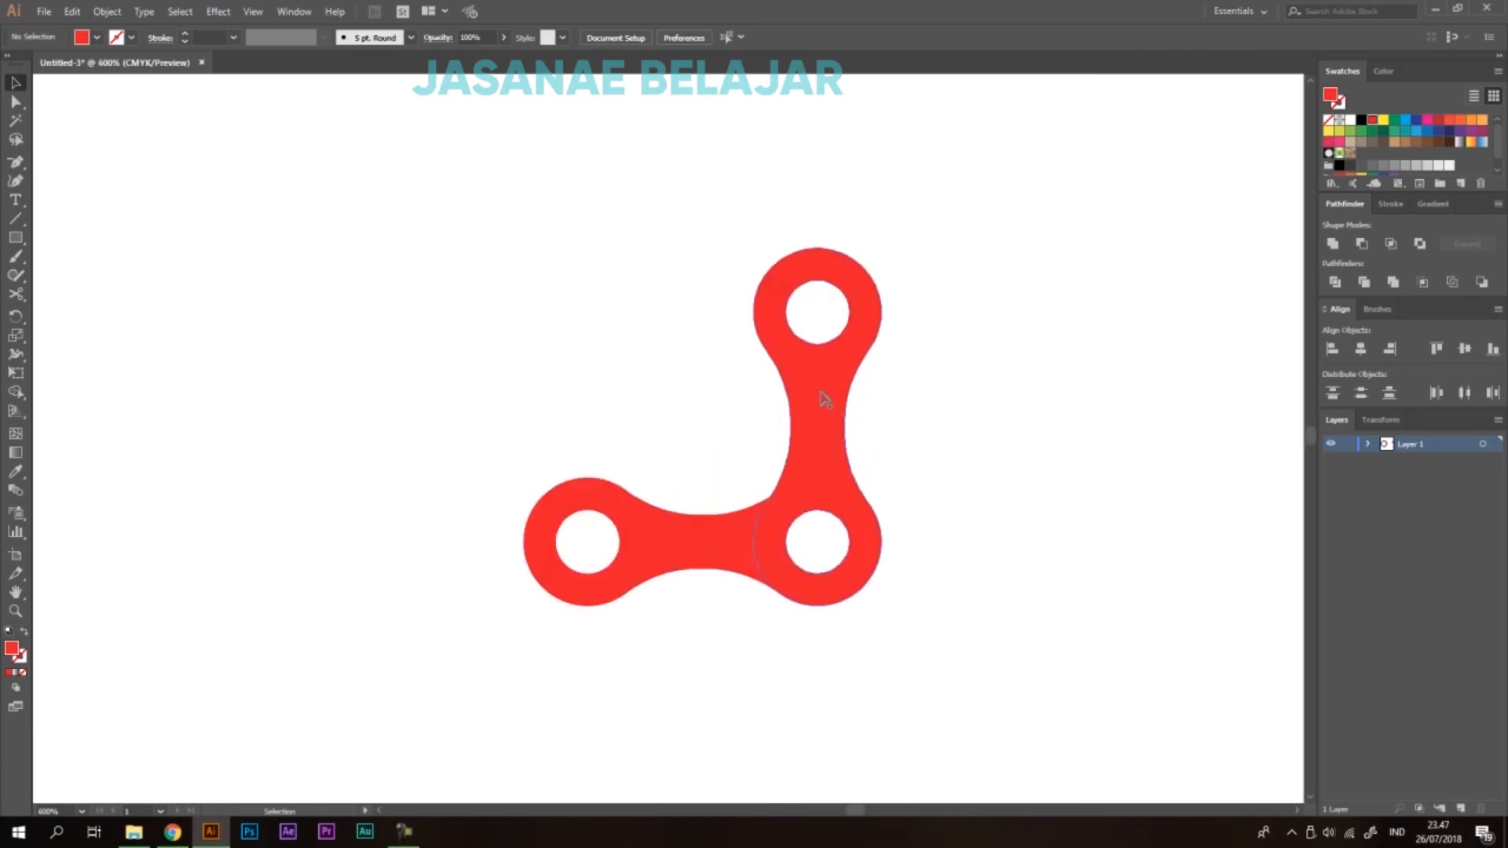
{"action": "left_click_drag", "start_coordinate": [816, 382], "coordinate": [920, 325]}
{"action": "key", "text": "ctrl+z"}
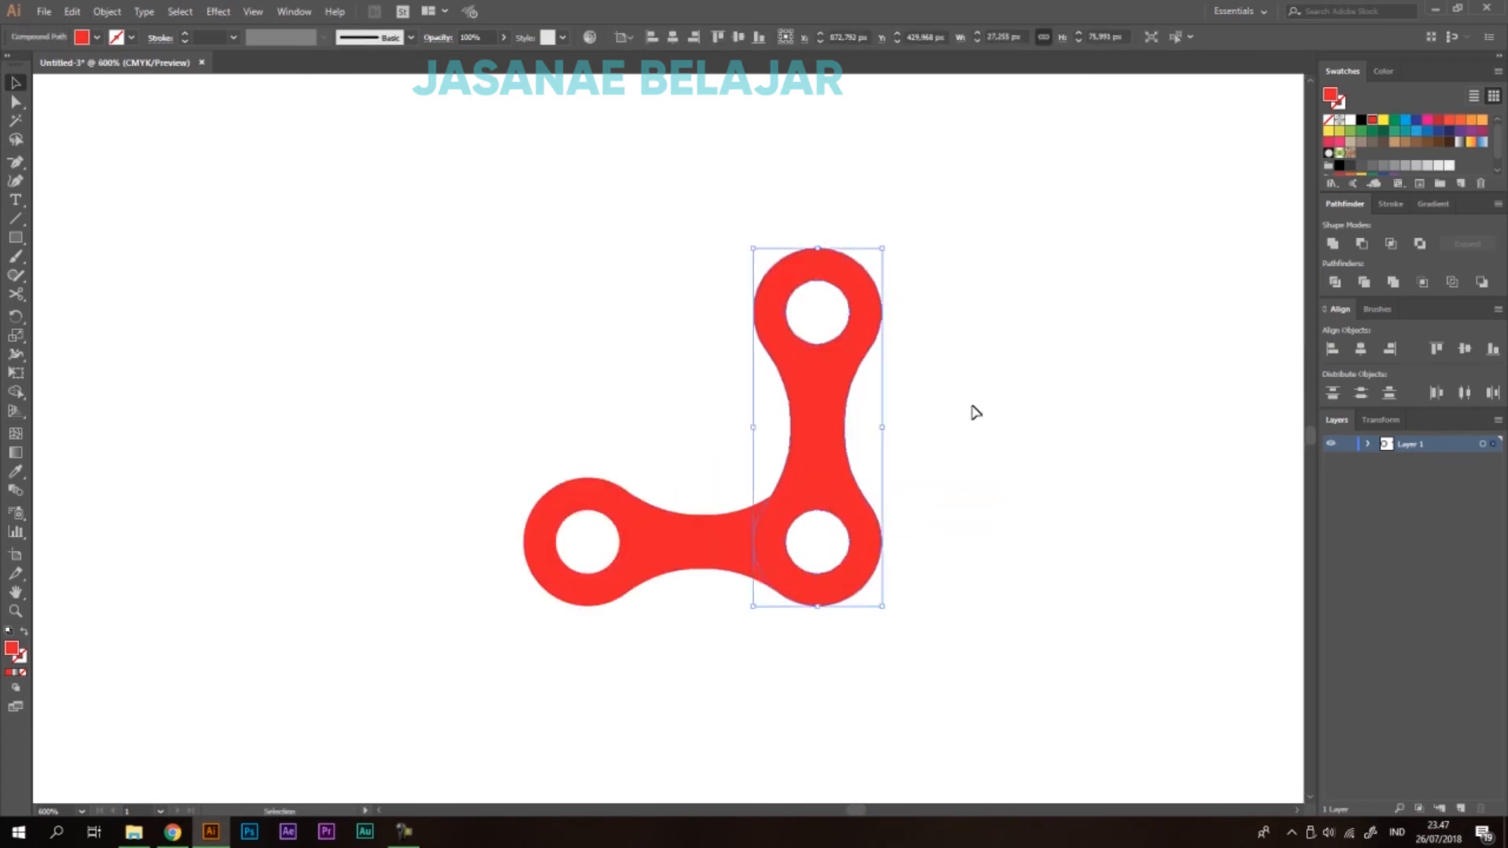
{"action": "left_click", "coordinate": [1384, 121]}
{"action": "left_click", "coordinate": [1164, 366]}
{"action": "scroll", "coordinate": [900, 266], "scroll_direction": "down", "scroll_amount": 2}
{"action": "left_click_drag", "start_coordinate": [856, 308], "coordinate": [836, 300]}
{"action": "key", "text": "ctrl+z"}
Fill the vertical link with green.
{"action": "left_click", "coordinate": [1395, 122]}
{"action": "left_click", "coordinate": [1044, 259]}
{"action": "scroll", "coordinate": [843, 318], "scroll_direction": "up", "scroll_amount": 2}
Rotate the green link by exactly 30°.
{"action": "left_click_drag", "start_coordinate": [1042, 246], "coordinate": [831, 354]}
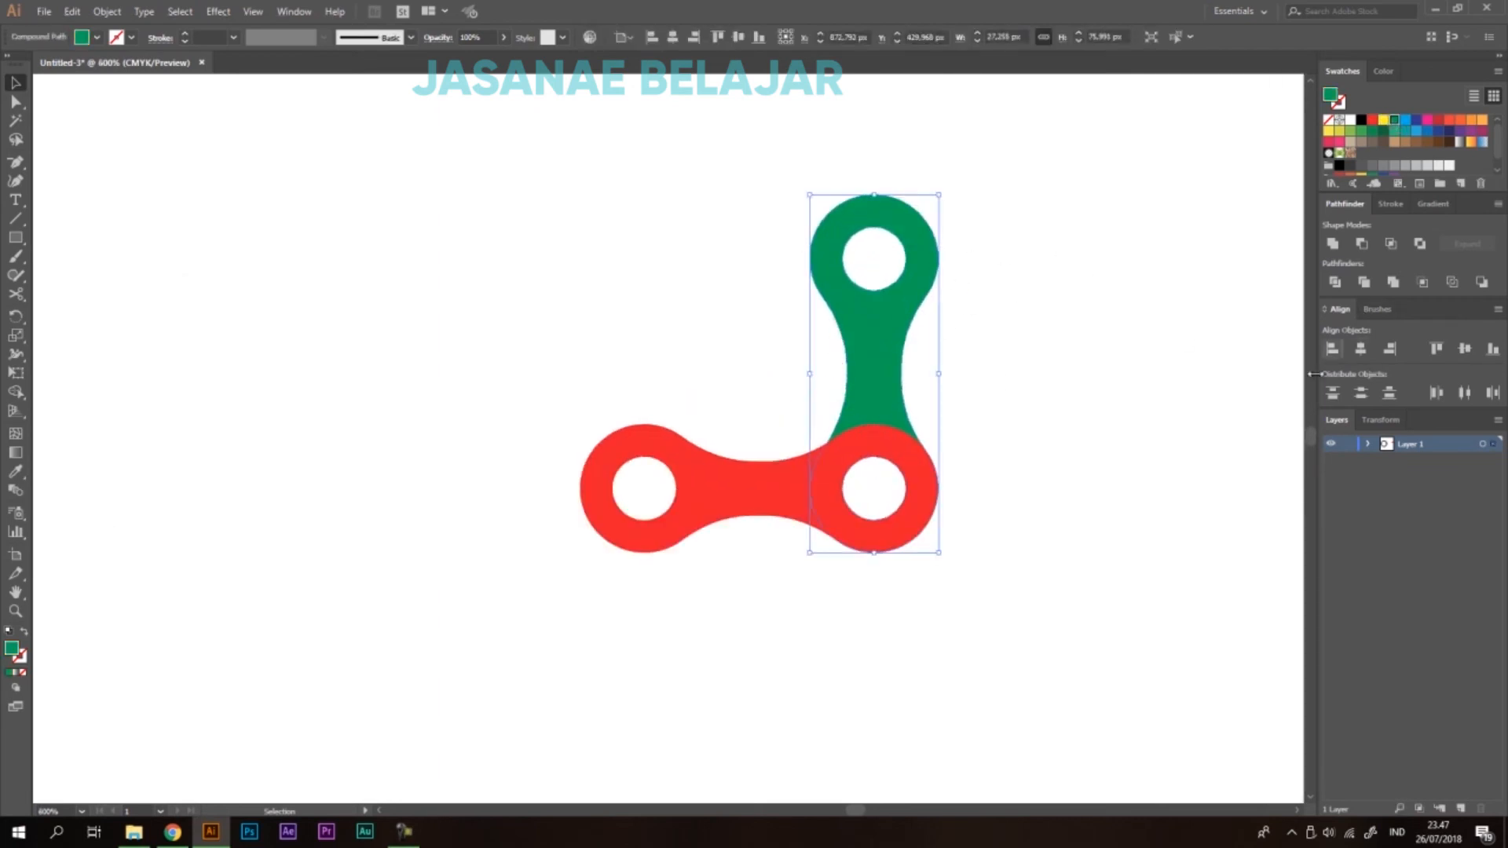
{"action": "left_click", "coordinate": [1036, 242]}
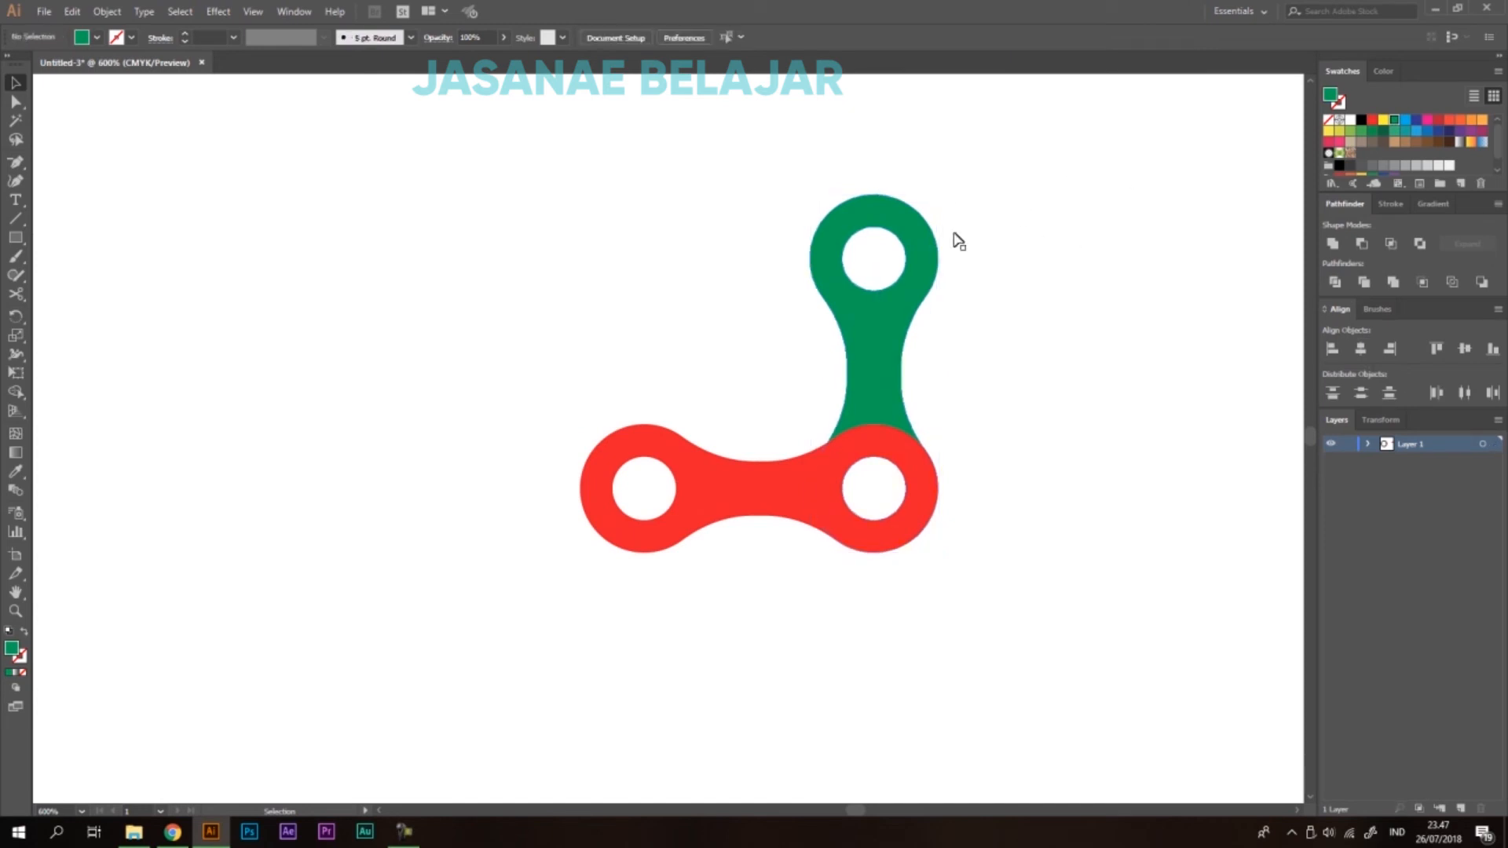
{"action": "left_click", "coordinate": [930, 271]}
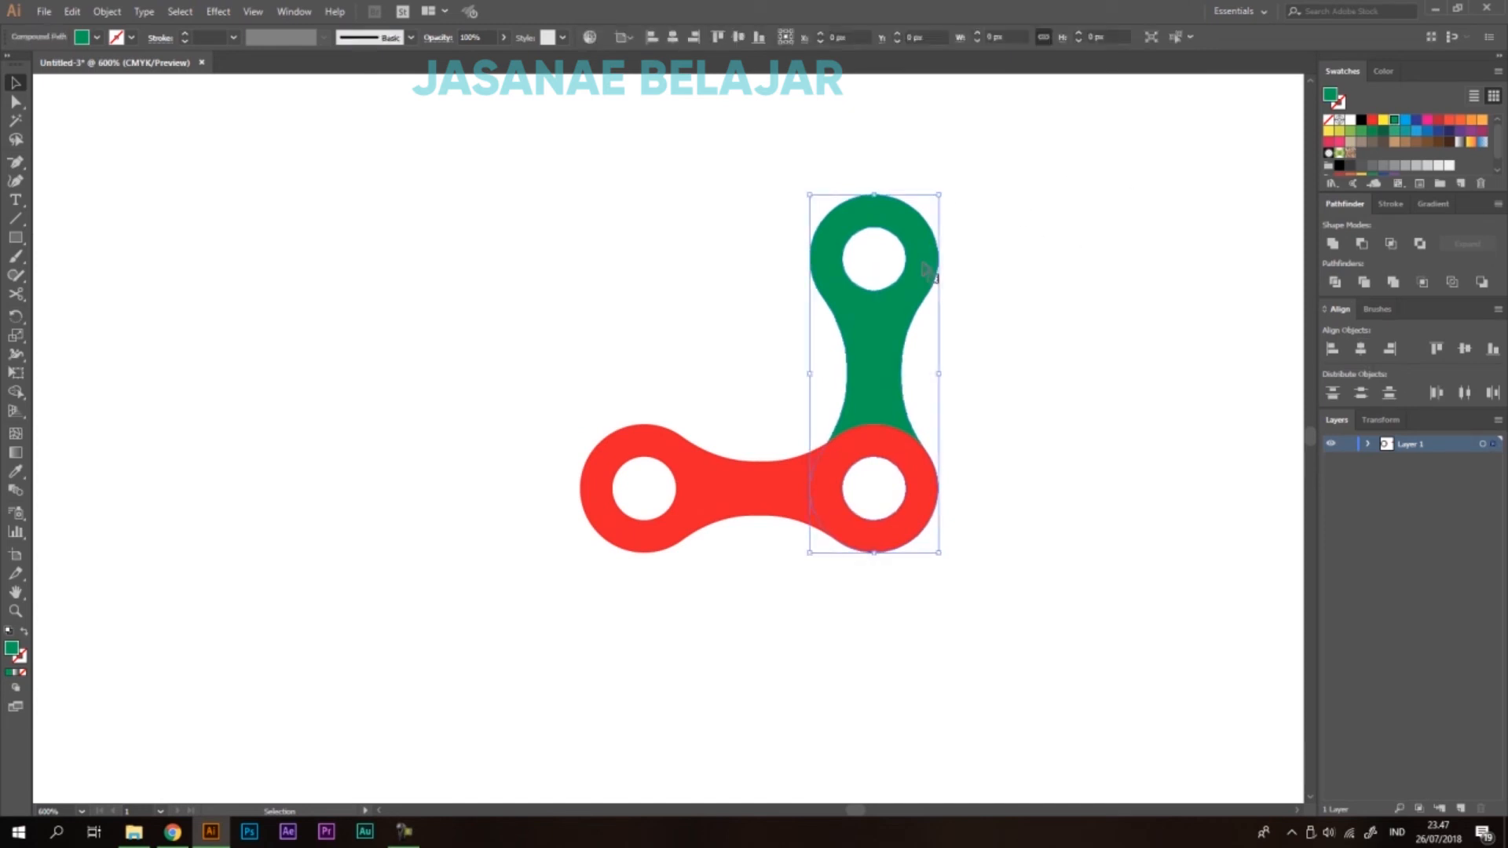
{"action": "left_click", "coordinate": [1382, 421]}
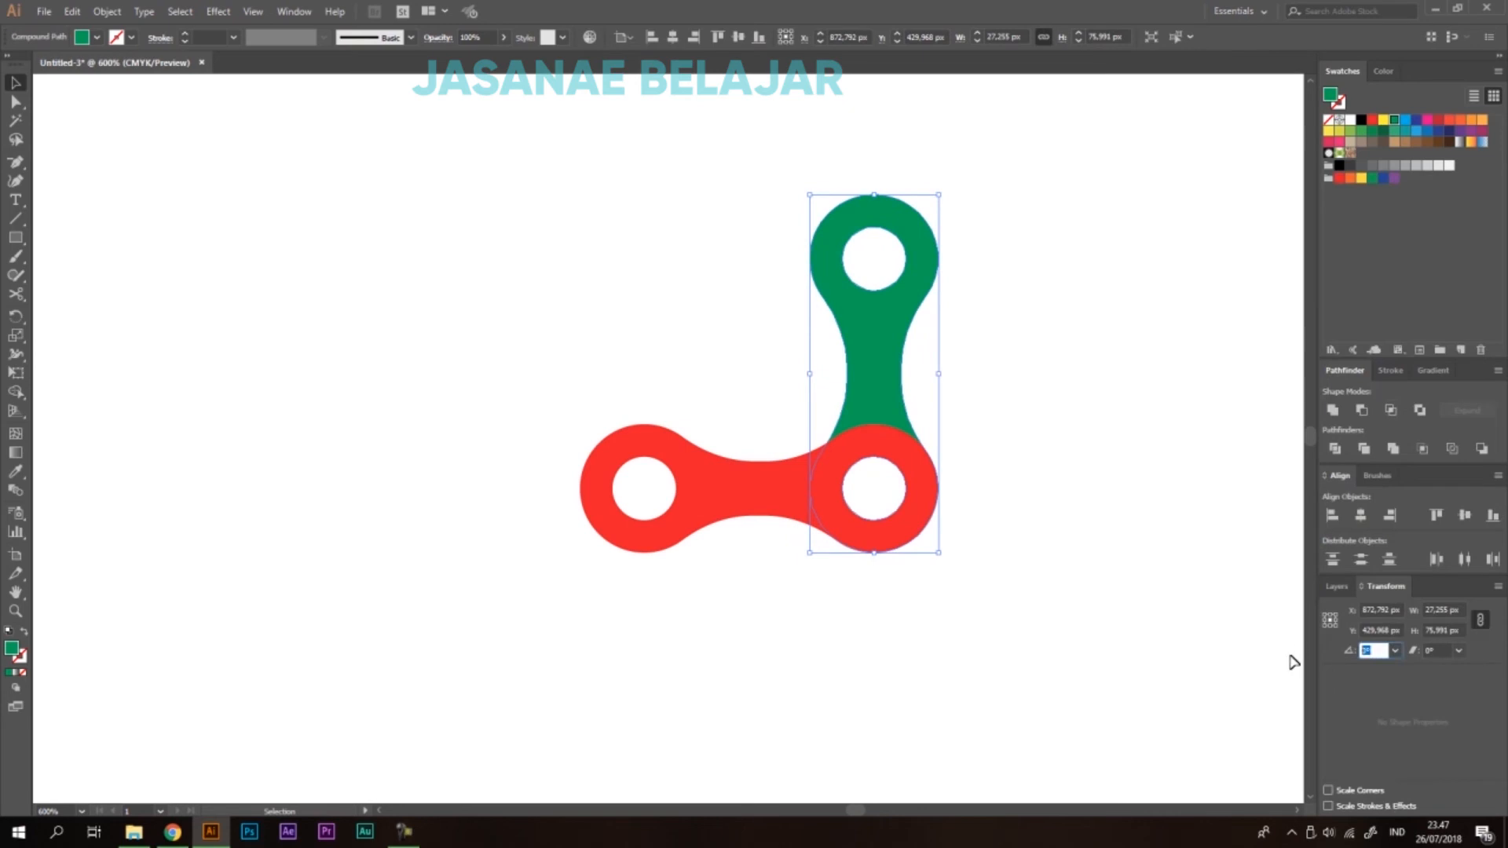
{"action": "key", "text": "Return"}
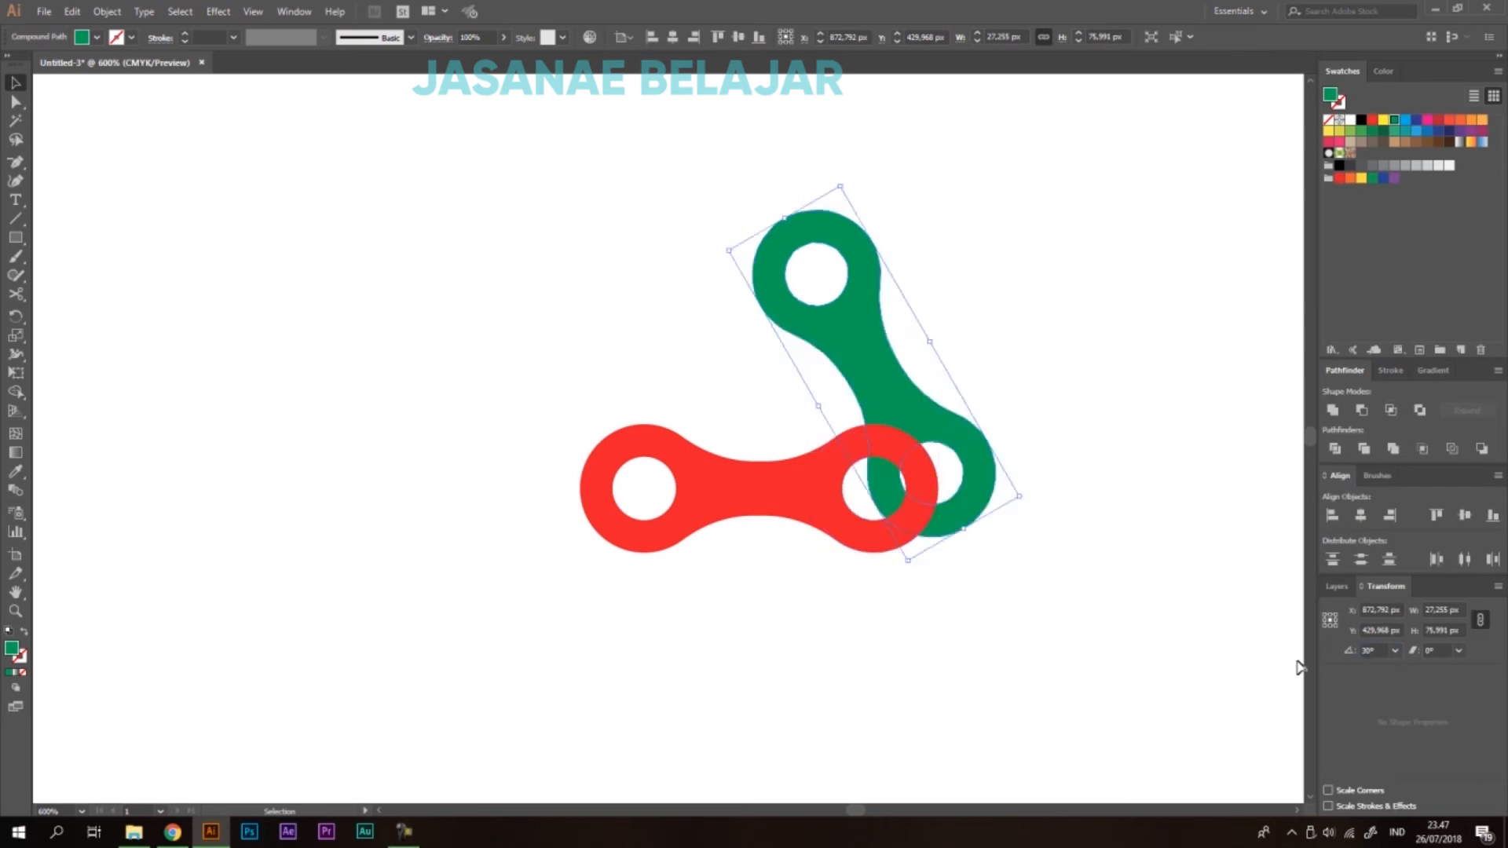
Move the rotated green link so its lower hole sits exactly over the red link's right hole.
{"action": "scroll", "coordinate": [976, 476], "scroll_direction": "up", "scroll_amount": 3}
{"action": "left_click_drag", "start_coordinate": [978, 487], "coordinate": [825, 531]}
{"action": "scroll", "coordinate": [990, 476], "scroll_direction": "down", "scroll_amount": 4}
{"action": "left_click", "coordinate": [776, 407]}
{"action": "scroll", "coordinate": [842, 440], "scroll_direction": "up", "scroll_amount": 1}
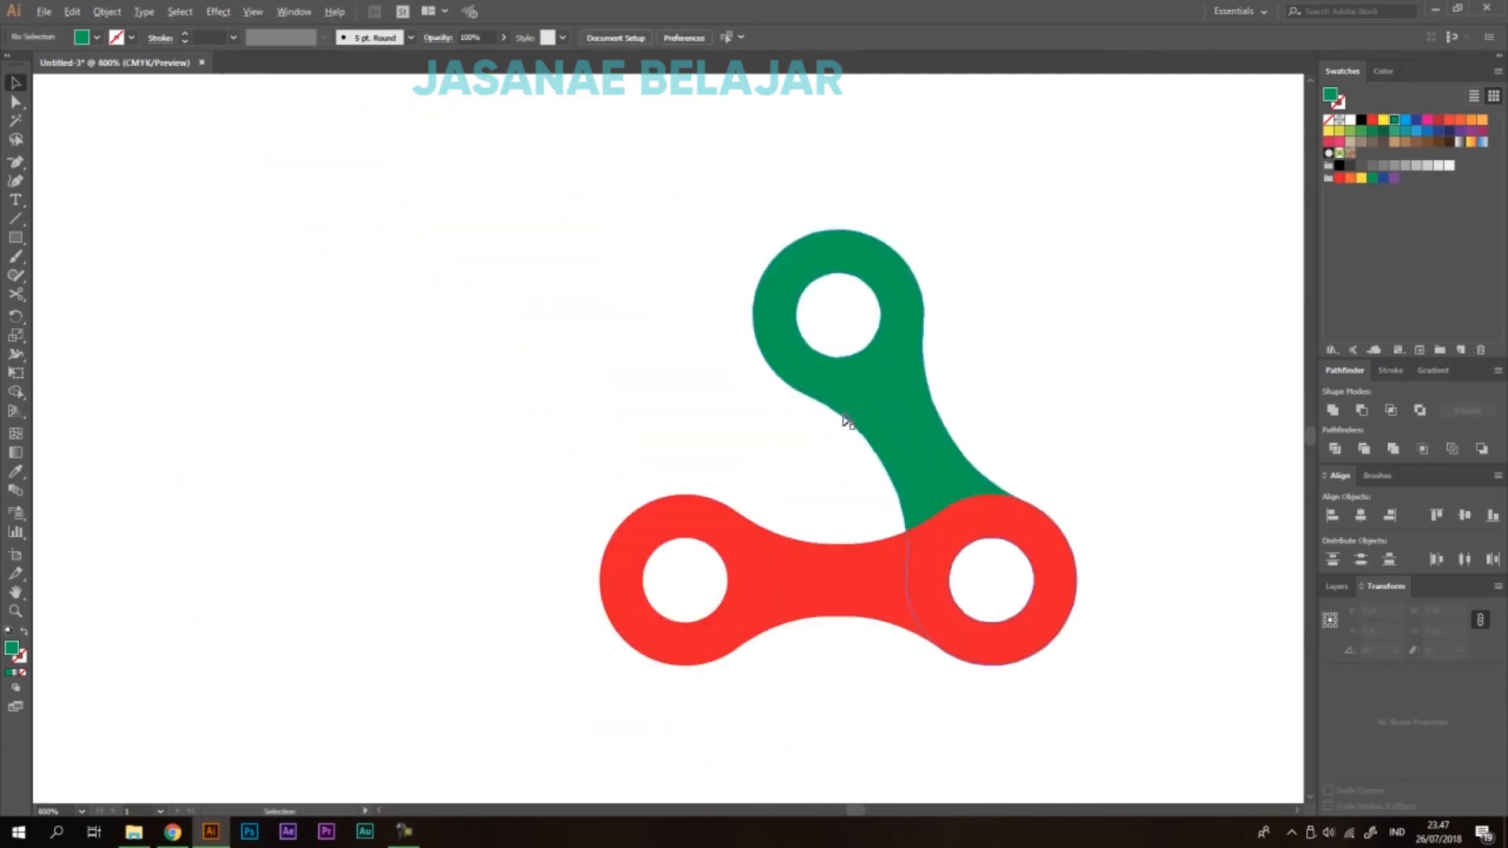
Create a mirrored copy of the green link, reflected across the vertical axis.
{"action": "left_click", "coordinate": [901, 406]}
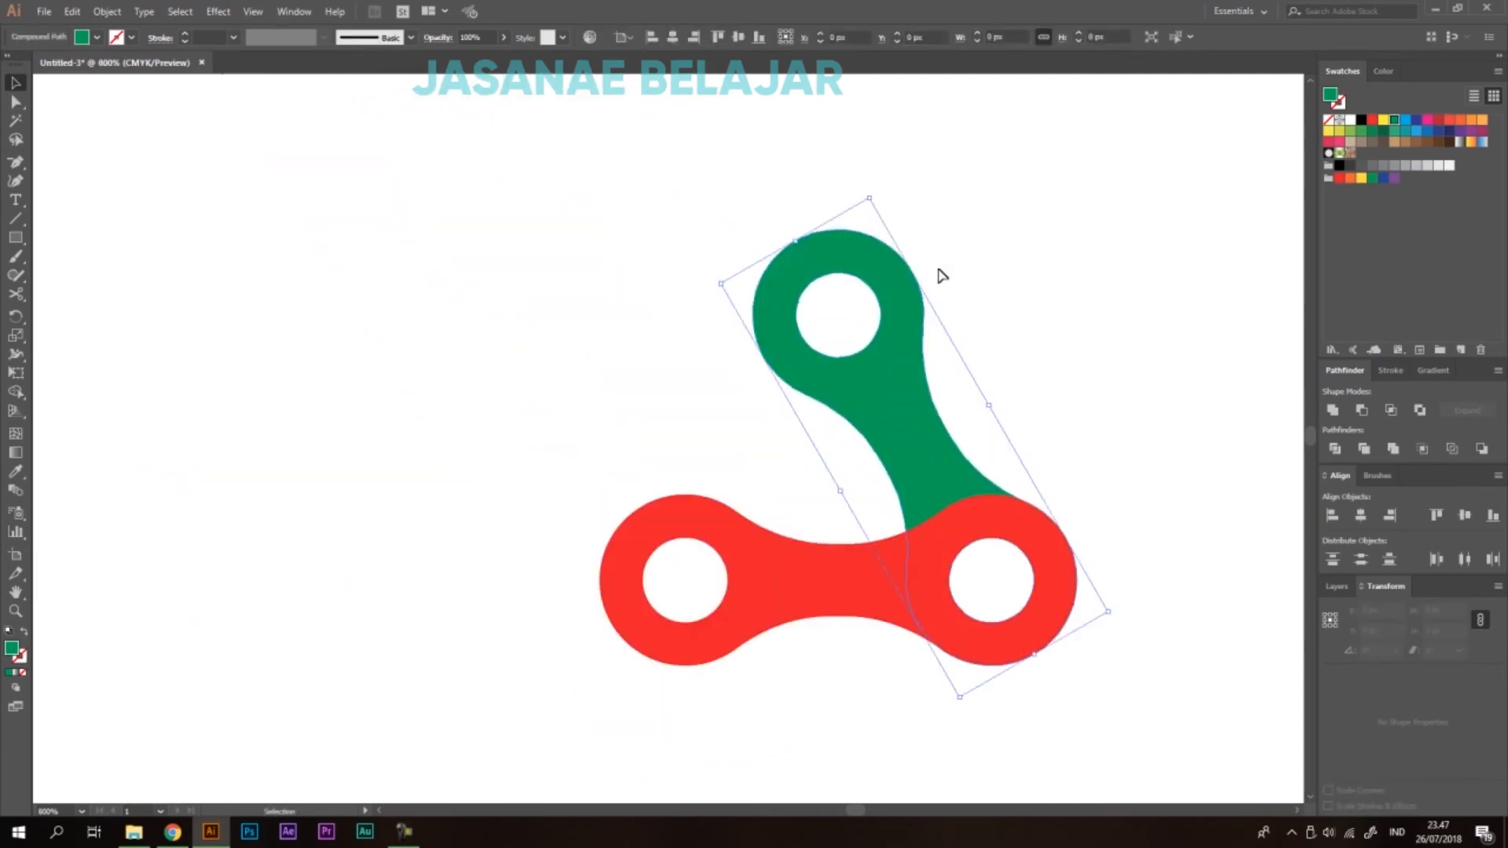
{"action": "right_click", "coordinate": [907, 394]}
{"action": "mouse_move", "coordinate": [1022, 529]}
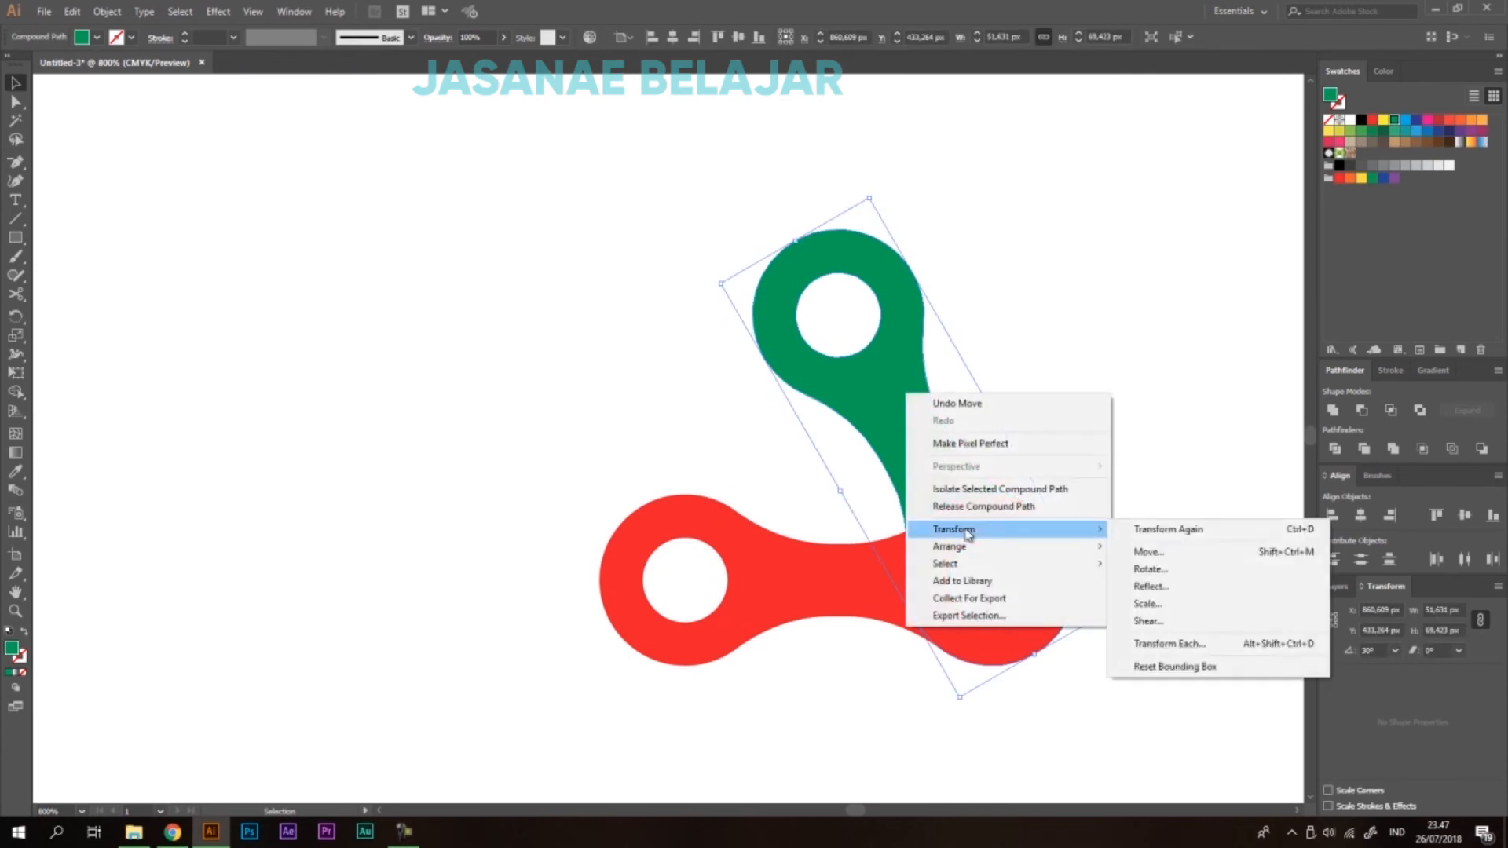
{"action": "left_click", "coordinate": [1171, 588]}
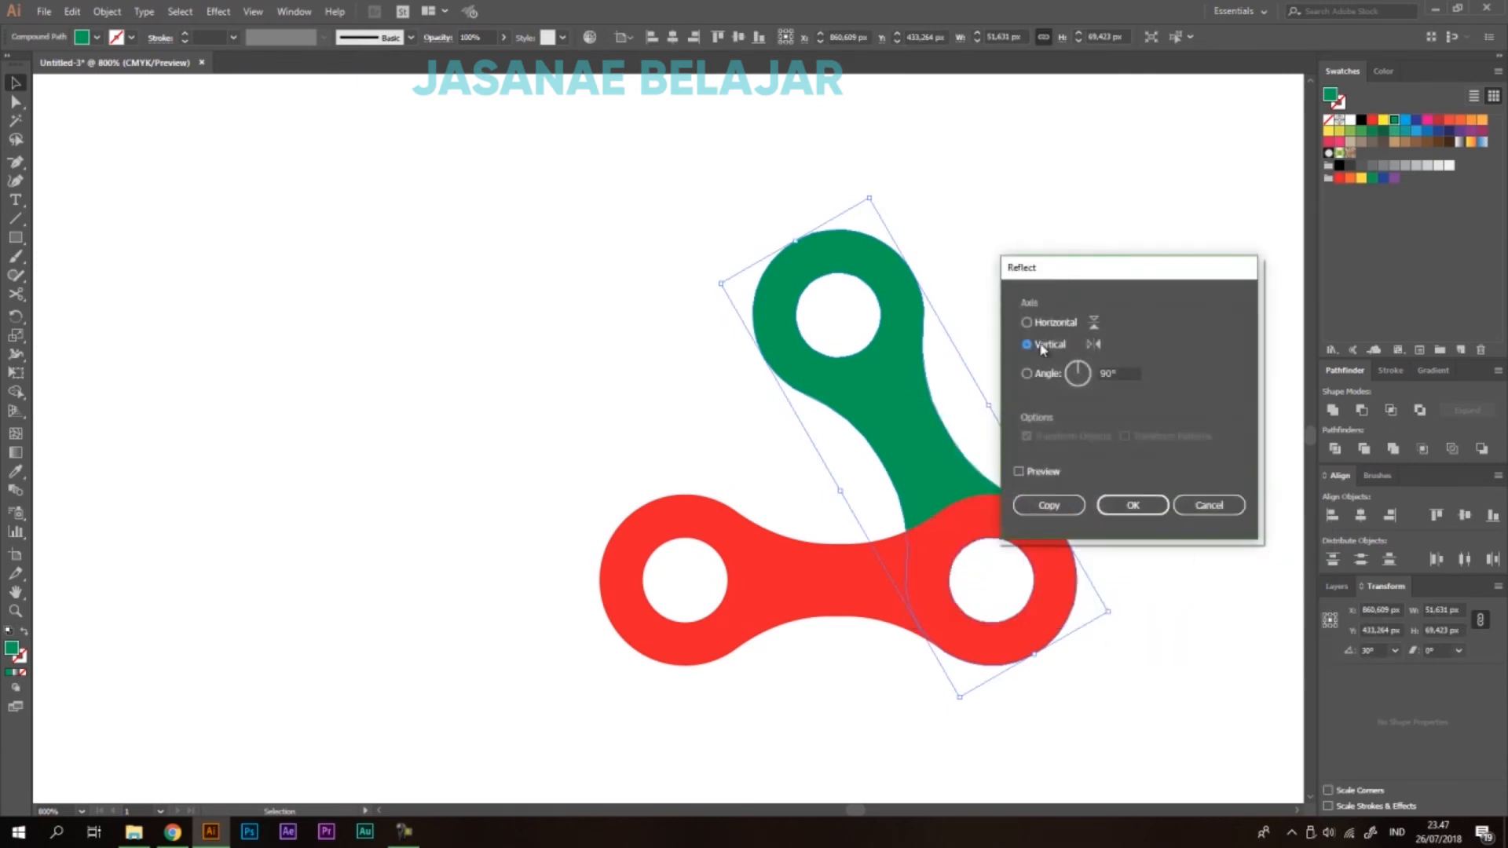
{"action": "left_click", "coordinate": [1049, 505]}
{"action": "left_click", "coordinate": [1188, 327]}
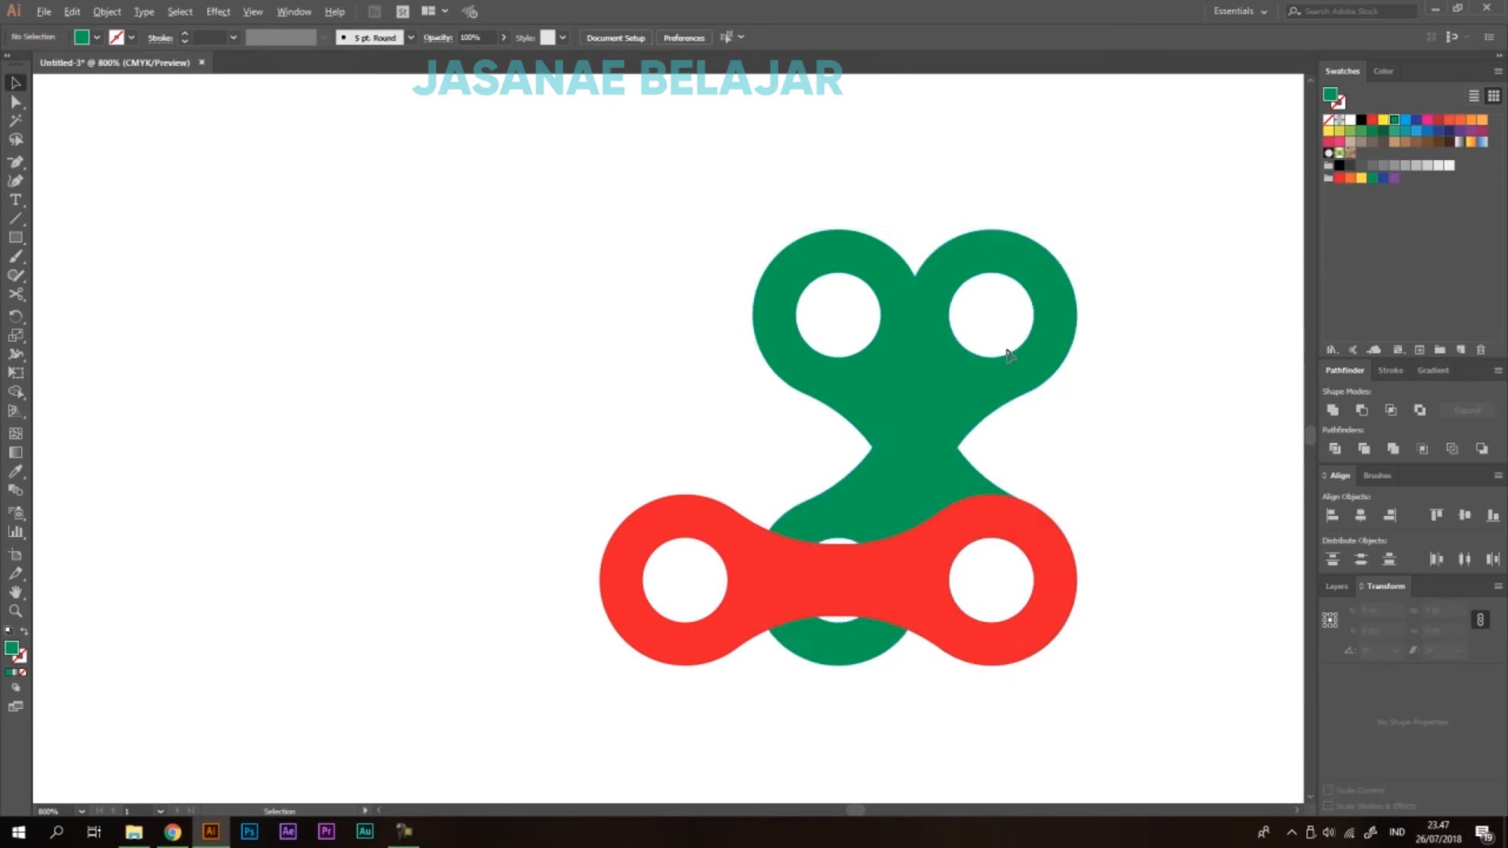
Place the mirrored link between the green link's upper hole and the red link's left hole, closing the triangle.
{"action": "scroll", "coordinate": [1011, 355], "scroll_direction": "up", "scroll_amount": 2}
{"action": "left_click_drag", "start_coordinate": [1100, 316], "coordinate": [840, 298]}
{"action": "scroll", "coordinate": [864, 307], "scroll_direction": "down", "scroll_amount": 3}
Fill the mirrored left-hand link with blue.
{"action": "left_click", "coordinate": [774, 346]}
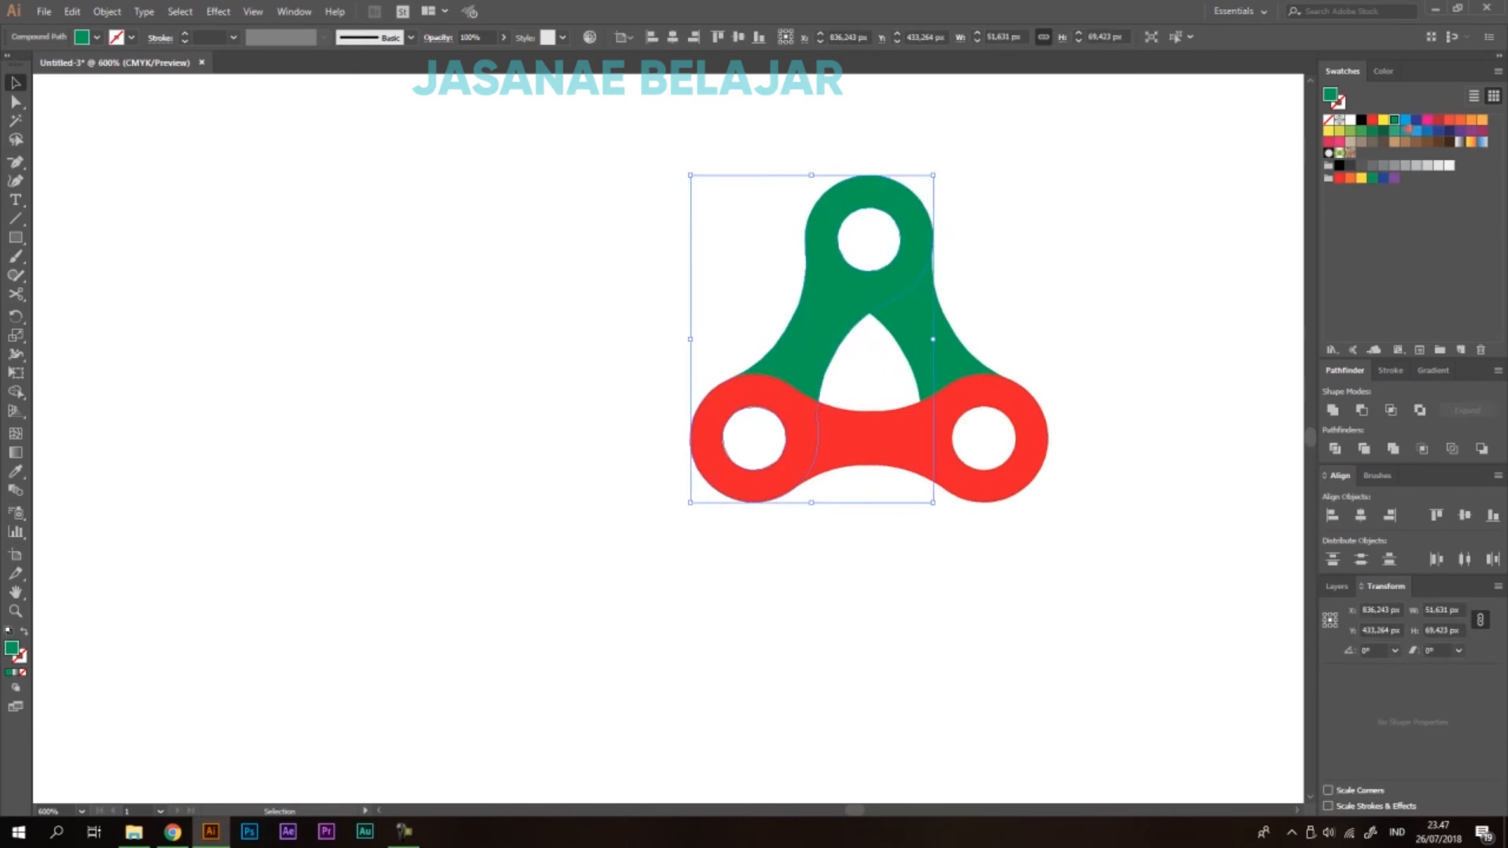
{"action": "left_click", "coordinate": [1405, 121]}
{"action": "left_click", "coordinate": [714, 331]}
{"action": "scroll", "coordinate": [722, 335], "scroll_direction": "down", "scroll_amount": 2}
{"action": "scroll", "coordinate": [706, 242], "scroll_direction": "up", "scroll_amount": 1}
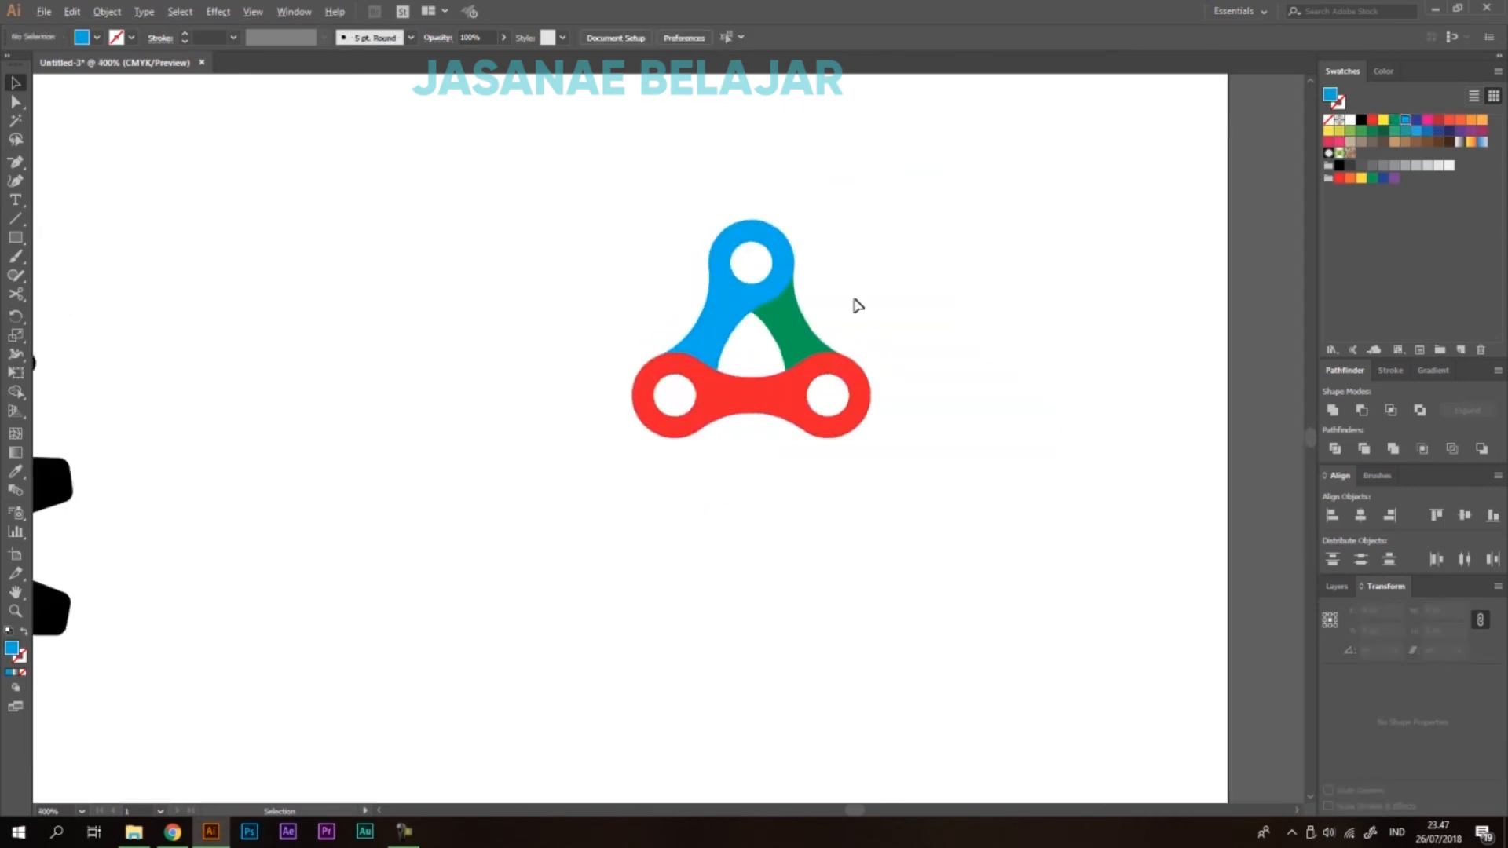
{"action": "scroll", "coordinate": [907, 318], "scroll_direction": "up", "scroll_amount": 1}
{"action": "scroll", "coordinate": [932, 401], "scroll_direction": "down", "scroll_amount": 1}
{"action": "scroll", "coordinate": [801, 349], "scroll_direction": "up", "scroll_amount": 1}
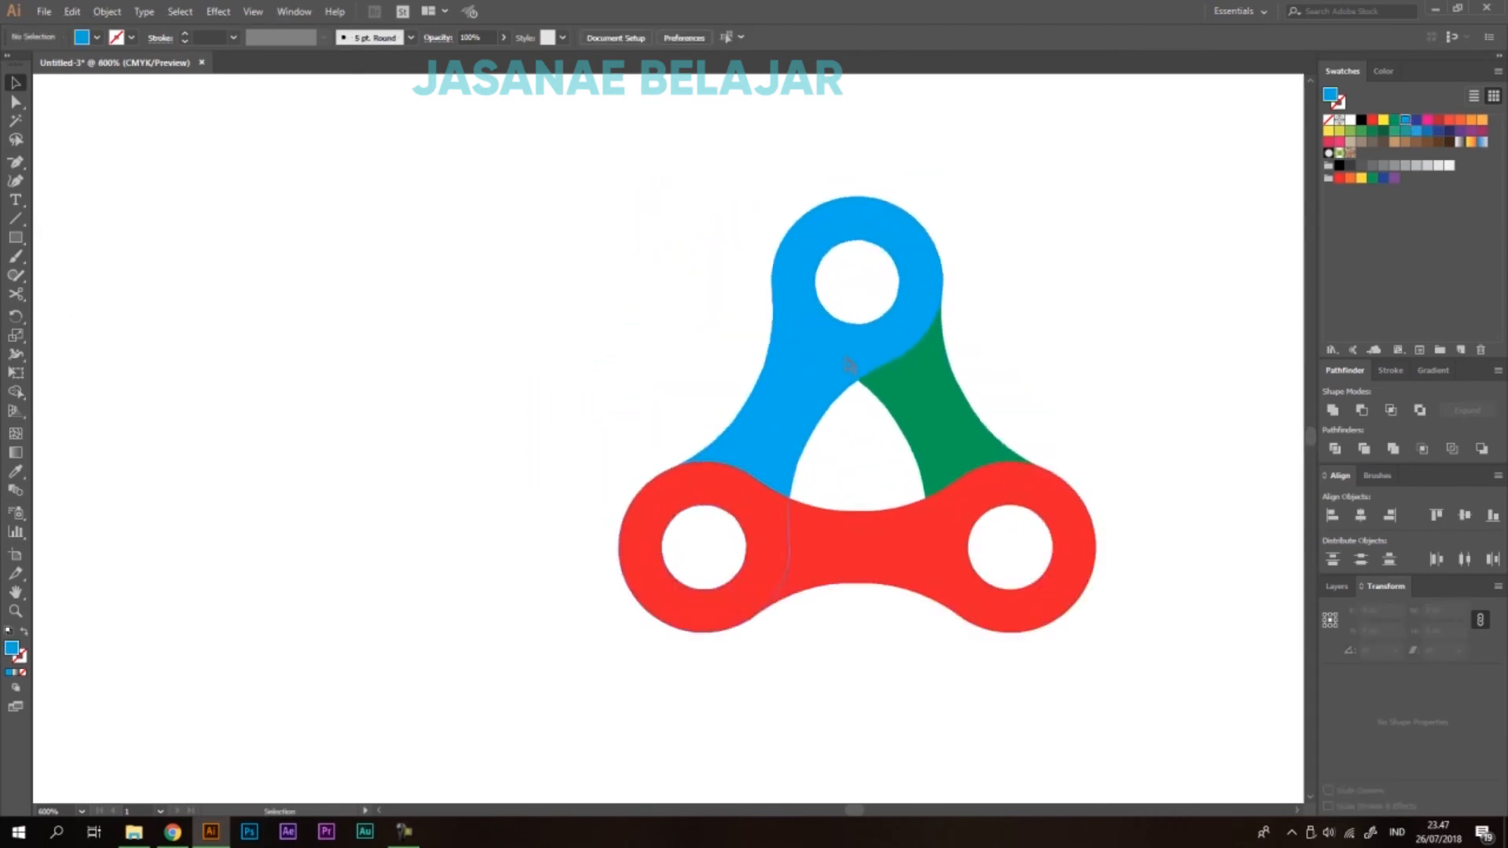
Bring the green link to the front of the stacking order.
{"action": "left_click_drag", "start_coordinate": [954, 420], "coordinate": [1046, 373]}
{"action": "key", "text": "ctrl+z"}
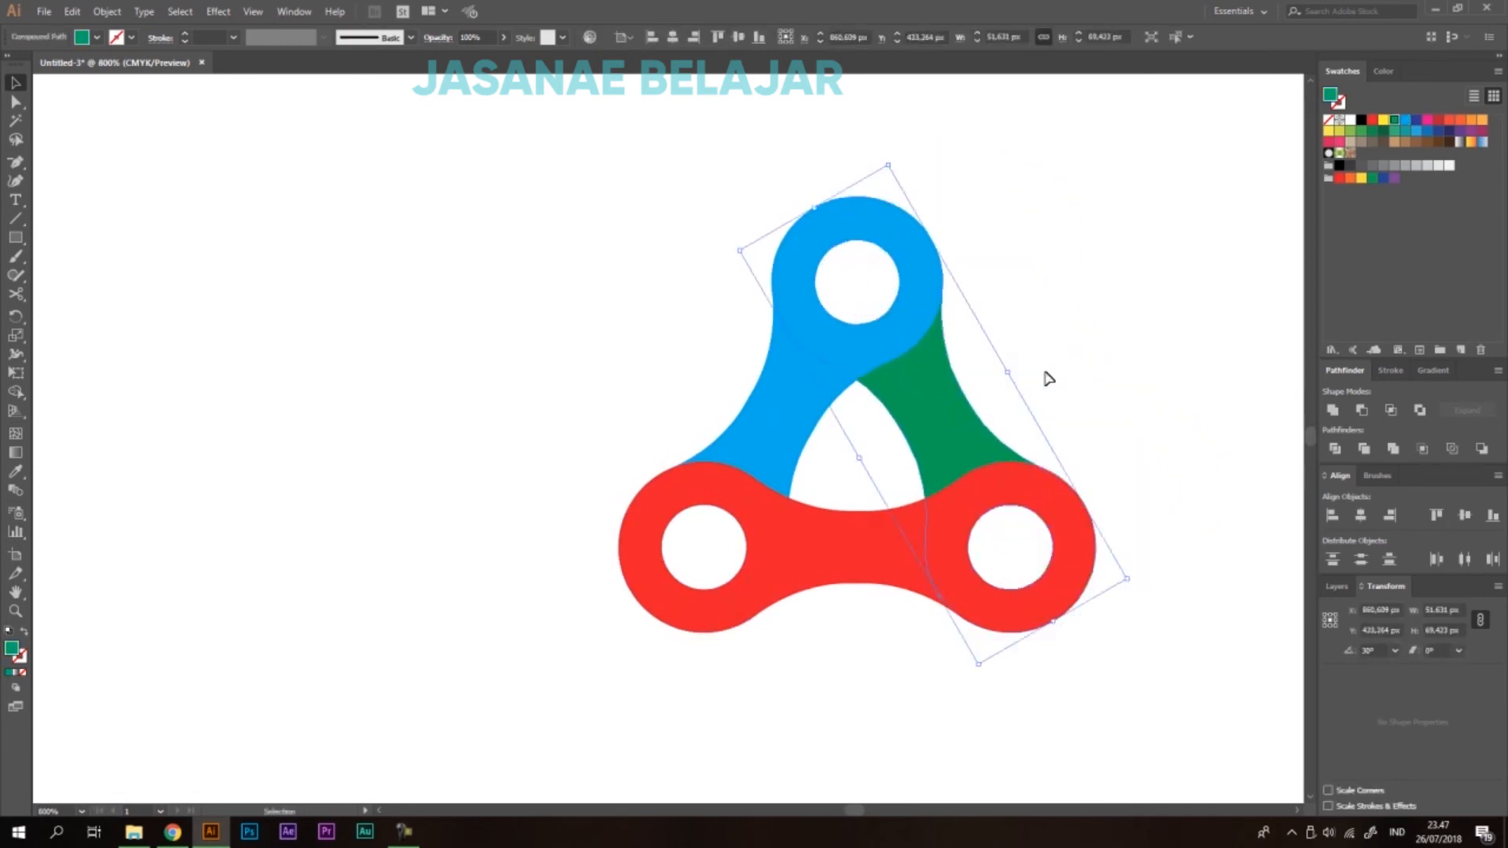
{"action": "right_click", "coordinate": [939, 406]}
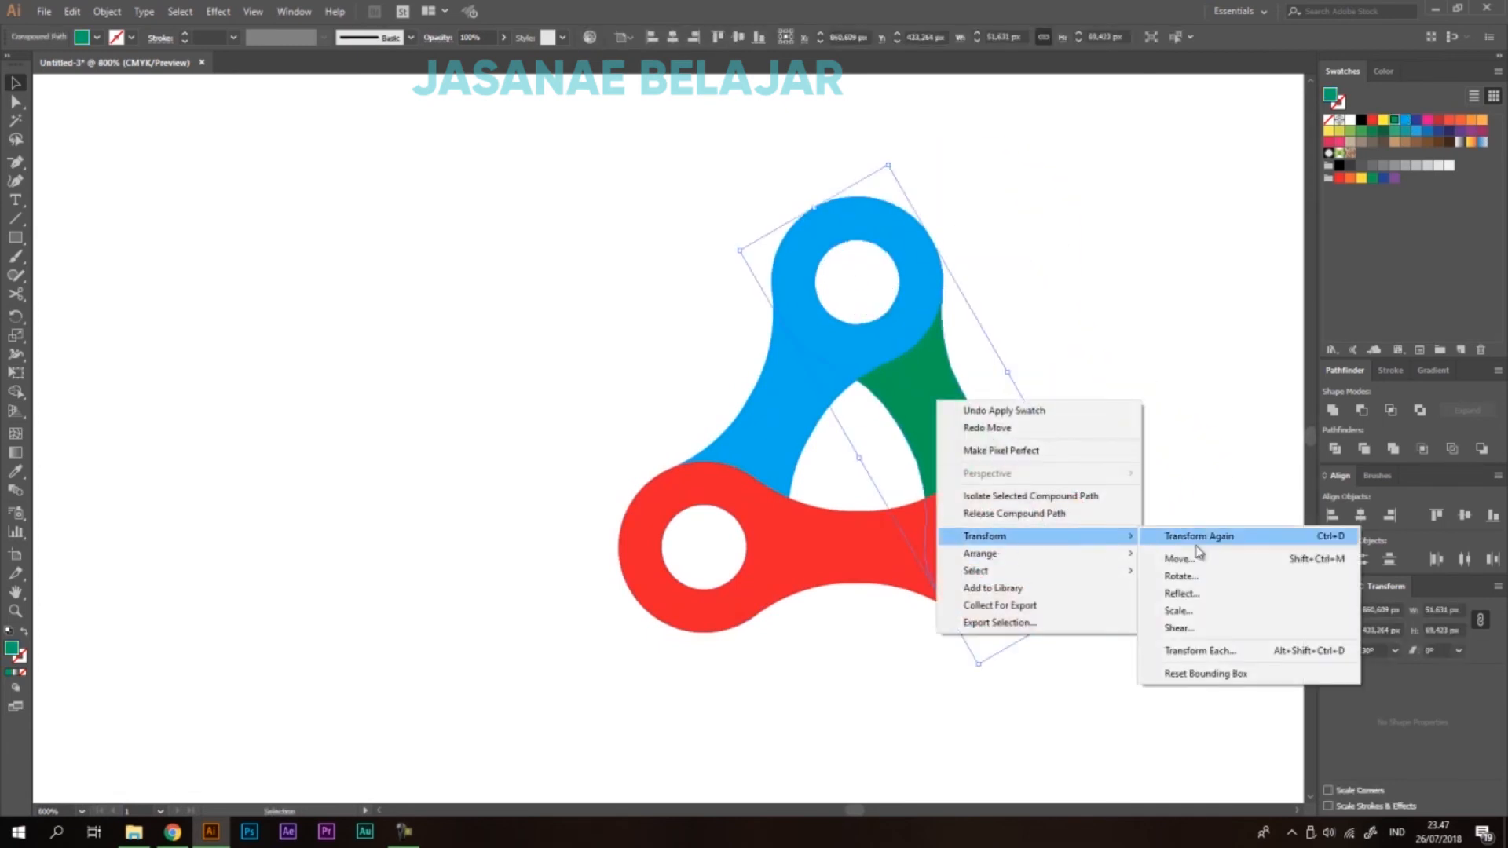
{"action": "mouse_move", "coordinate": [1069, 554]}
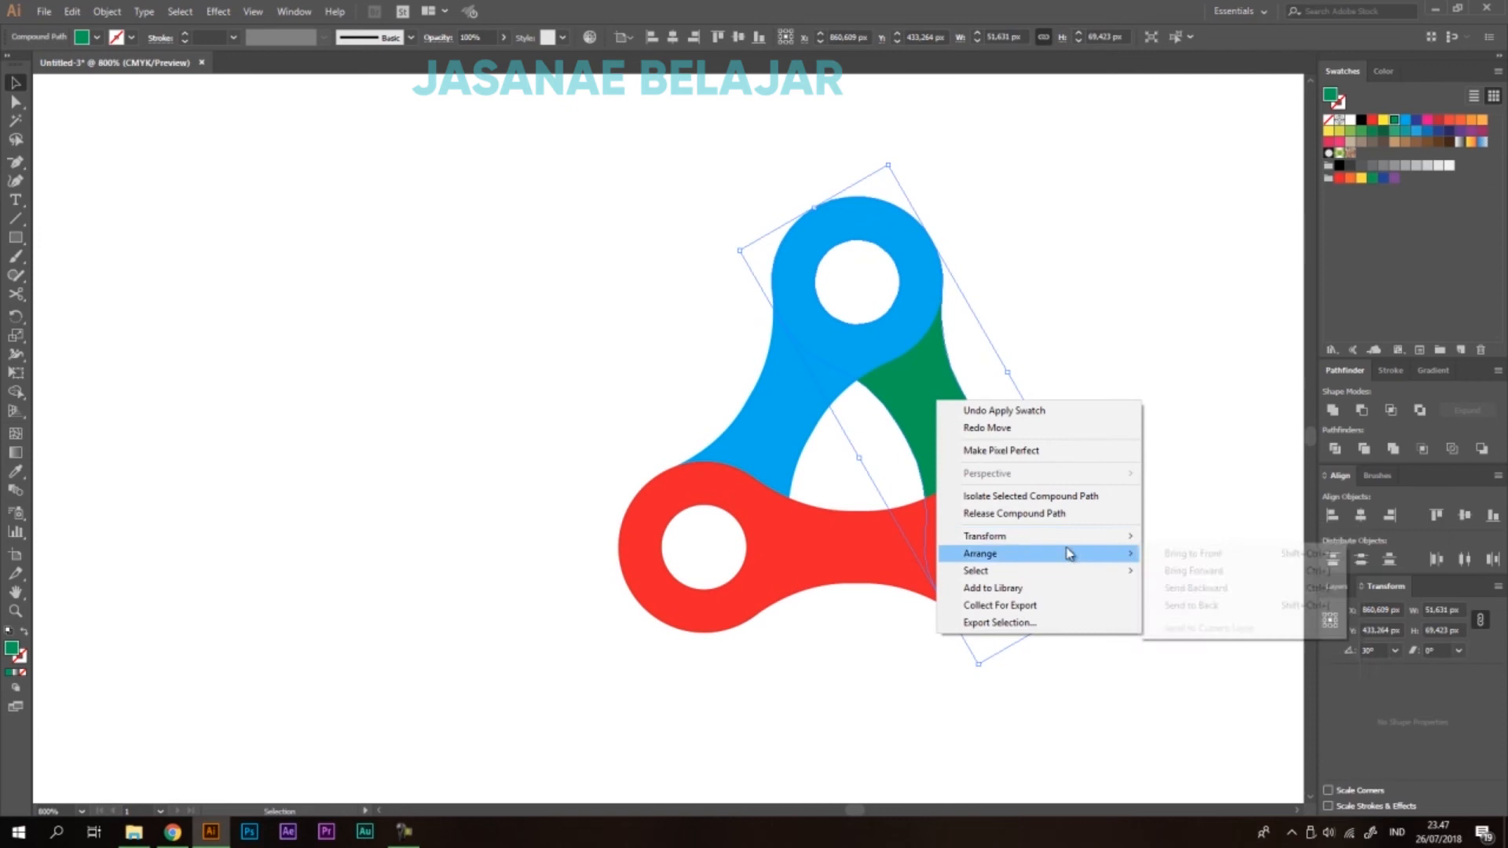
{"action": "left_click", "coordinate": [1182, 559]}
{"action": "left_click", "coordinate": [1118, 363]}
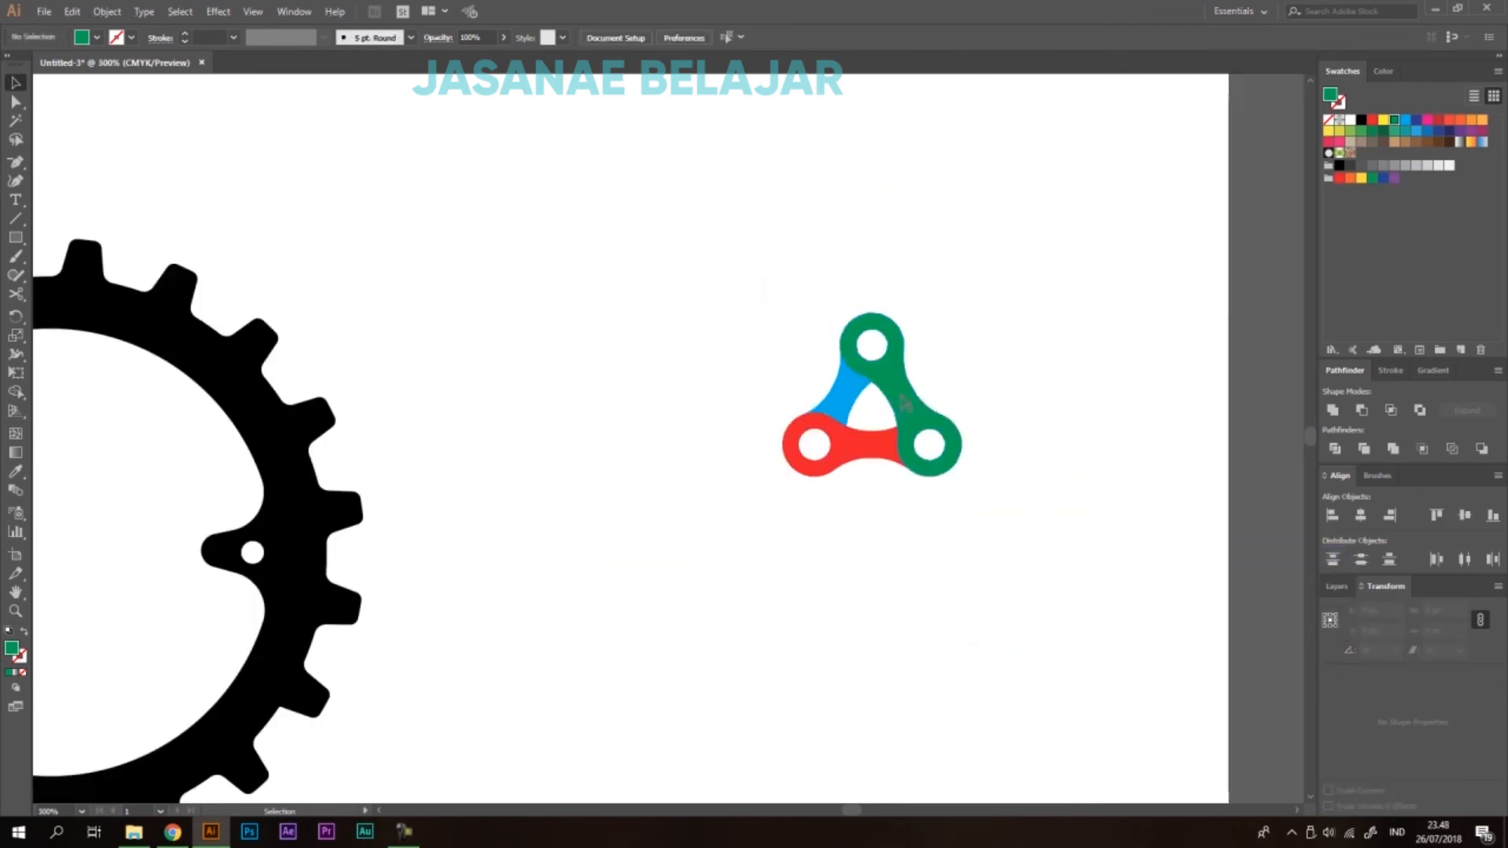
Offset the green link's path by 2 px with Miter joins and a miter limit of 4.
{"action": "left_click", "coordinate": [887, 369]}
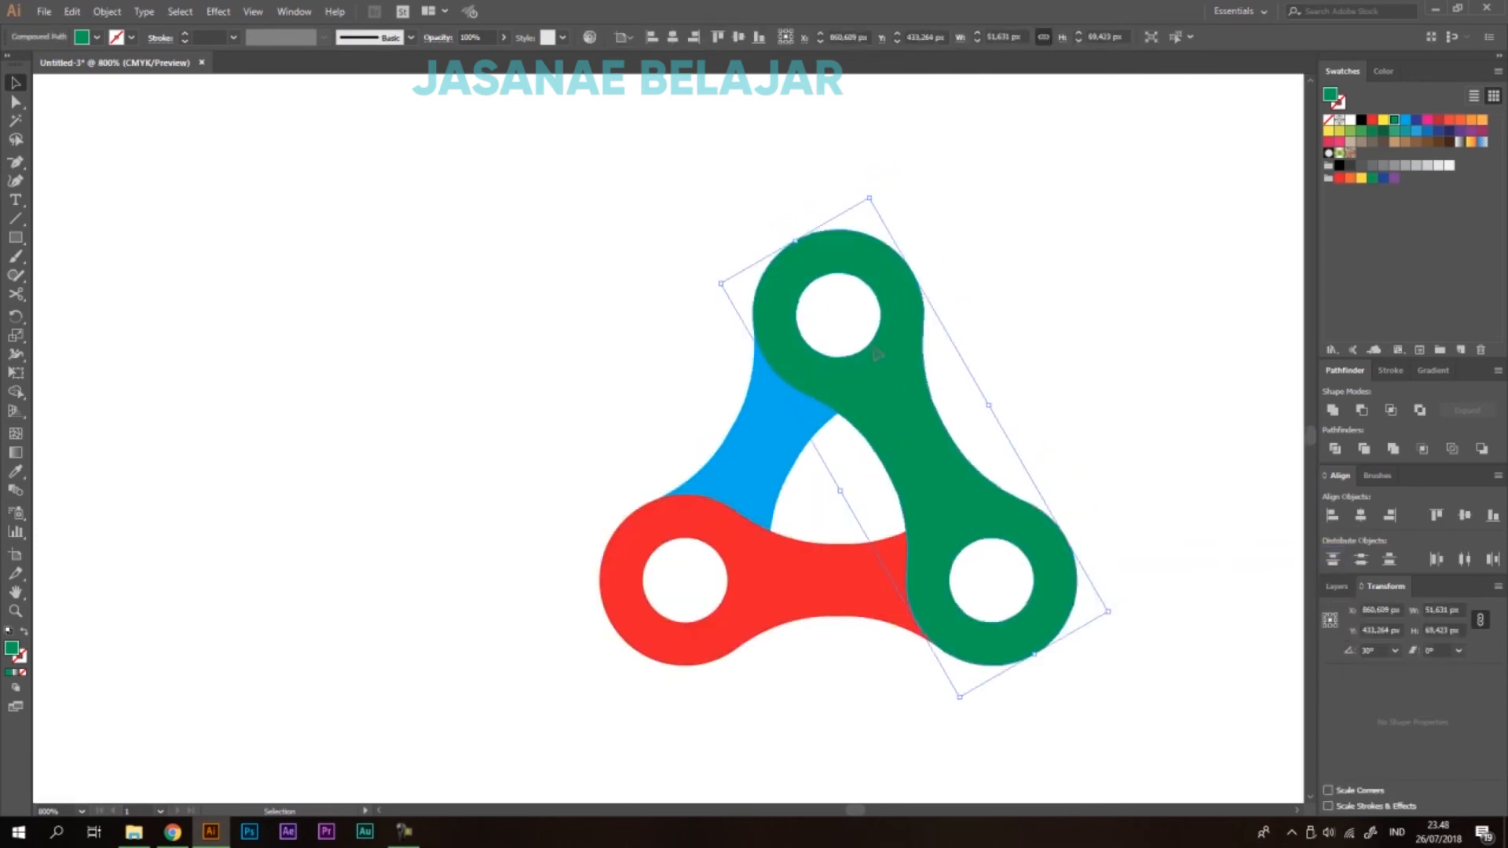
{"action": "left_click", "coordinate": [101, 14]}
{"action": "mouse_move", "coordinate": [220, 357]}
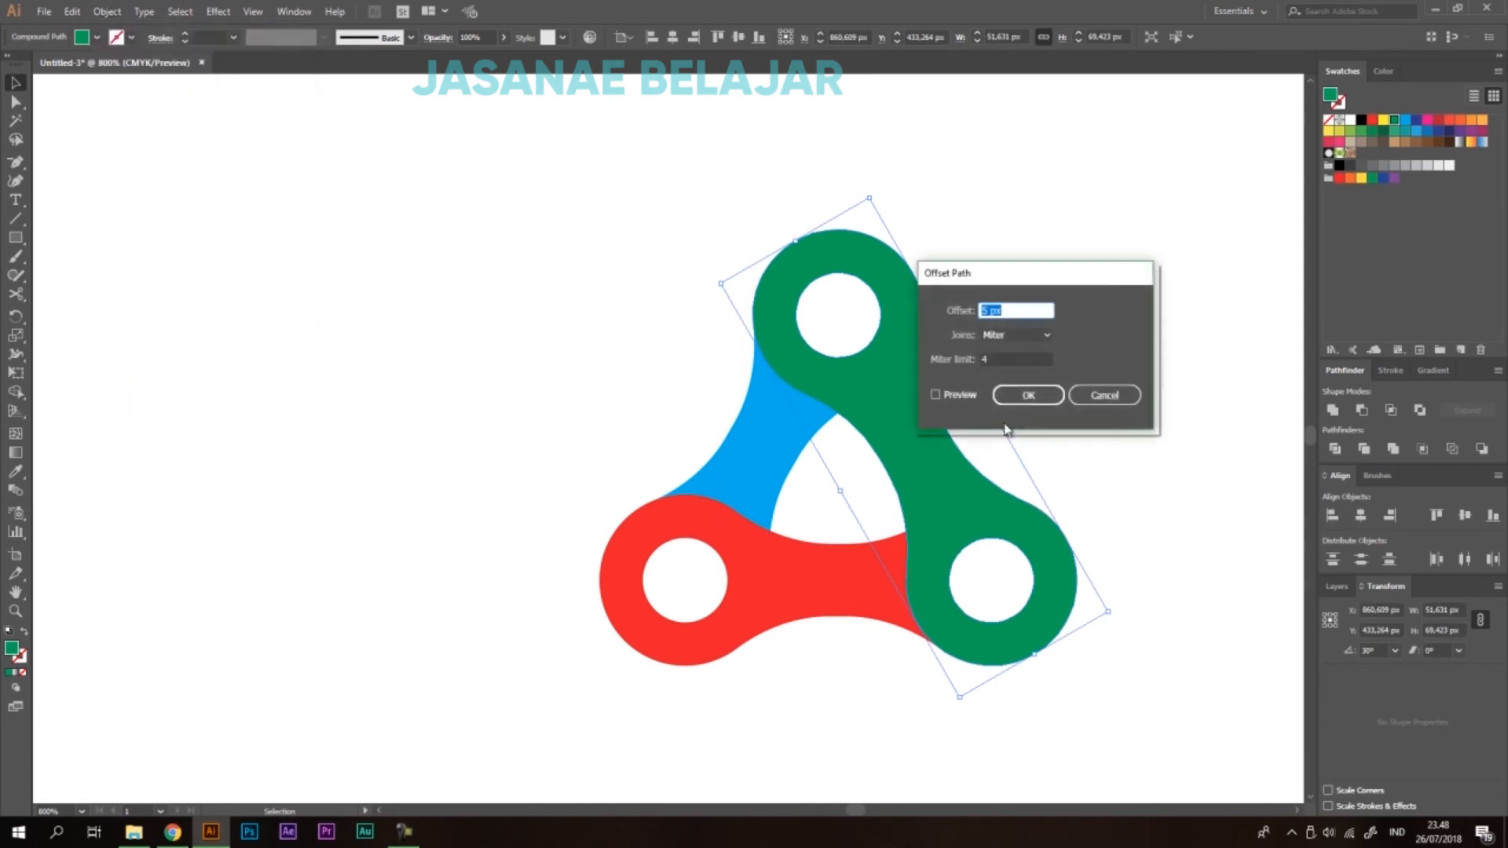
{"action": "left_click", "coordinate": [936, 395]}
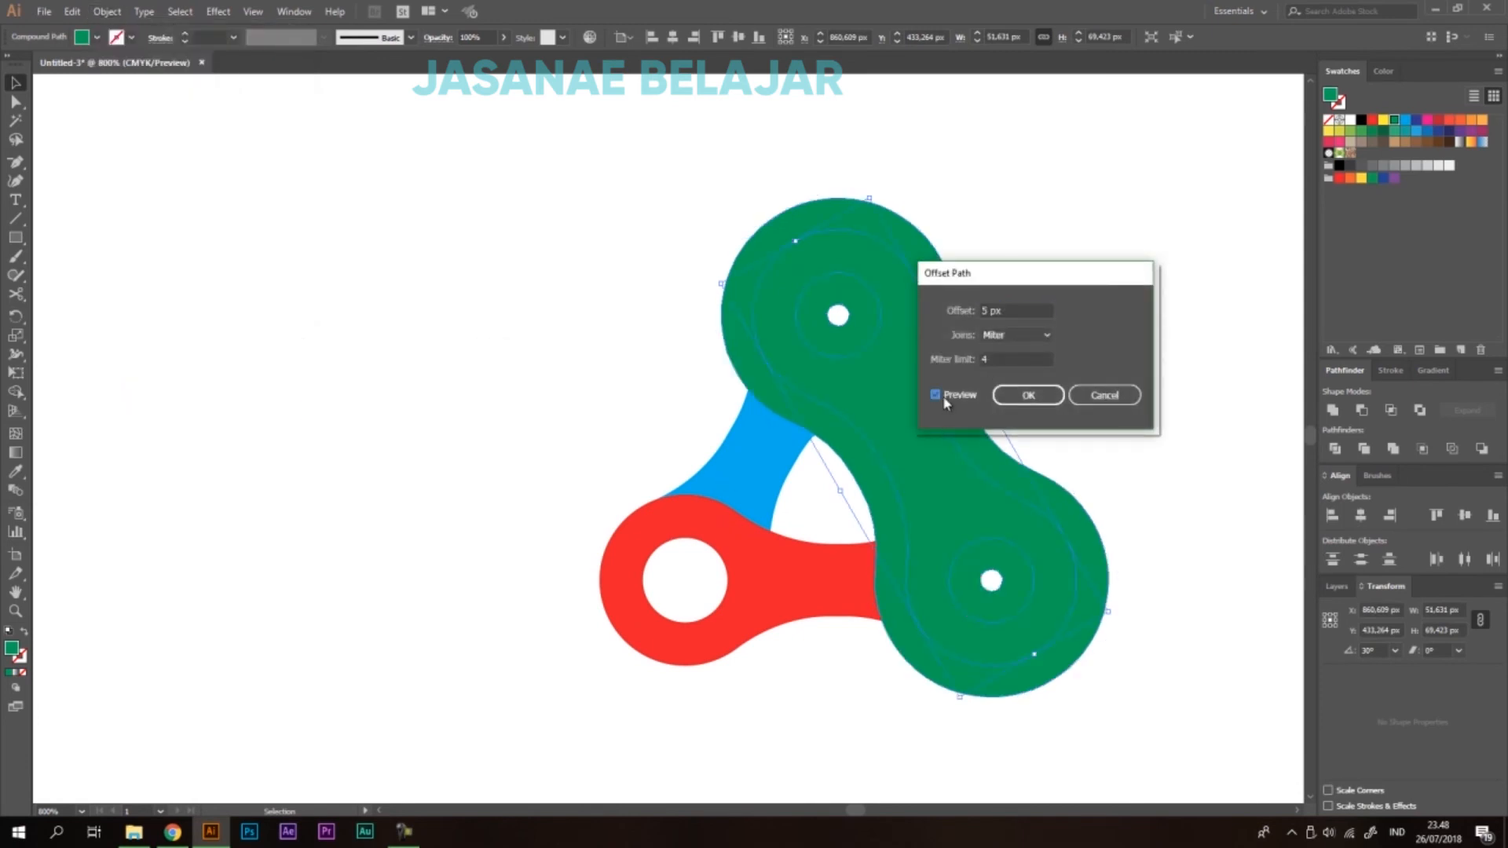
{"action": "left_click", "coordinate": [940, 400]}
{"action": "left_click", "coordinate": [941, 401]}
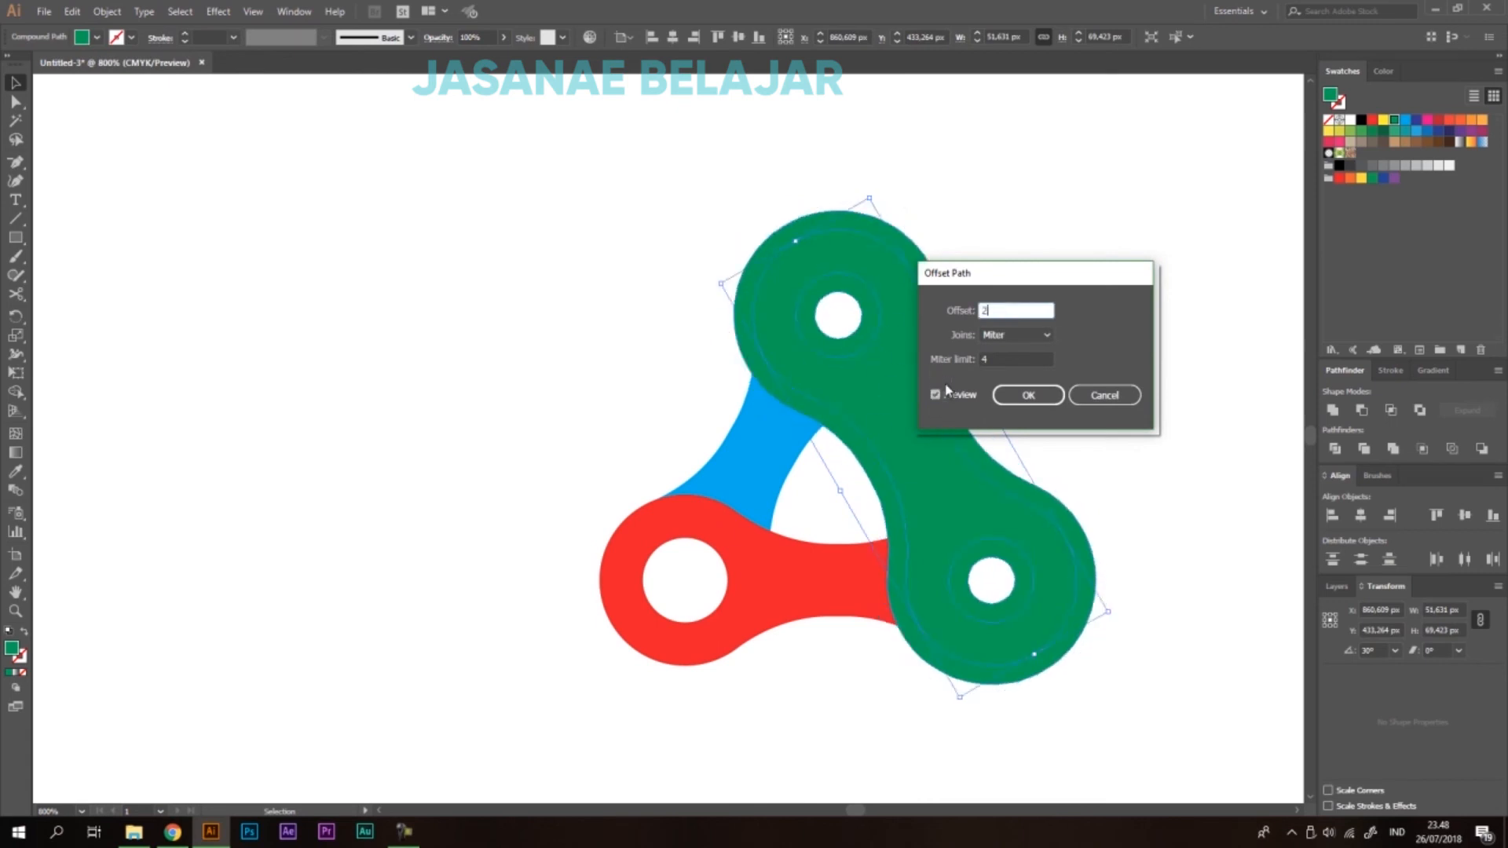
{"action": "type", "text": "2"}
{"action": "left_click", "coordinate": [944, 393]}
{"action": "left_click", "coordinate": [949, 397]}
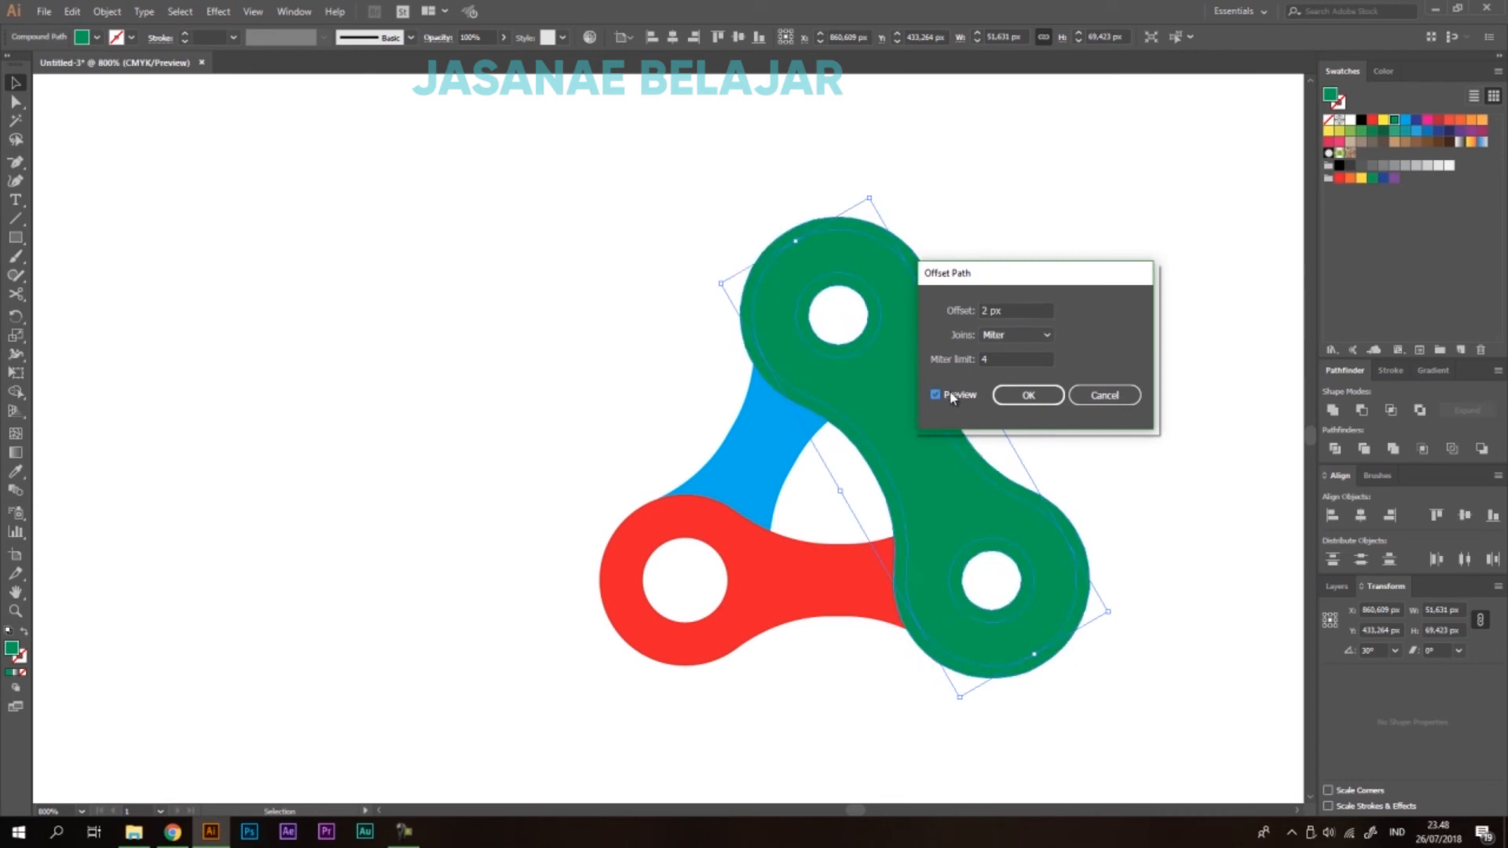
{"action": "left_click", "coordinate": [1028, 395]}
{"action": "scroll", "coordinate": [1028, 405], "scroll_direction": "down", "scroll_amount": 4}
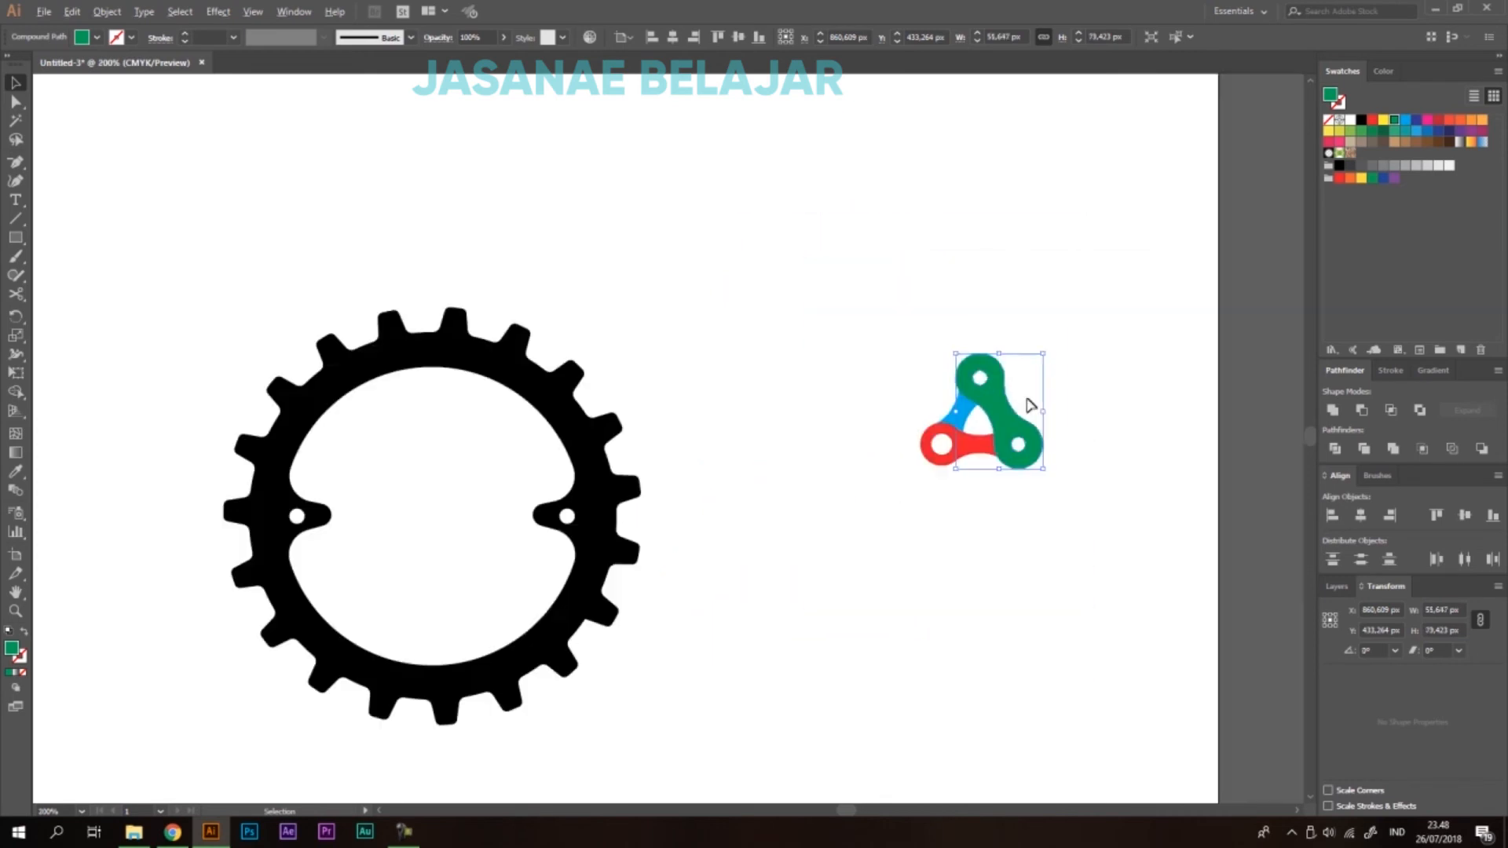
{"action": "scroll", "coordinate": [1030, 414], "scroll_direction": "up", "scroll_amount": 3}
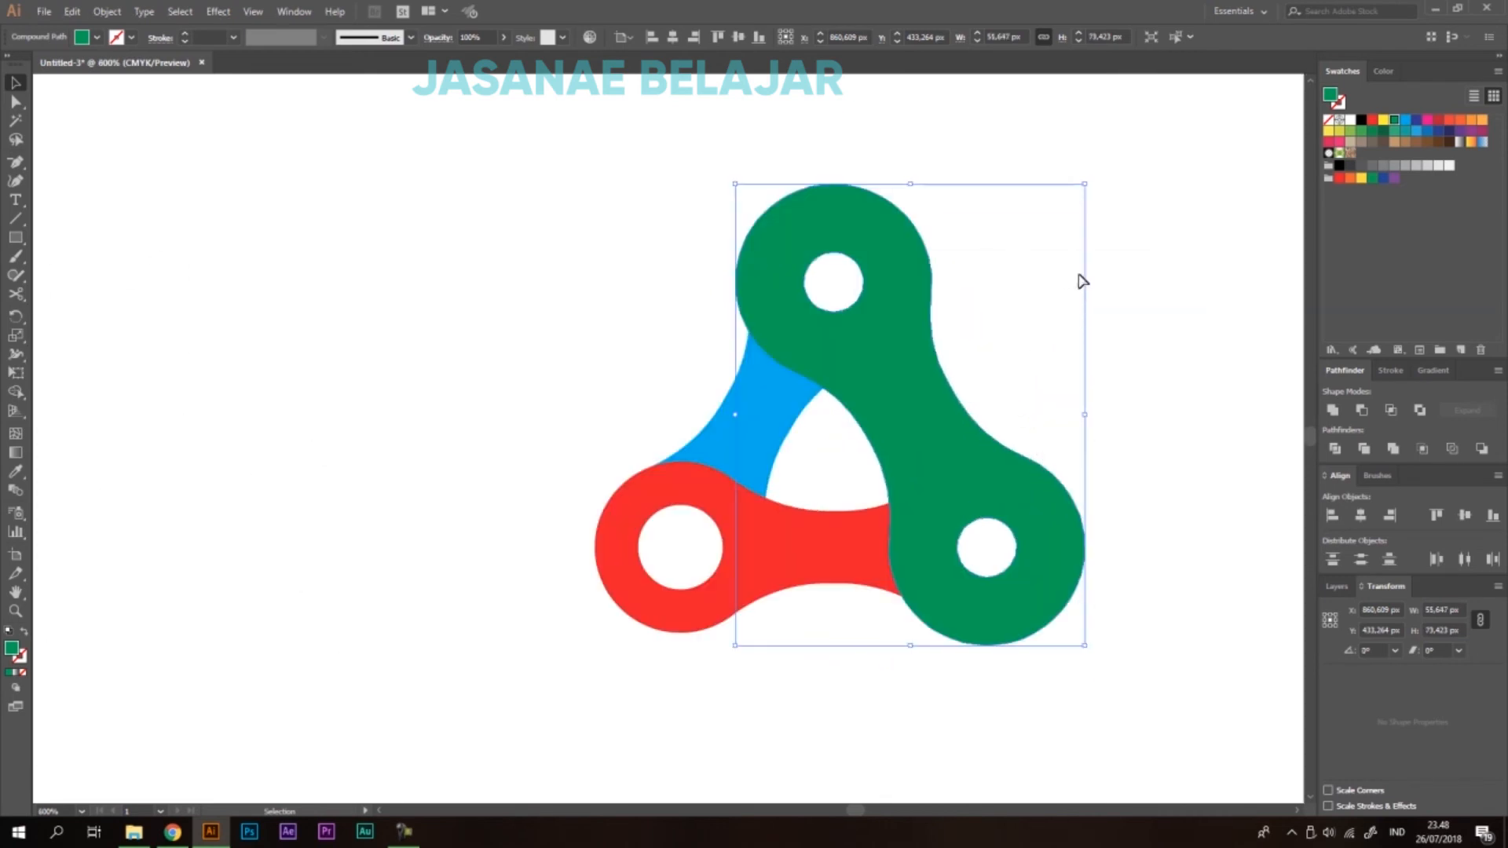
Try to remove the offset margin around the green link and inside its holes with Shape Builder, leaving gaps beside the blue and red links.
{"action": "left_click_drag", "start_coordinate": [878, 483], "coordinate": [505, 681]}
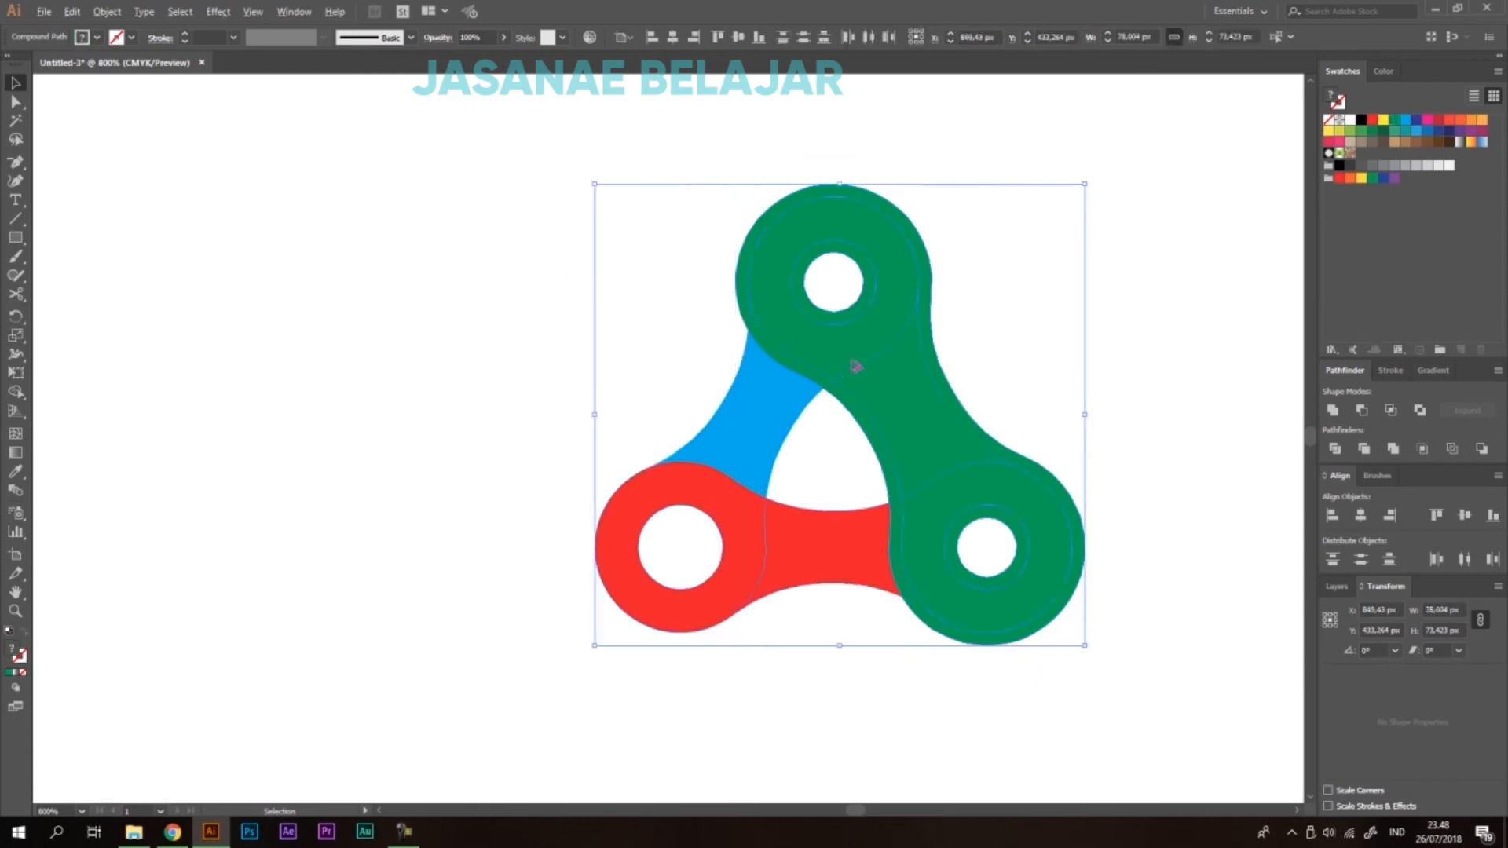
{"action": "key", "text": "ctrl+equal"}
{"action": "left_click", "coordinate": [16, 391]}
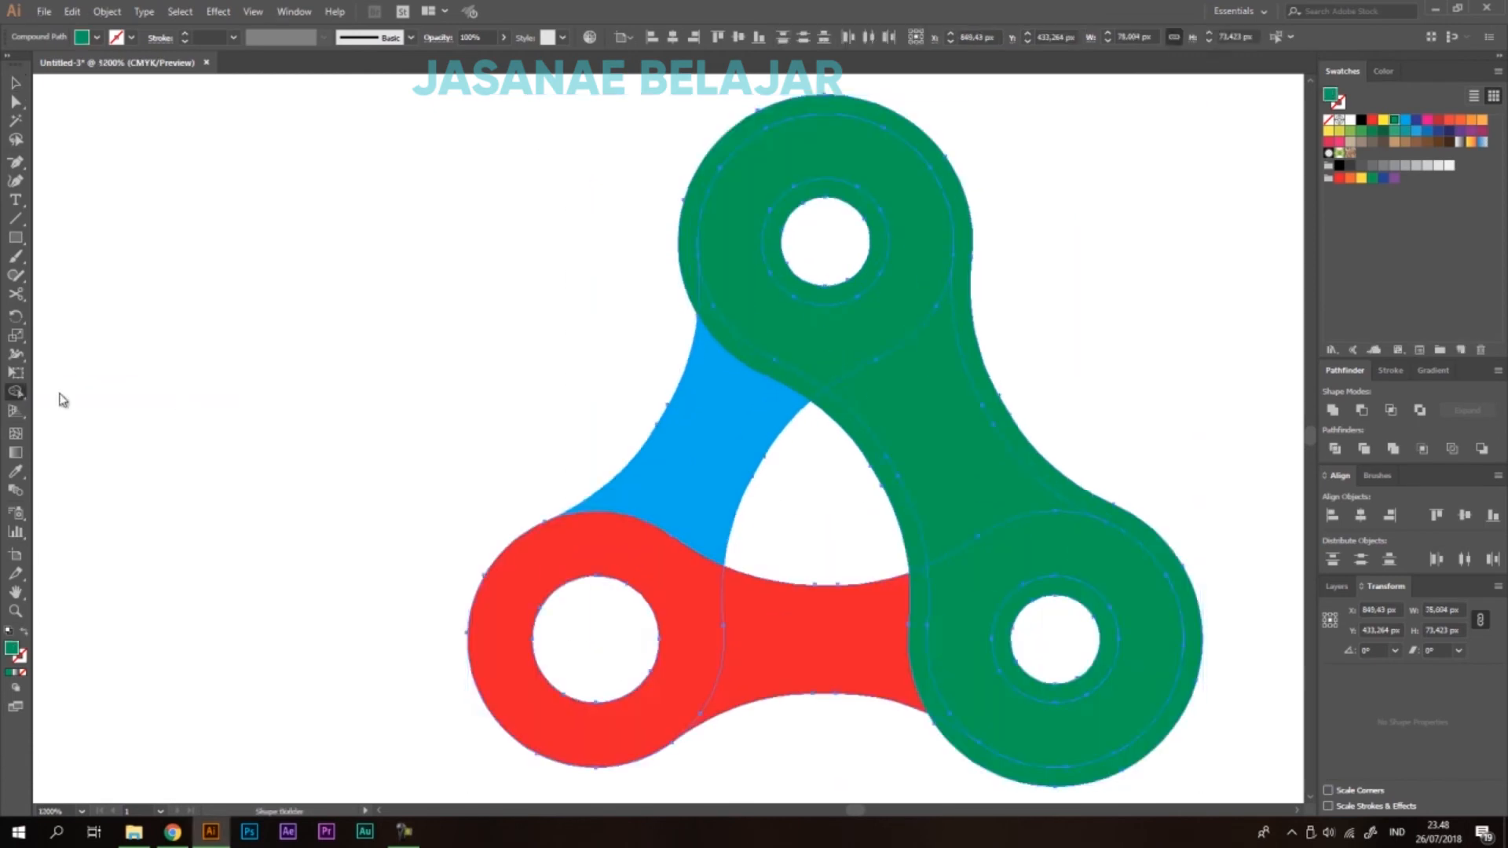
{"action": "scroll", "coordinate": [801, 427], "scroll_direction": "up", "scroll_amount": 2}
{"action": "left_click", "coordinate": [839, 412], "text": "alt"}
{"action": "scroll", "coordinate": [422, 425], "scroll_direction": "up", "scroll_amount": 2}
{"action": "left_click_drag", "start_coordinate": [466, 324], "coordinate": [556, 328]}
{"action": "left_click", "coordinate": [813, 528], "text": "alt"}
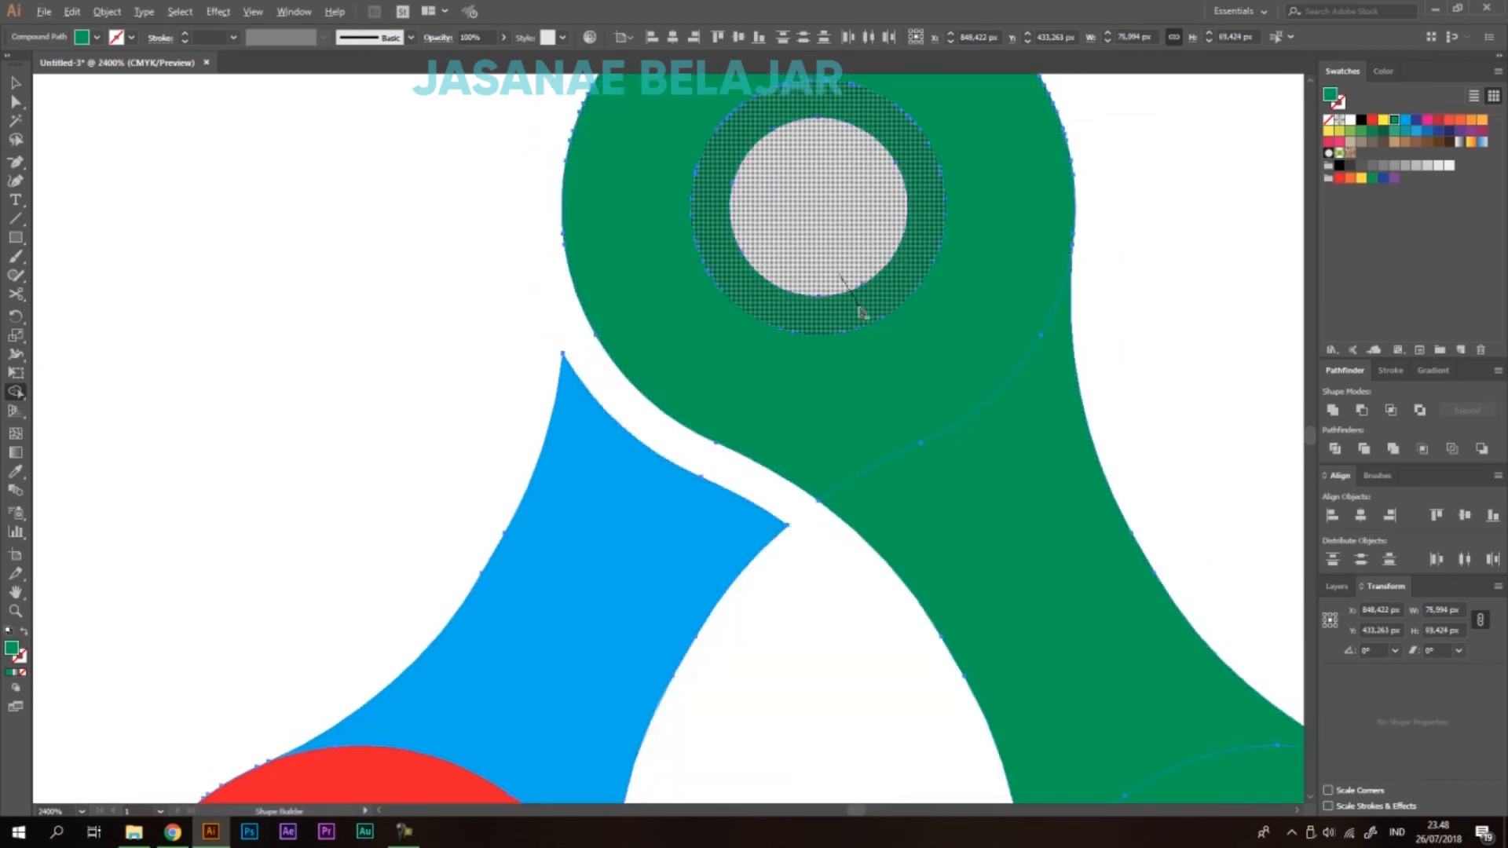
{"action": "scroll", "coordinate": [841, 307], "scroll_direction": "down", "scroll_amount": 2}
{"action": "scroll", "coordinate": [711, 439], "scroll_direction": "up", "scroll_amount": 2}
{"action": "left_click_drag", "start_coordinate": [776, 446], "coordinate": [711, 424]}
{"action": "left_click_drag", "start_coordinate": [582, 364], "coordinate": [605, 417]}
{"action": "scroll", "coordinate": [737, 430], "scroll_direction": "down", "scroll_amount": 2}
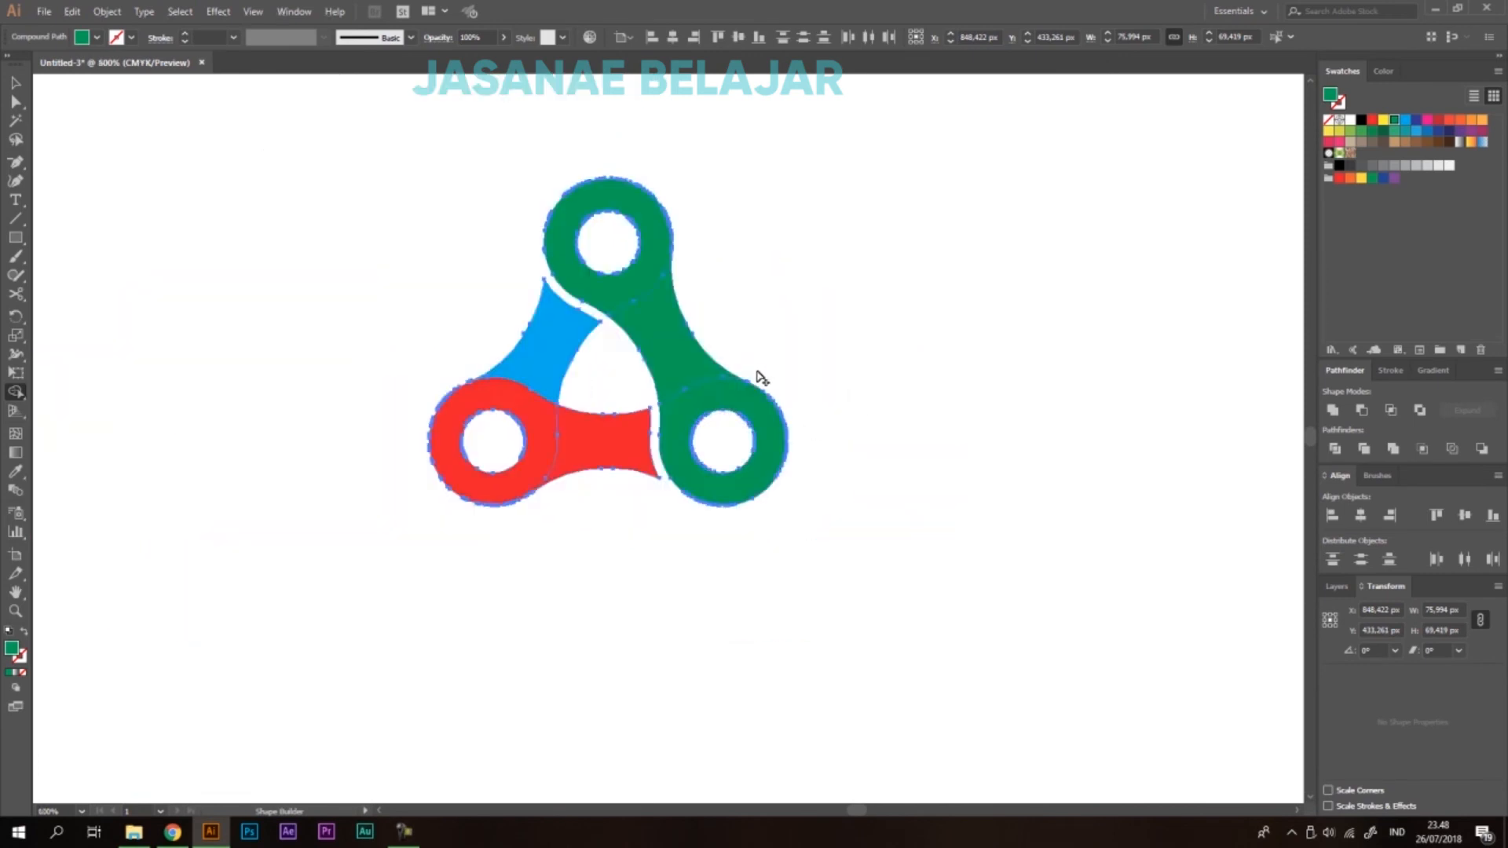
{"action": "key", "text": "v"}
{"action": "left_click", "coordinate": [864, 350]}
{"action": "scroll", "coordinate": [864, 346], "scroll_direction": "down", "scroll_amount": 1}
{"action": "scroll", "coordinate": [780, 381], "scroll_direction": "up", "scroll_amount": 1}
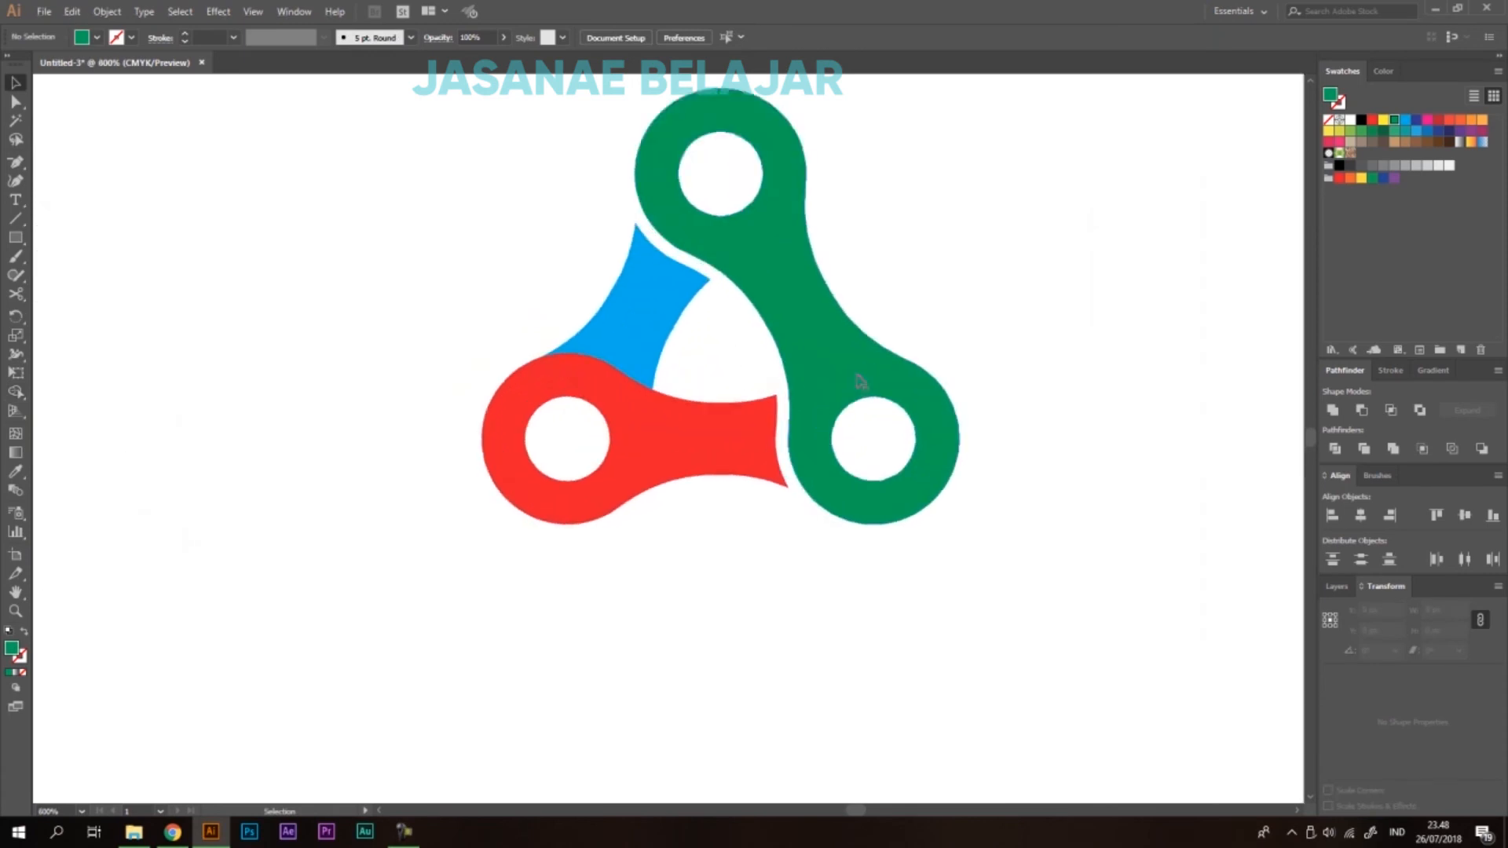
Undo the test moves of the green link and all the Shape Builder trims back to the plain 2 px offset.
{"action": "key", "text": "a"}
{"action": "left_click", "coordinate": [860, 381]}
{"action": "key", "text": "v"}
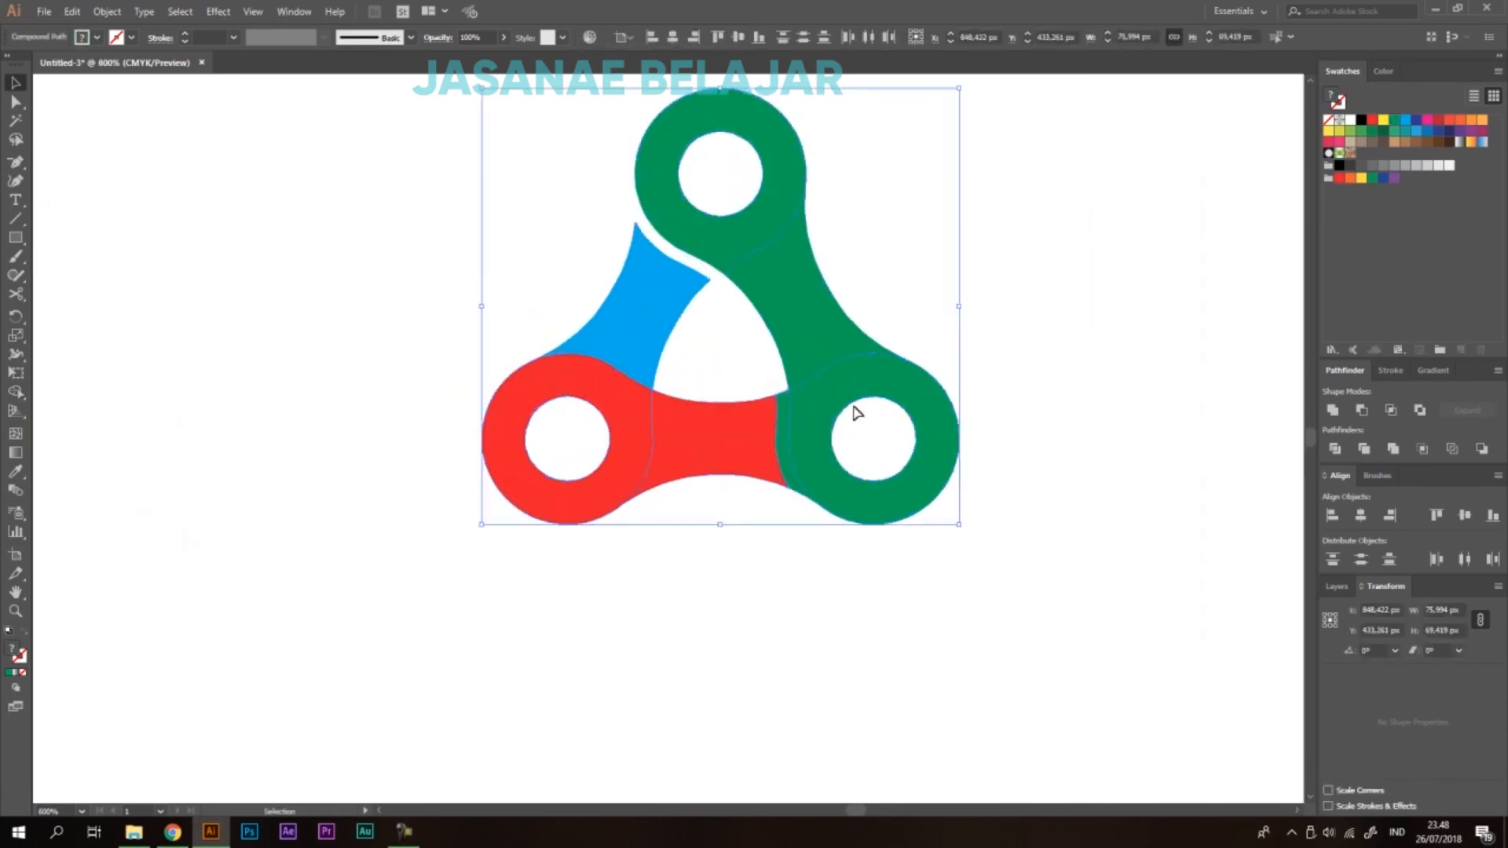
{"action": "key", "text": "ctrl+z"}
{"action": "left_click", "coordinate": [1049, 332]}
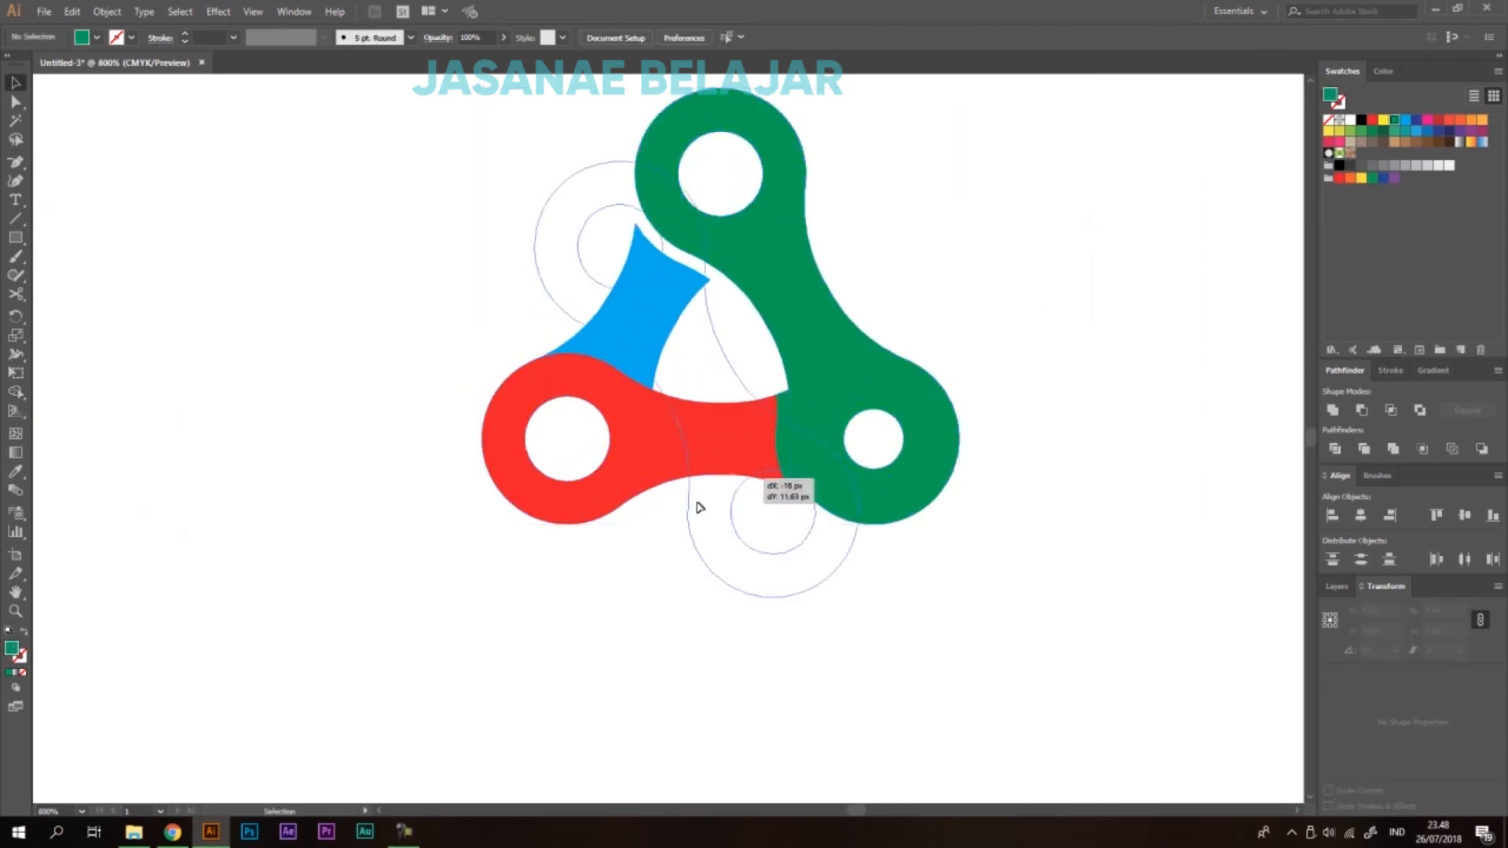
{"action": "left_click_drag", "start_coordinate": [831, 404], "coordinate": [670, 526]}
{"action": "left_click_drag", "start_coordinate": [804, 413], "coordinate": [838, 481]}
{"action": "key", "text": "ctrl+z"}
{"action": "key", "text": "ctrl+z"}
{"action": "left_click", "coordinate": [1044, 269]}
{"action": "left_click_drag", "start_coordinate": [851, 346], "coordinate": [1036, 261]}
{"action": "key", "text": "ctrl+z"}
{"action": "key", "text": "ctrl+z"}
{"action": "key", "text": "ctrl+z"}
{"action": "key", "text": "ctrl+z"}
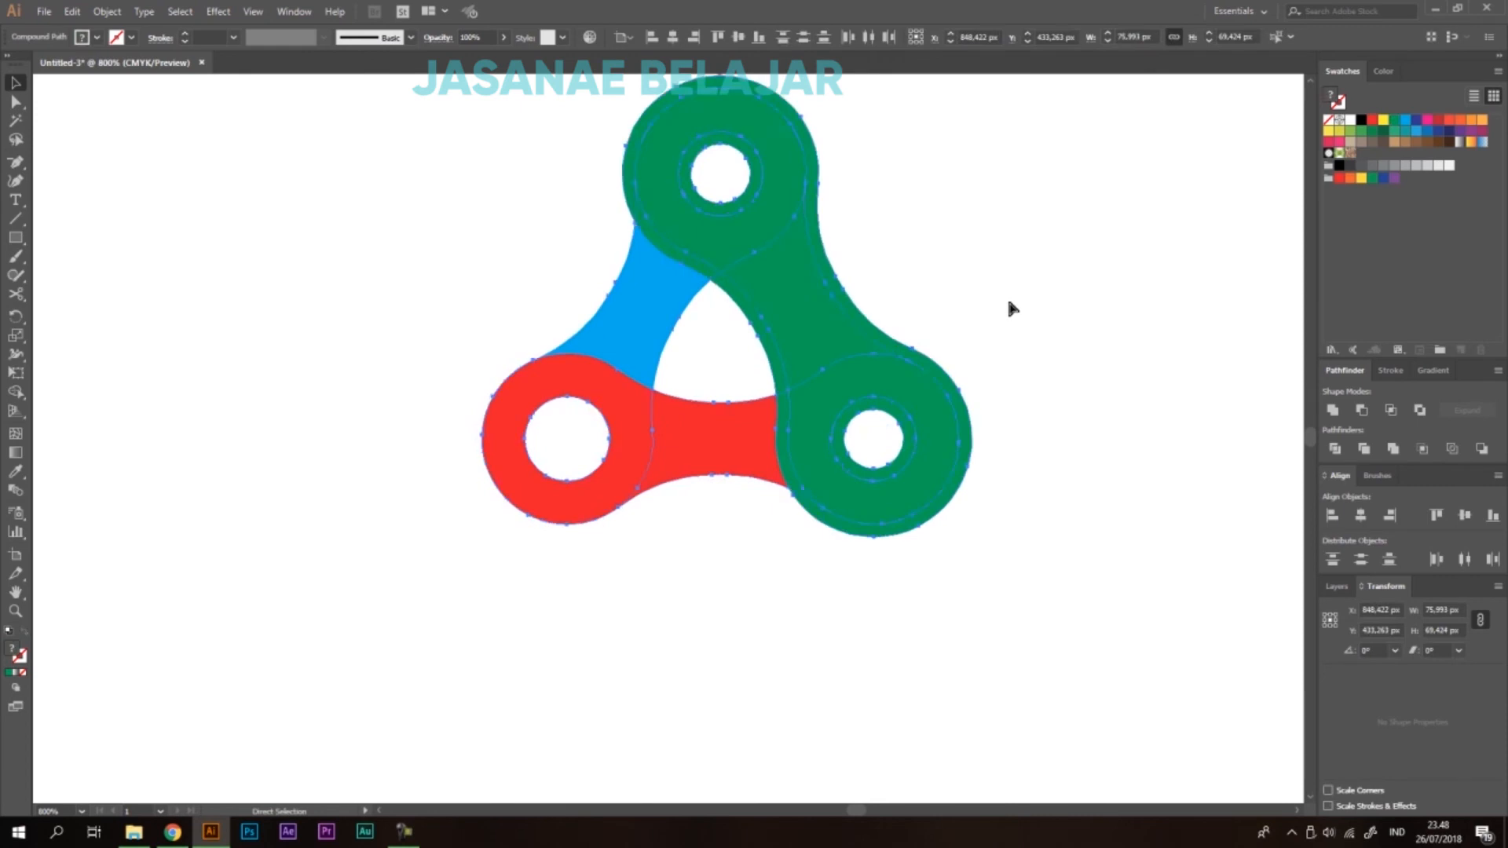
Select all three links and use Shape Builder to delete the green link's outer offset margin, cutting a gap only beside the blue link.
{"action": "left_click", "coordinate": [730, 562]}
{"action": "scroll", "coordinate": [713, 551], "scroll_direction": "down", "scroll_amount": 1}
{"action": "left_click_drag", "start_coordinate": [561, 238], "coordinate": [559, 236]}
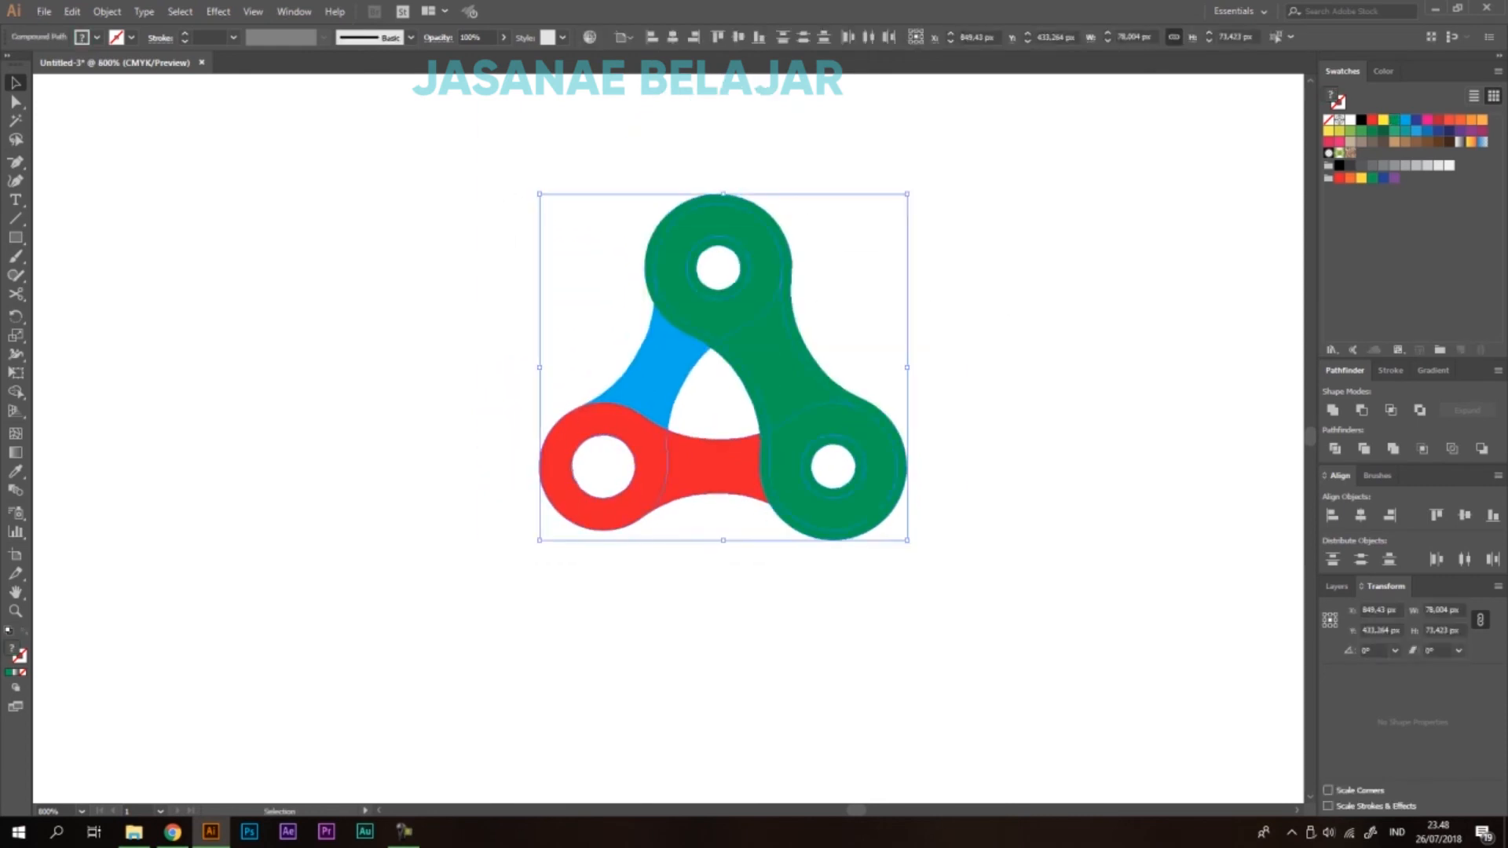
{"action": "left_click", "coordinate": [15, 391]}
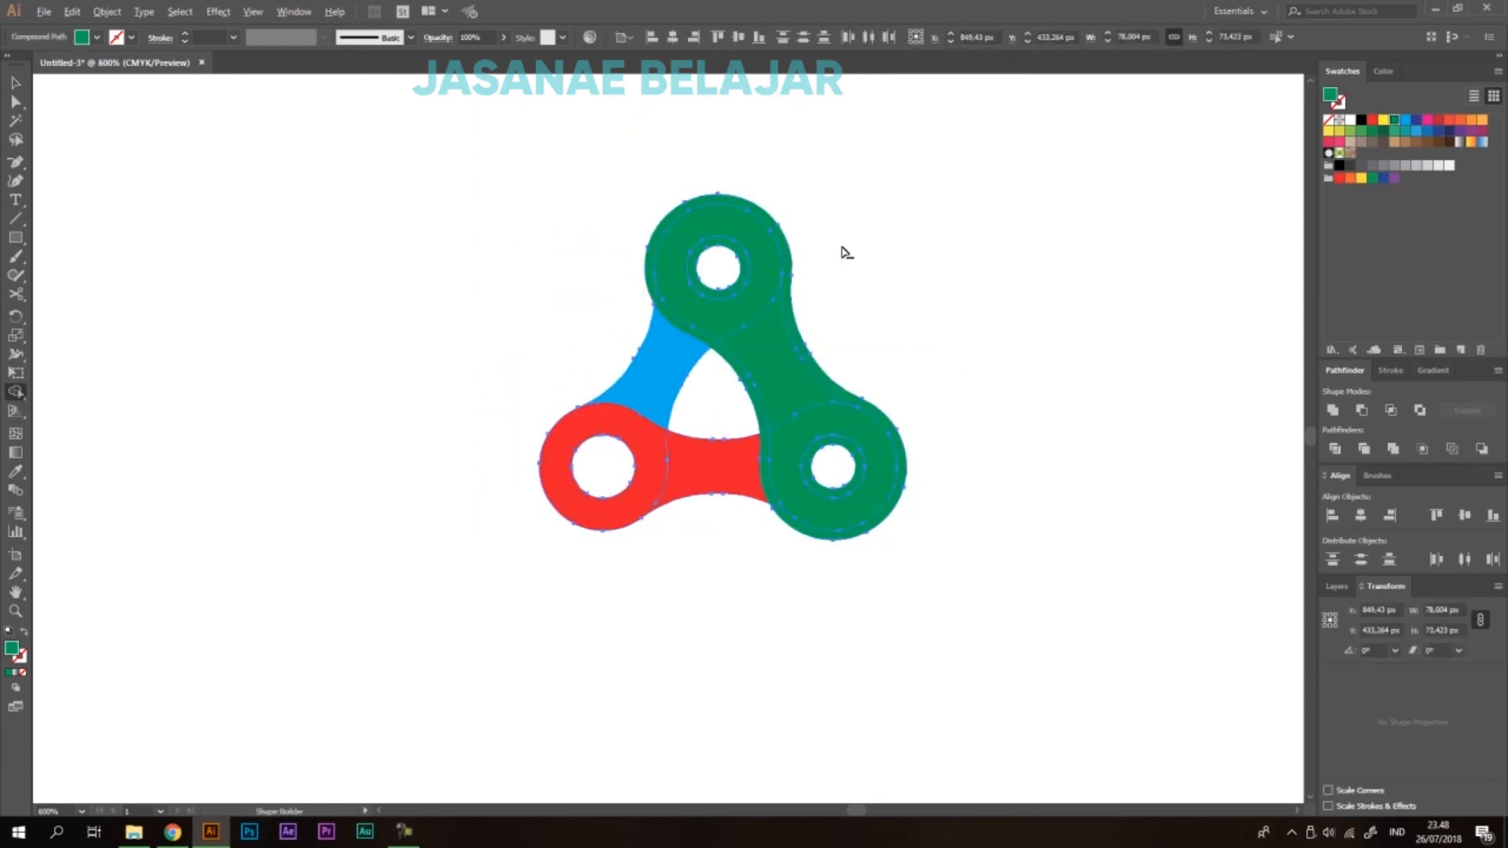
{"action": "scroll", "coordinate": [775, 209], "scroll_direction": "up", "scroll_amount": 3}
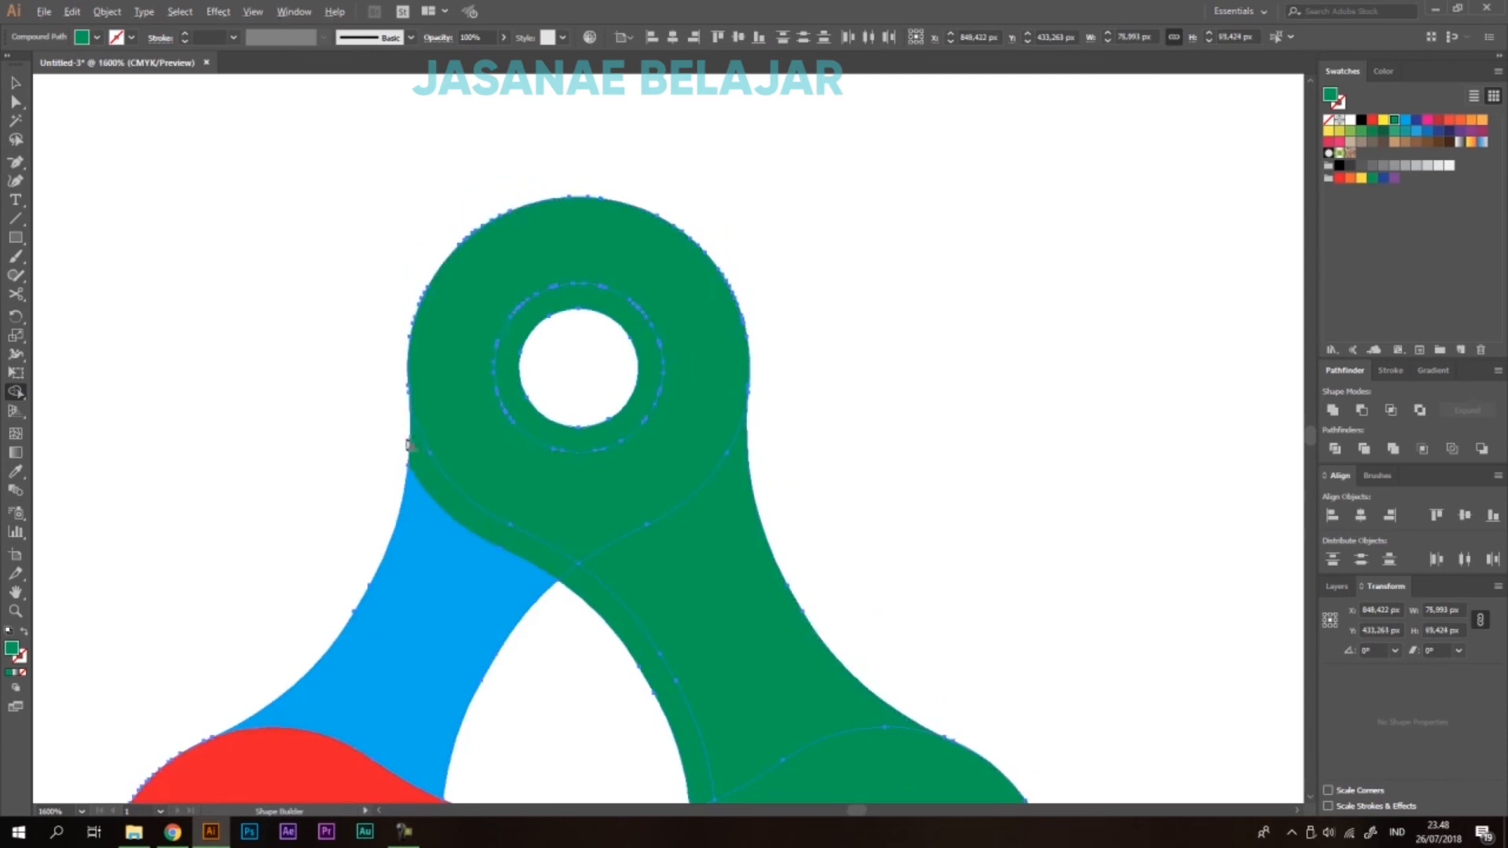
{"action": "scroll", "coordinate": [822, 566], "scroll_direction": "down", "scroll_amount": 2}
{"action": "scroll", "coordinate": [878, 227], "scroll_direction": "down", "scroll_amount": 2}
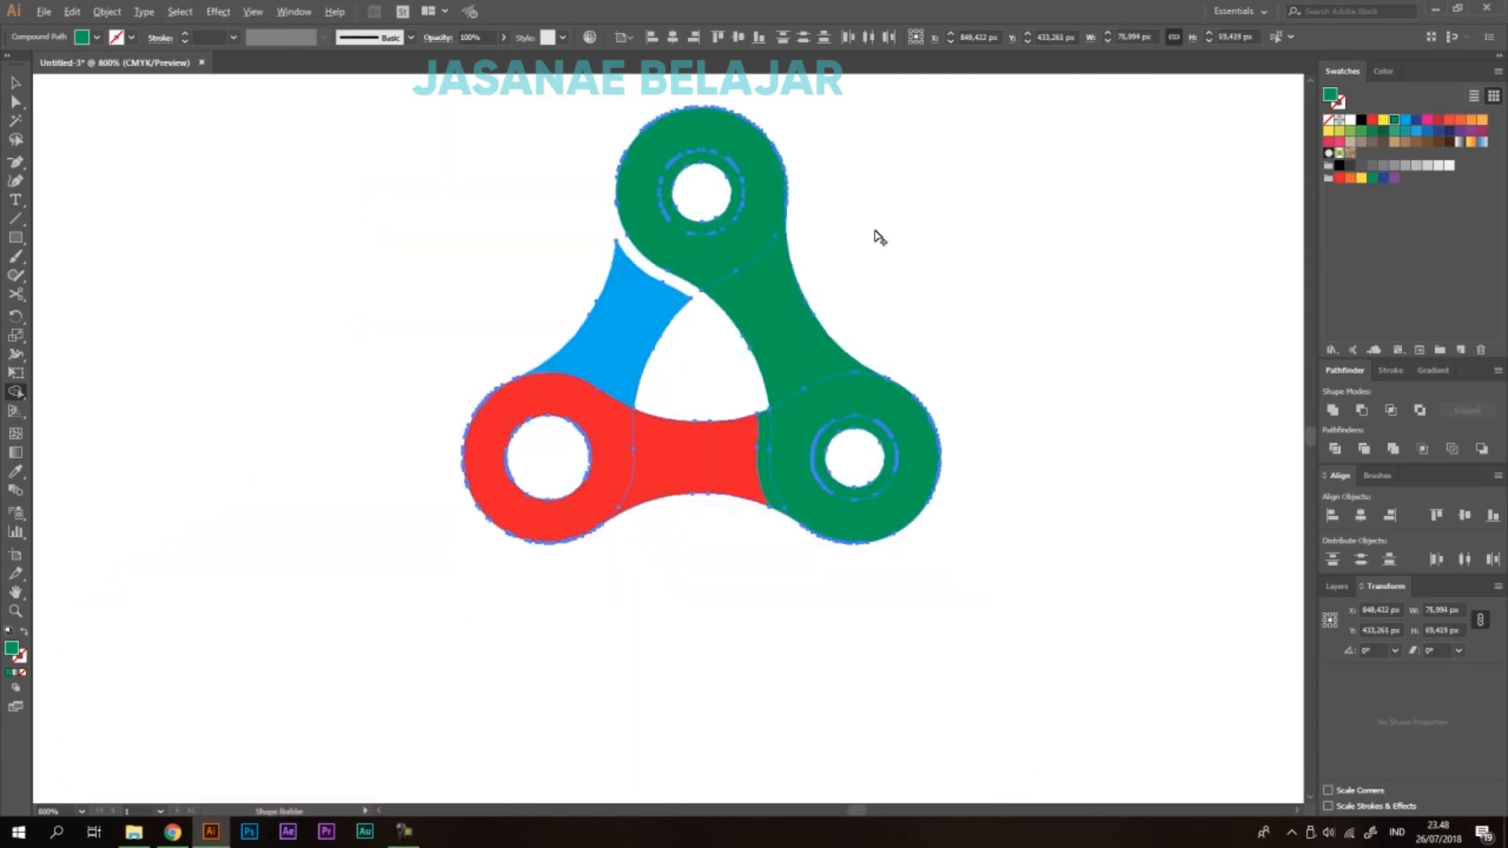
Delete the offset rings inside the green link's two holes with Shape Builder, keeping the green strip beside the red link.
{"action": "scroll", "coordinate": [853, 440], "scroll_direction": "up", "scroll_amount": 3}
{"action": "left_click_drag", "start_coordinate": [817, 472], "coordinate": [807, 480]}
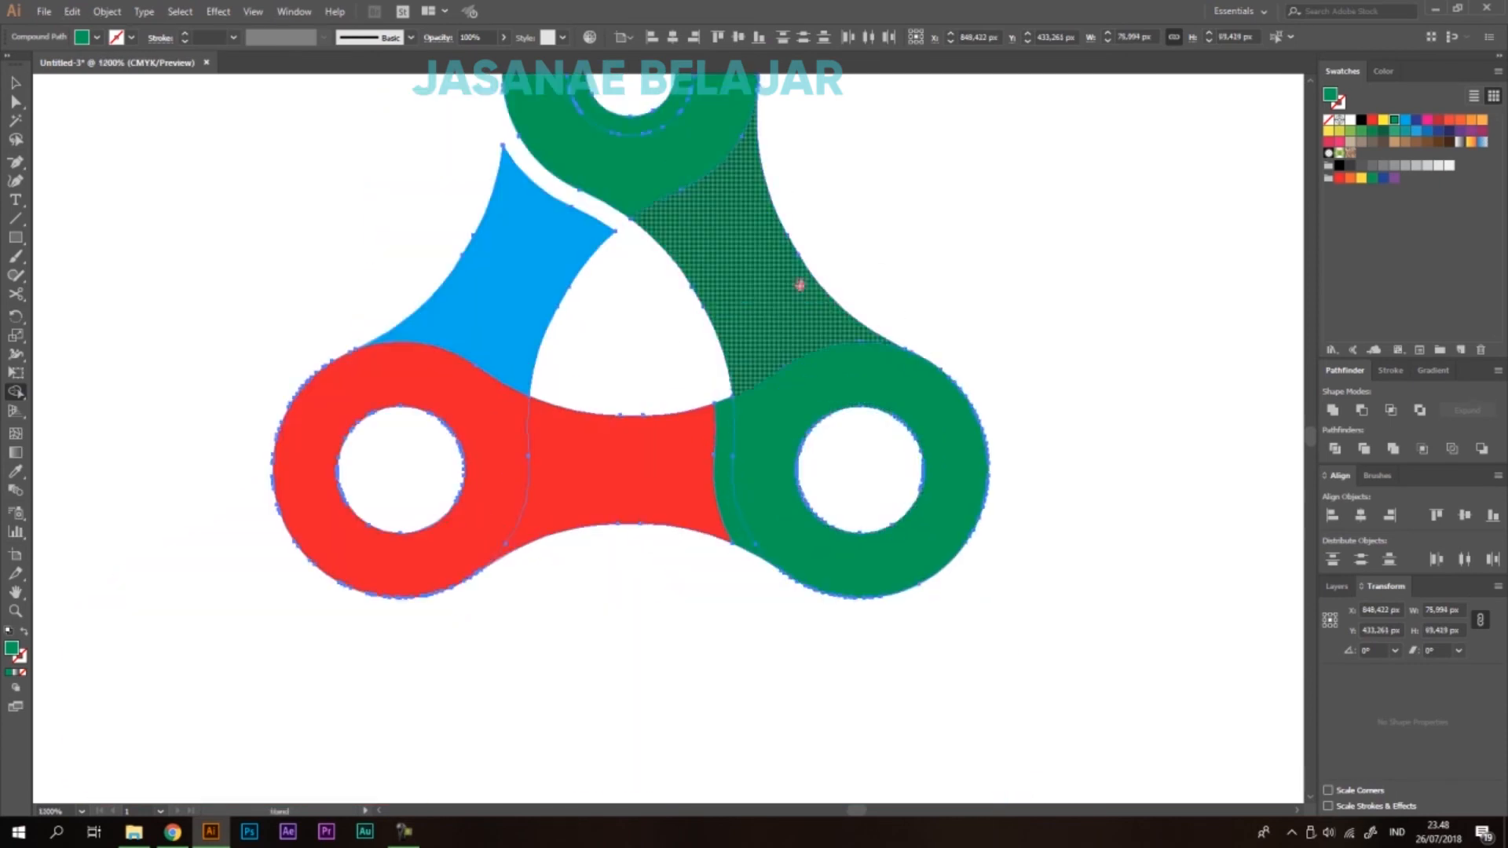
{"action": "left_click_drag", "start_coordinate": [688, 167], "coordinate": [789, 326]}
{"action": "left_click_drag", "start_coordinate": [758, 264], "coordinate": [772, 280]}
{"action": "scroll", "coordinate": [803, 294], "scroll_direction": "down", "scroll_amount": 1}
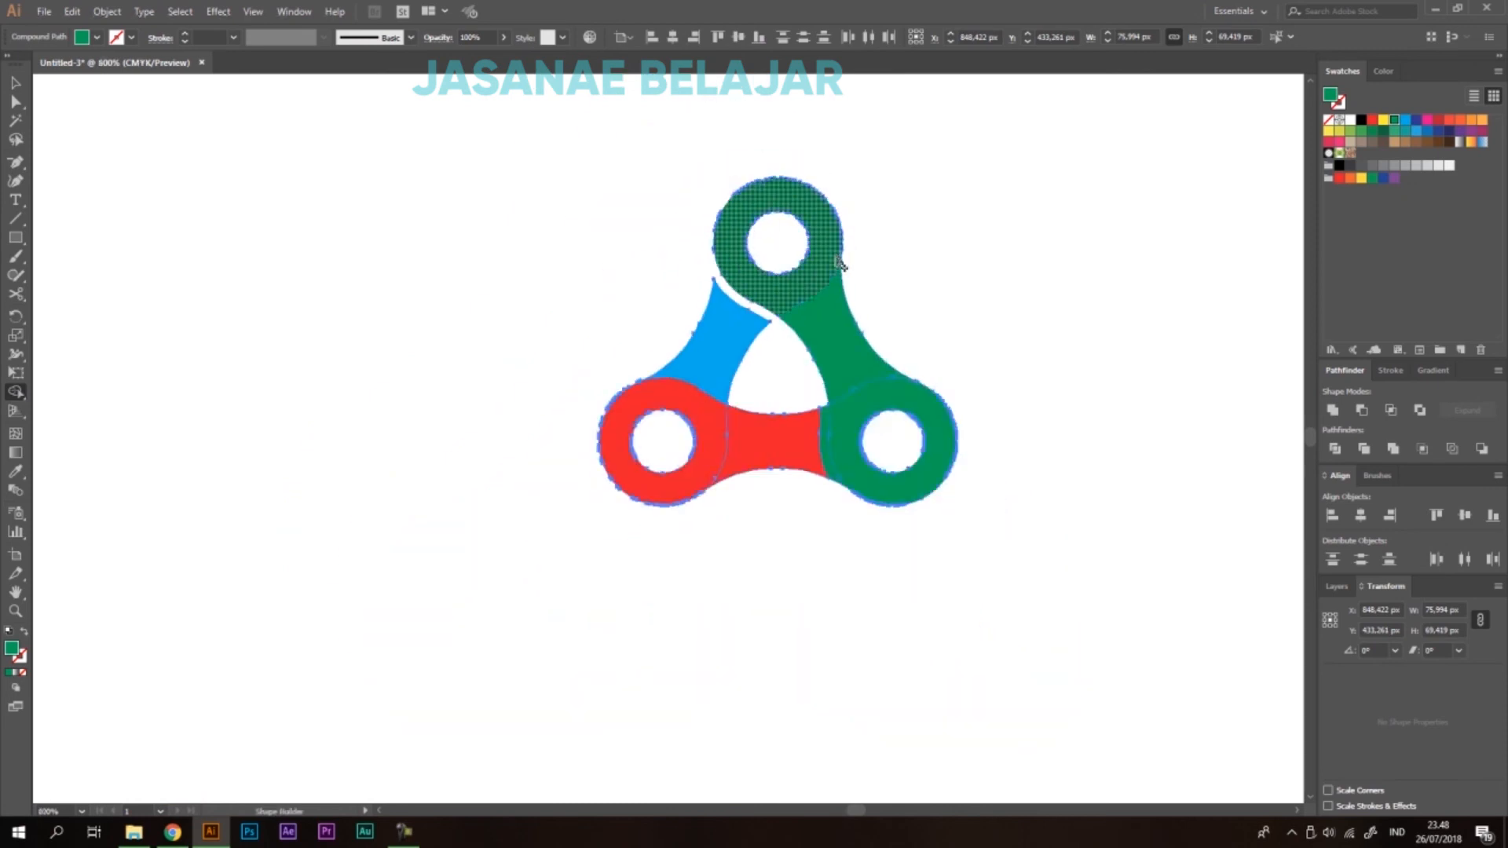
{"action": "key", "text": "v"}
{"action": "left_click", "coordinate": [994, 313]}
Select the red link and offset its path outward by 2 px.
{"action": "scroll", "coordinate": [805, 440], "scroll_direction": "up", "scroll_amount": 1}
{"action": "left_click", "coordinate": [711, 572]}
{"action": "left_click_drag", "start_coordinate": [782, 526], "coordinate": [861, 440]}
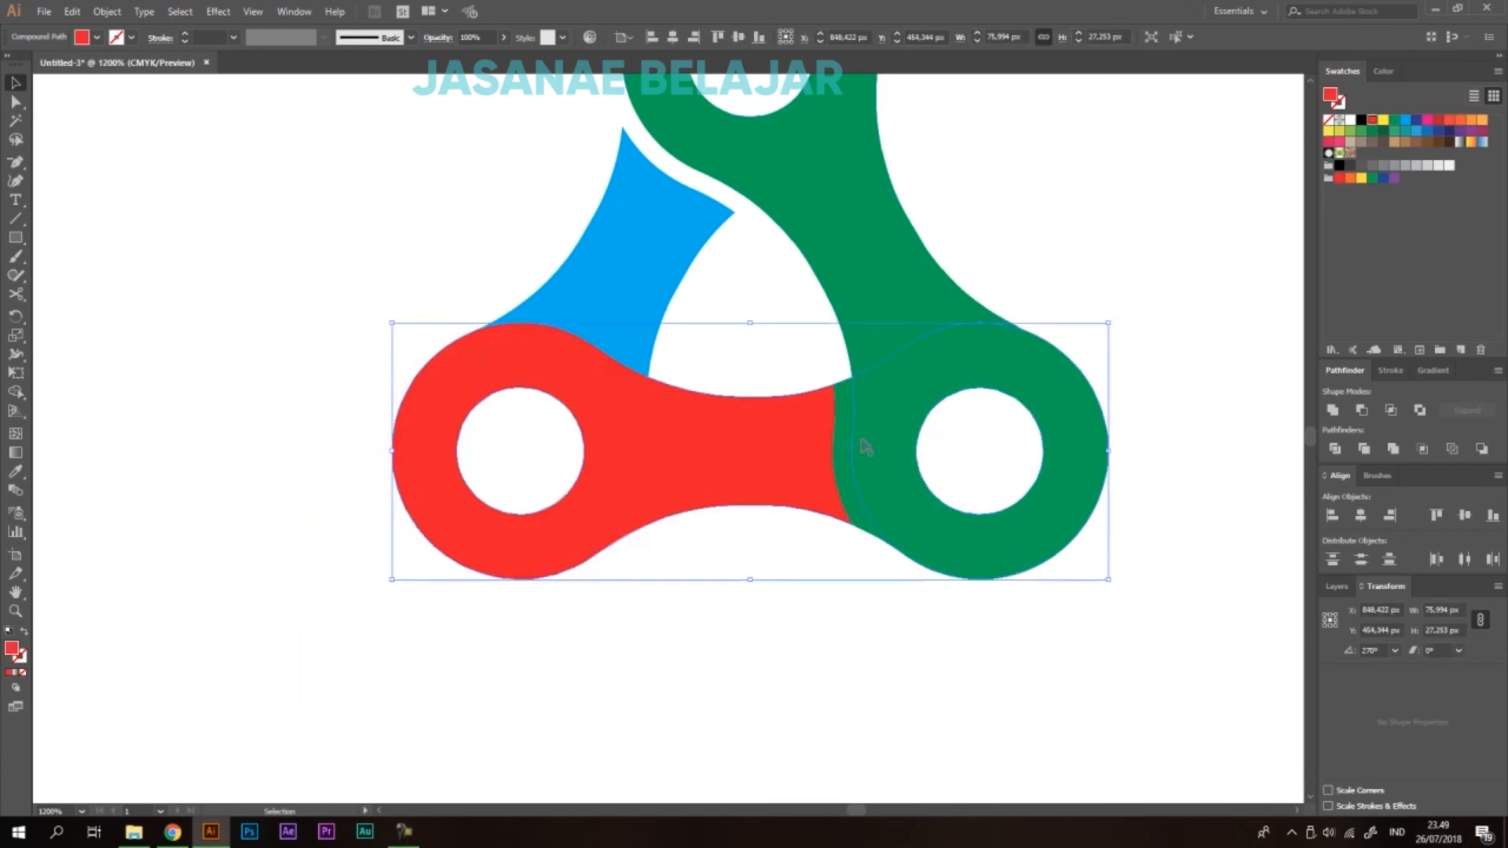
{"action": "left_click", "coordinate": [106, 11]}
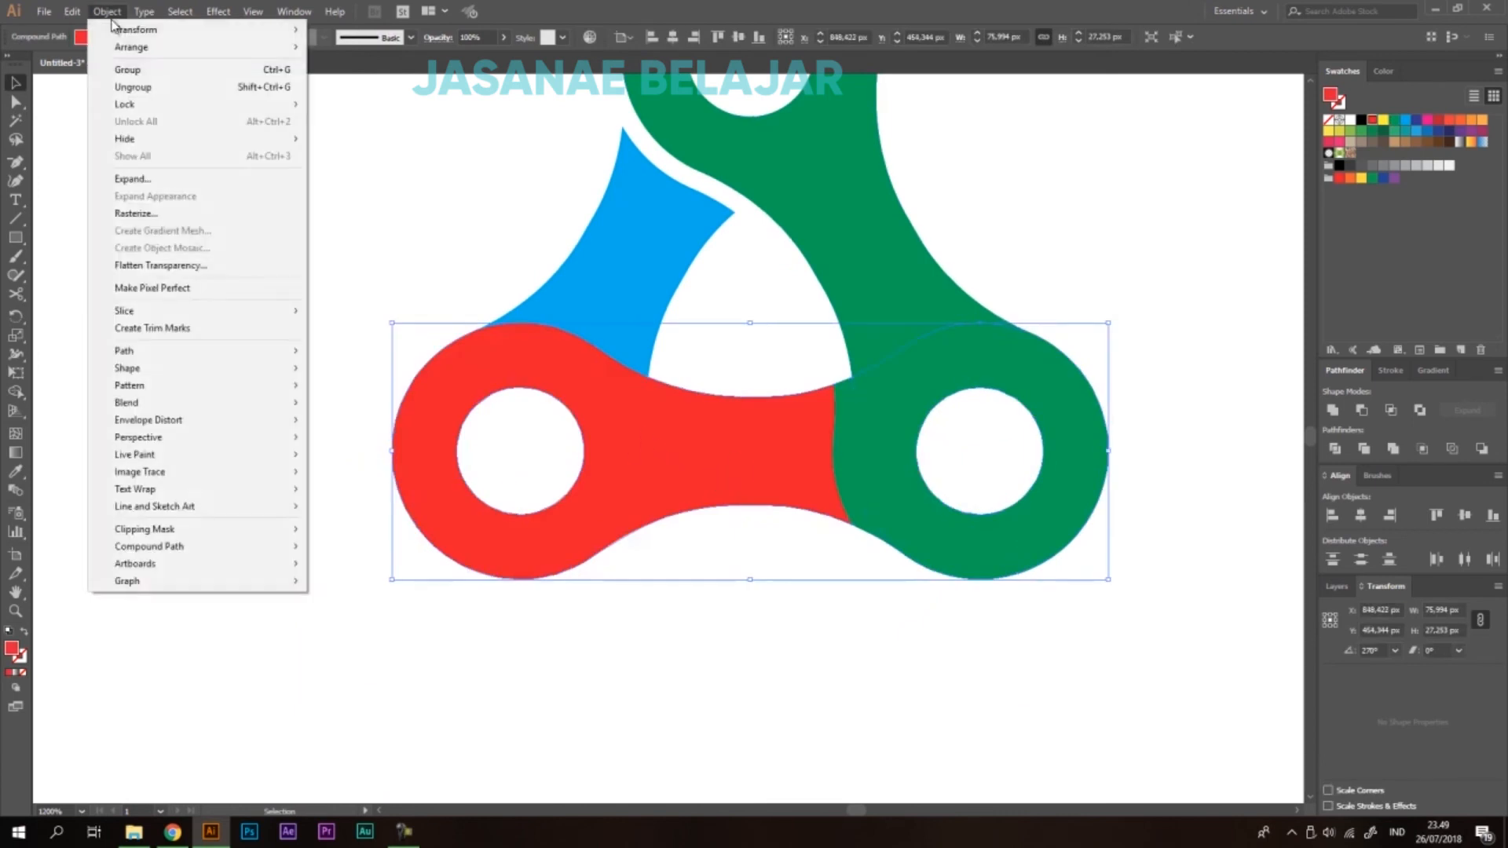
{"action": "mouse_move", "coordinate": [209, 350]}
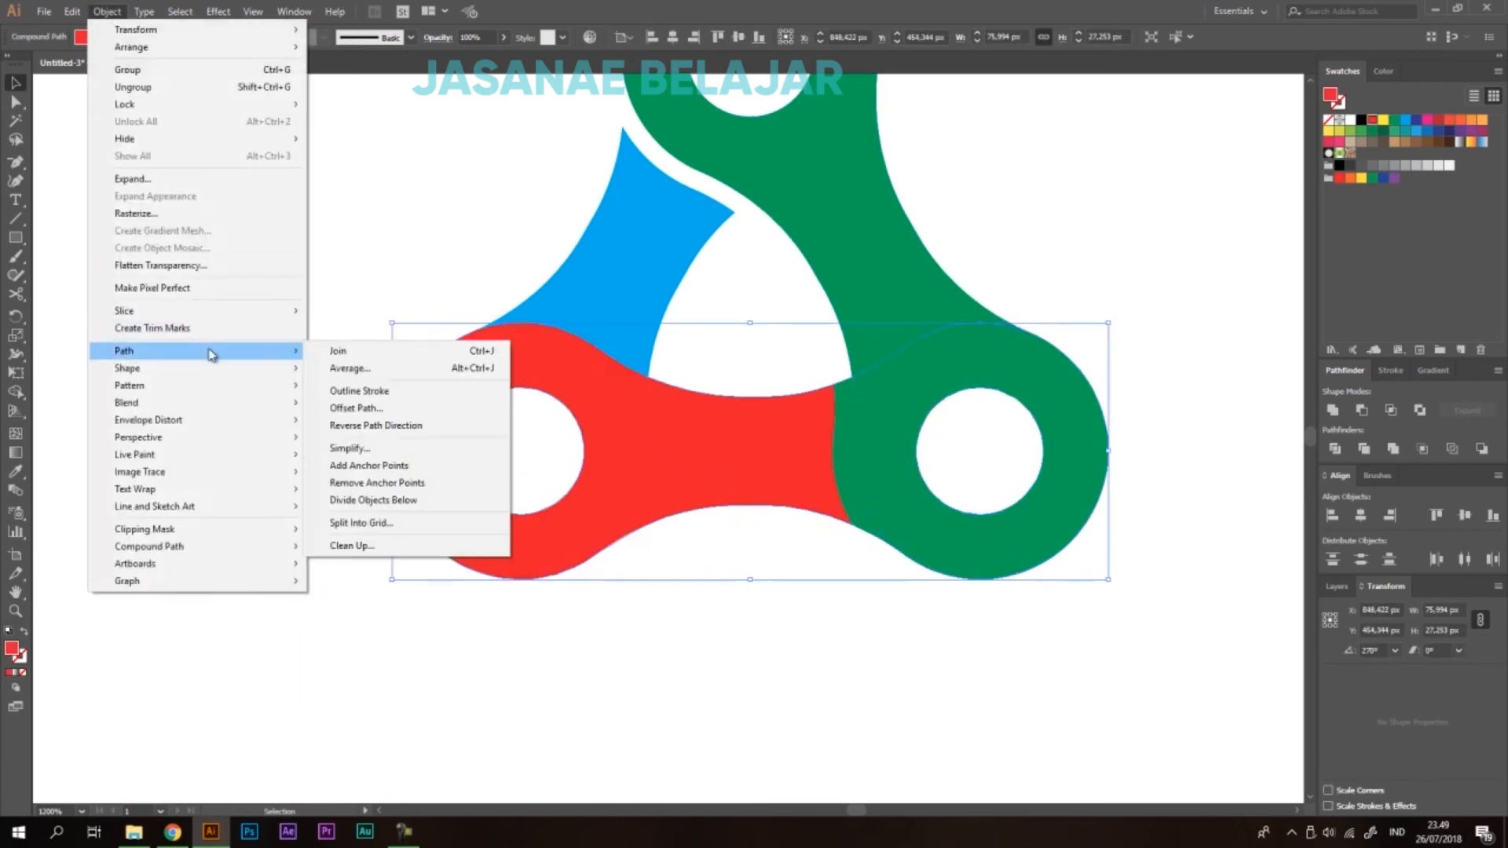
{"action": "left_click", "coordinate": [400, 408]}
{"action": "left_click", "coordinate": [1033, 395]}
{"action": "scroll", "coordinate": [965, 426], "scroll_direction": "down", "scroll_amount": 3}
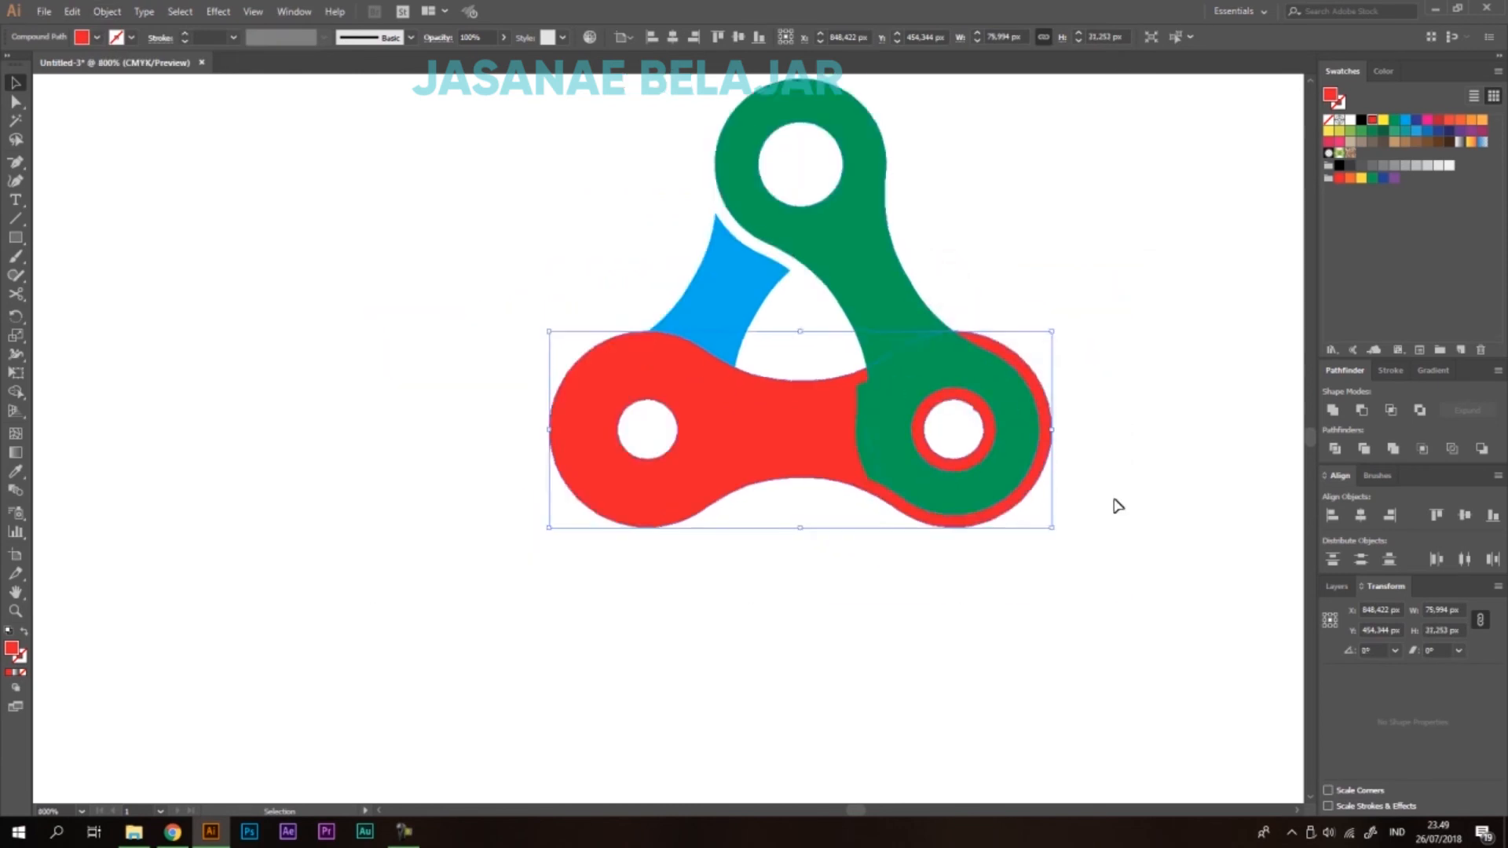
Select all three links and use Shape Builder to delete the red link's outer offset margin, cutting a gap beside the green link.
{"action": "left_click", "coordinate": [1119, 585]}
{"action": "left_click_drag", "start_coordinate": [1128, 594], "coordinate": [689, 193]}
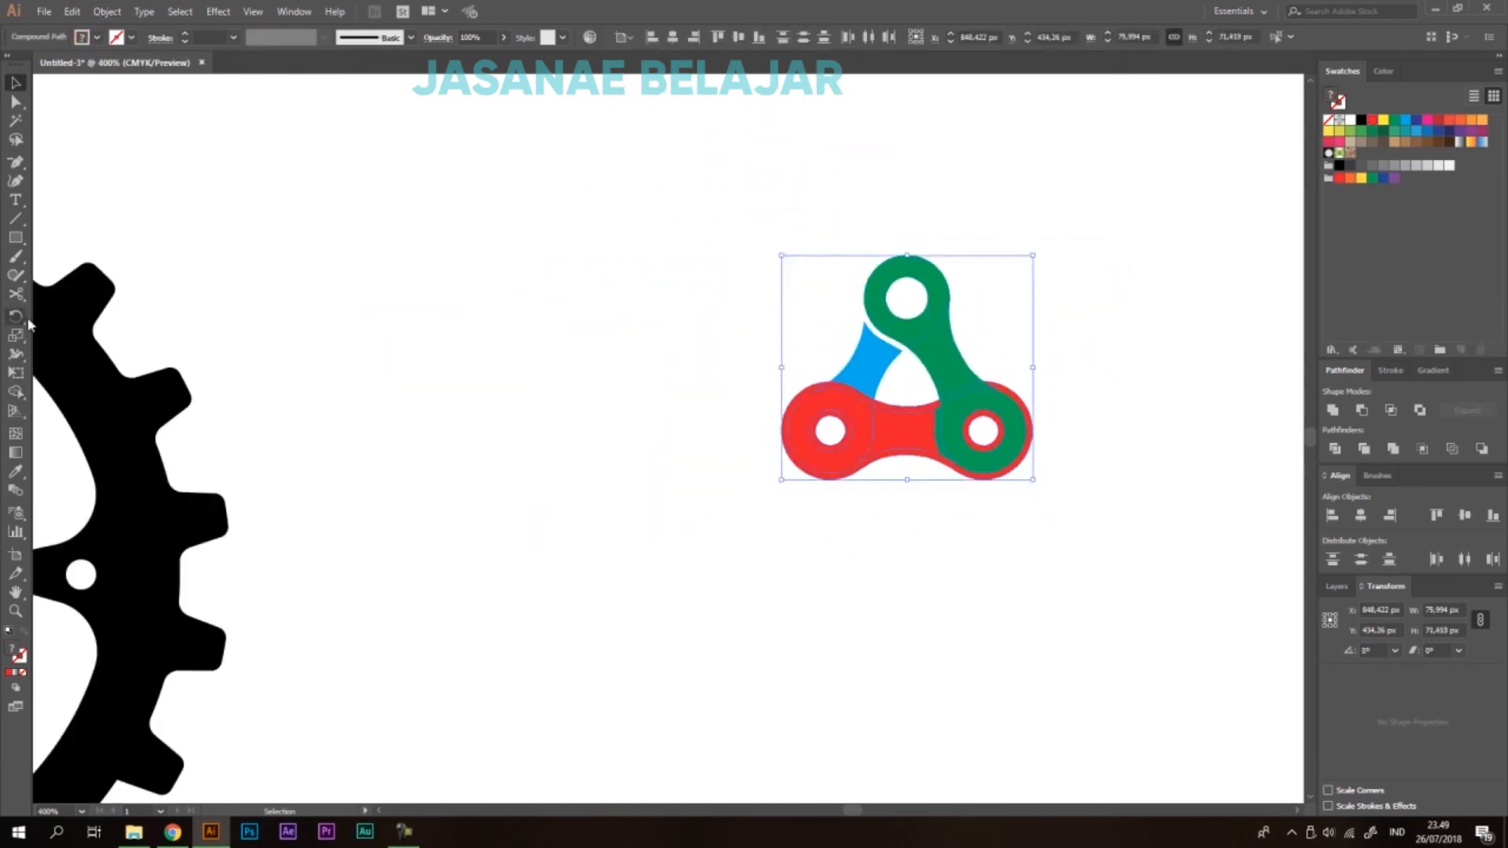
{"action": "left_click", "coordinate": [16, 393]}
{"action": "scroll", "coordinate": [1013, 436], "scroll_direction": "up", "scroll_amount": 3}
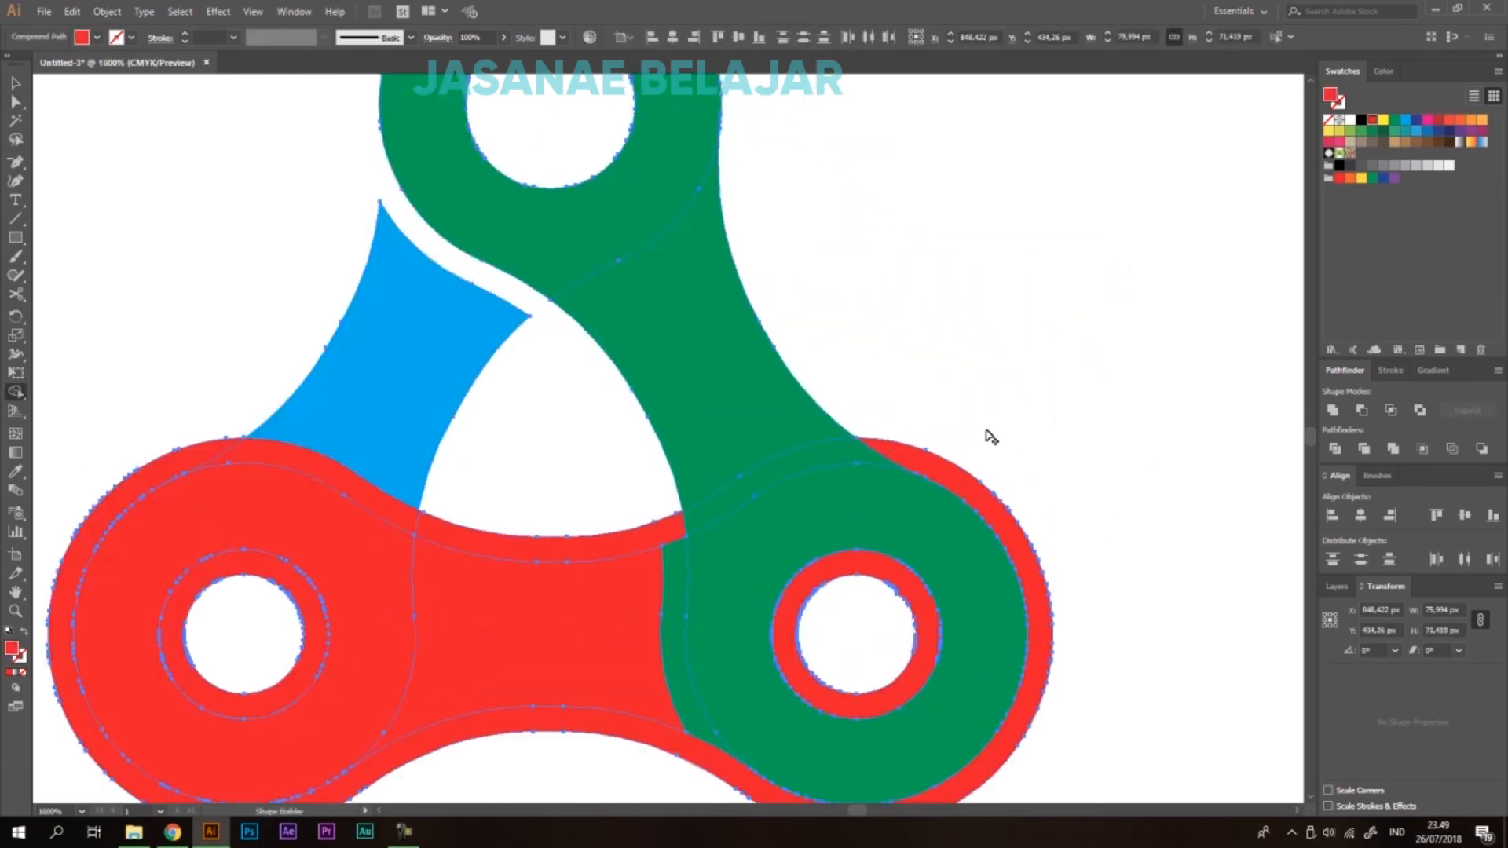
{"action": "left_click", "coordinate": [734, 491], "text": "alt"}
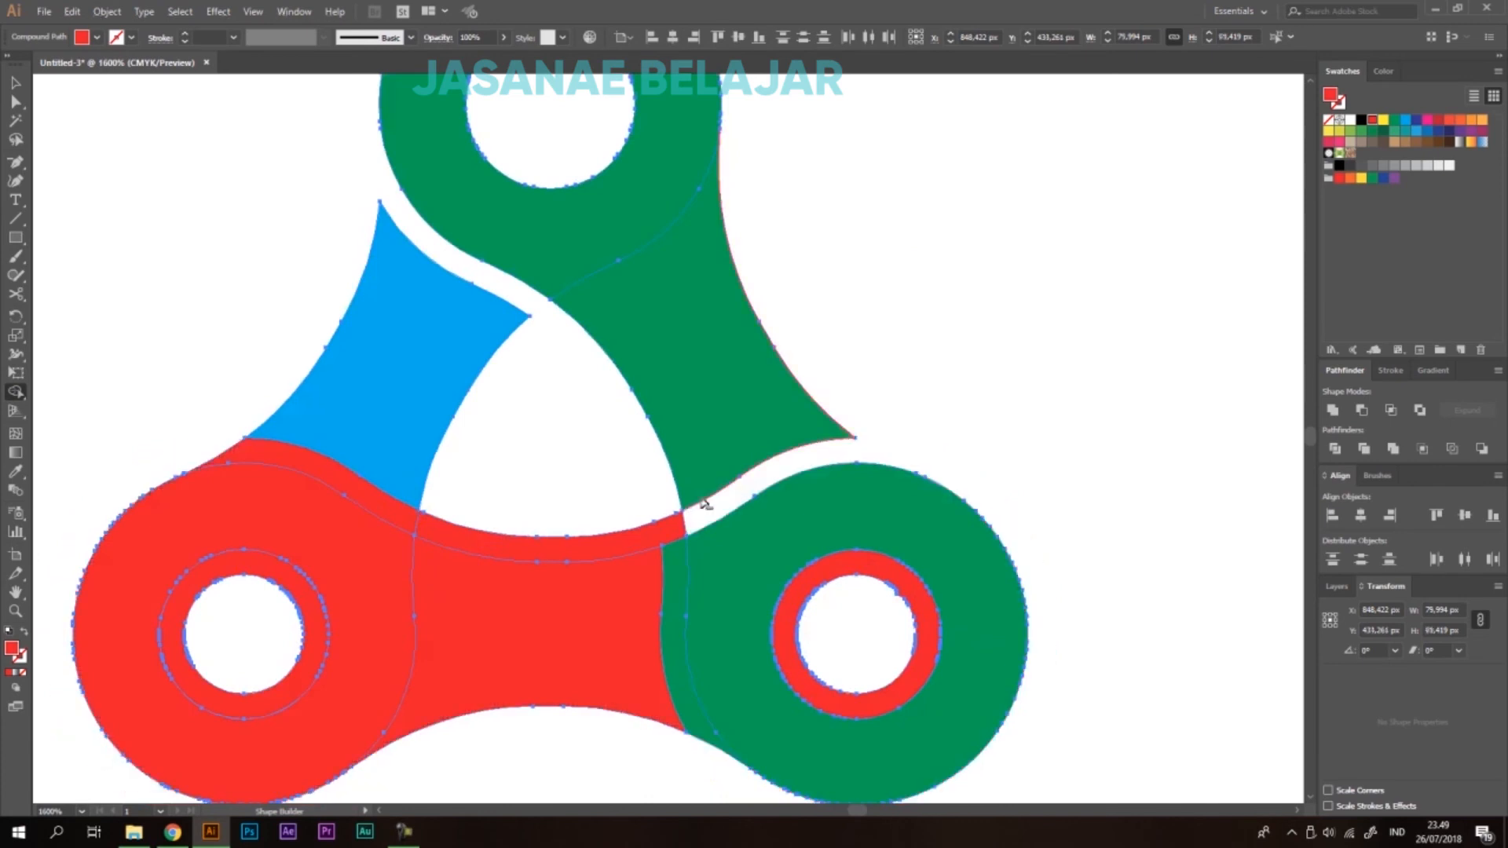
Delete the leftover strip along the red link's upper edge and the offset rings in its two holes with Shape Builder.
{"action": "left_click", "coordinate": [612, 548], "text": "alt"}
{"action": "scroll", "coordinate": [550, 418], "scroll_direction": "down", "scroll_amount": 2}
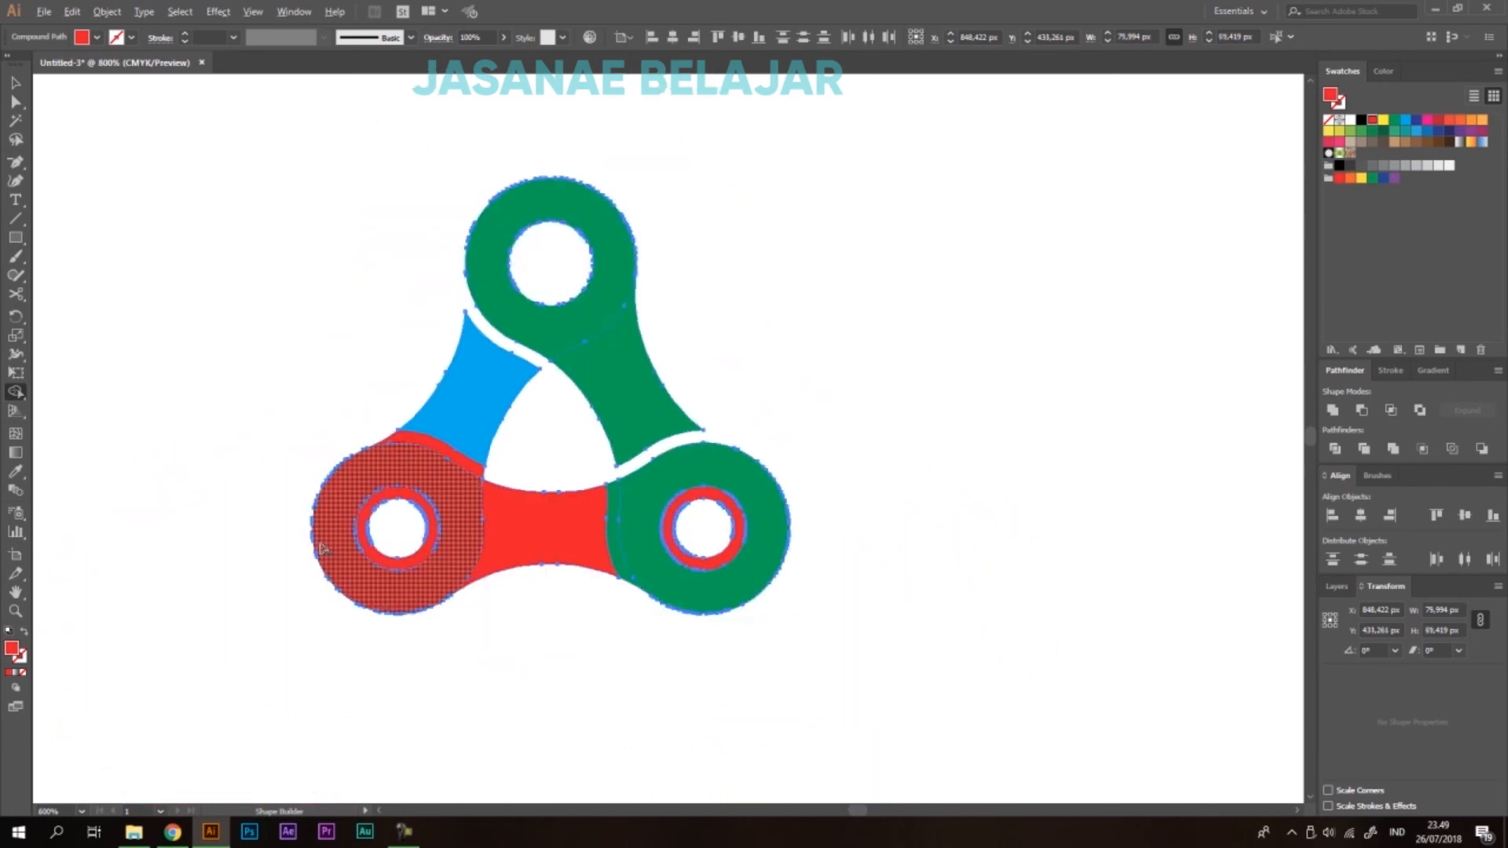
{"action": "left_click", "coordinate": [401, 560], "text": "alt"}
{"action": "left_click", "coordinate": [727, 558], "text": "alt"}
{"action": "key", "text": "v"}
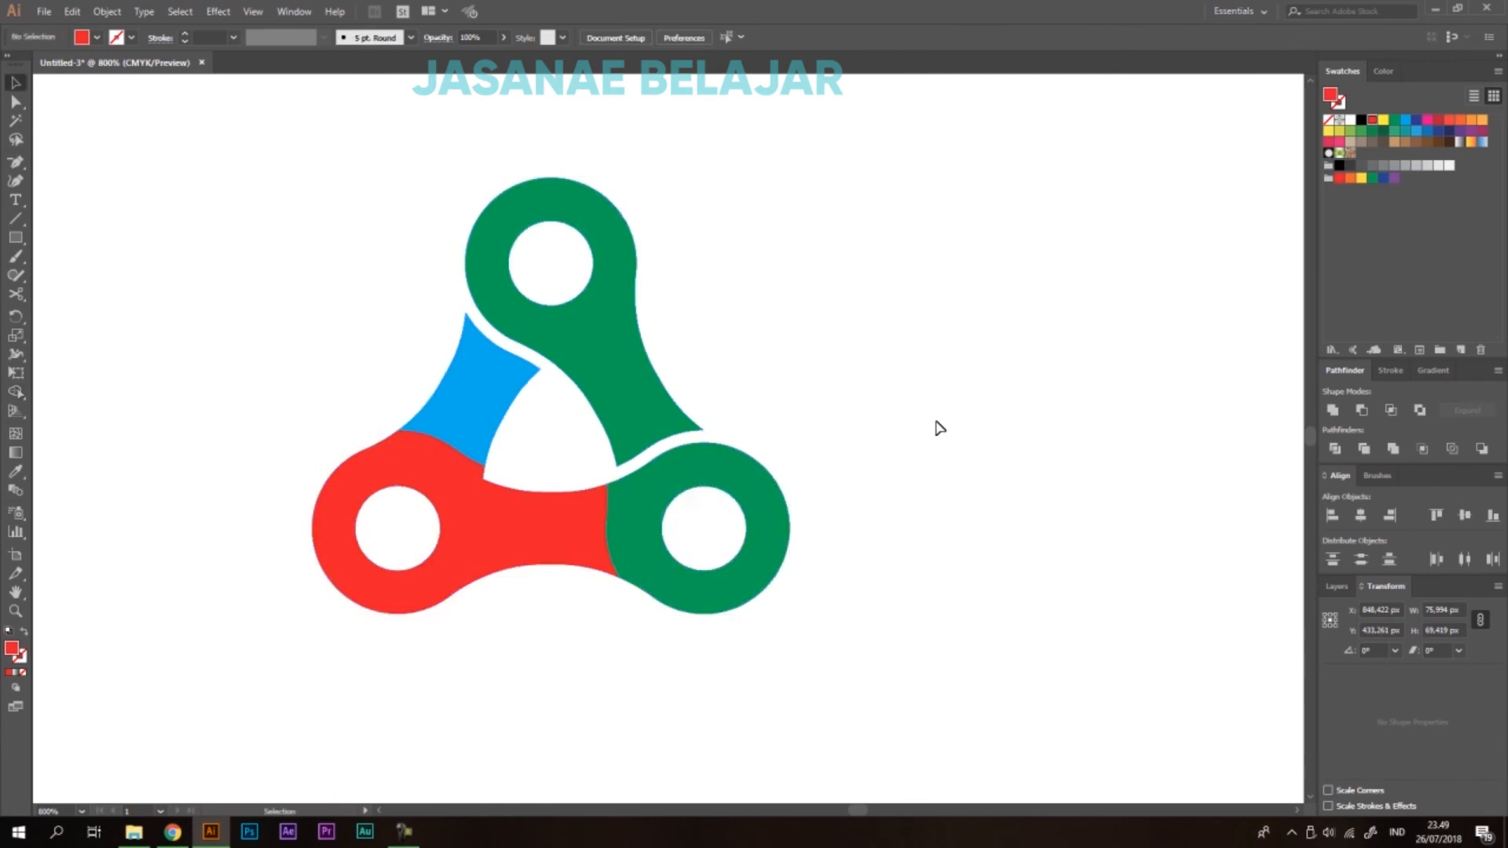
{"action": "left_click", "coordinate": [940, 427]}
{"action": "scroll", "coordinate": [937, 418], "scroll_direction": "down", "scroll_amount": 3}
{"action": "scroll", "coordinate": [855, 428], "scroll_direction": "up", "scroll_amount": 3}
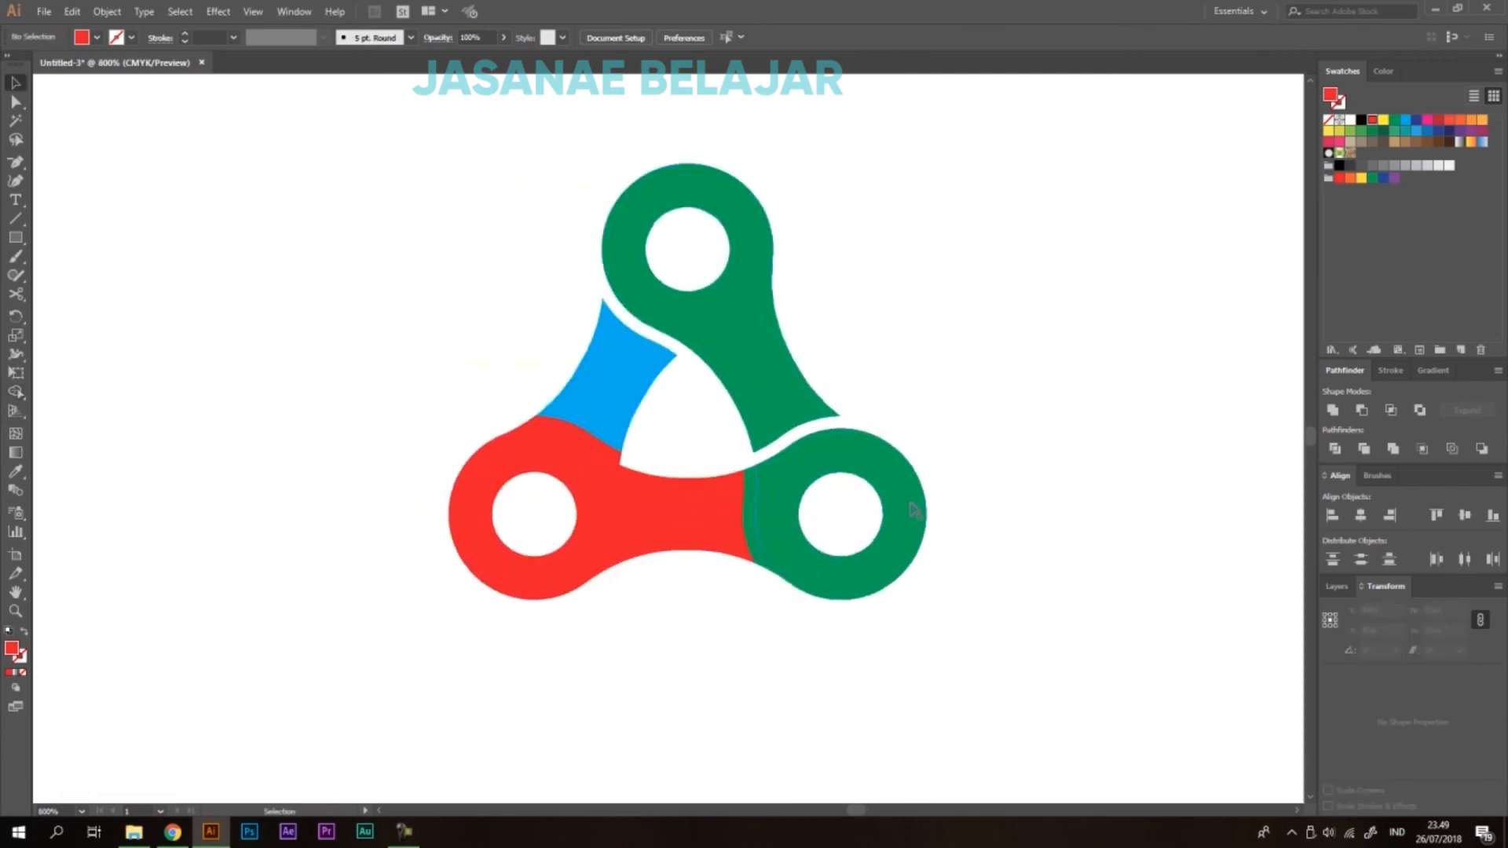
Select the blue link and offset its path outward by 2 px.
{"action": "left_click", "coordinate": [599, 404]}
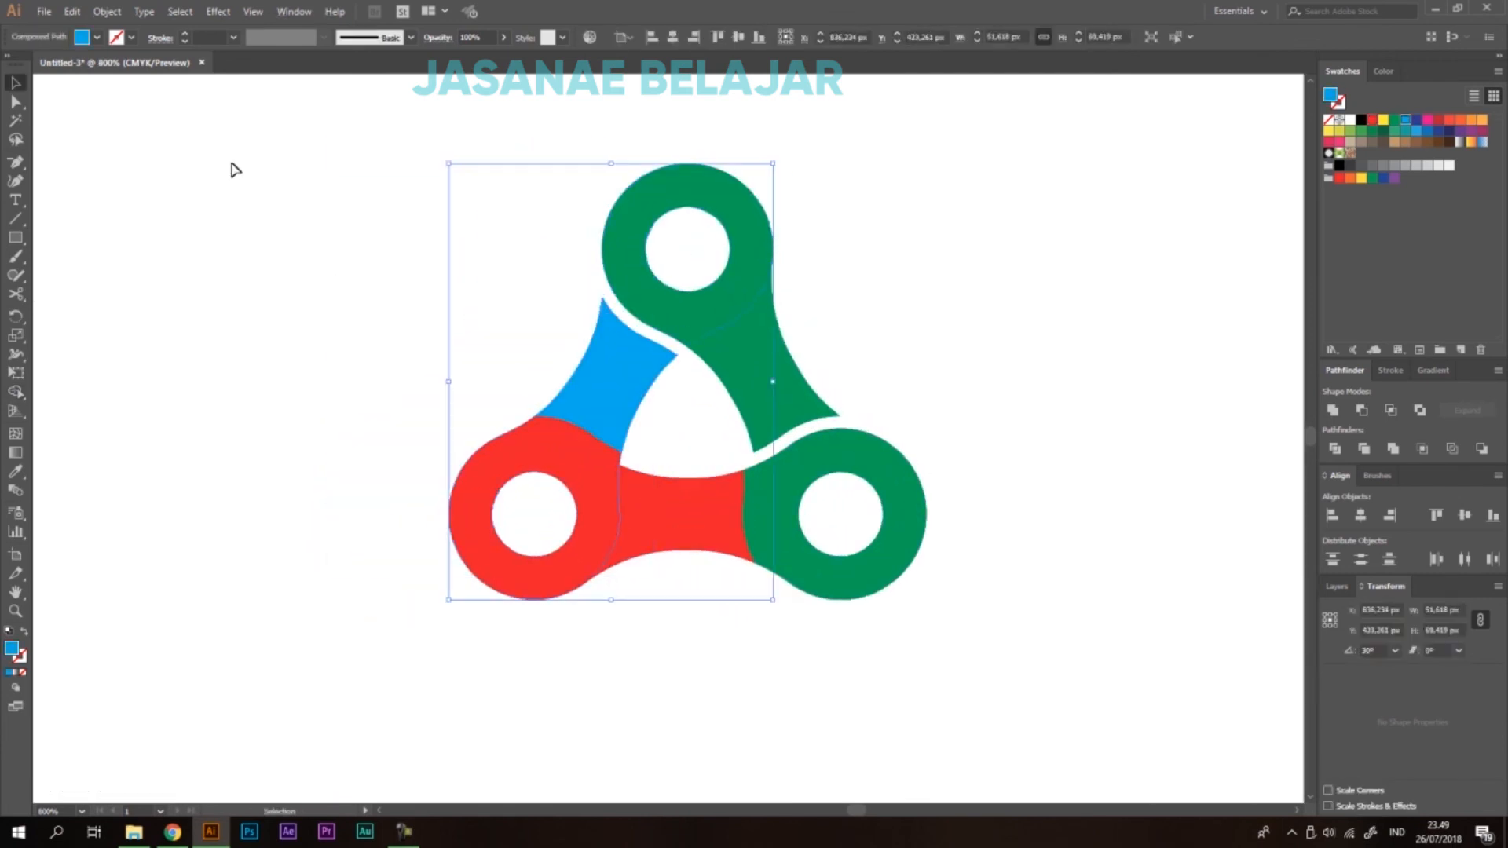
{"action": "left_click", "coordinate": [102, 13]}
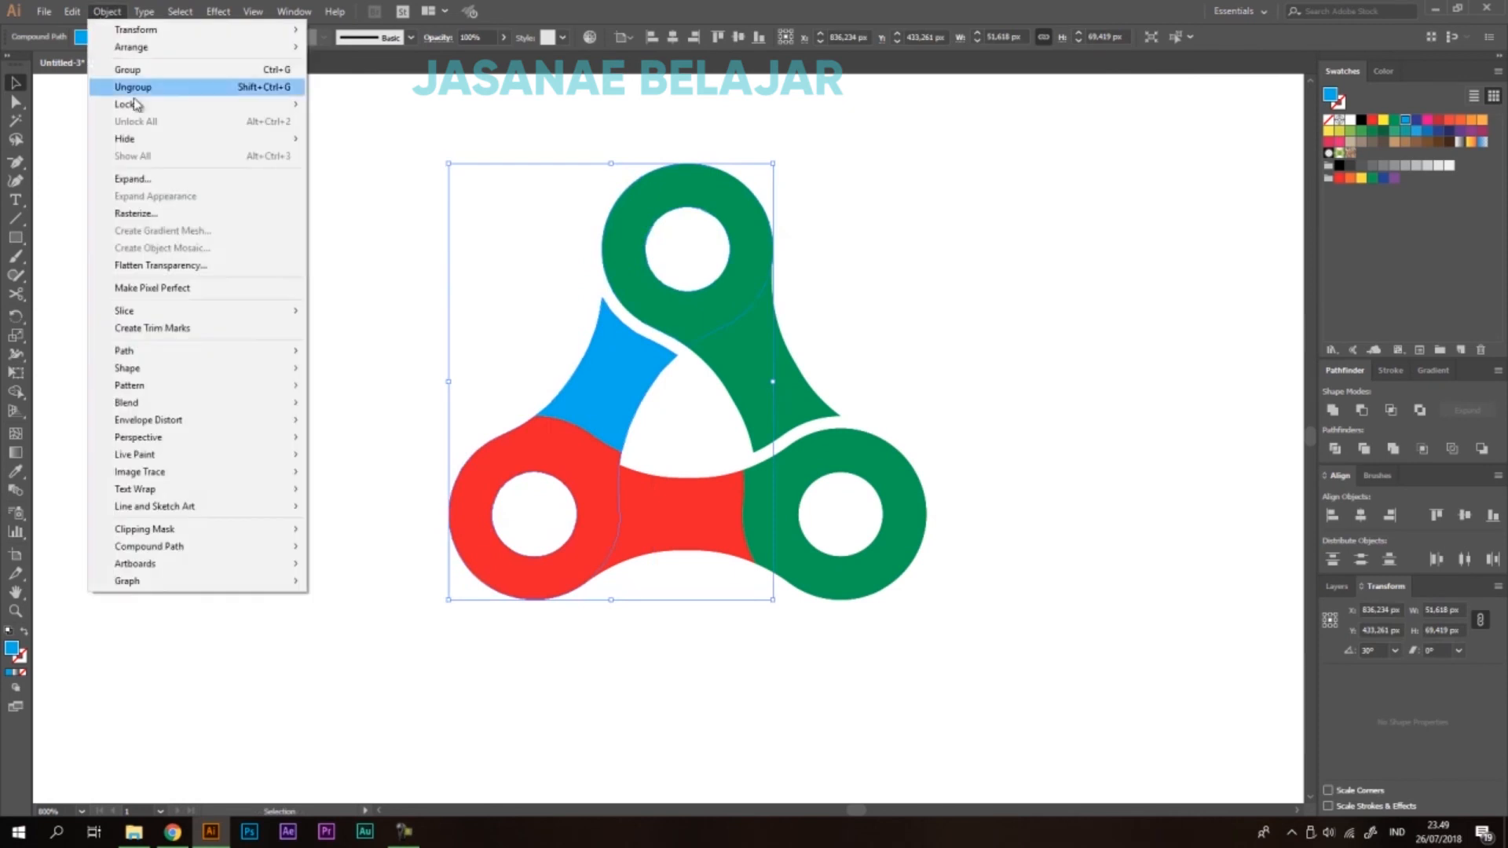
{"action": "mouse_move", "coordinate": [213, 353]}
{"action": "left_click", "coordinate": [404, 410]}
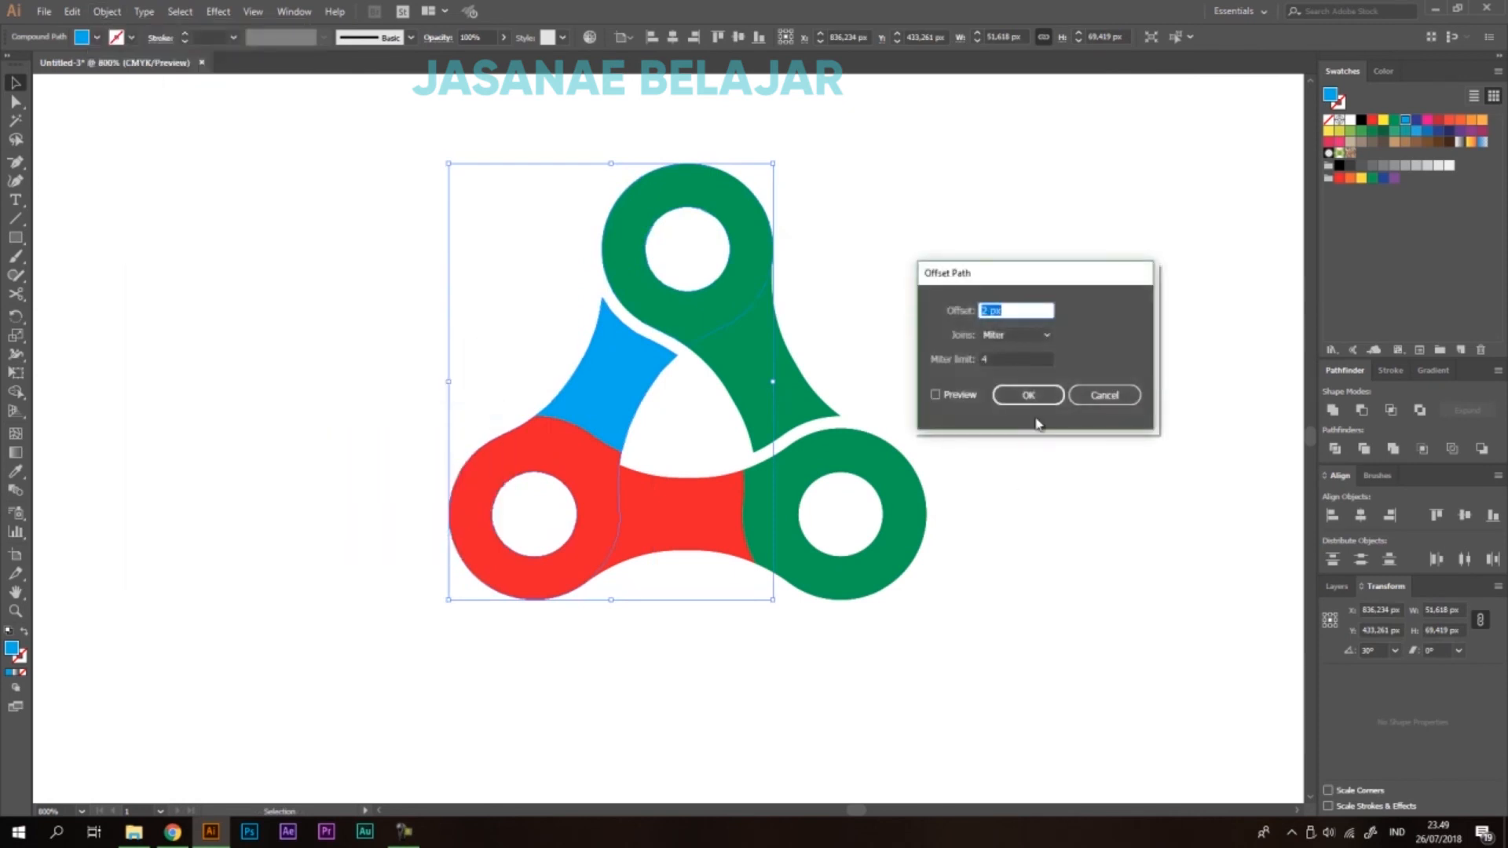
{"action": "left_click", "coordinate": [1028, 395]}
Select all three links and use Shape Builder to delete the blue link's outer offset margin and the ring in its upper hole.
{"action": "left_click_drag", "start_coordinate": [1003, 630], "coordinate": [346, 158]}
{"action": "left_click", "coordinate": [14, 392]}
{"action": "scroll", "coordinate": [549, 292], "scroll_direction": "up", "scroll_amount": 3}
{"action": "left_click_drag", "start_coordinate": [559, 240], "coordinate": [637, 247]}
{"action": "scroll", "coordinate": [639, 249], "scroll_direction": "down", "scroll_amount": 2}
{"action": "left_click_drag", "start_coordinate": [774, 186], "coordinate": [784, 212]}
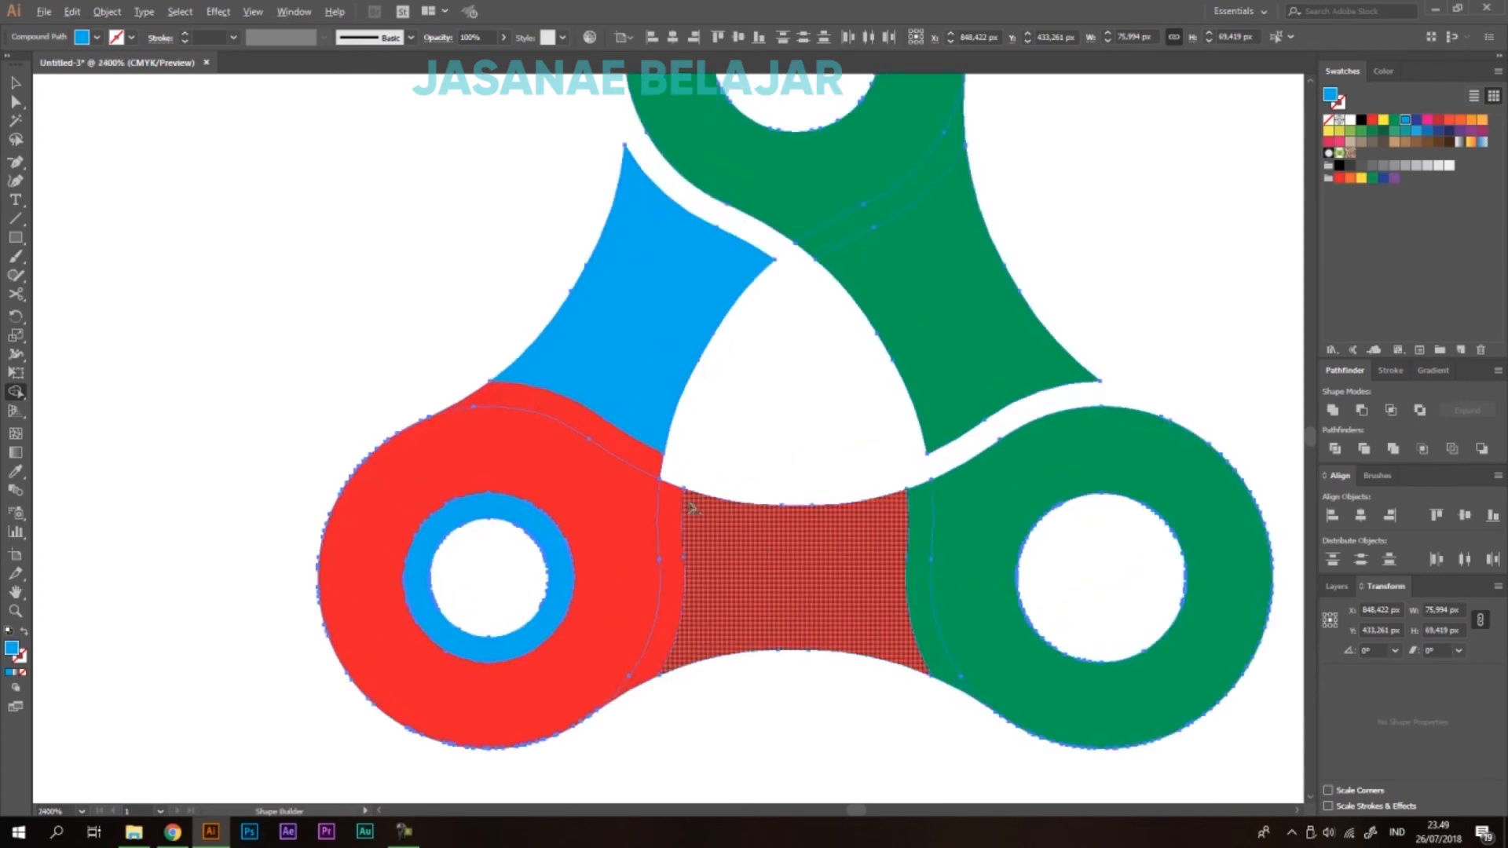
Cut a gap in the red link beside its overlap with the blue one and delete the blue ring in the lower hole.
{"action": "scroll", "coordinate": [687, 514], "scroll_direction": "up", "scroll_amount": 2}
{"action": "left_click", "coordinate": [677, 511], "text": "alt"}
{"action": "left_click_drag", "start_coordinate": [484, 551], "coordinate": [488, 553]}
{"action": "scroll", "coordinate": [692, 359], "scroll_direction": "down", "scroll_amount": 4}
{"action": "key", "text": "v"}
{"action": "left_click", "coordinate": [962, 509]}
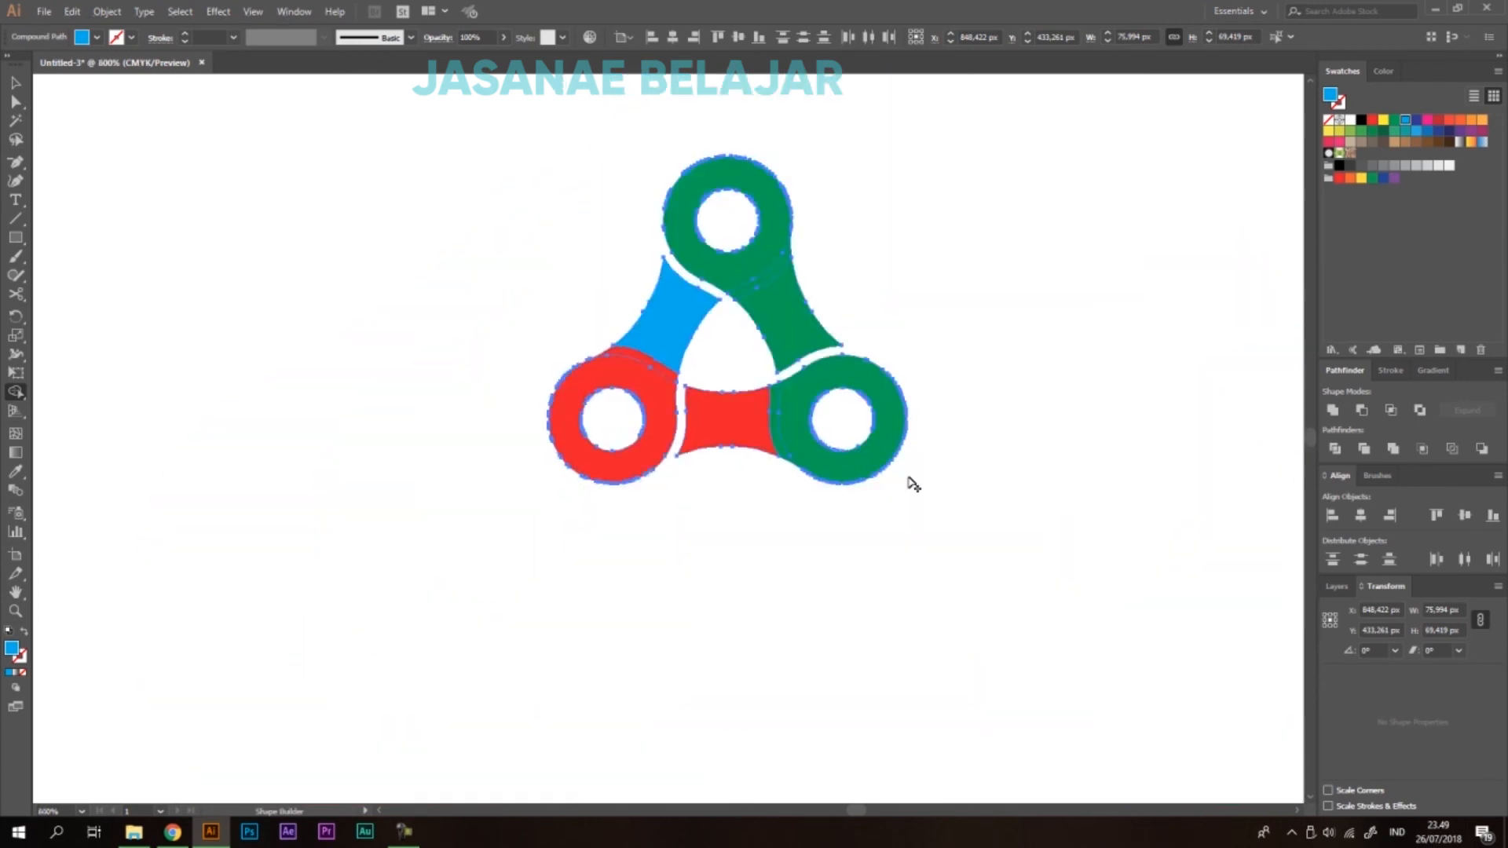
Select the three trimmed links and unite them into a single-color group with Pathfinder.
{"action": "scroll", "coordinate": [856, 412], "scroll_direction": "down", "scroll_amount": 2}
{"action": "scroll", "coordinate": [856, 367], "scroll_direction": "up", "scroll_amount": 1}
{"action": "left_click_drag", "start_coordinate": [1045, 200], "coordinate": [551, 585]}
{"action": "left_click", "coordinate": [1332, 410]}
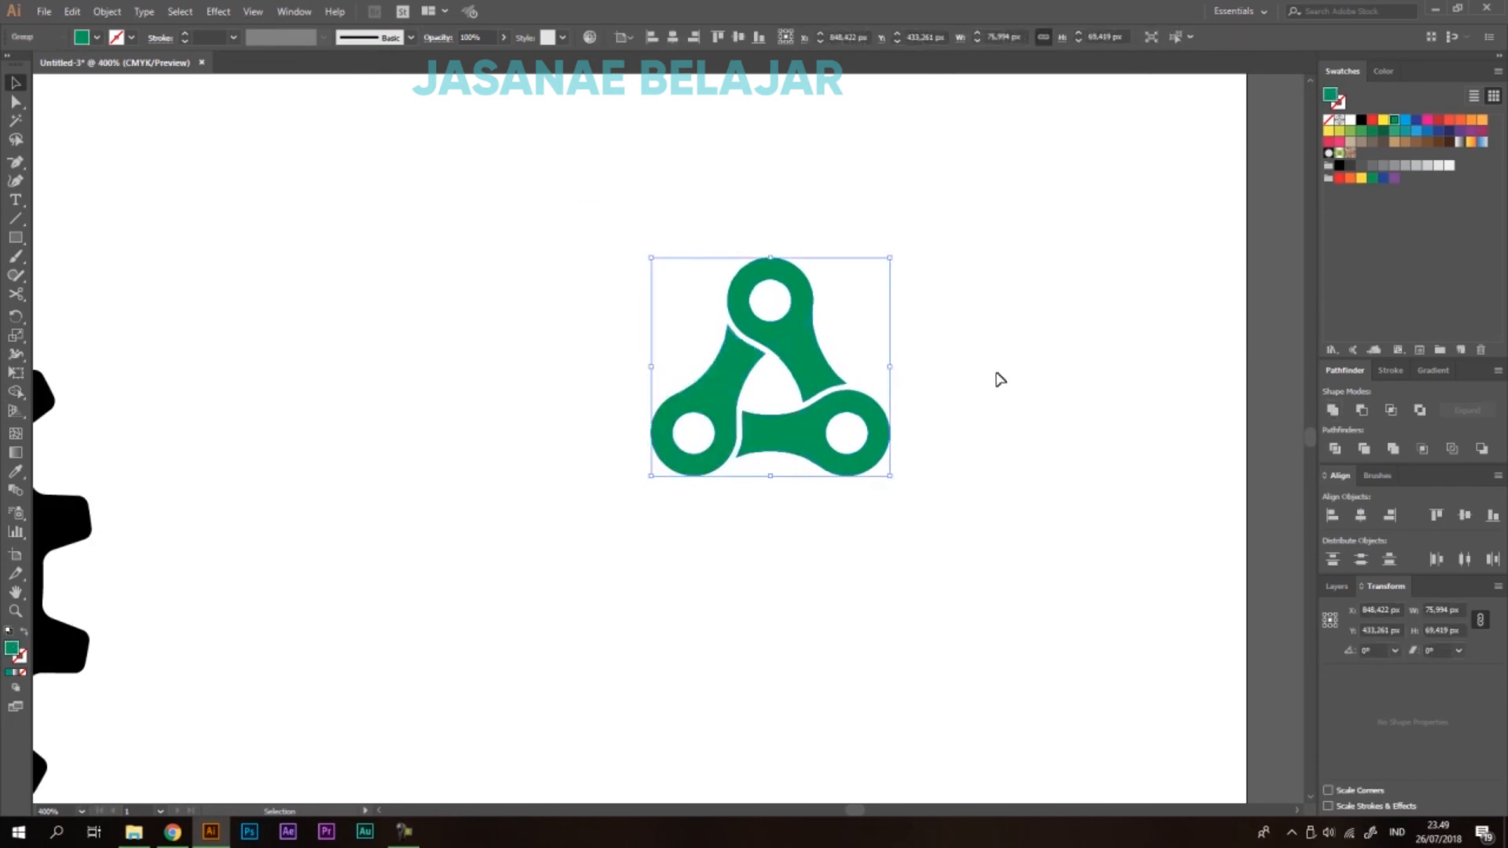
{"action": "left_click", "coordinate": [1000, 378]}
{"action": "scroll", "coordinate": [945, 435], "scroll_direction": "down", "scroll_amount": 3}
{"action": "scroll", "coordinate": [834, 348], "scroll_direction": "up", "scroll_amount": 4}
{"action": "scroll", "coordinate": [794, 354], "scroll_direction": "down", "scroll_amount": 4}
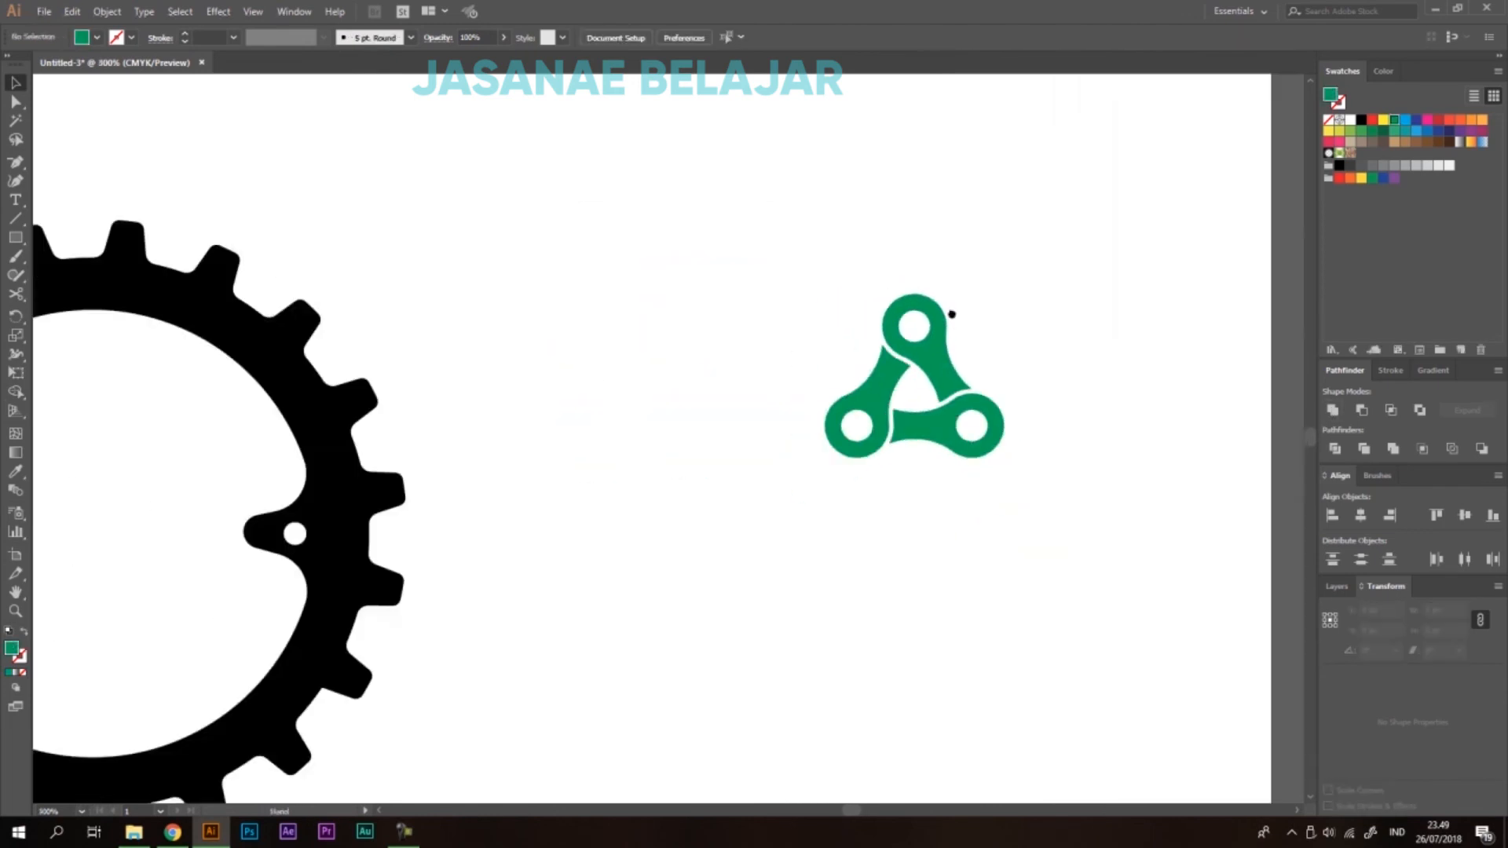
Place the united links inside the gear at about 105 px wide and match their fill to the gear's black with the Eyedropper.
{"action": "left_click_drag", "start_coordinate": [1034, 339], "coordinate": [672, 365]}
{"action": "key", "text": "i"}
{"action": "left_click", "coordinate": [743, 402]}
{"action": "key", "text": "v"}
{"action": "left_click", "coordinate": [1030, 323]}
Center the chain-link triangle horizontally and vertically on the gear.
{"action": "scroll", "coordinate": [590, 425], "scroll_direction": "up", "scroll_amount": 1}
{"action": "left_click", "coordinate": [631, 434]}
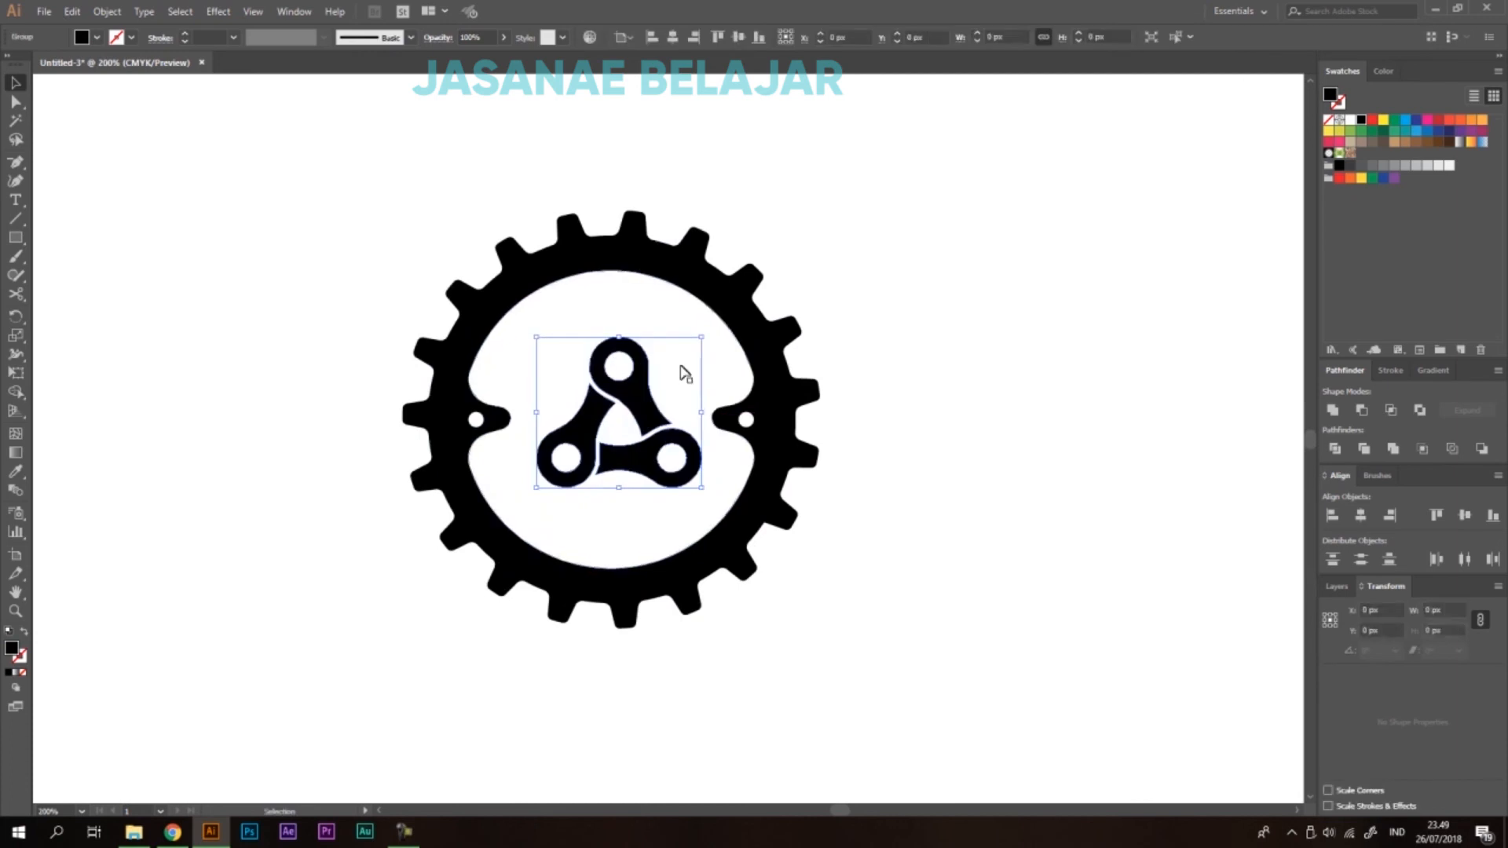
{"action": "left_click", "coordinate": [771, 399], "text": "shift"}
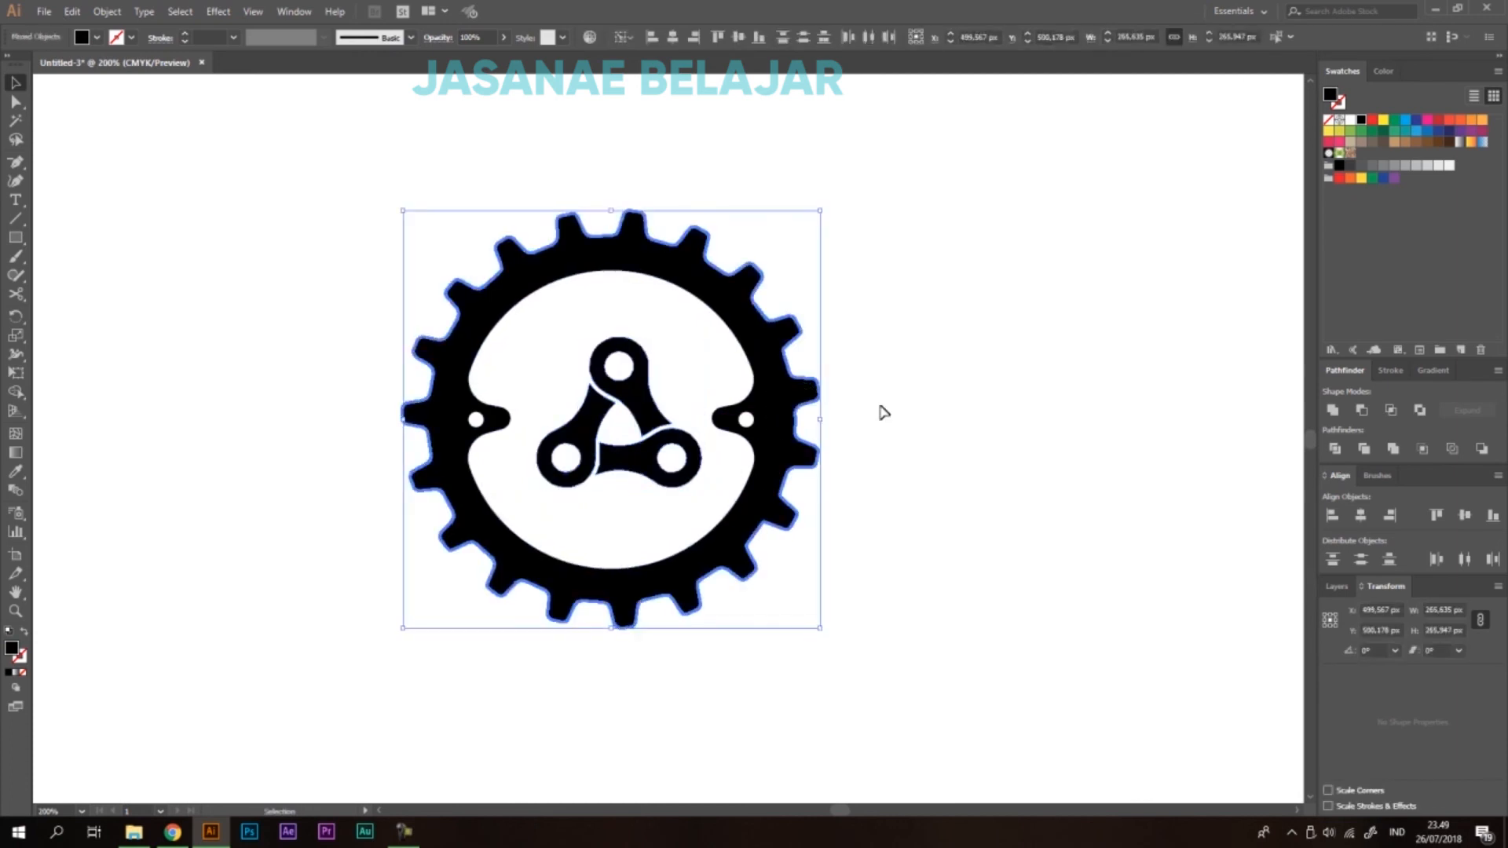
{"action": "left_click", "coordinate": [1364, 518]}
{"action": "left_click", "coordinate": [1463, 519]}
{"action": "left_click", "coordinate": [1037, 429]}
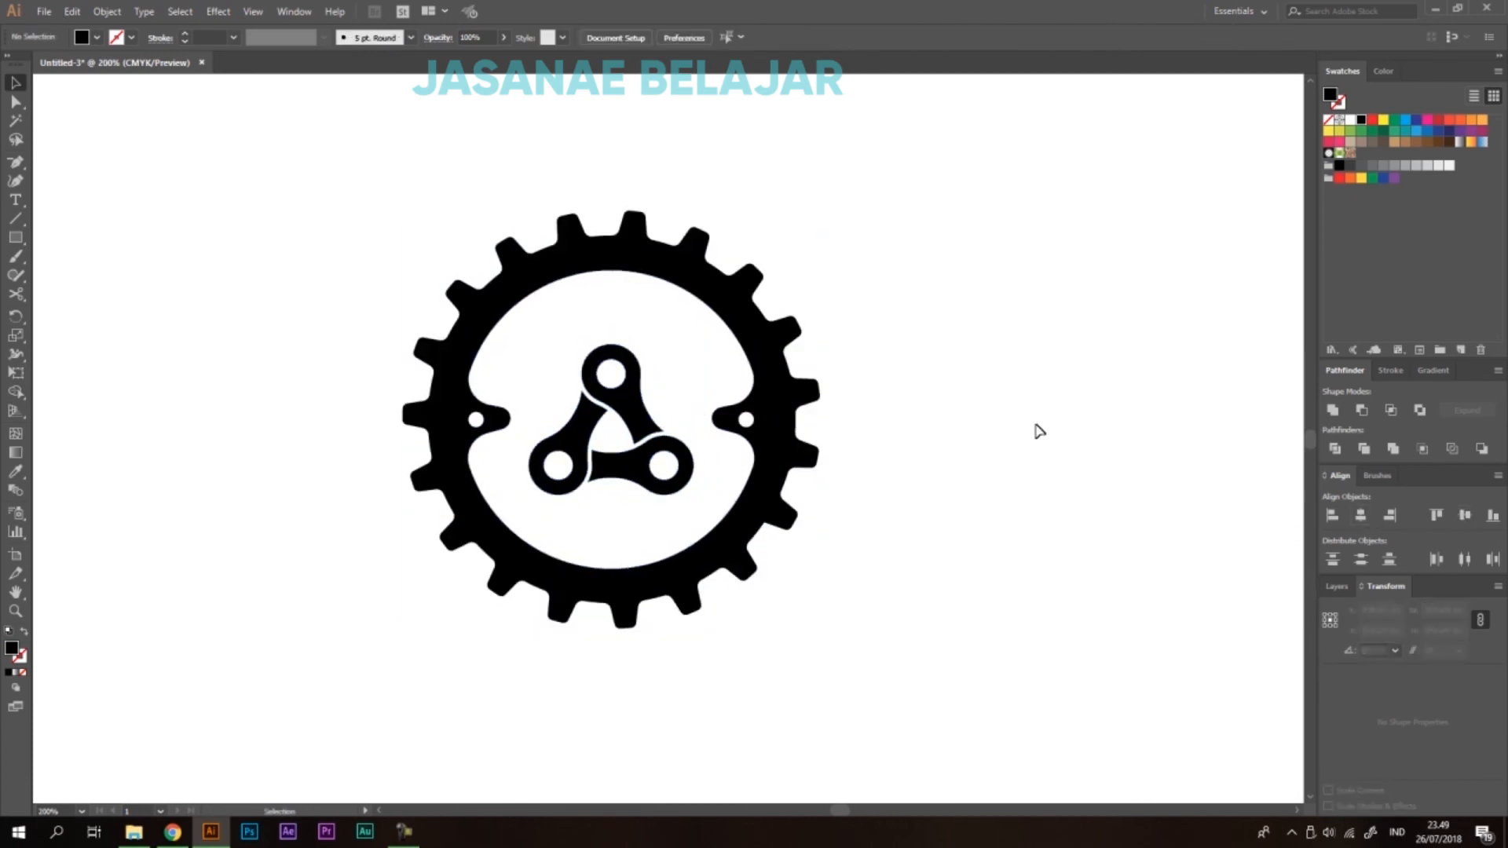
Scale the chain-link triangle down from its center to about 91 px wide.
{"action": "scroll", "coordinate": [634, 394], "scroll_direction": "up", "scroll_amount": 2}
{"action": "left_click", "coordinate": [635, 393]}
{"action": "left_click_drag", "start_coordinate": [759, 299], "coordinate": [732, 314]}
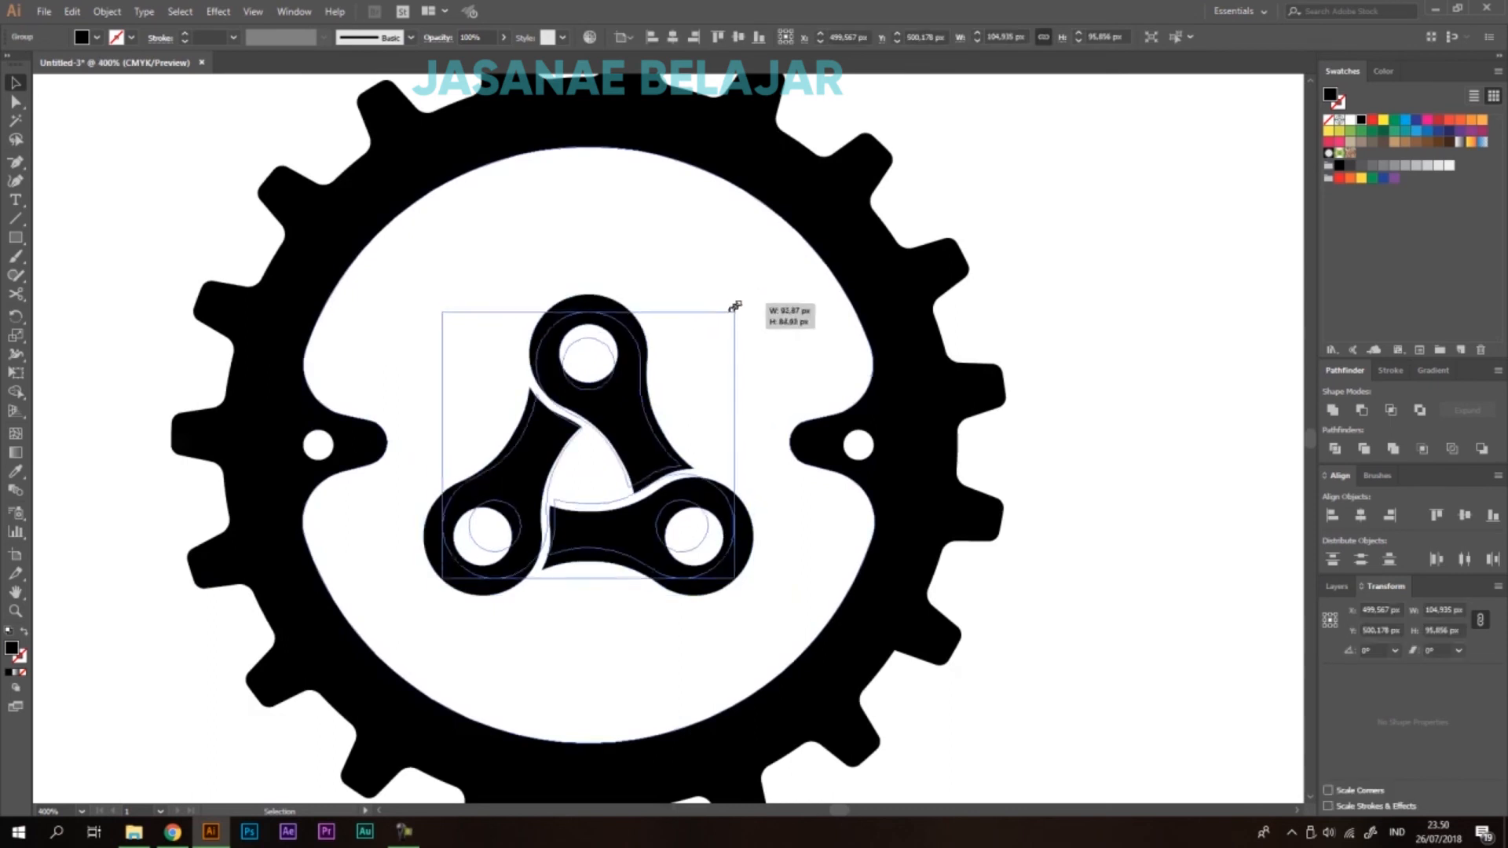
{"action": "left_click", "coordinate": [1071, 327]}
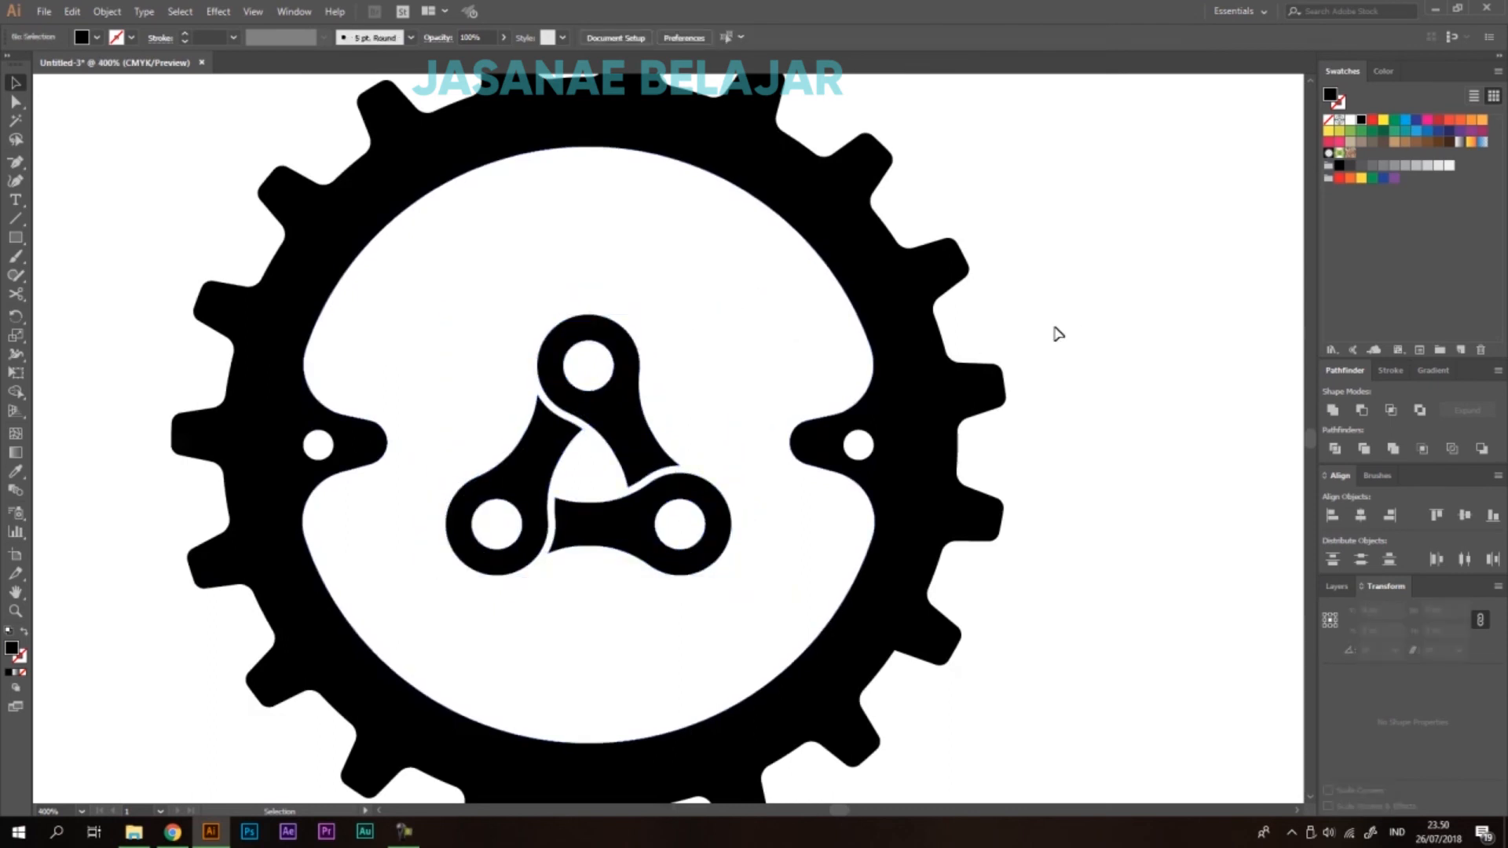
{"action": "scroll", "coordinate": [918, 345], "scroll_direction": "down", "scroll_amount": 1}
{"action": "scroll", "coordinate": [883, 414], "scroll_direction": "down", "scroll_amount": 2}
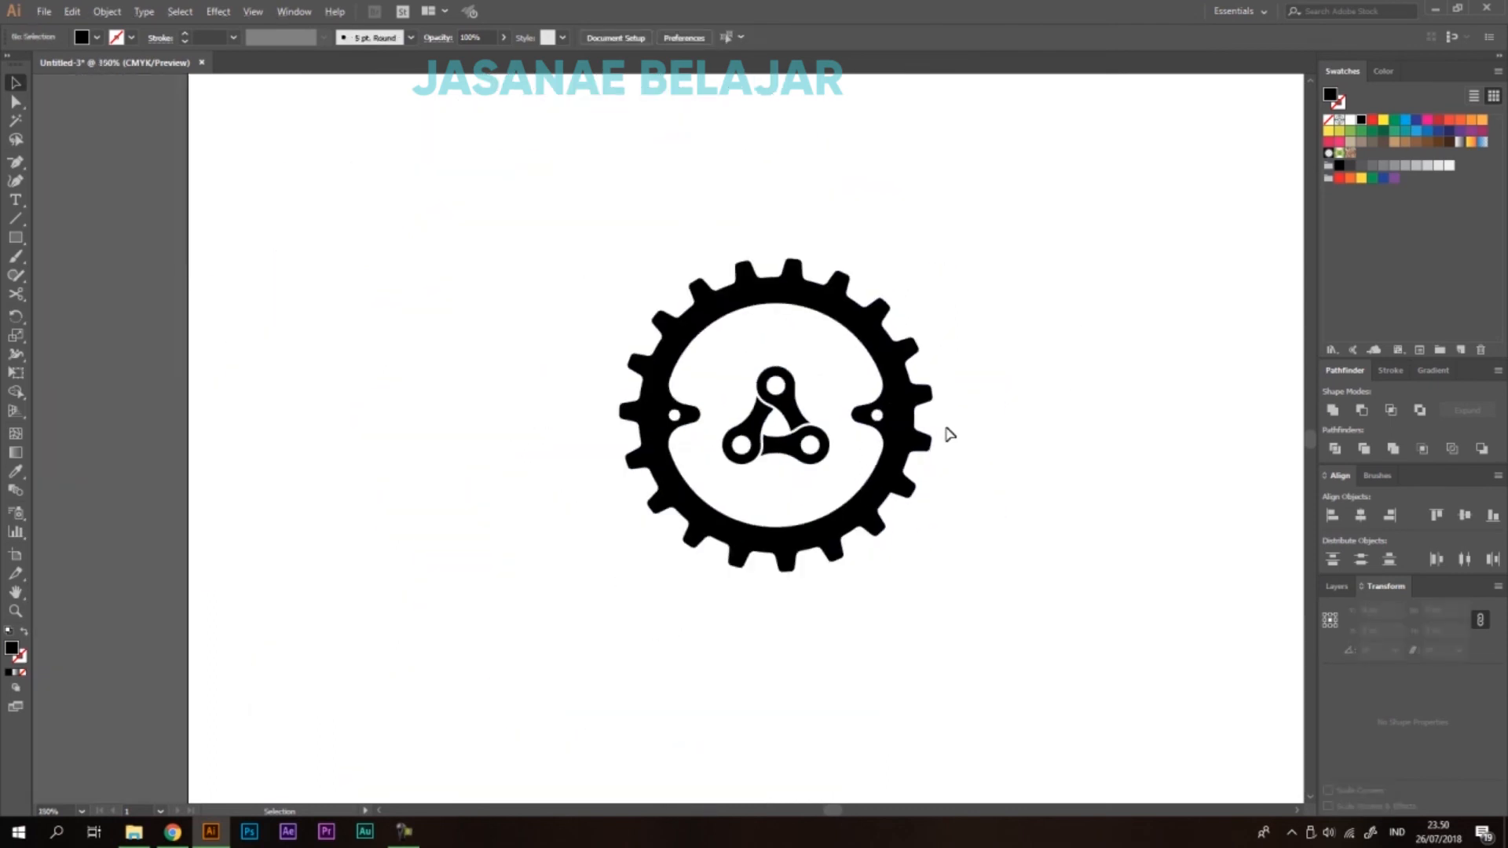
Draw a circle about 173 px in diameter beside the gear, with no fill and a 3 pt black stroke.
{"action": "scroll", "coordinate": [952, 432], "scroll_direction": "up", "scroll_amount": 2}
{"action": "left_click_drag", "start_coordinate": [15, 237], "coordinate": [96, 285]}
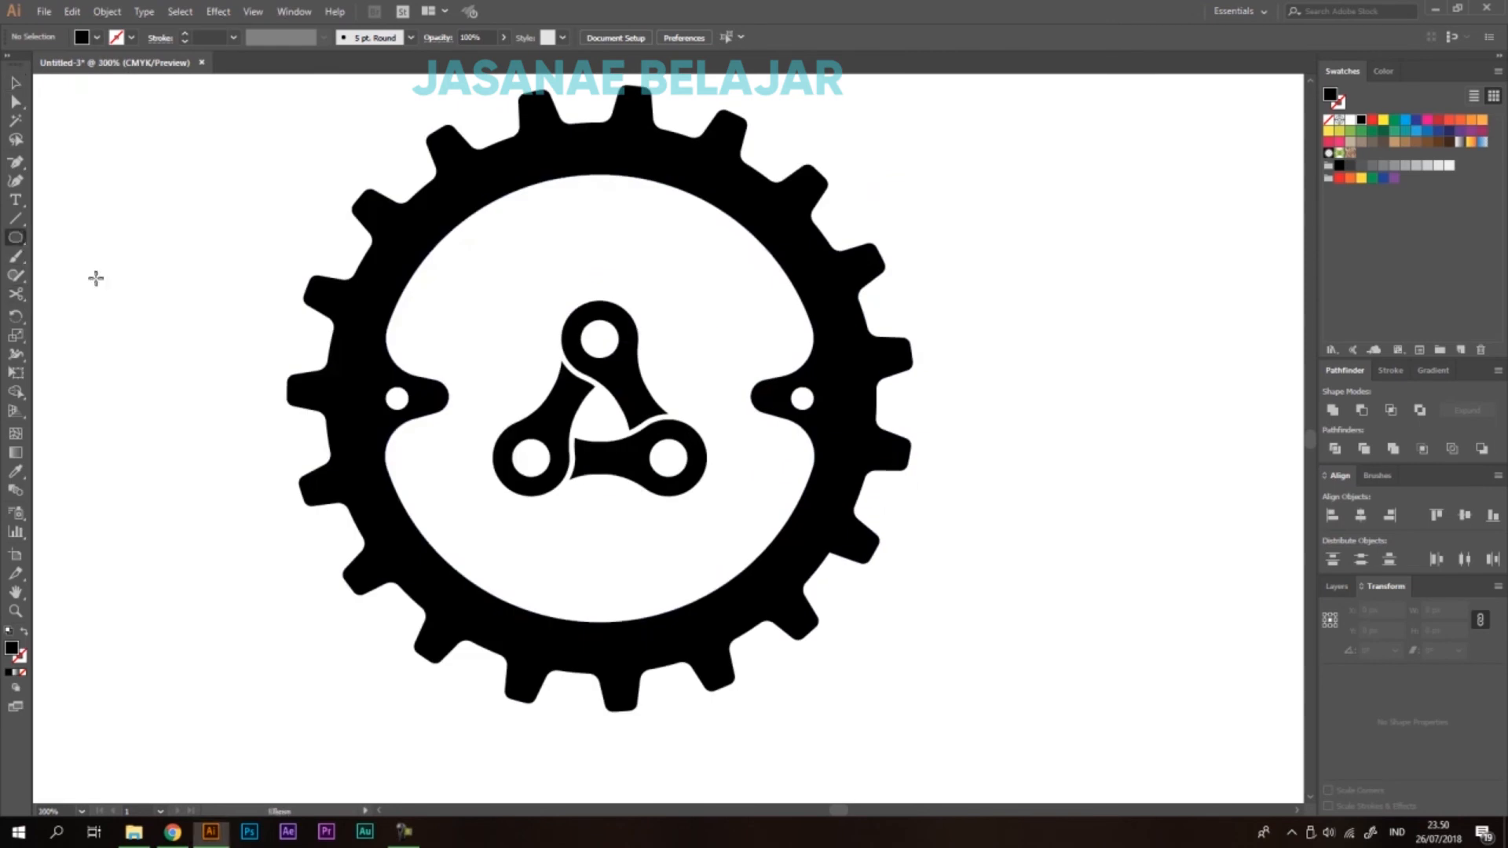
{"action": "left_click_drag", "start_coordinate": [970, 220], "coordinate": [1136, 626]}
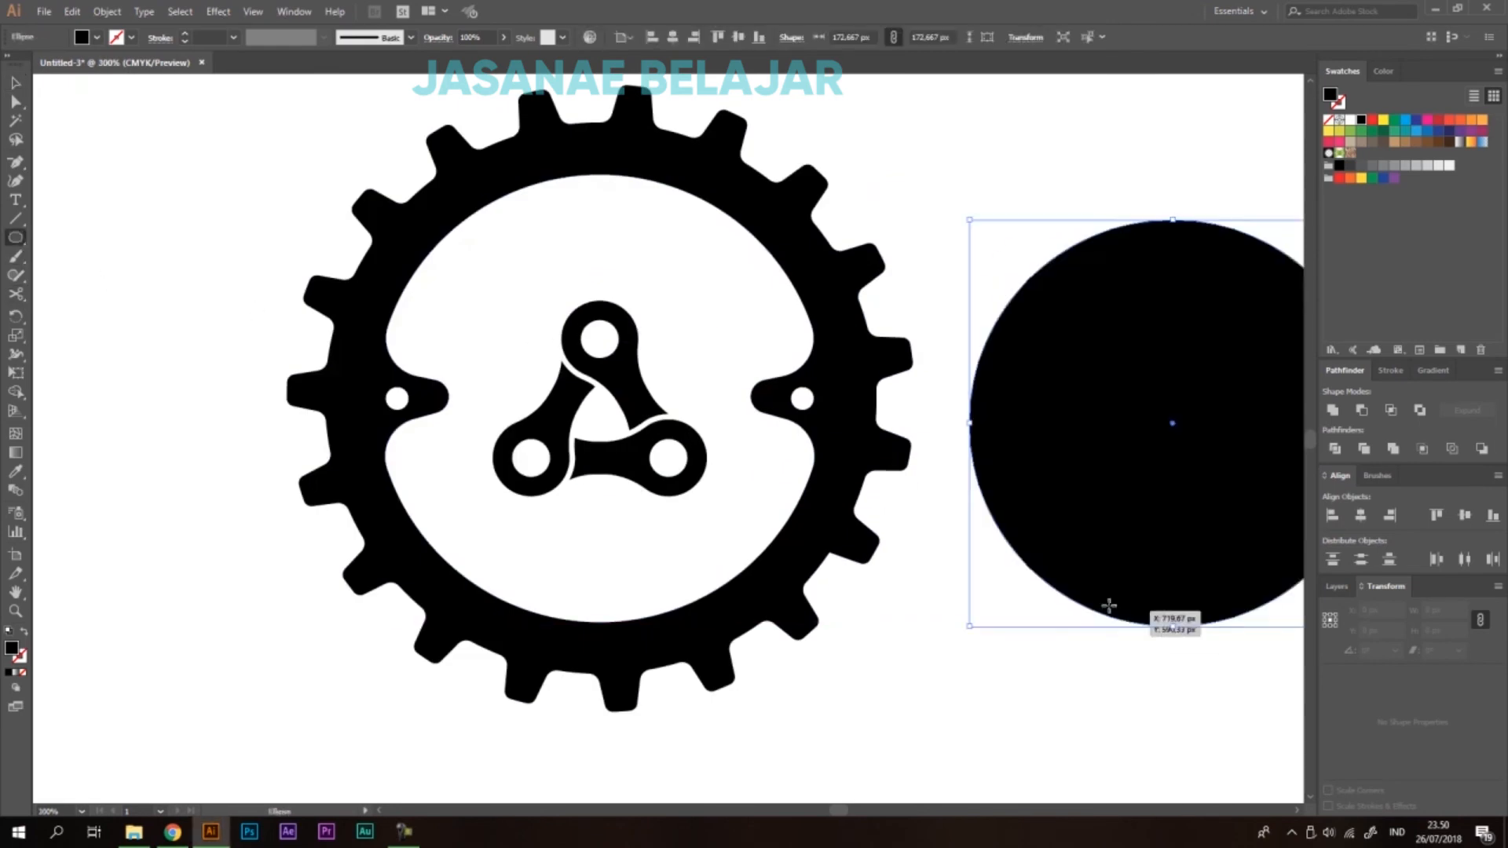
{"action": "left_click", "coordinate": [24, 633]}
{"action": "left_click", "coordinate": [233, 37]}
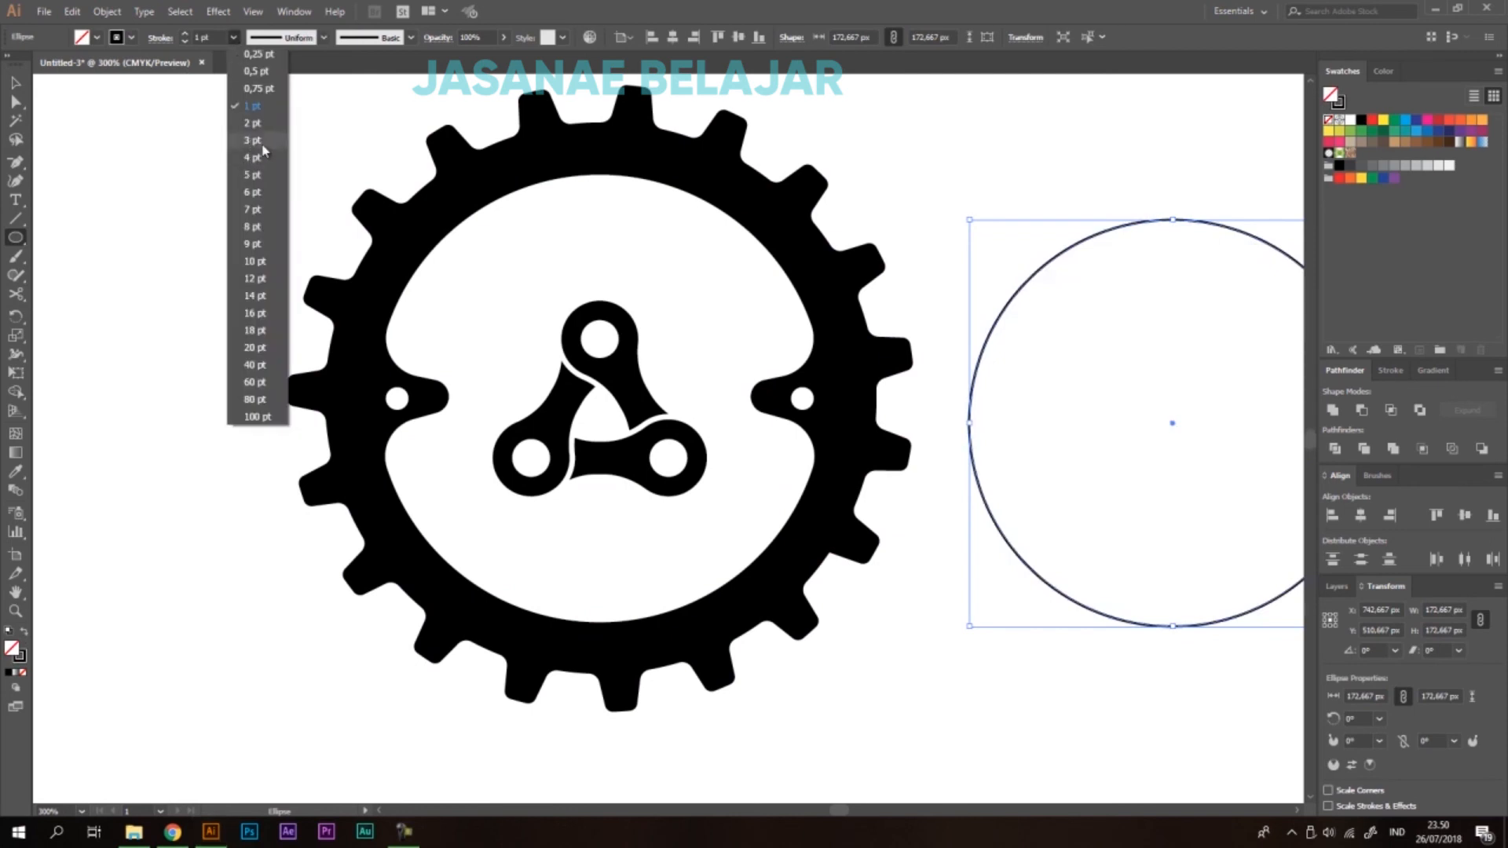
{"action": "left_click", "coordinate": [253, 146]}
Center the outlined circle horizontally and vertically on the gear.
{"action": "key", "text": "v"}
{"action": "left_click", "coordinate": [783, 243]}
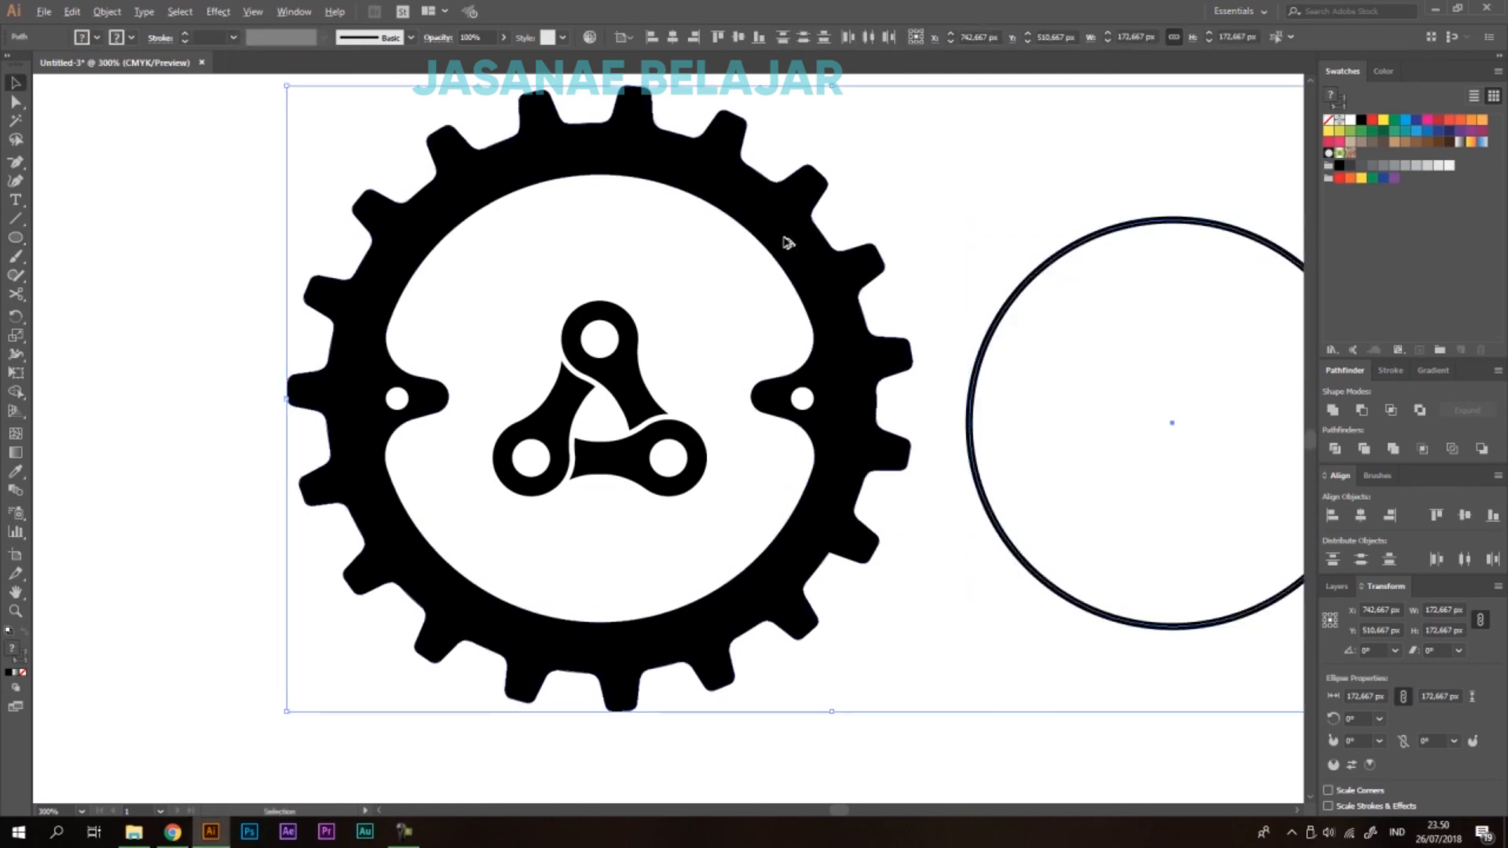
{"action": "left_click", "coordinate": [1363, 516]}
{"action": "left_click", "coordinate": [1465, 515]}
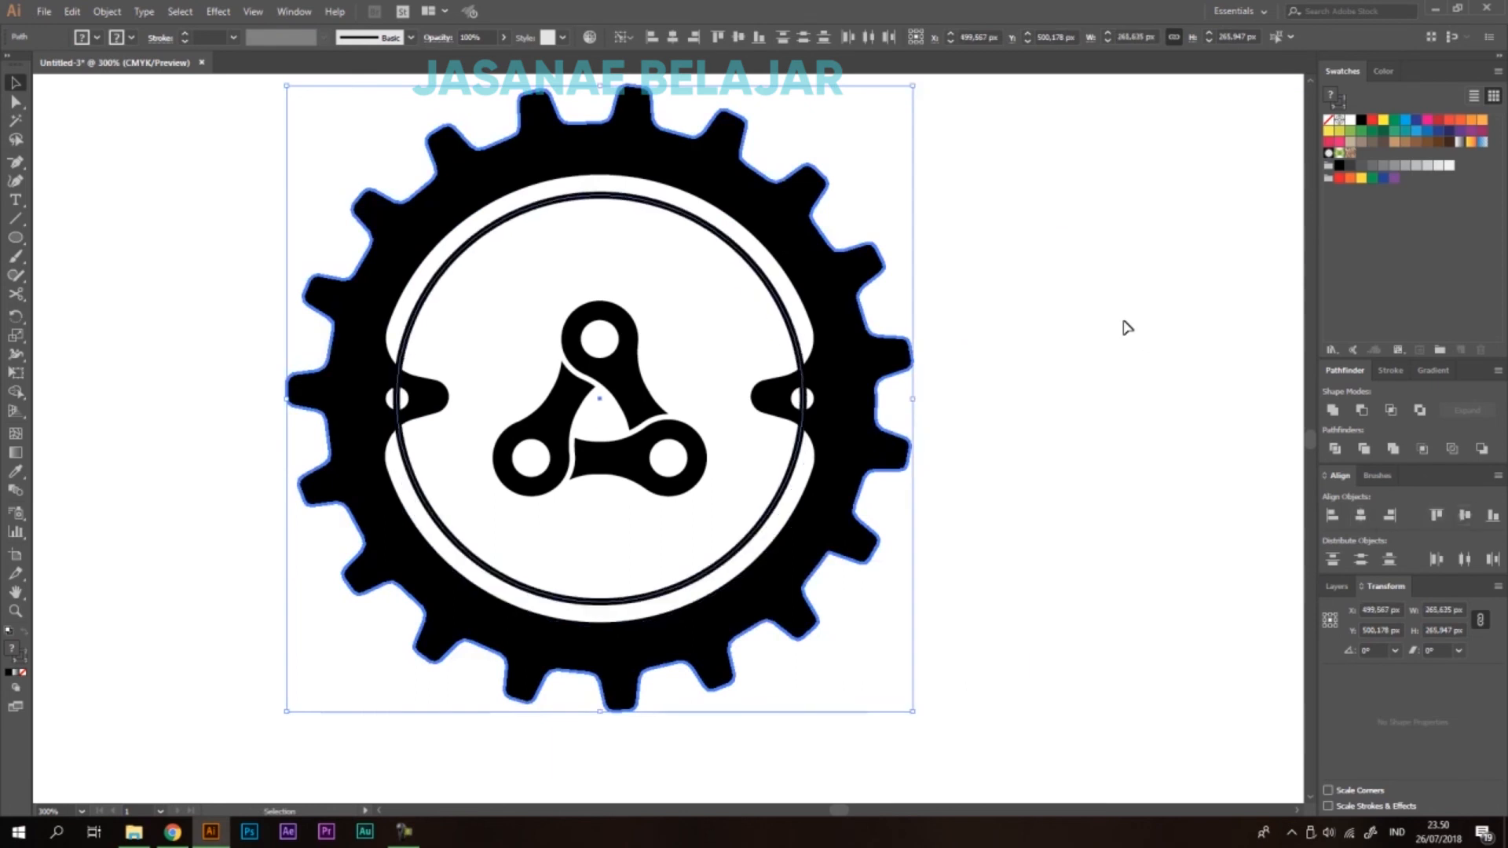
{"action": "left_click", "coordinate": [1138, 353]}
Shrink the outlined circle from its center to about 134 px so it meets the gear's two side tabs.
{"action": "left_click", "coordinate": [780, 307]}
{"action": "left_click_drag", "start_coordinate": [804, 195], "coordinate": [764, 229]}
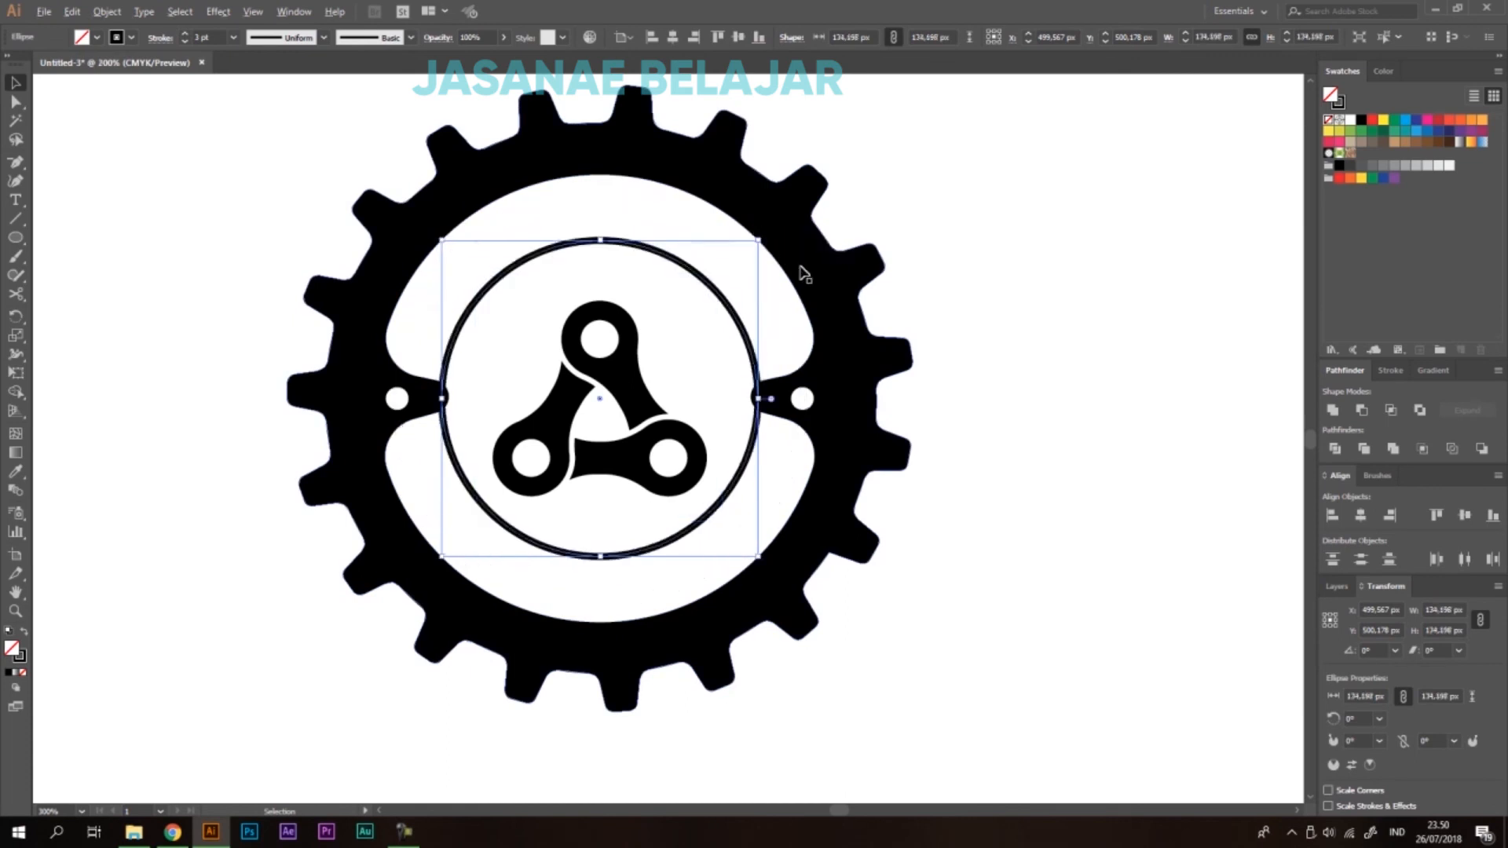
{"action": "scroll", "coordinate": [801, 263], "scroll_direction": "down", "scroll_amount": 2}
{"action": "left_click", "coordinate": [890, 383]}
{"action": "scroll", "coordinate": [767, 296], "scroll_direction": "up", "scroll_amount": 1}
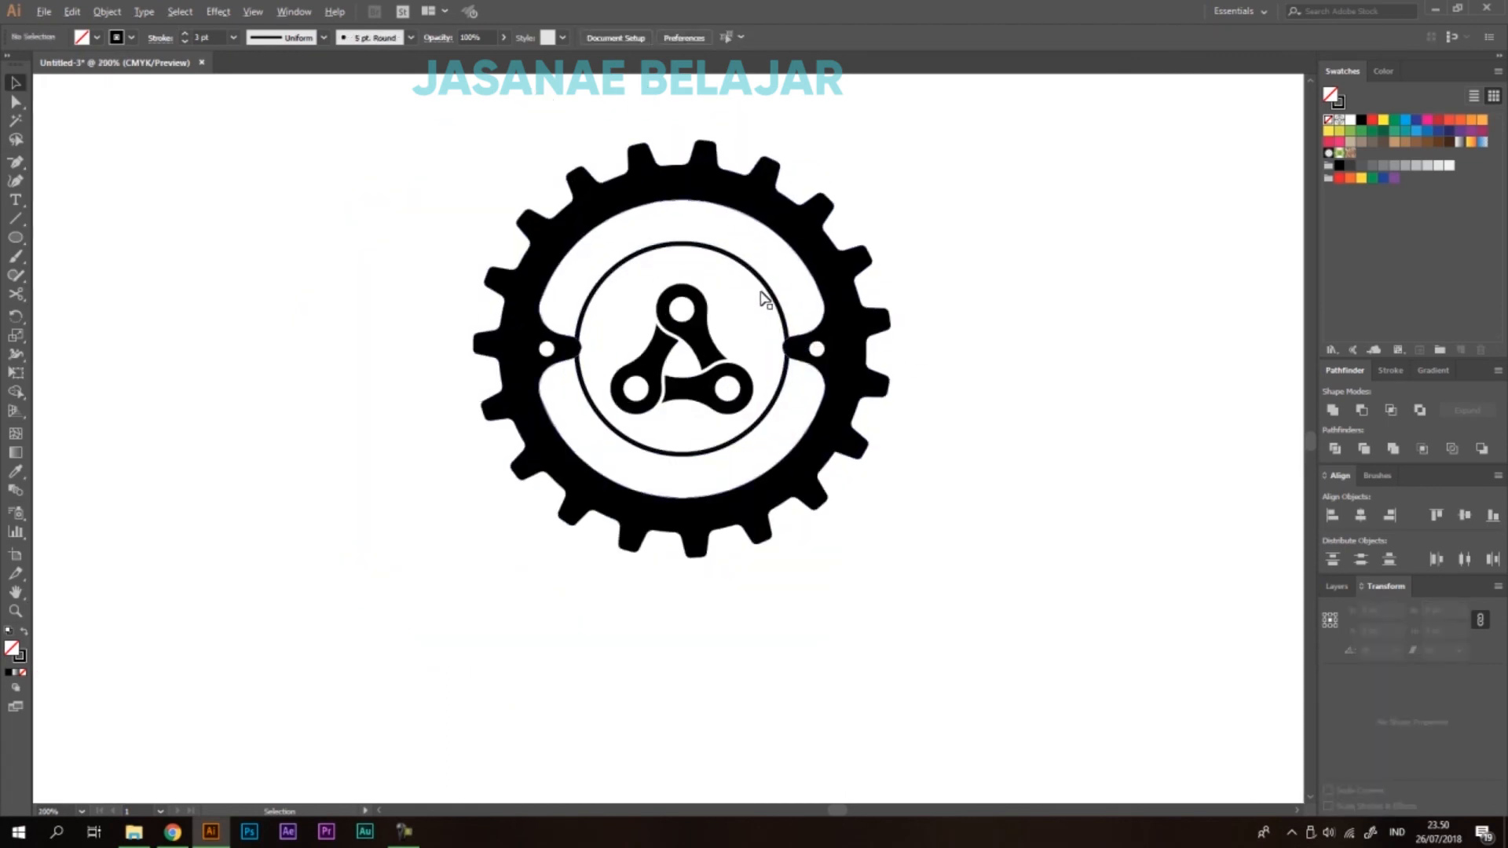
Nudge the chain-link triangle up about 7 px inside the circle.
{"action": "scroll", "coordinate": [707, 365], "scroll_direction": "up", "scroll_amount": 2}
{"action": "left_click_drag", "start_coordinate": [707, 363], "coordinate": [723, 331]}
{"action": "key", "text": "Up"}
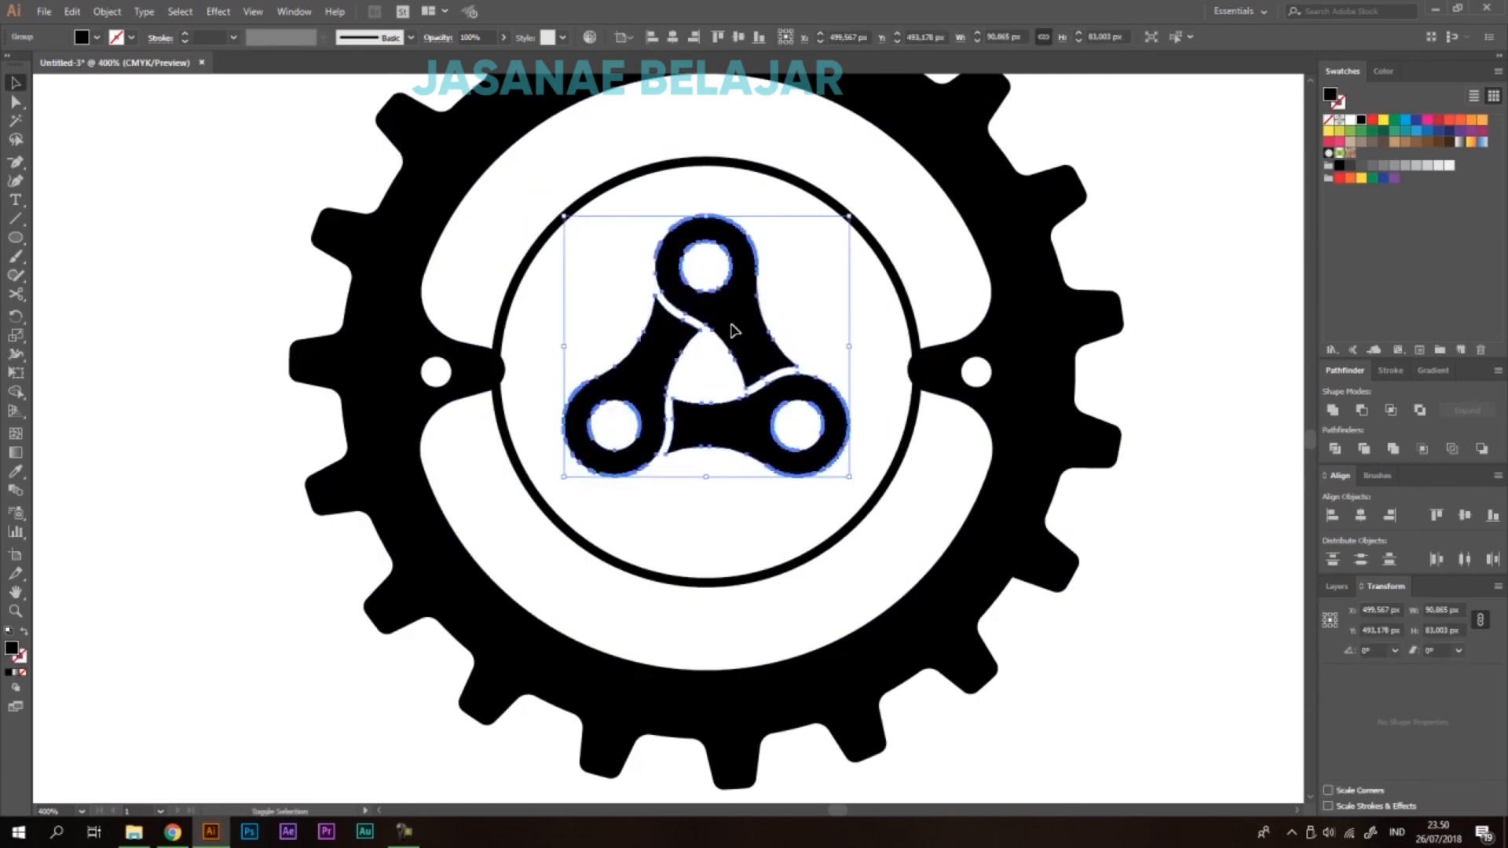
{"action": "scroll", "coordinate": [733, 331], "scroll_direction": "down", "scroll_amount": 2}
{"action": "left_click", "coordinate": [1023, 337]}
{"action": "scroll", "coordinate": [838, 351], "scroll_direction": "up", "scroll_amount": 2}
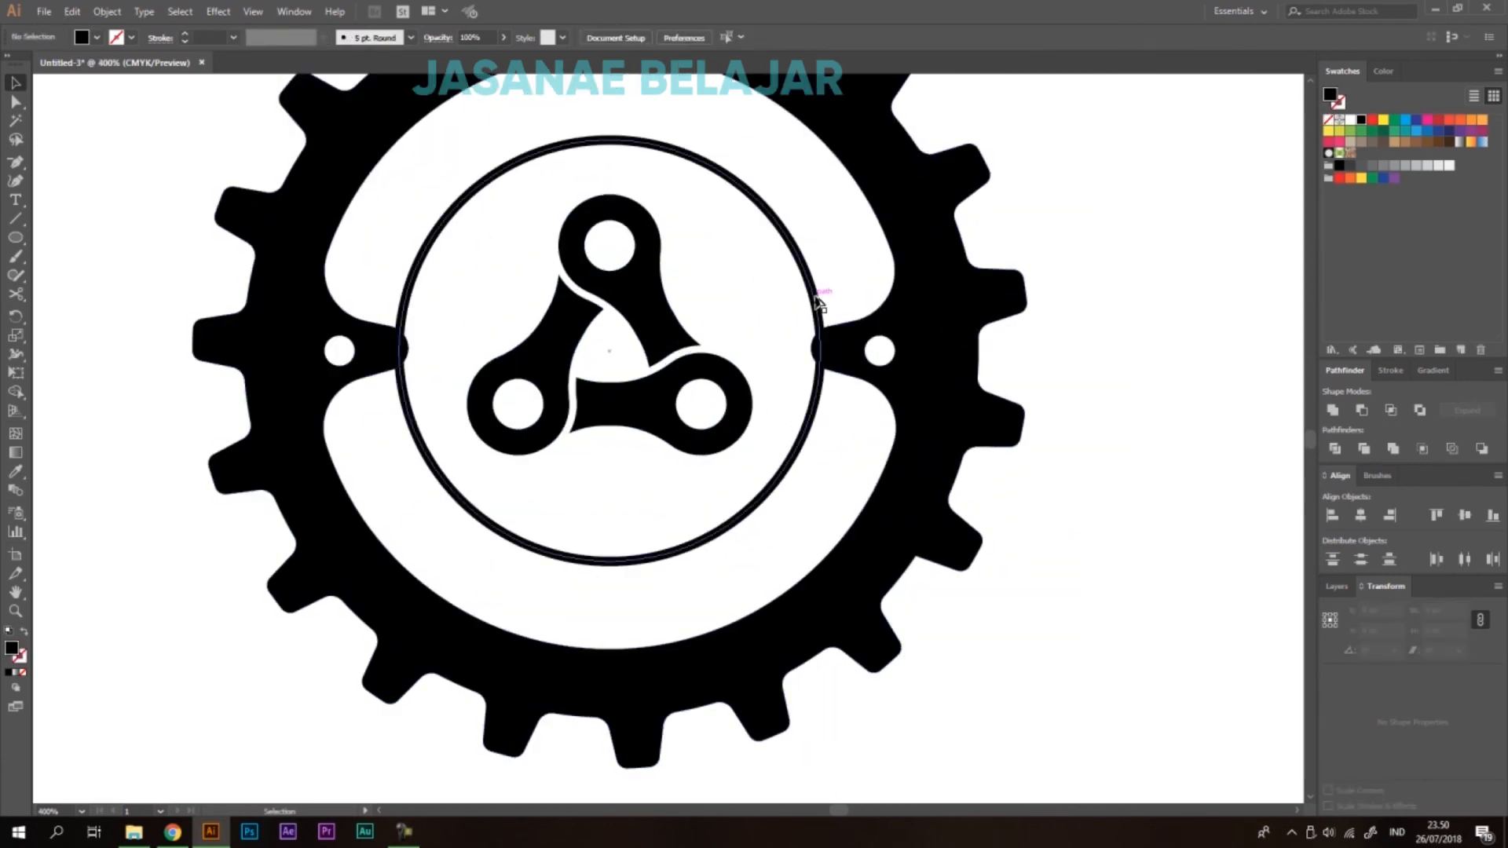
Draw a horizontal line about 324 px long across the gear, using the circle's 3 pt black stroke.
{"action": "left_click", "coordinate": [819, 302]}
{"action": "left_click", "coordinate": [1151, 219]}
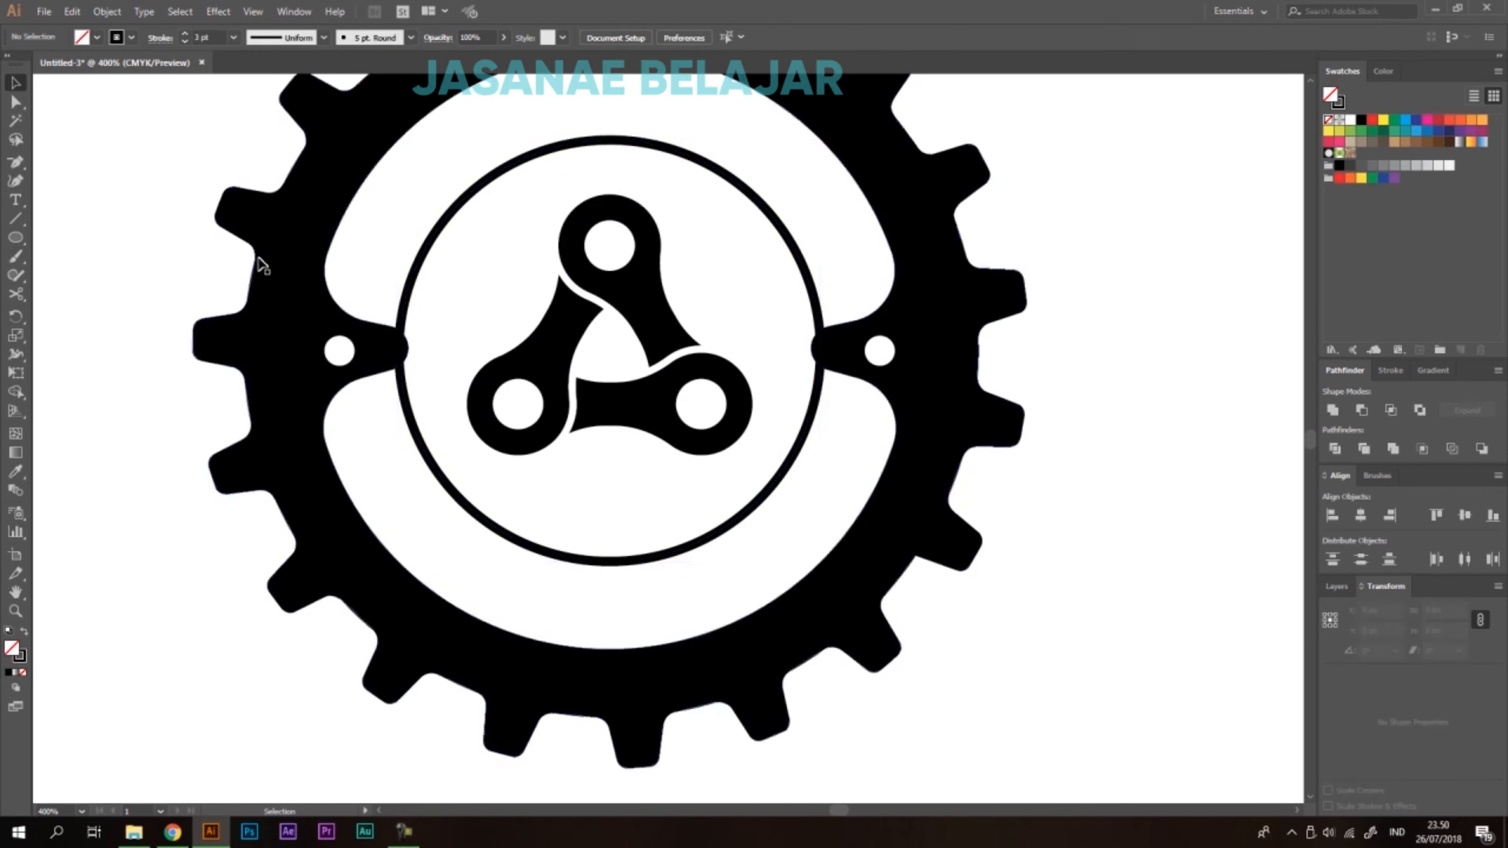
{"action": "key", "text": "backslash"}
{"action": "left_click", "coordinate": [115, 214]}
{"action": "left_click", "coordinate": [1133, 187], "text": "shift"}
{"action": "key", "text": "v"}
{"action": "left_click", "coordinate": [1155, 130]}
Position the horizontal line just above the gear's side tabs and place a parallel copy just below them.
{"action": "left_click_drag", "start_coordinate": [1007, 213], "coordinate": [1108, 394]}
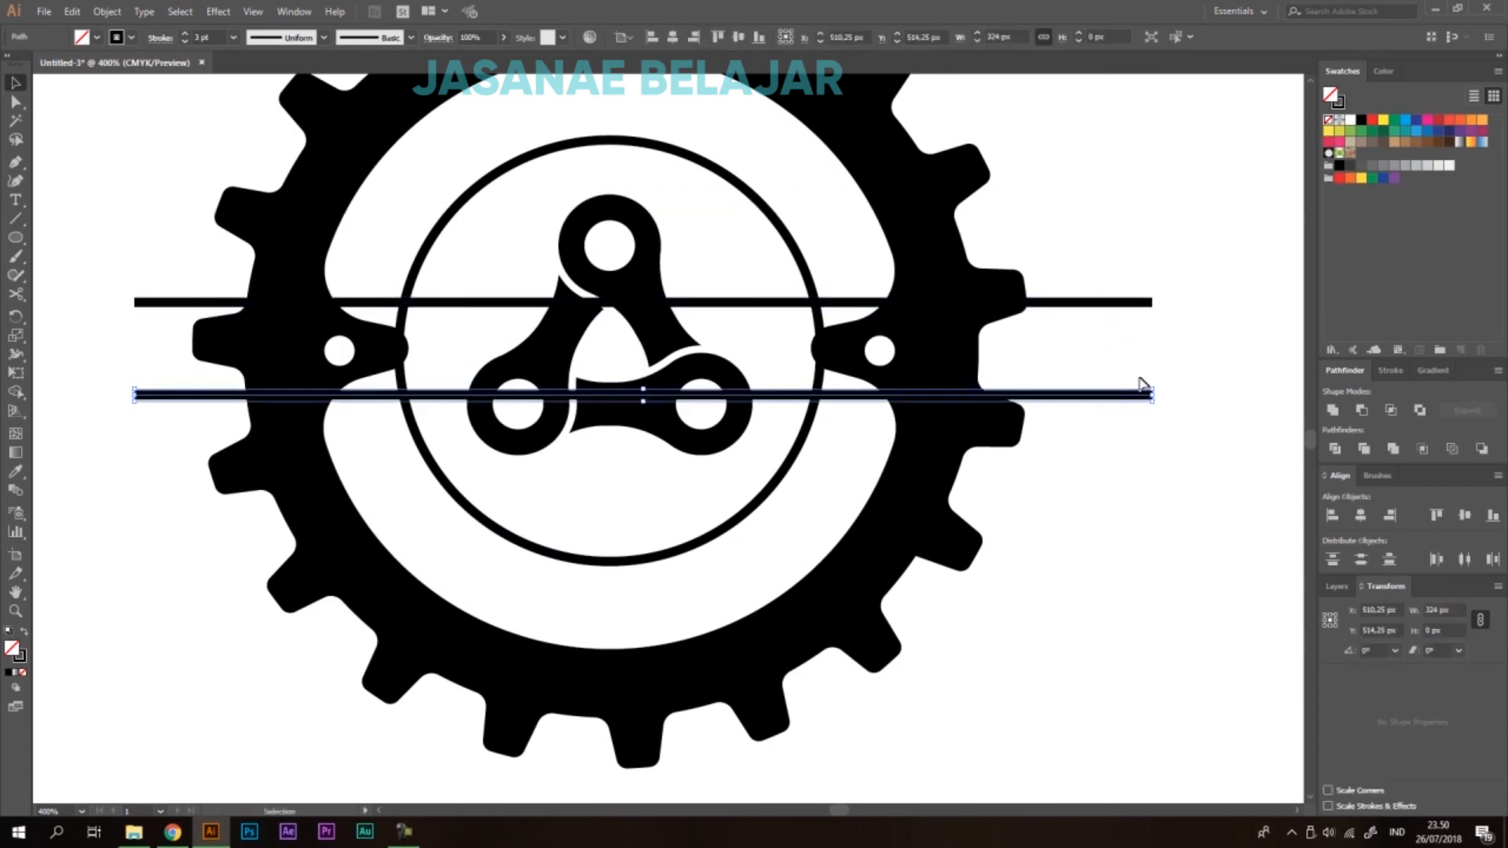
{"action": "left_click", "coordinate": [1166, 298]}
{"action": "scroll", "coordinate": [966, 306], "scroll_direction": "down", "scroll_amount": 3}
{"action": "scroll", "coordinate": [864, 330], "scroll_direction": "up", "scroll_amount": 2}
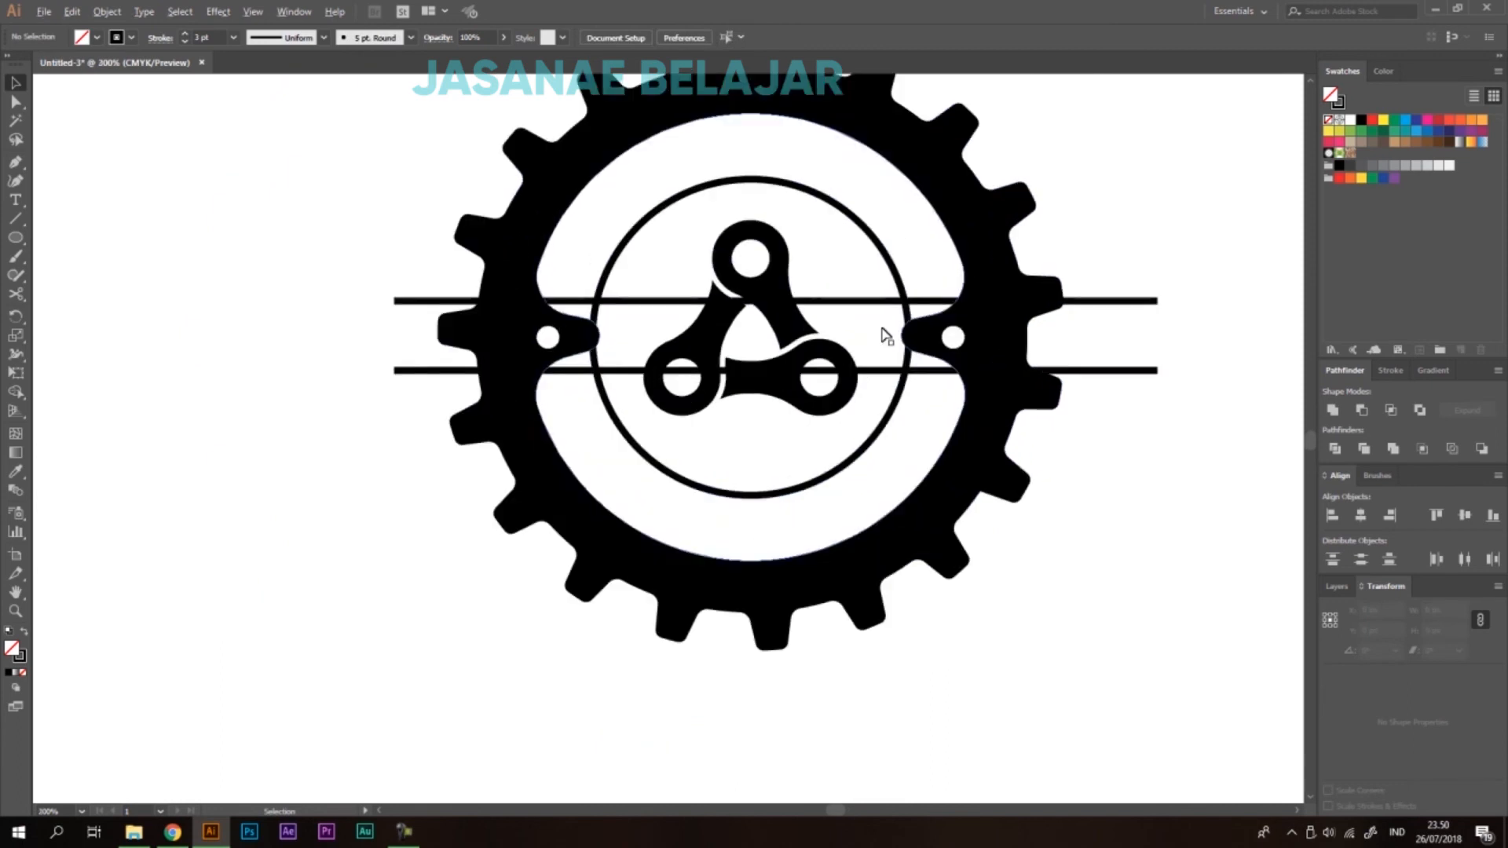
Add four anchor points to the inner outlined circle where the two horizontal lines cross it on both sides.
{"action": "scroll", "coordinate": [885, 336], "scroll_direction": "up", "scroll_amount": 3}
{"action": "left_click", "coordinate": [910, 325]}
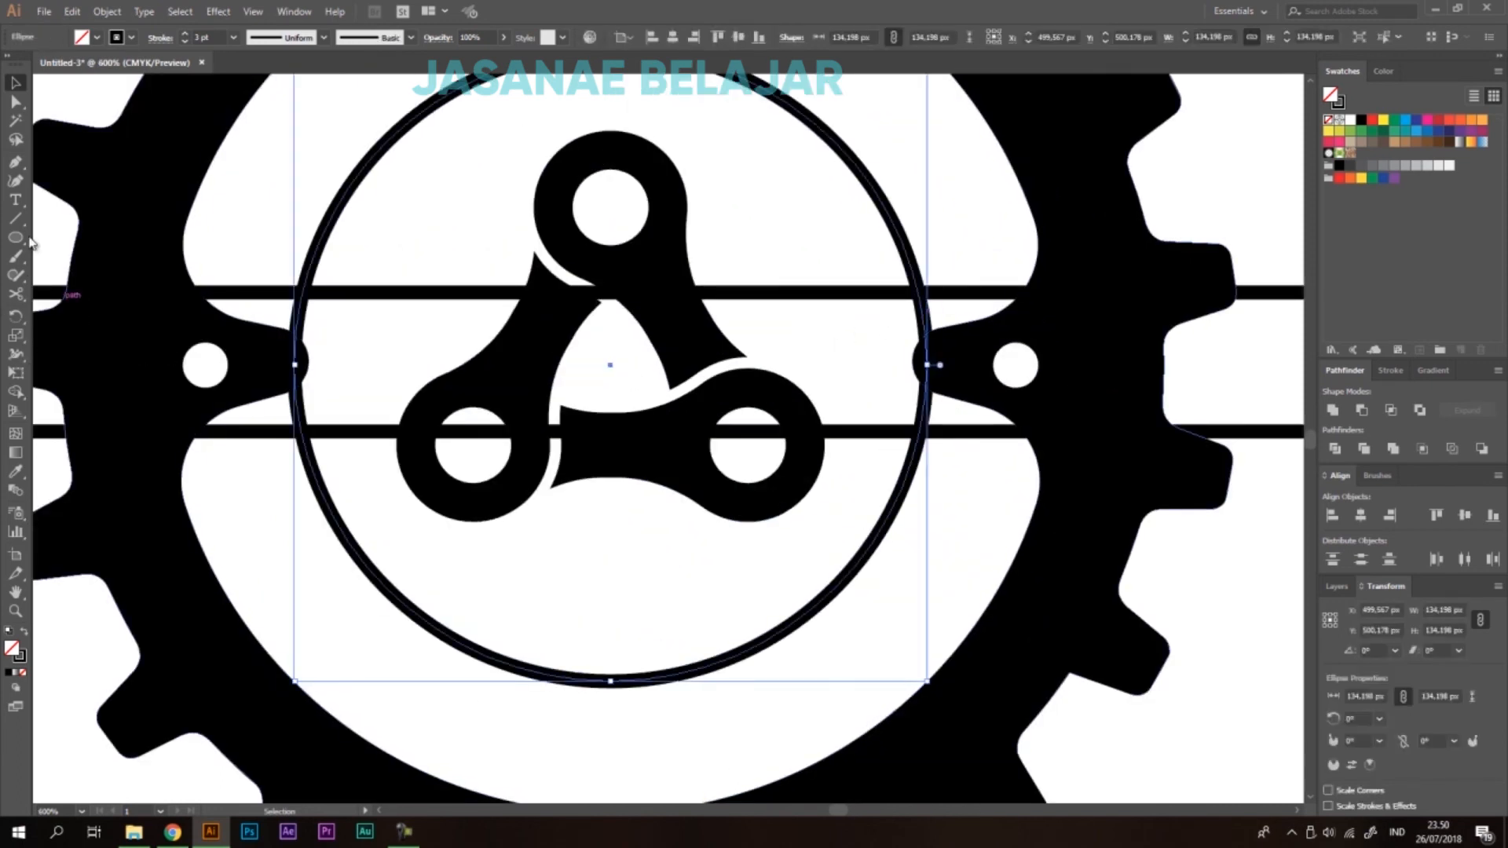
{"action": "left_click", "coordinate": [15, 165]}
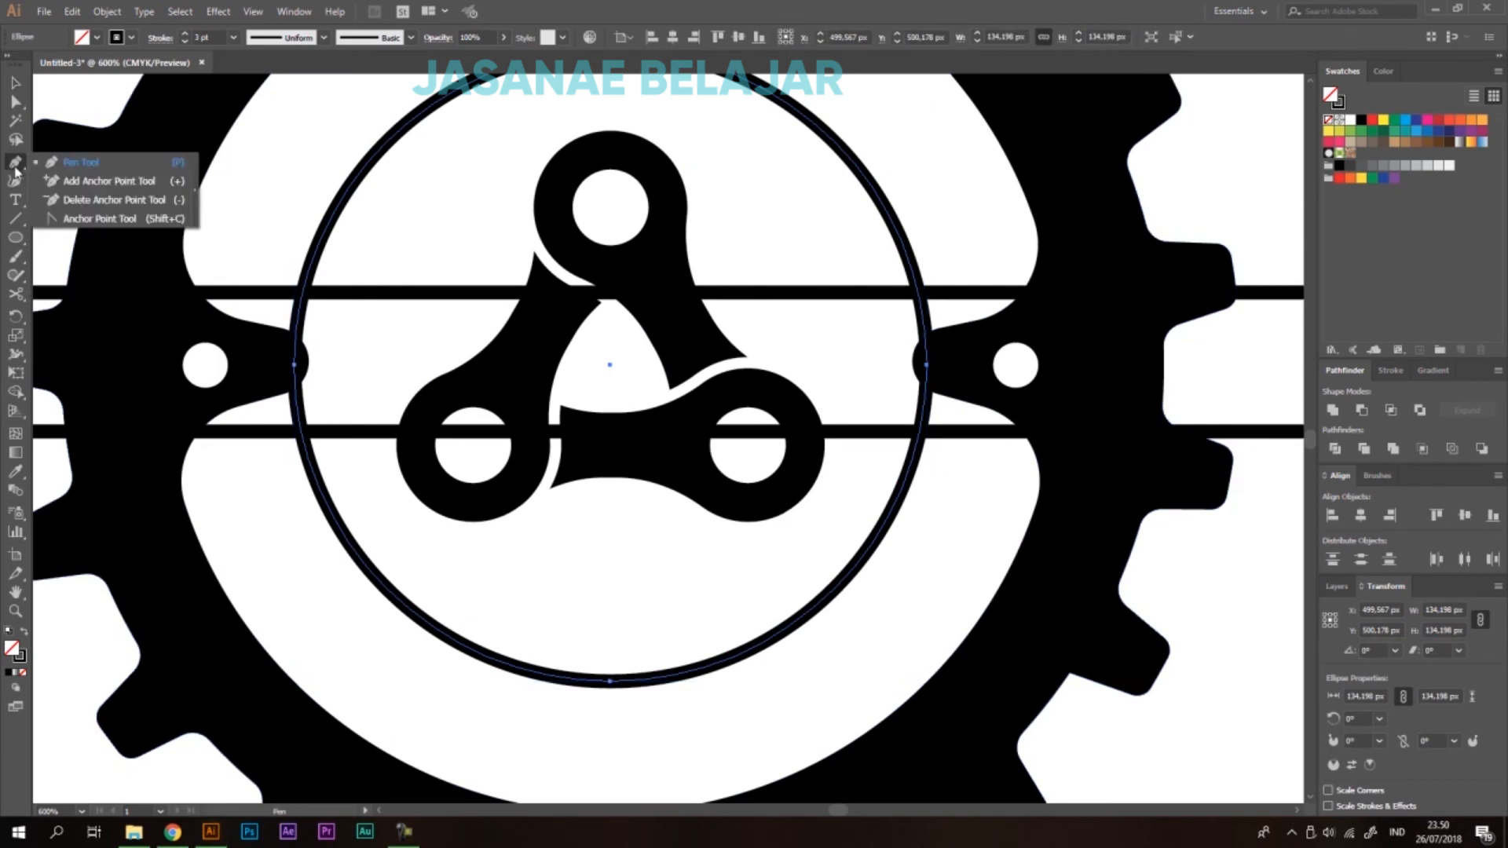
{"action": "left_click", "coordinate": [118, 182]}
{"action": "scroll", "coordinate": [899, 313], "scroll_direction": "up", "scroll_amount": 3}
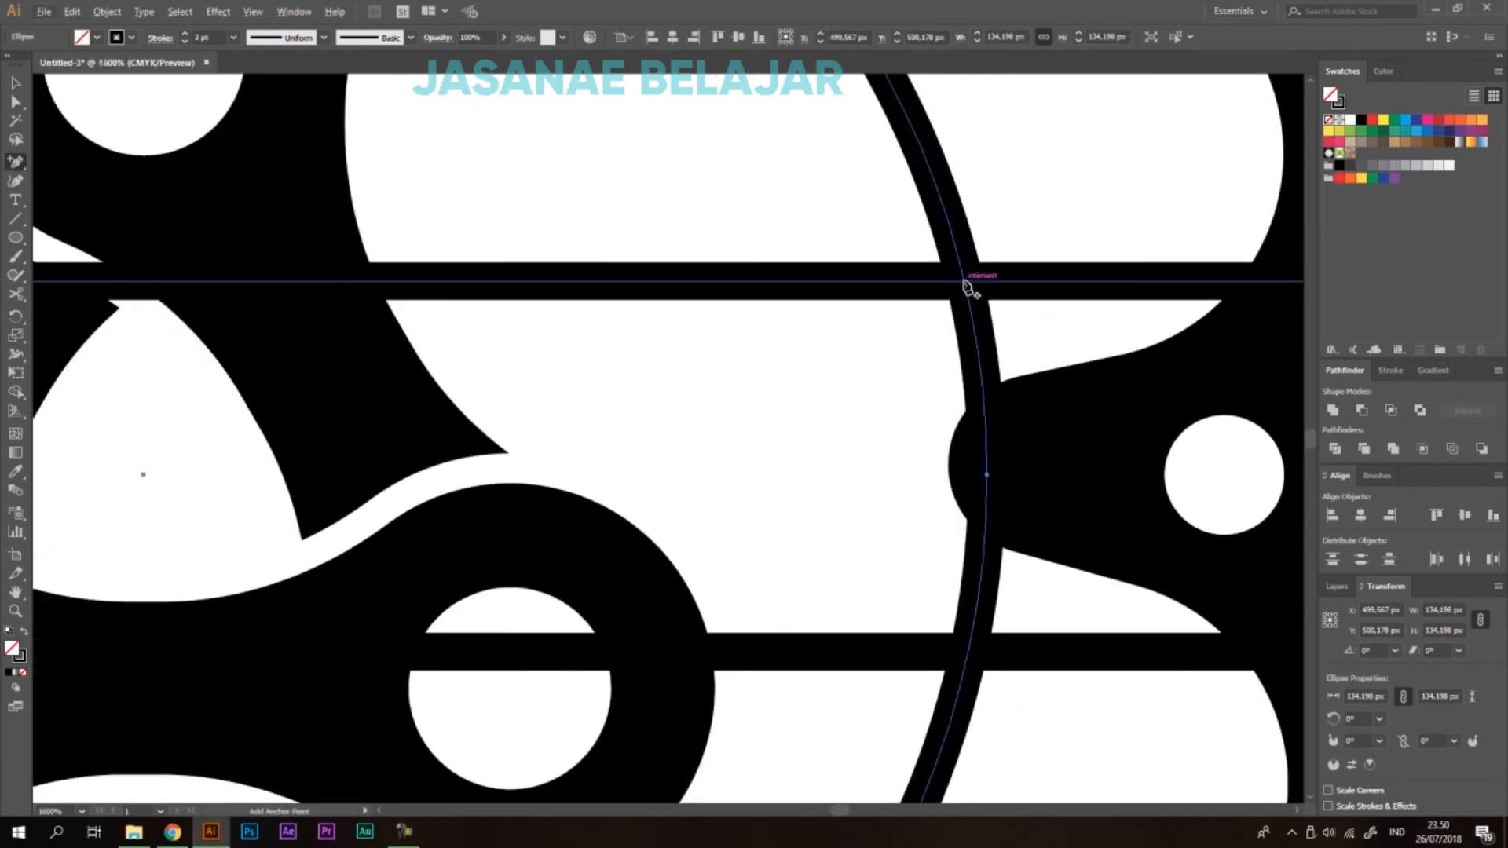
{"action": "left_click", "coordinate": [965, 281]}
{"action": "left_click", "coordinate": [967, 652]}
{"action": "key", "text": "space"}
{"action": "left_click_drag", "start_coordinate": [246, 479], "coordinate": [1397, 422]}
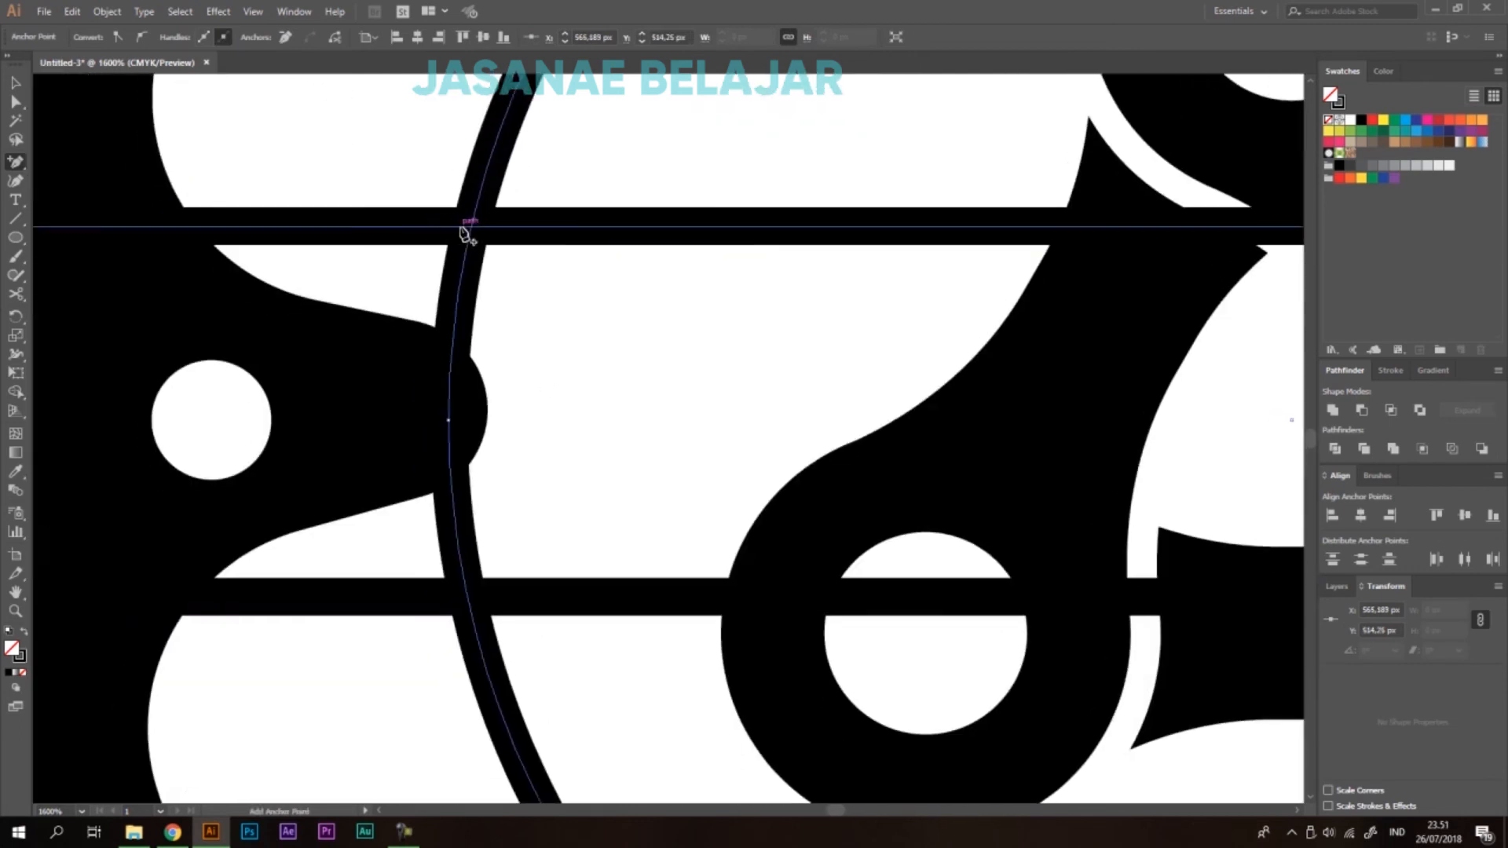
{"action": "left_click", "coordinate": [472, 227]}
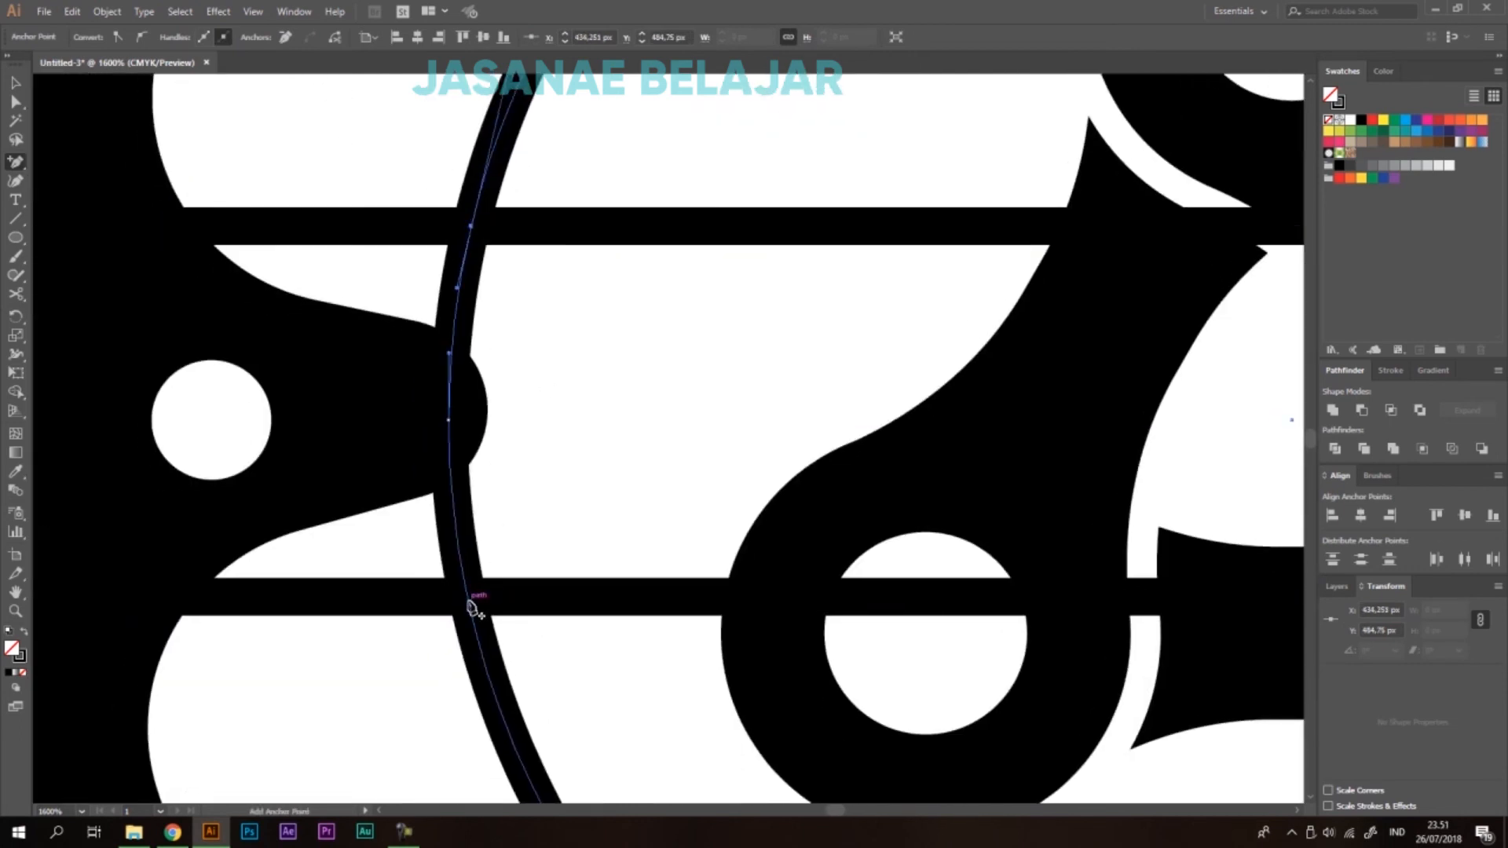
{"action": "left_click", "coordinate": [468, 597]}
Delete the circle's leftmost and rightmost anchor points to split it into separate upper and lower arcs.
{"action": "key", "text": "a"}
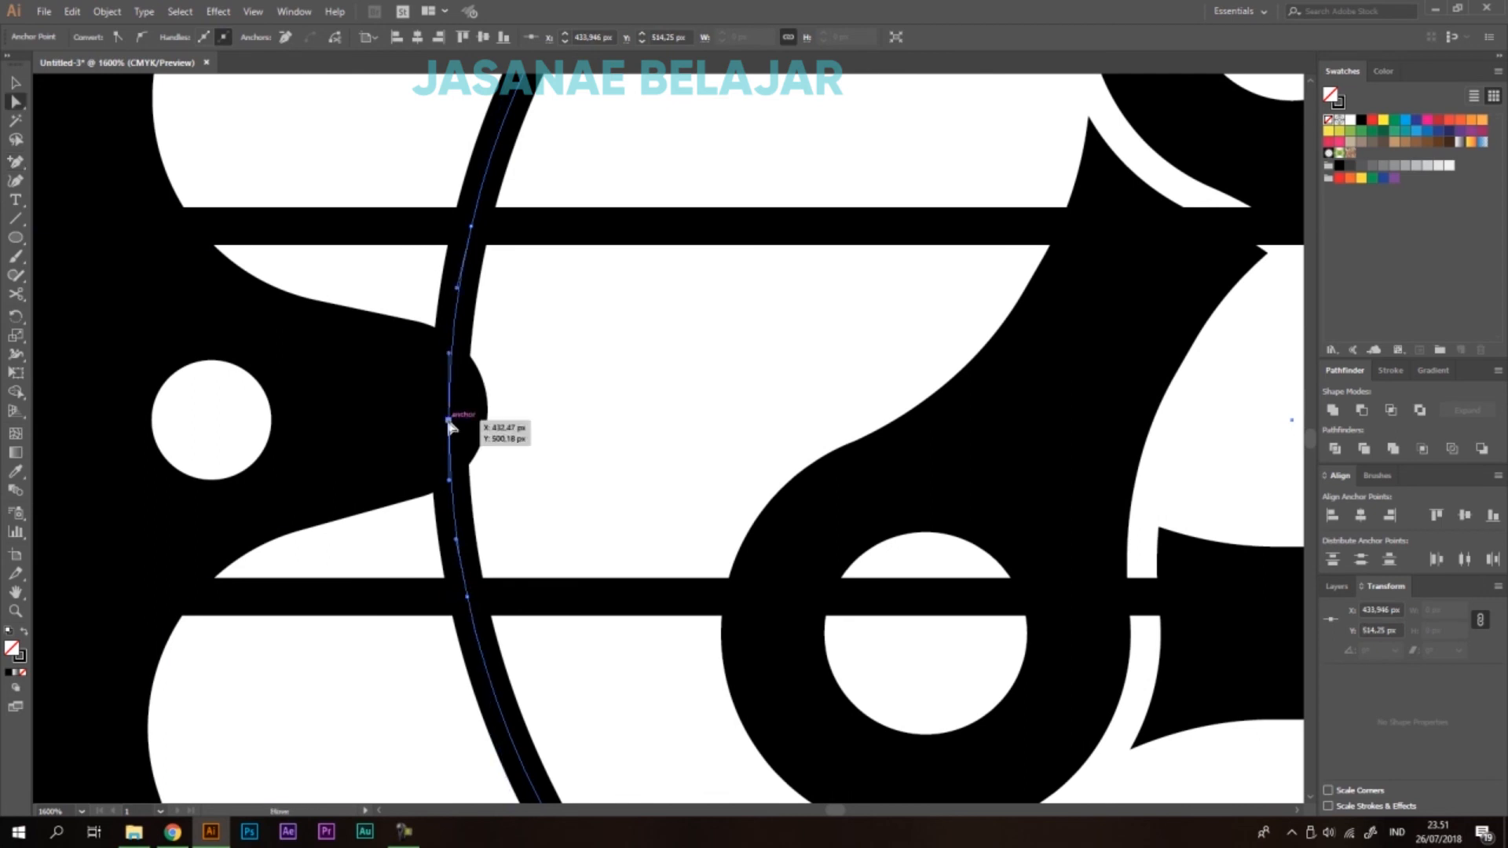
{"action": "scroll", "coordinate": [374, 381], "scroll_direction": "down", "scroll_amount": 2}
{"action": "left_click", "coordinate": [564, 371]}
{"action": "left_click", "coordinate": [413, 336]}
{"action": "left_click", "coordinate": [414, 399]}
{"action": "left_click", "coordinate": [414, 402]}
{"action": "left_click", "coordinate": [1254, 402], "text": "shift"}
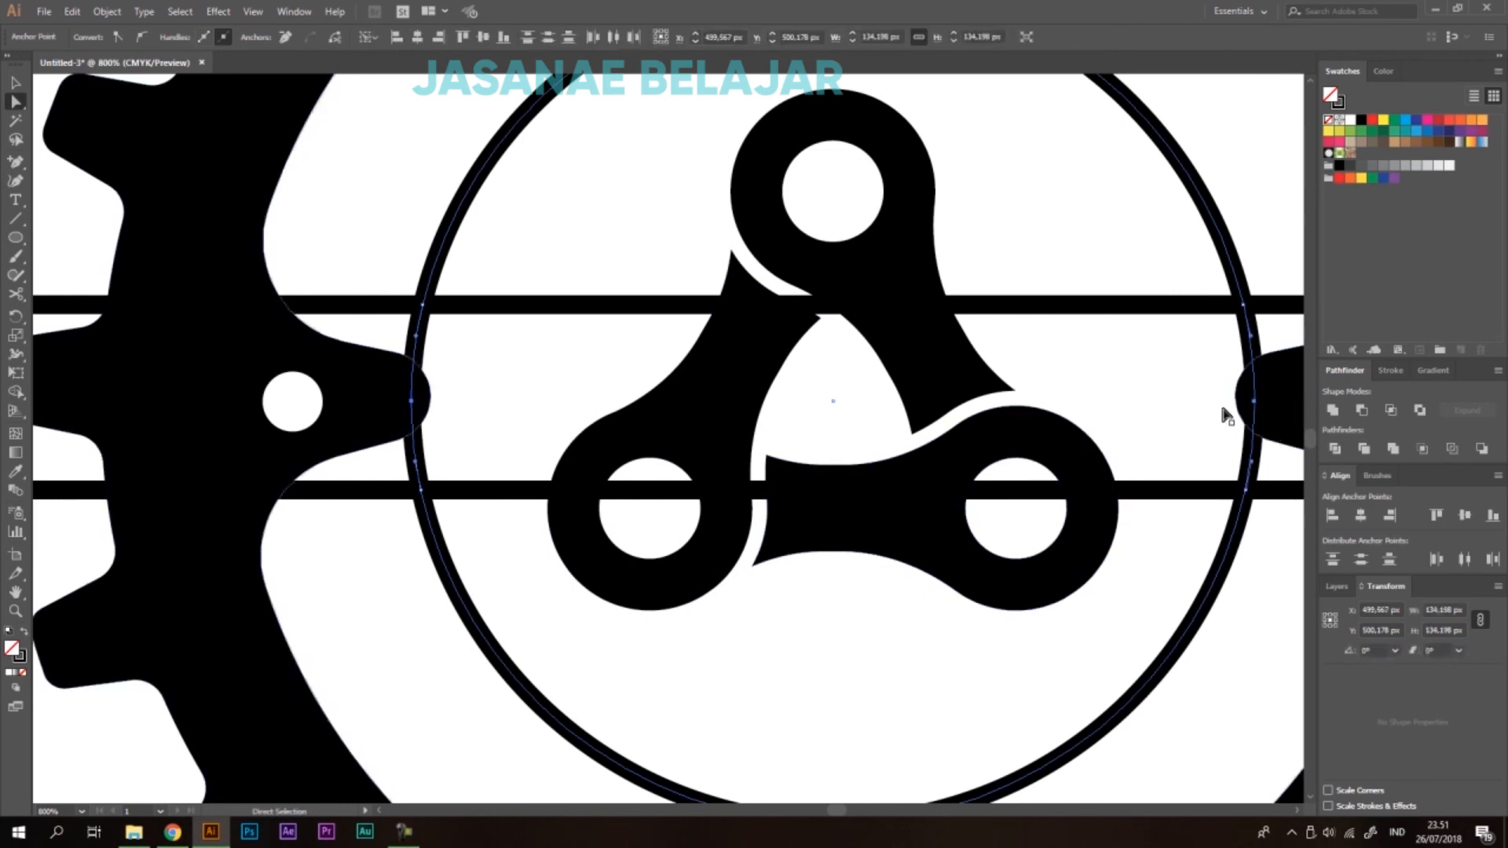
{"action": "key", "text": "Delete"}
{"action": "scroll", "coordinate": [880, 428], "scroll_direction": "down", "scroll_amount": 4}
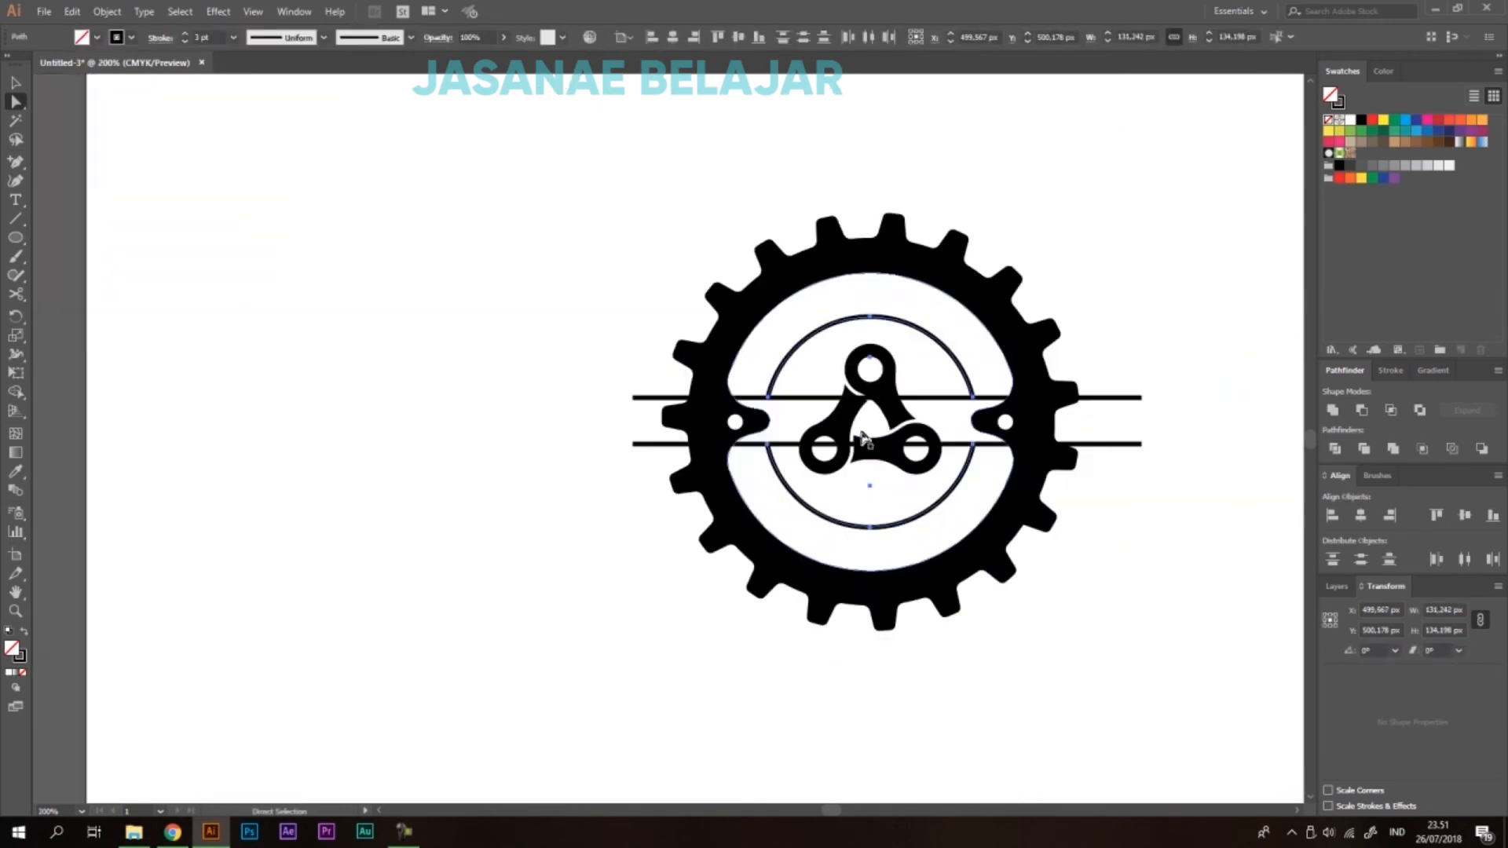
Delete the two horizontal lines crossing the gear.
{"action": "key", "text": "v"}
{"action": "left_click", "coordinate": [1176, 451]}
{"action": "scroll", "coordinate": [821, 205], "scroll_direction": "down", "scroll_amount": 2}
{"action": "scroll", "coordinate": [974, 316], "scroll_direction": "up", "scroll_amount": 4}
{"action": "left_click_drag", "start_coordinate": [910, 392], "coordinate": [906, 390]}
{"action": "key", "text": "Delete"}
{"action": "scroll", "coordinate": [1099, 321], "scroll_direction": "down", "scroll_amount": 3}
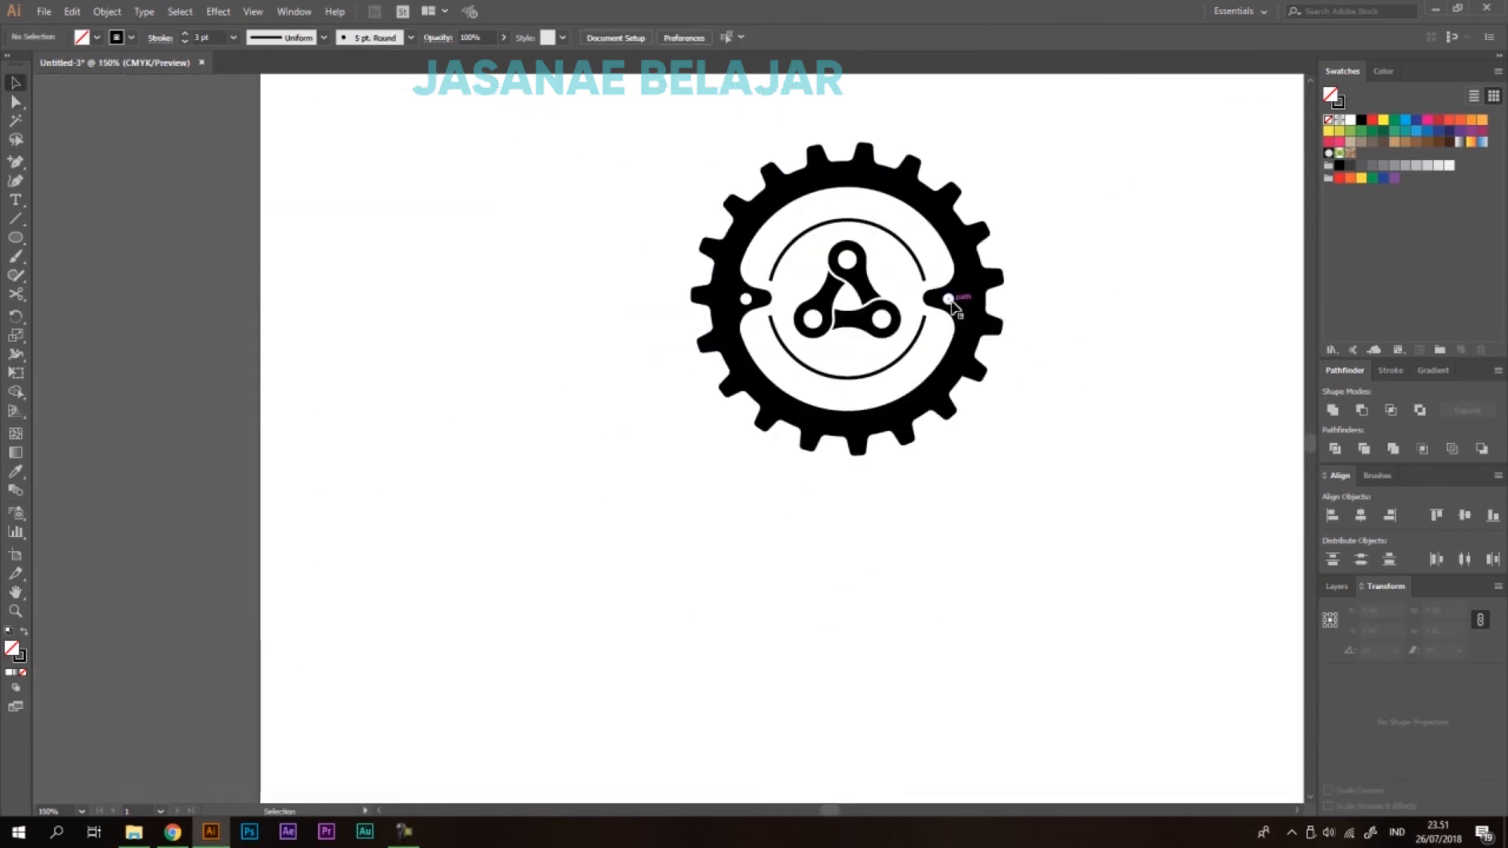
{"action": "scroll", "coordinate": [904, 244], "scroll_direction": "up", "scroll_amount": 2}
{"action": "scroll", "coordinate": [919, 291], "scroll_direction": "up", "scroll_amount": 1}
{"action": "left_click", "coordinate": [943, 381]}
{"action": "key", "text": "ctrl+z"}
{"action": "left_click_drag", "start_coordinate": [947, 316], "coordinate": [963, 275]}
{"action": "key", "text": "ctrl+z"}
Give the upper and lower arcs round stroke caps.
{"action": "scroll", "coordinate": [958, 321], "scroll_direction": "up", "scroll_amount": 3}
{"action": "scroll", "coordinate": [957, 331], "scroll_direction": "up", "scroll_amount": 3}
{"action": "scroll", "coordinate": [929, 318], "scroll_direction": "down", "scroll_amount": 4}
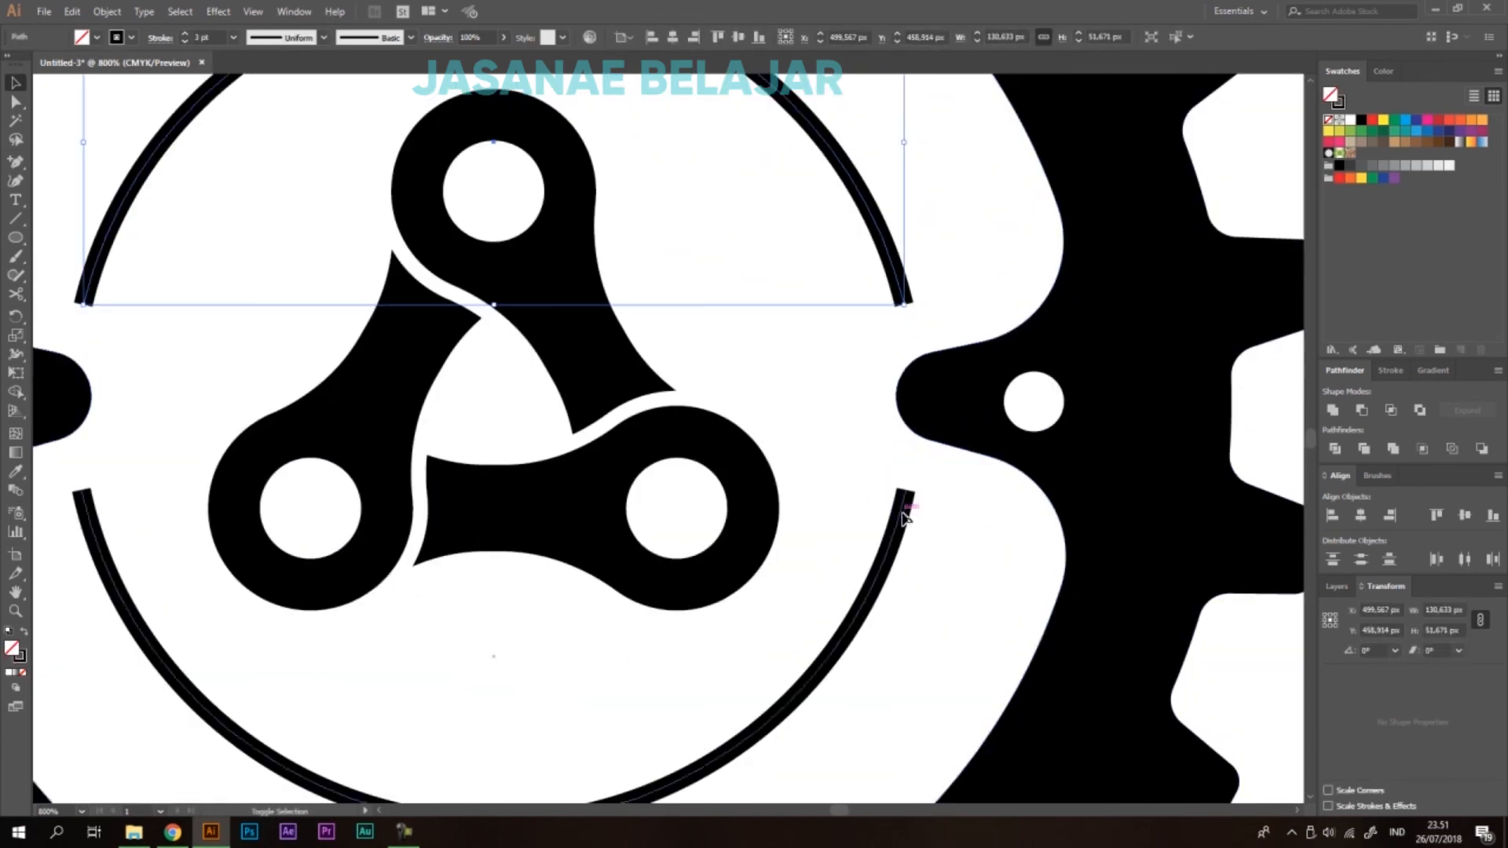
{"action": "left_click", "coordinate": [903, 512], "text": "shift"}
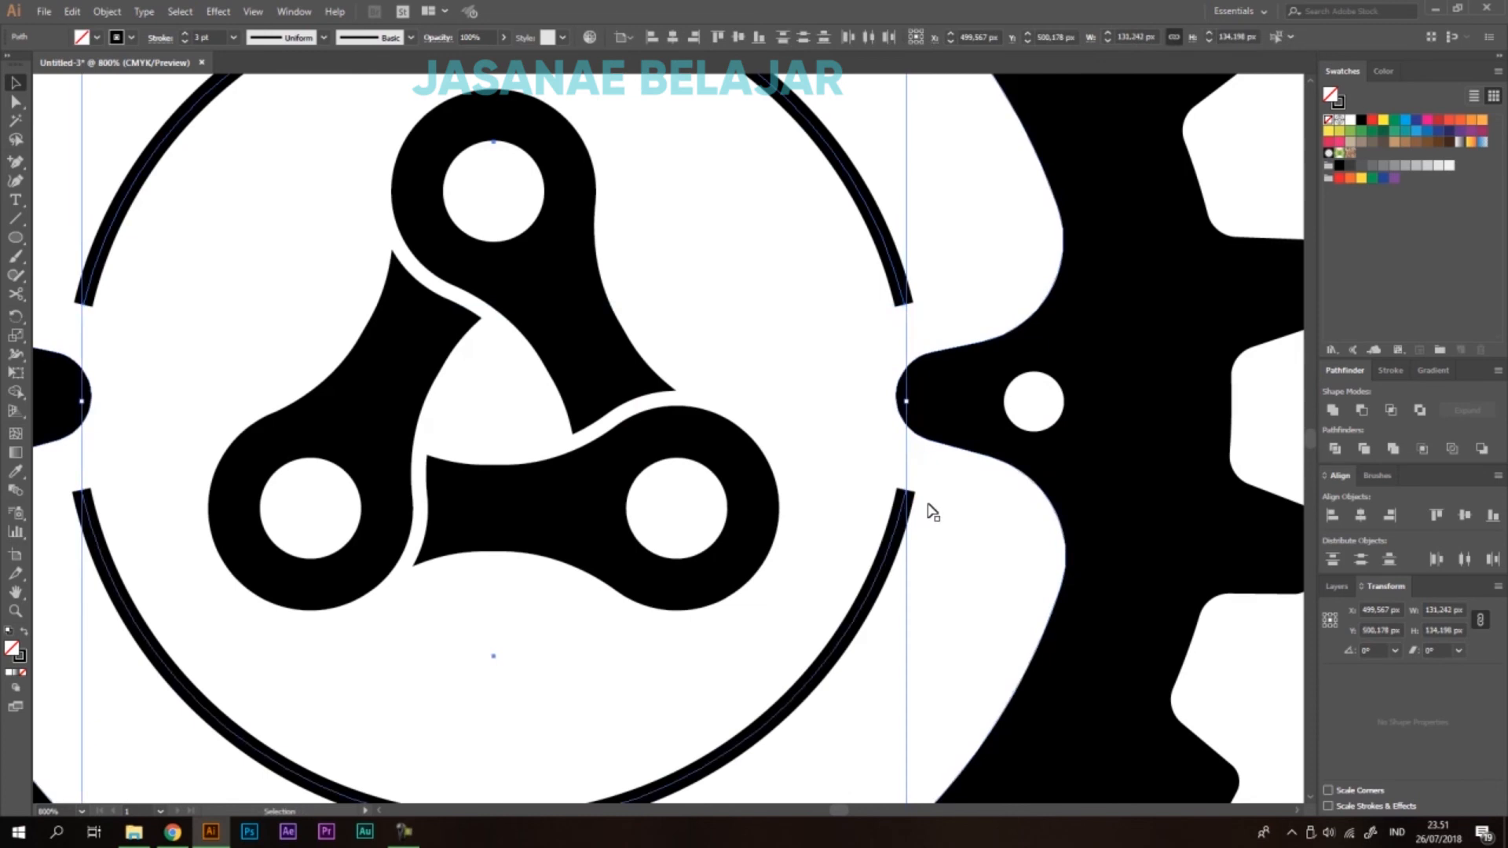
{"action": "left_click", "coordinate": [1391, 371]}
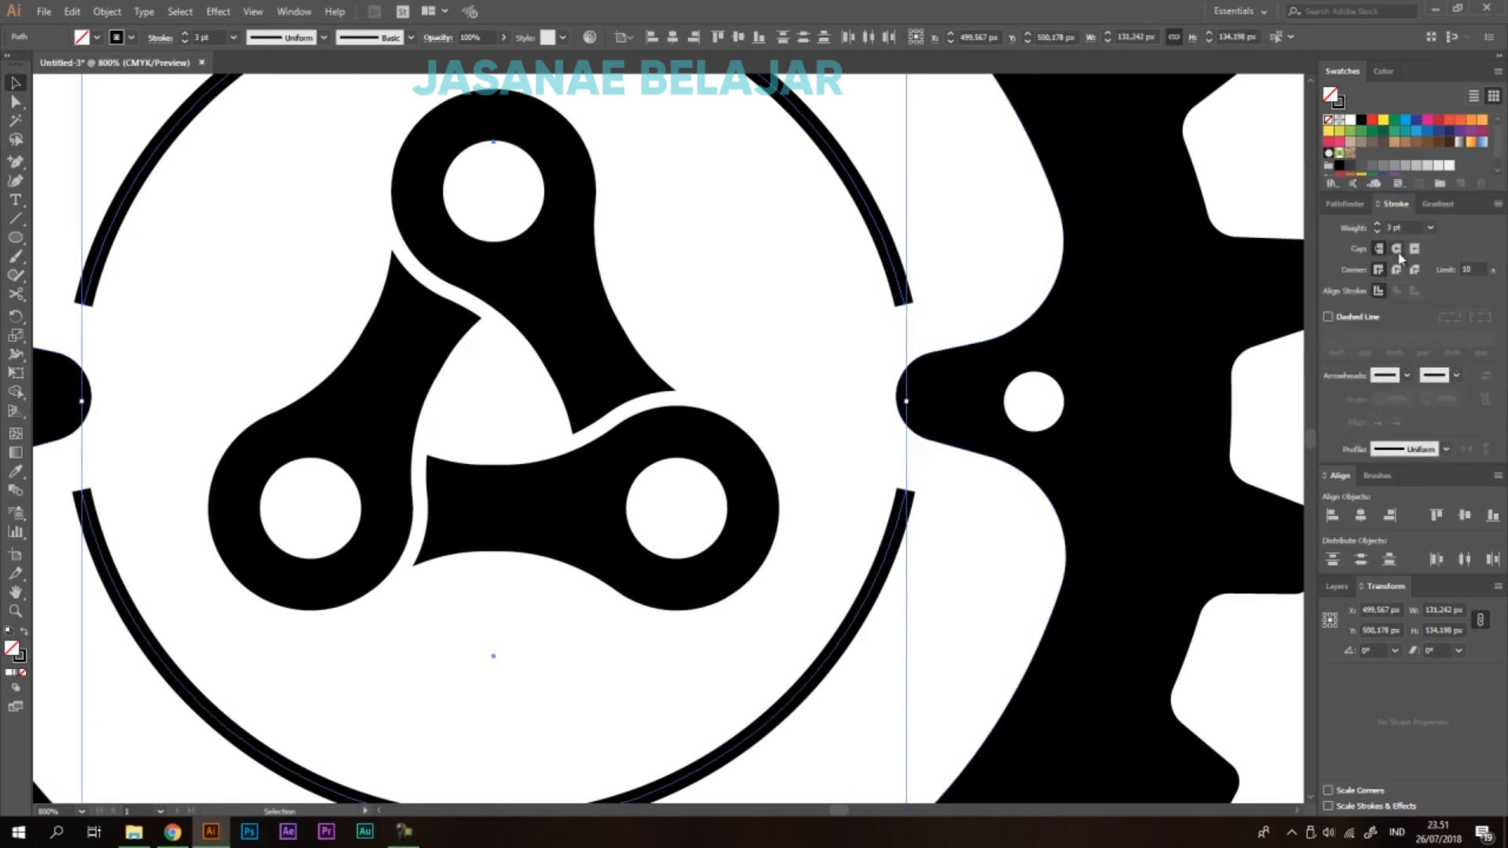
{"action": "scroll", "coordinate": [831, 351], "scroll_direction": "down", "scroll_amount": 4}
{"action": "left_click", "coordinate": [823, 497]}
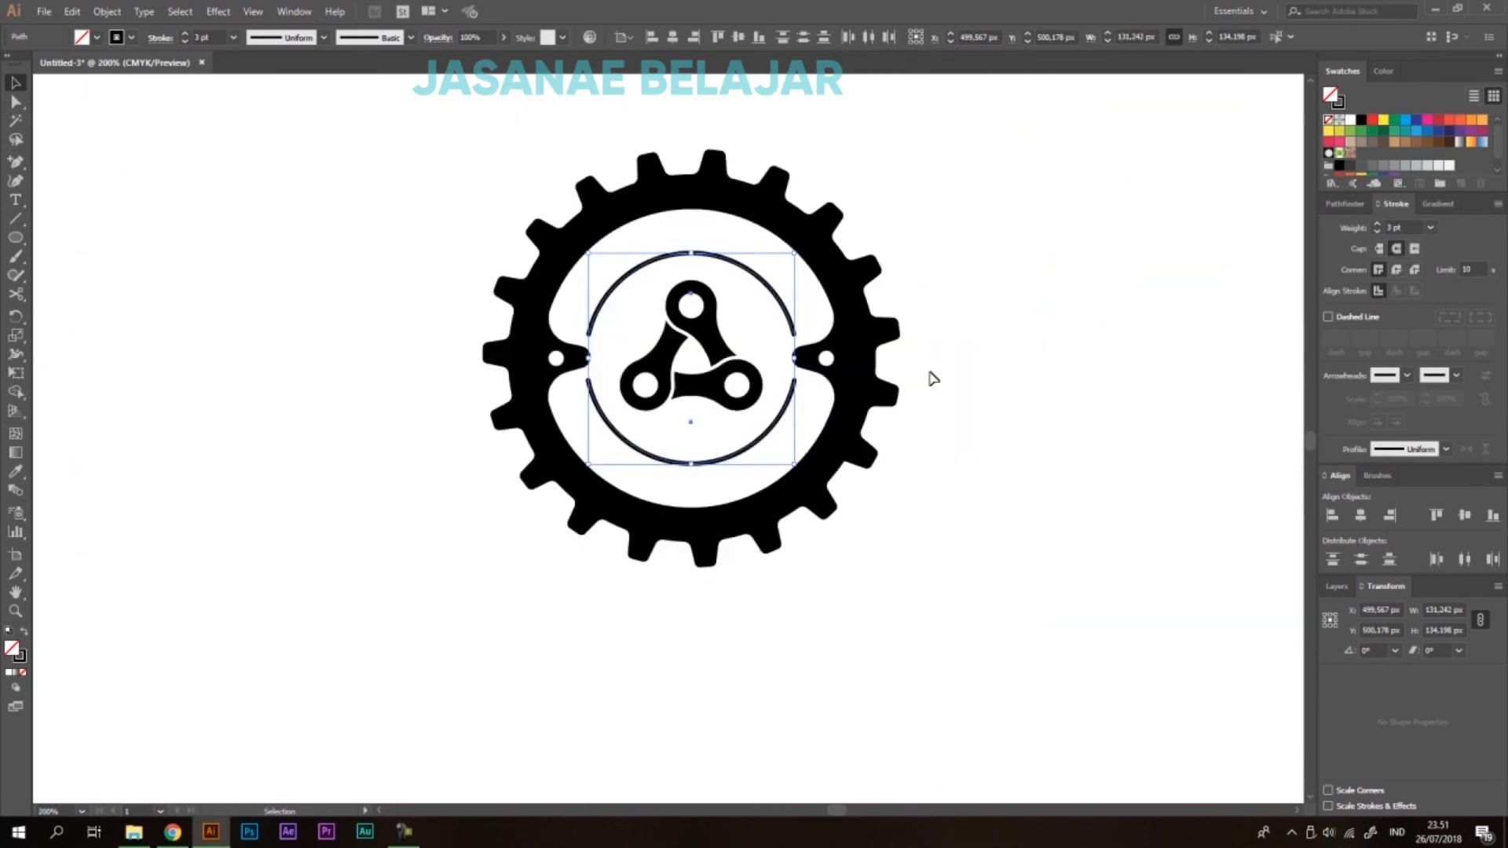
{"action": "scroll", "coordinate": [1091, 379], "scroll_direction": "down", "scroll_amount": 1}
{"action": "scroll", "coordinate": [976, 377], "scroll_direction": "down", "scroll_amount": 2}
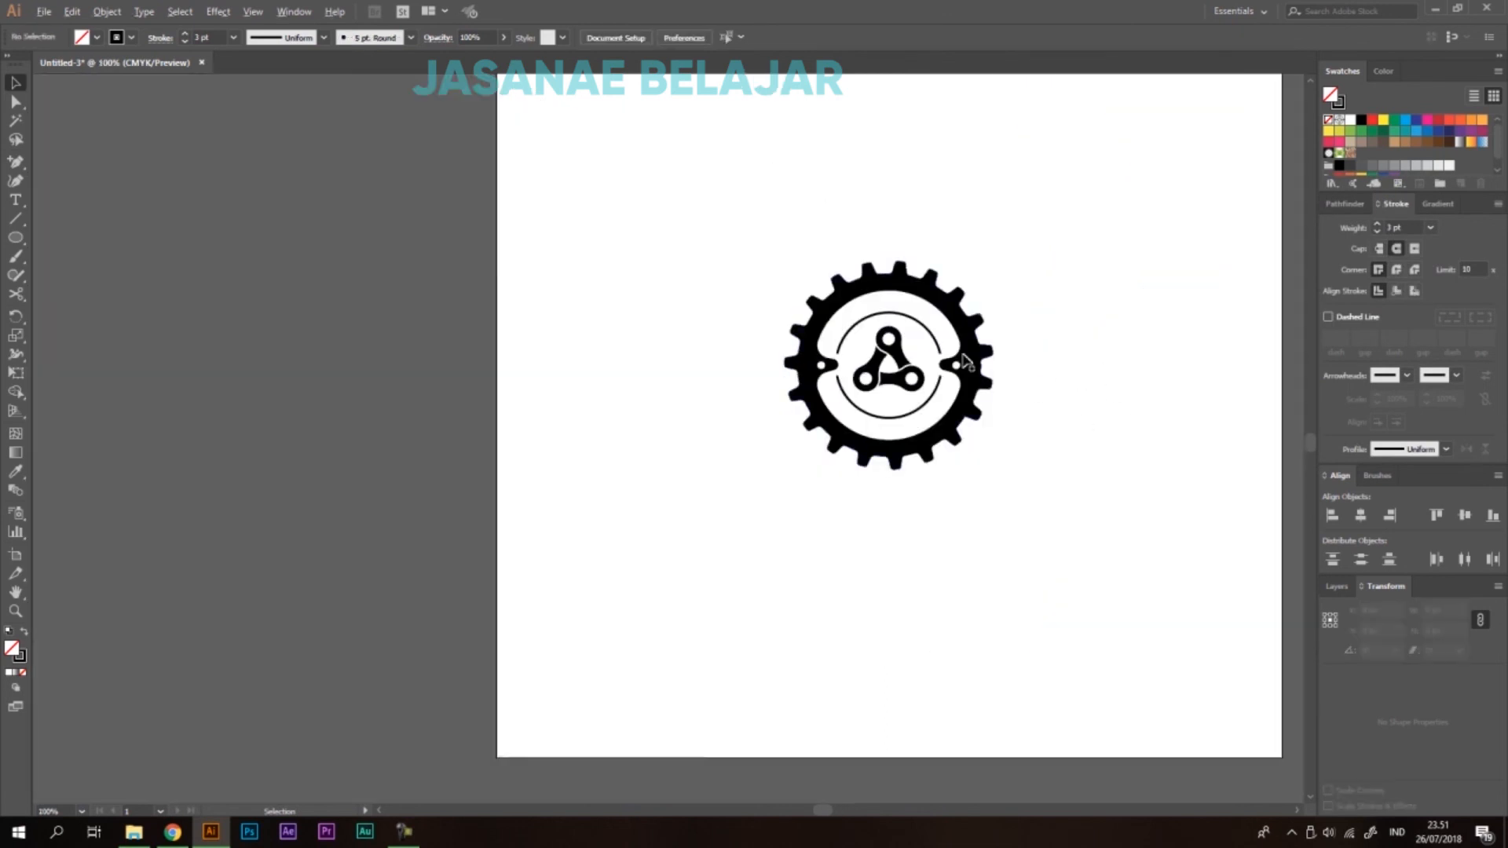
Draw an outlined circle about 164 px in diameter and center it on the gear both horizontally and vertically.
{"action": "scroll", "coordinate": [970, 338], "scroll_direction": "up", "scroll_amount": 3}
{"action": "left_click_drag", "start_coordinate": [14, 237], "coordinate": [143, 294]}
{"action": "left_click_drag", "start_coordinate": [140, 197], "coordinate": [525, 583]}
{"action": "key", "text": "v"}
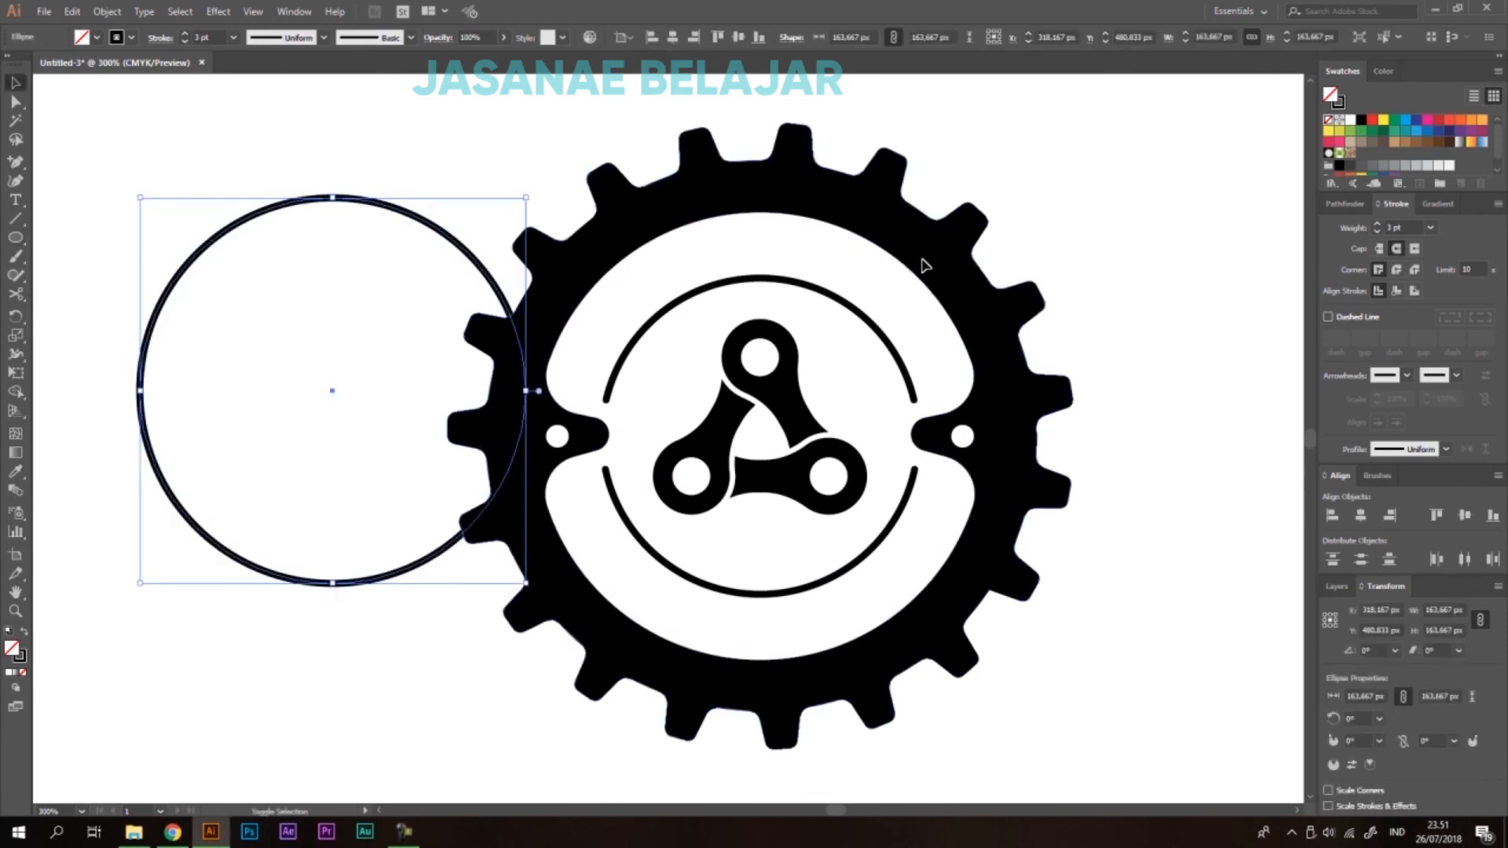
{"action": "left_click", "coordinate": [931, 259], "text": "shift"}
{"action": "left_click", "coordinate": [936, 259]}
{"action": "left_click", "coordinate": [1360, 515]}
{"action": "left_click", "coordinate": [1465, 515]}
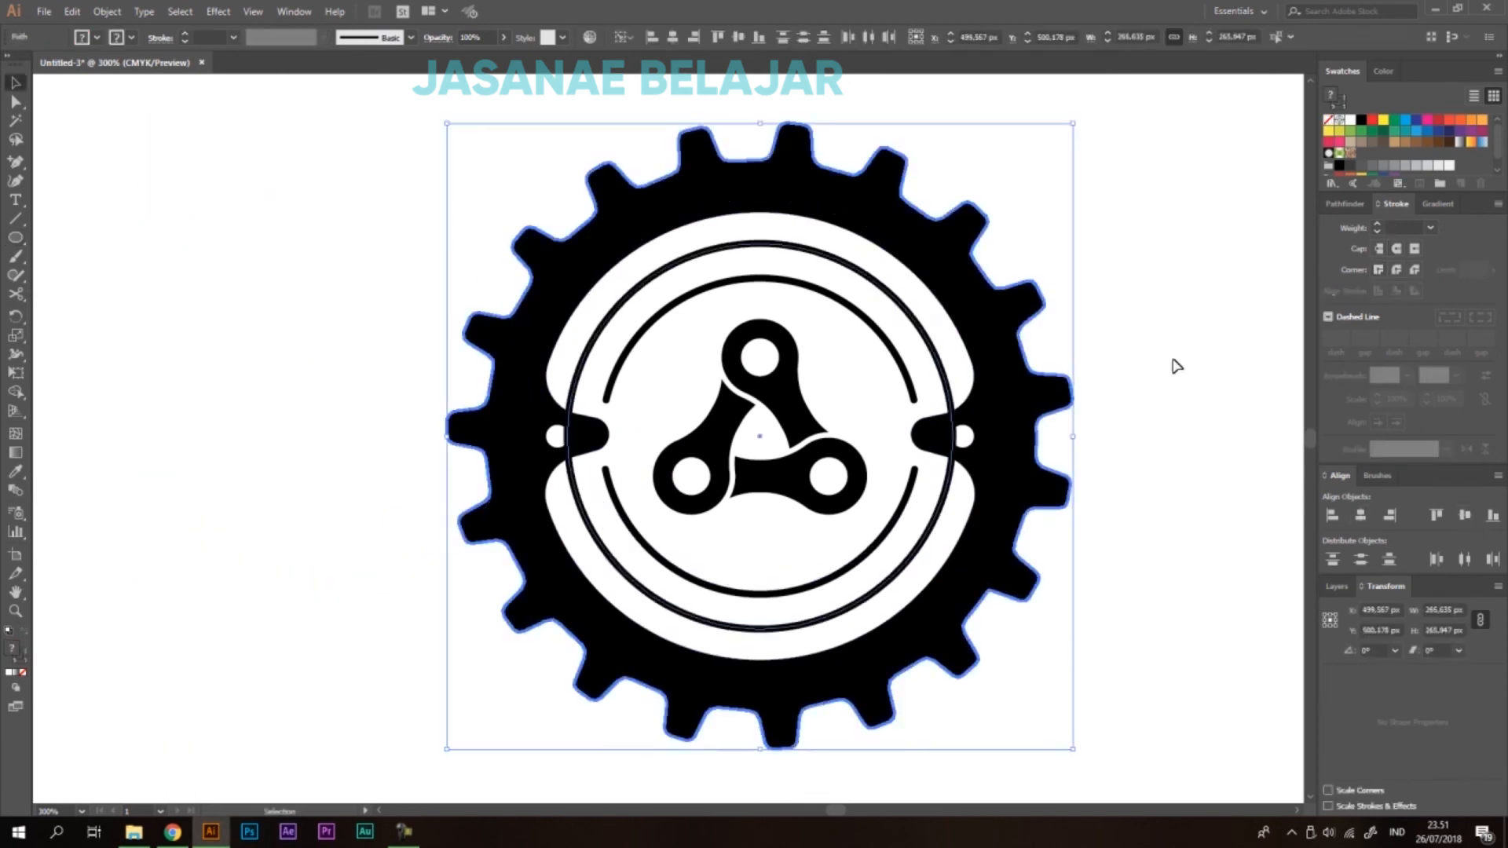
Set the new circle's stroke to 0.75 pt and shrink it from its center to about 150 px.
{"action": "left_click", "coordinate": [931, 346]}
{"action": "left_click", "coordinate": [235, 38]}
{"action": "left_click", "coordinate": [259, 94]}
{"action": "left_click_drag", "start_coordinate": [952, 243], "coordinate": [936, 253]}
{"action": "left_click", "coordinate": [1176, 296]}
{"action": "scroll", "coordinate": [949, 394], "scroll_direction": "down", "scroll_amount": 2}
{"action": "scroll", "coordinate": [943, 383], "scroll_direction": "up", "scroll_amount": 2}
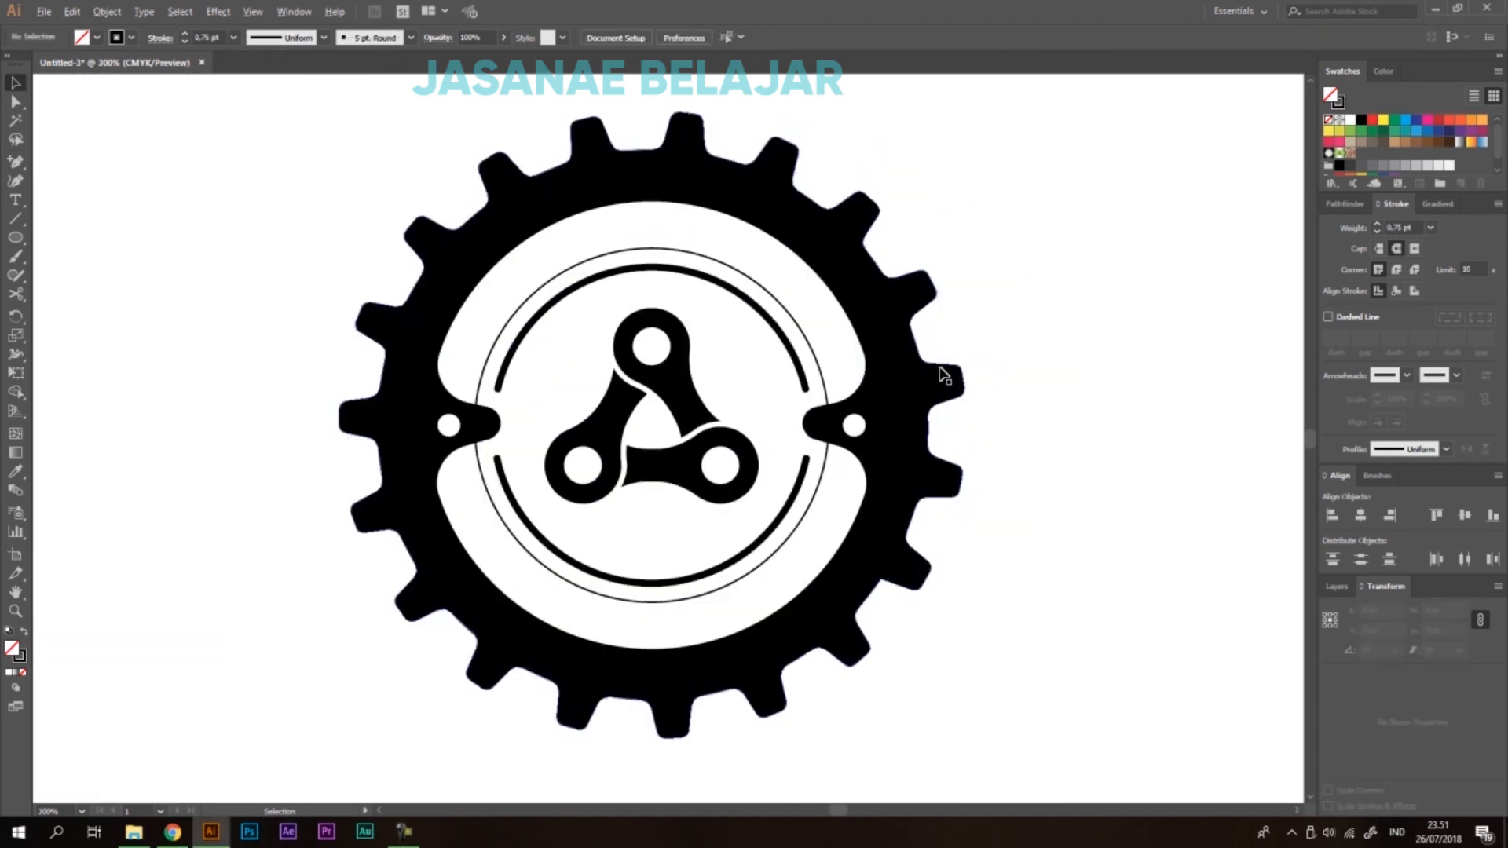
Add the text "LOREM IPSUM DOLOR" along the thin circle, starting at its upper-left part.
{"action": "left_click", "coordinate": [15, 201]}
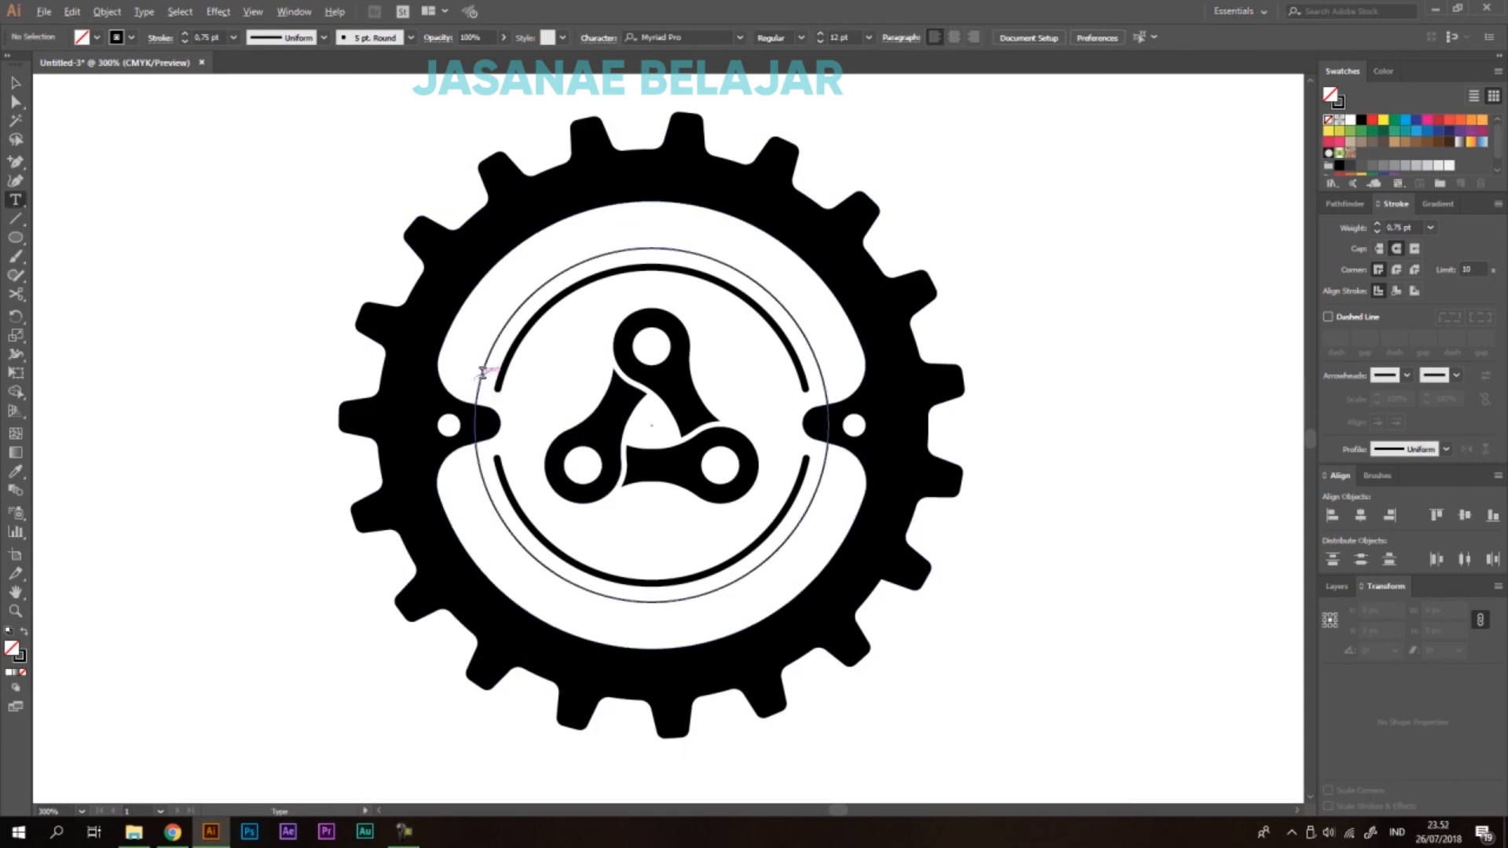
{"action": "scroll", "coordinate": [482, 372], "scroll_direction": "up", "scroll_amount": 2}
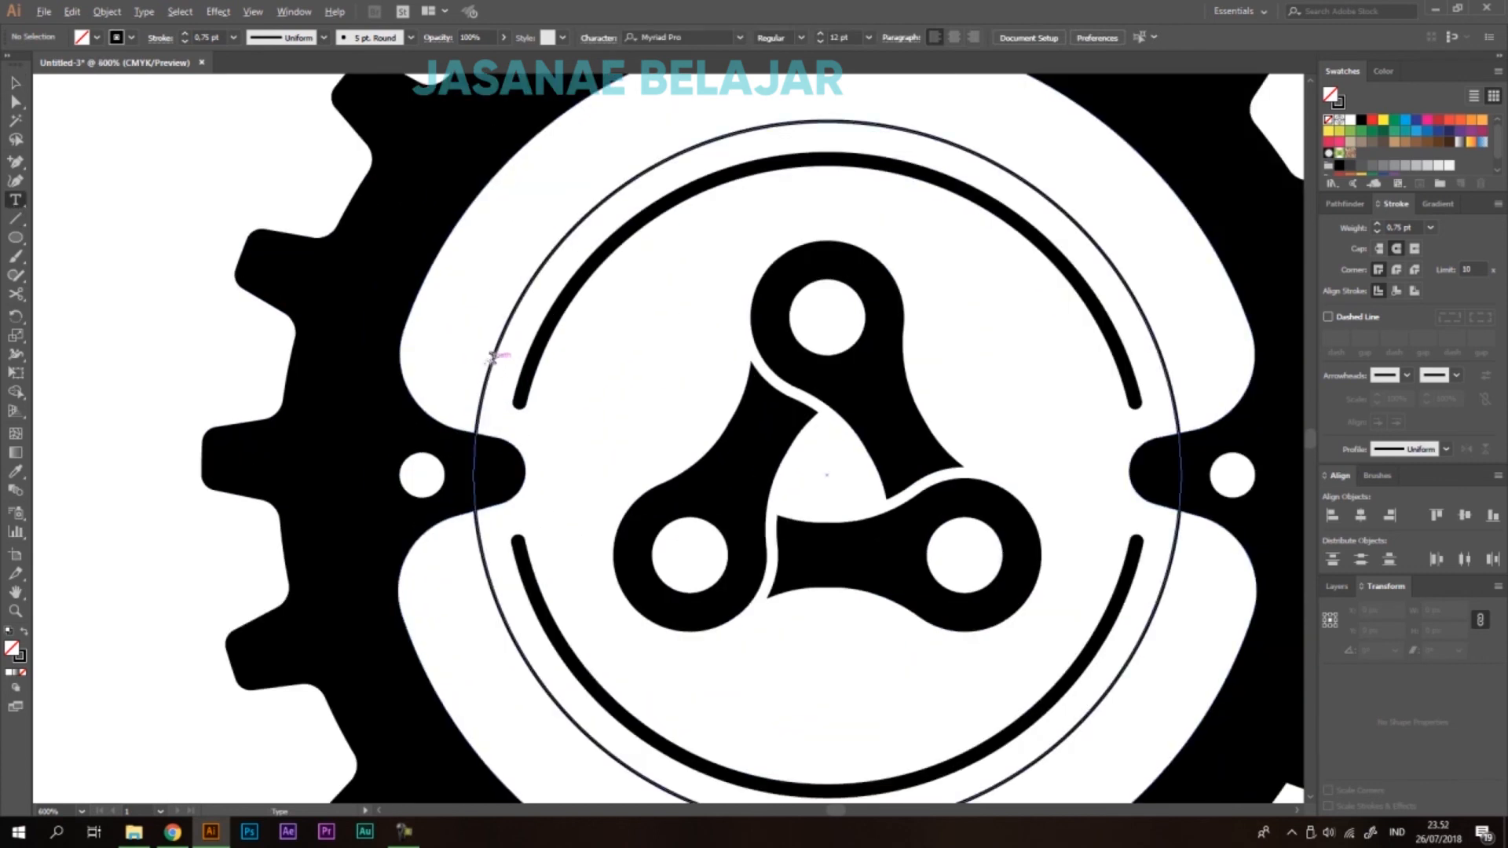
{"action": "left_click", "coordinate": [490, 362]}
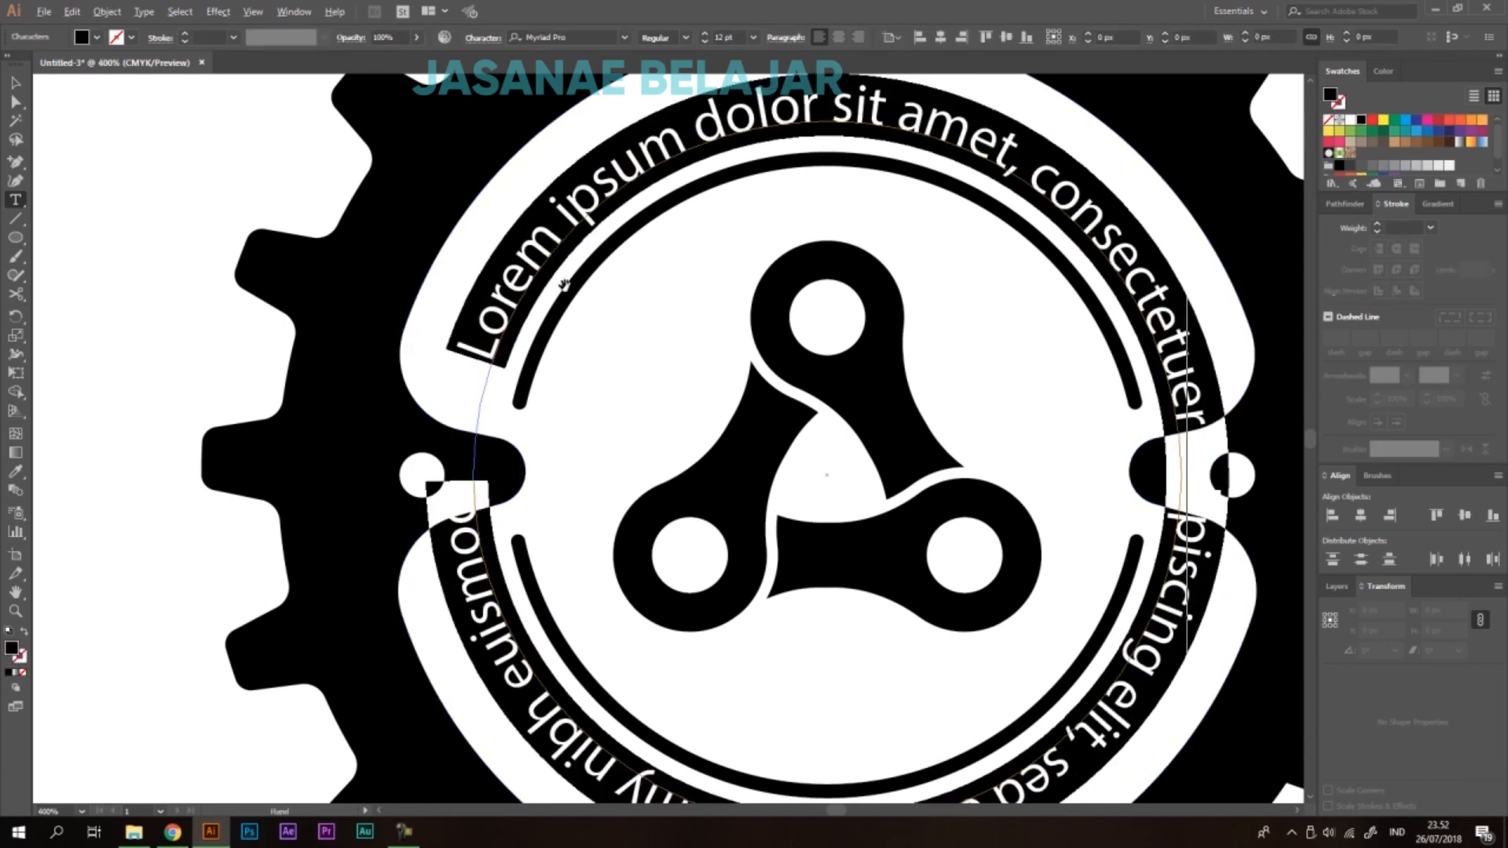
{"action": "scroll", "coordinate": [564, 282], "scroll_direction": "down", "scroll_amount": 2}
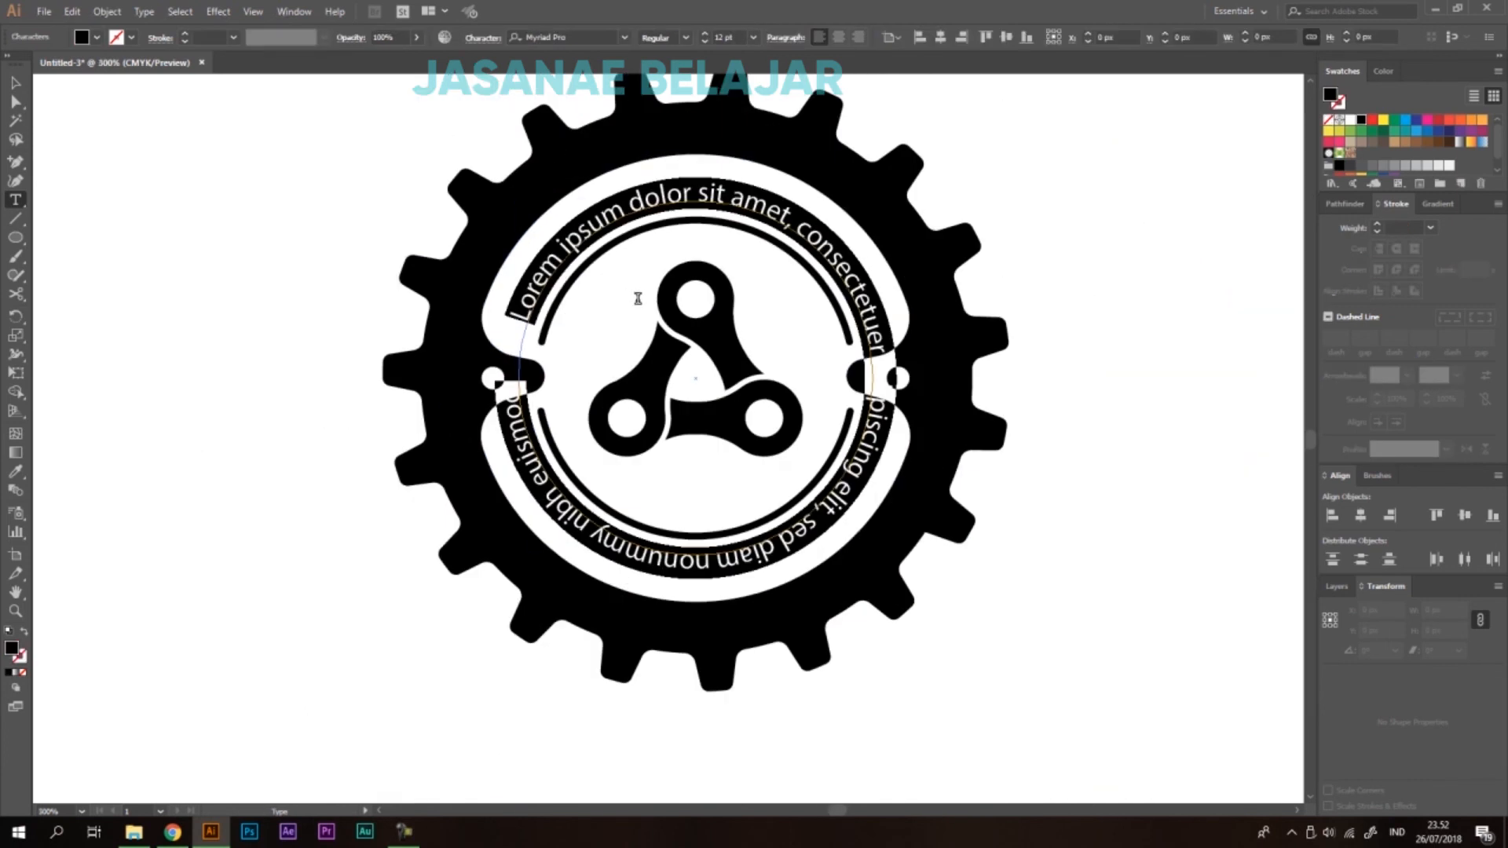
{"action": "type", "text": "LOREM IPSUM DOLO"}
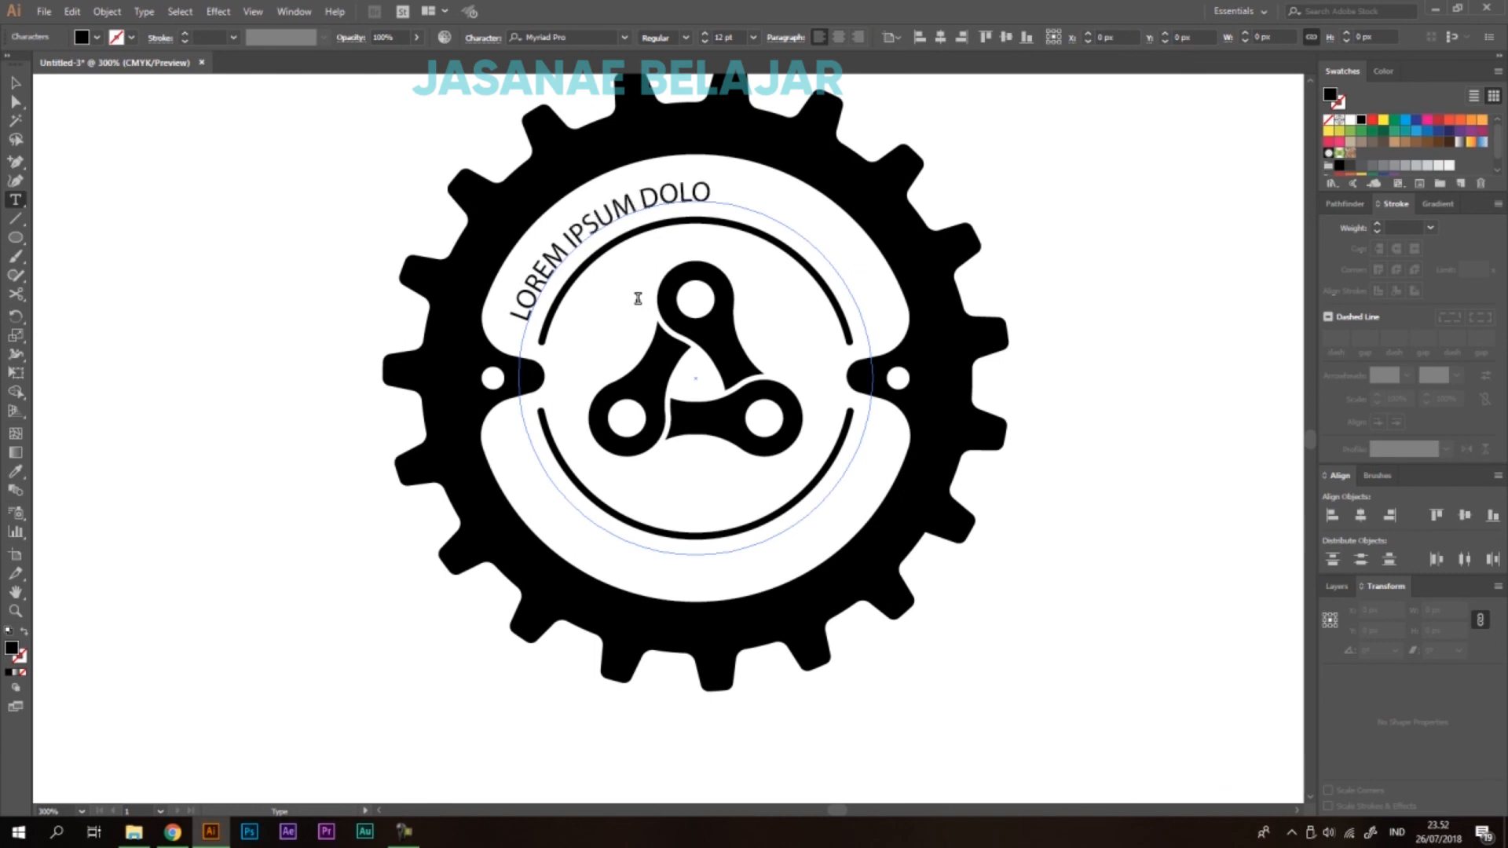
{"action": "left_click", "coordinate": [16, 85]}
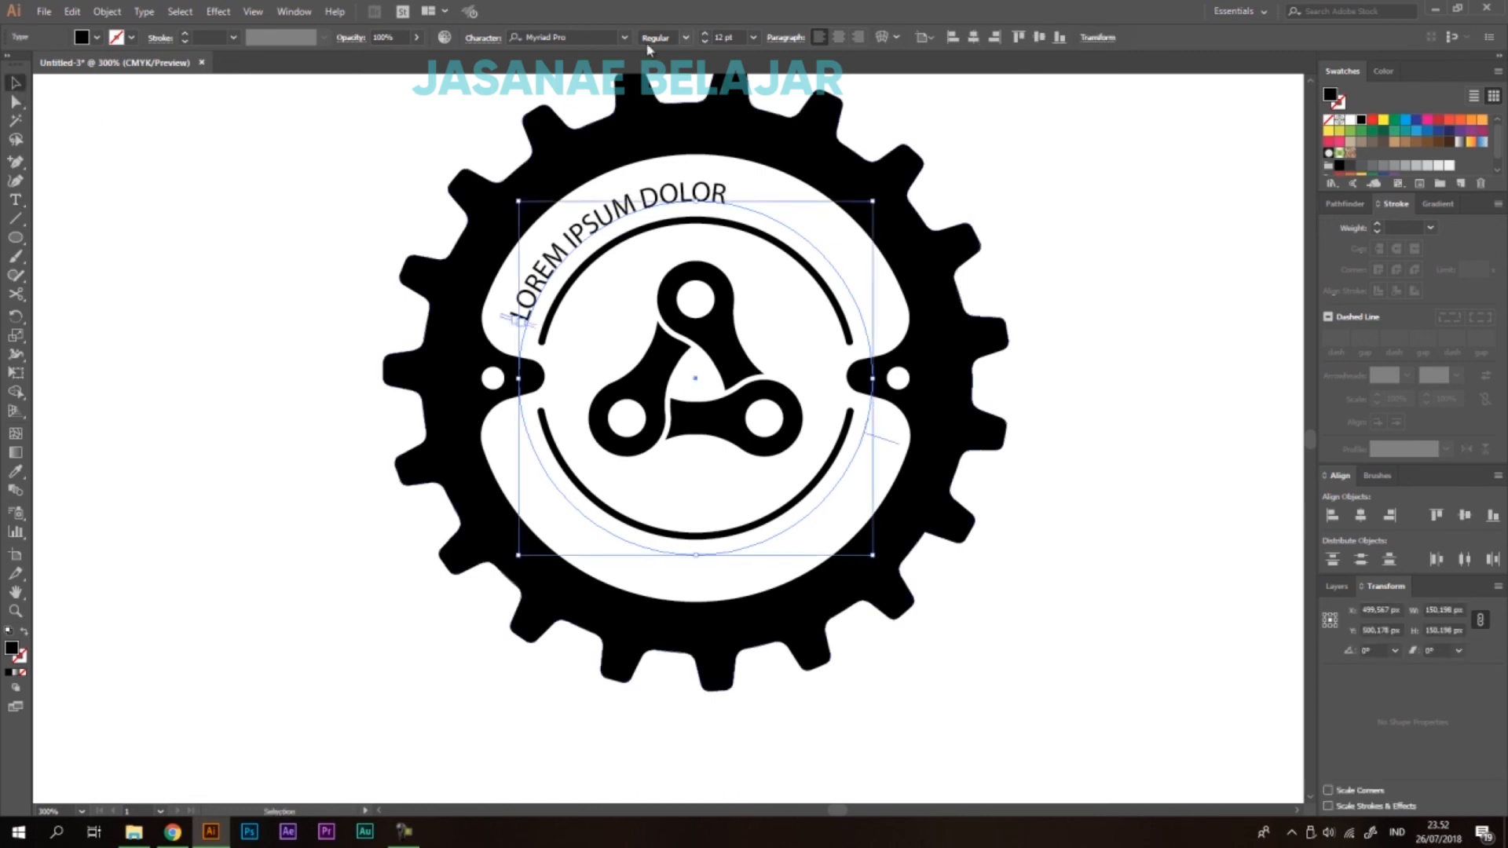
Set the curved text's font to Gilroy ExtraBold at 18 pt.
{"action": "left_click", "coordinate": [578, 37]}
{"action": "type", "text": "Gilroy"}
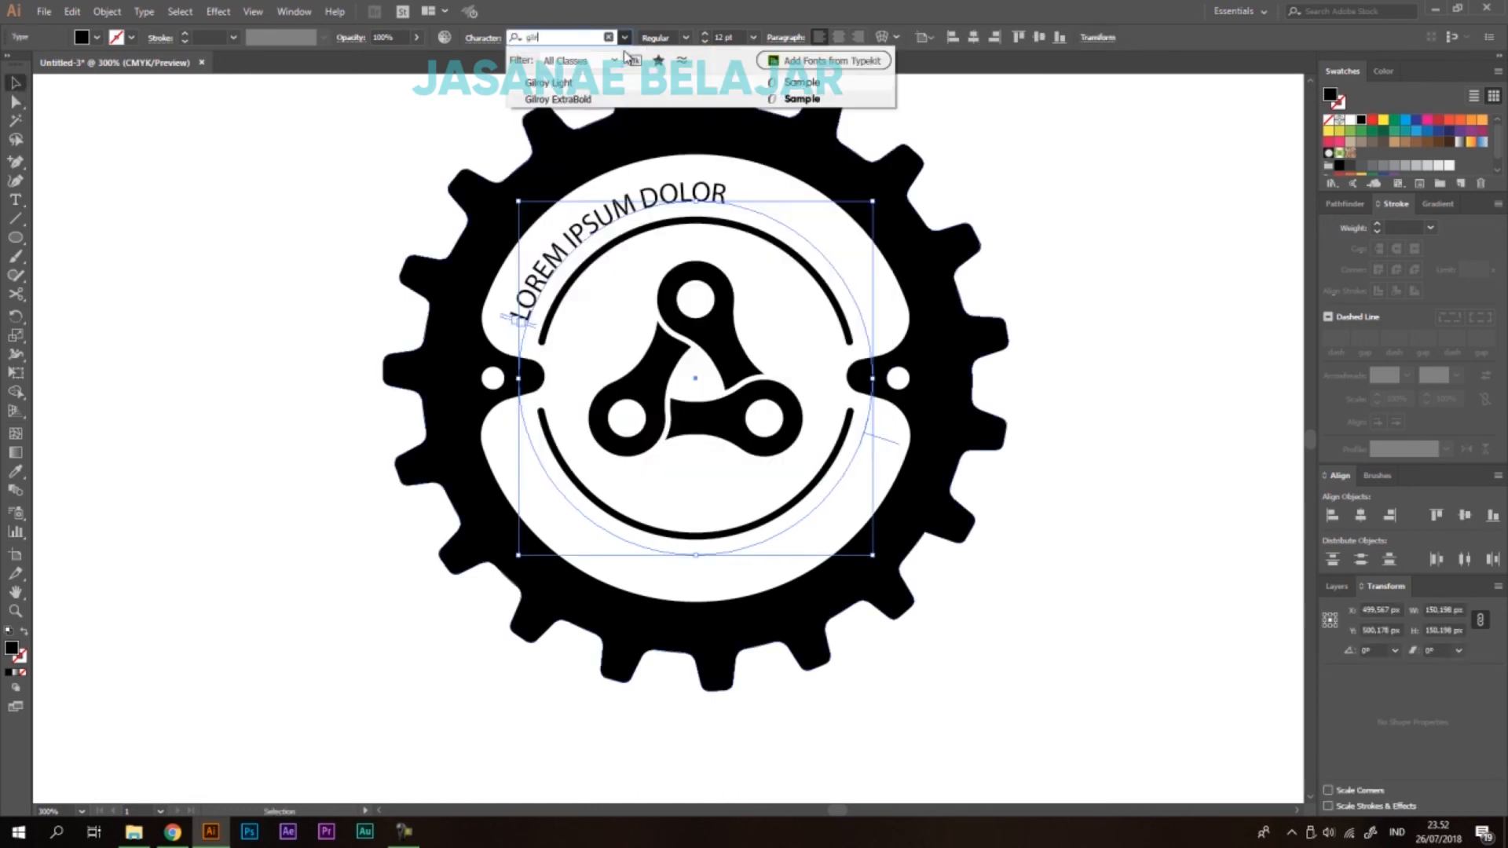
{"action": "left_click", "coordinate": [554, 100]}
{"action": "left_click", "coordinate": [729, 37]}
{"action": "type", "text": "18"}
{"action": "key", "text": "Return"}
{"action": "left_click", "coordinate": [1046, 305]}
{"action": "scroll", "coordinate": [1013, 312], "scroll_direction": "down", "scroll_amount": 2}
{"action": "scroll", "coordinate": [927, 276], "scroll_direction": "up", "scroll_amount": 2}
{"action": "left_click", "coordinate": [961, 238]}
{"action": "left_click_drag", "start_coordinate": [962, 244], "coordinate": [957, 248]}
{"action": "key", "text": "ctrl+z"}
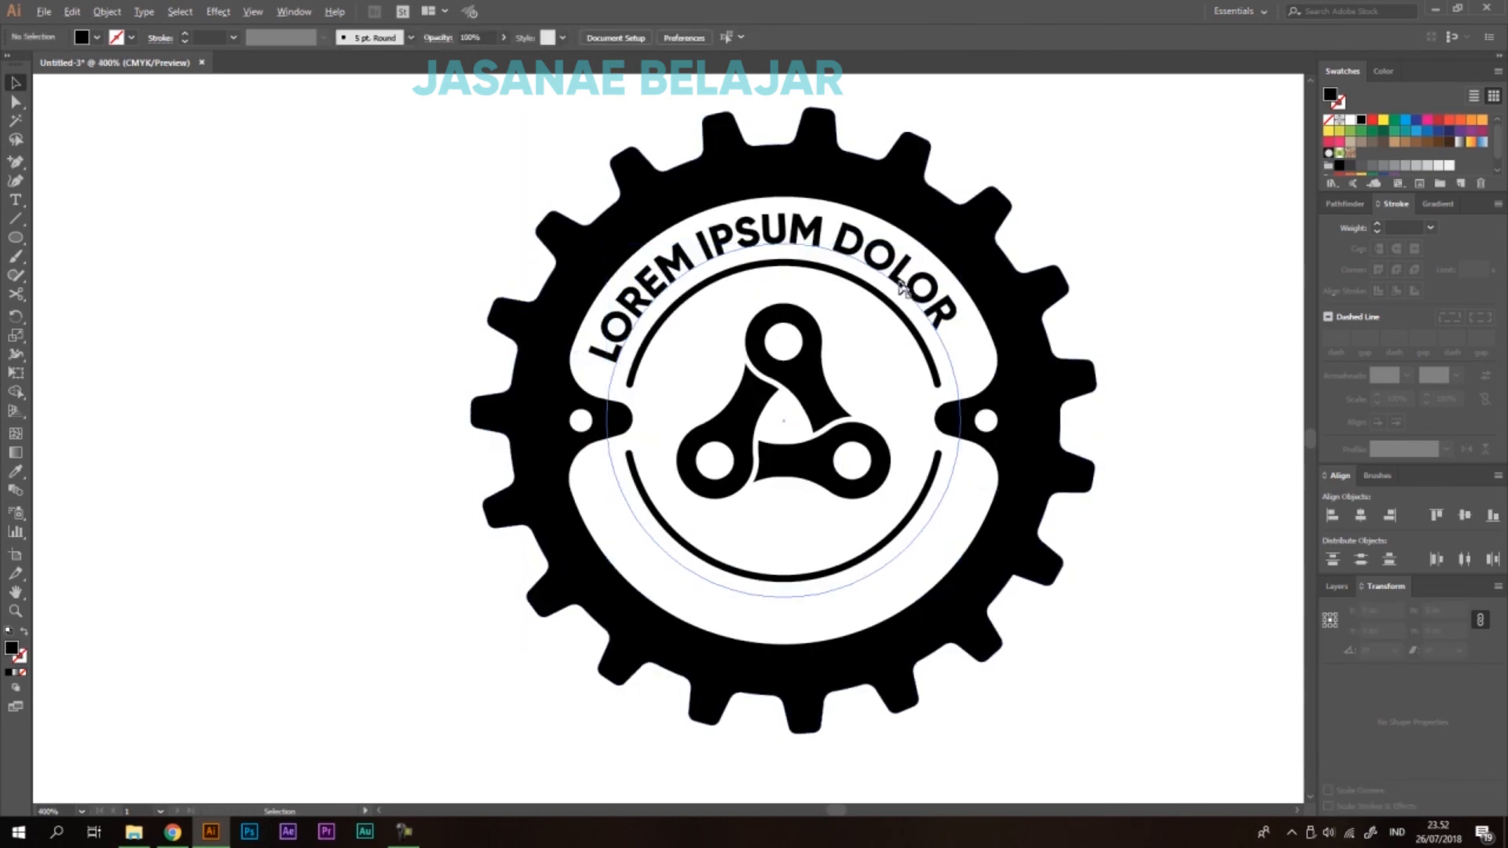
Show the rulers and place a horizontal guide just below the first letter of the curved text.
{"action": "scroll", "coordinate": [912, 380], "scroll_direction": "up", "scroll_amount": 1}
{"action": "scroll", "coordinate": [838, 360], "scroll_direction": "up", "scroll_amount": 2}
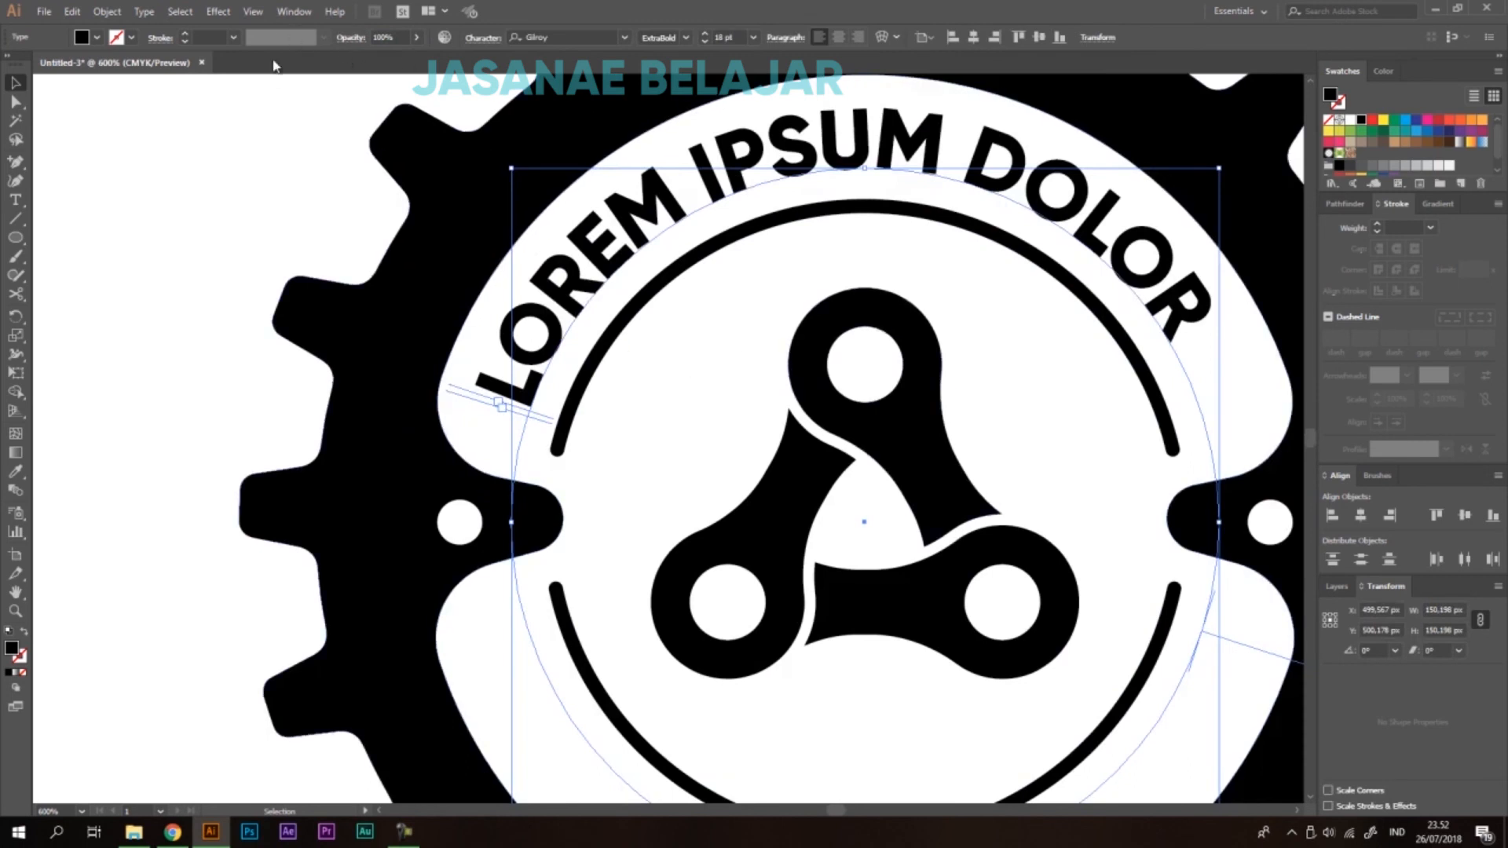
{"action": "left_click", "coordinate": [262, 13]}
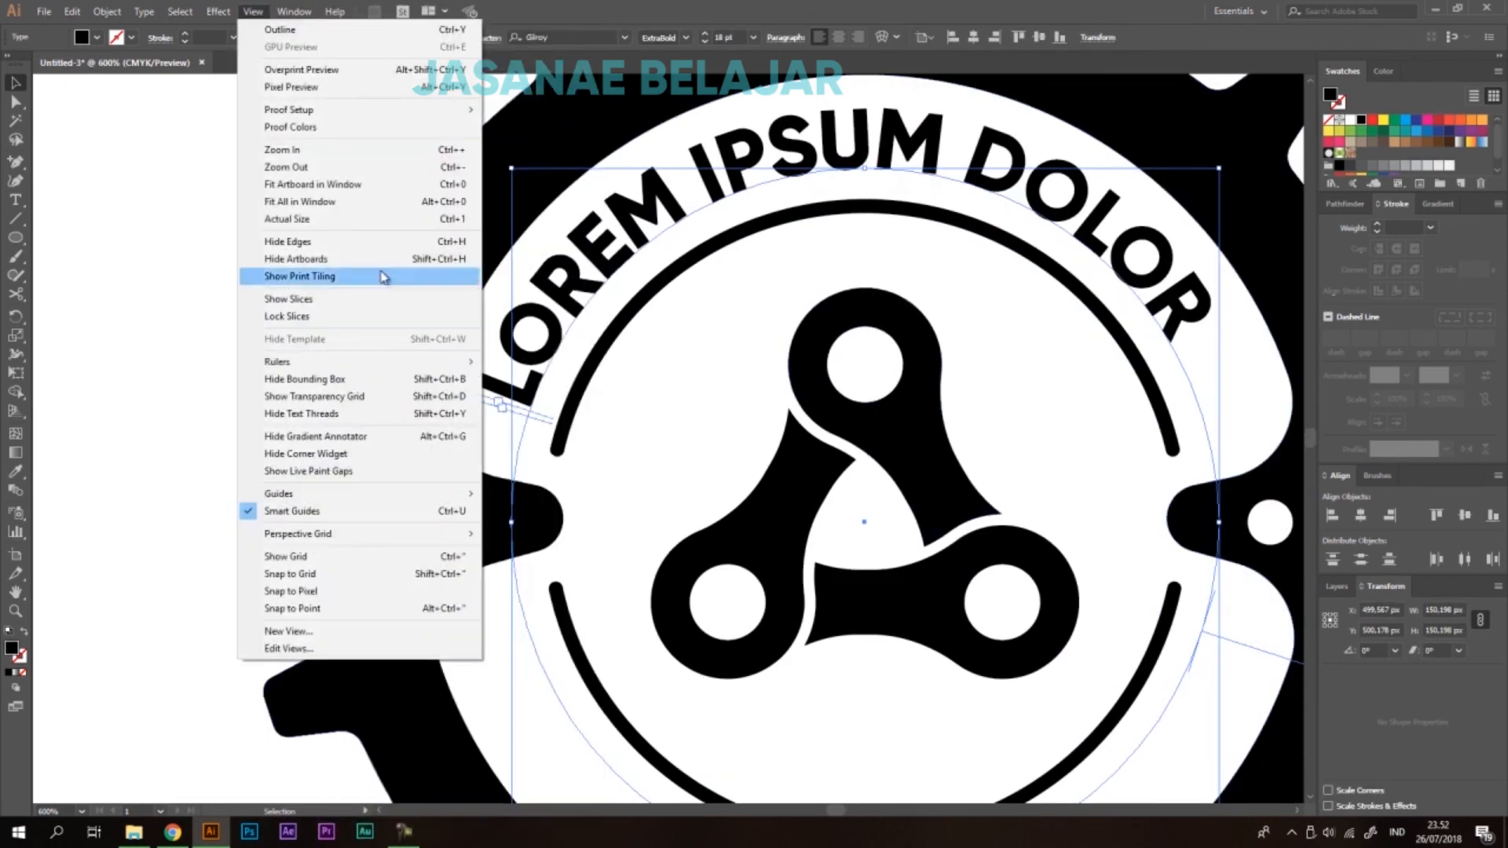
{"action": "mouse_move", "coordinate": [416, 371]}
{"action": "left_click", "coordinate": [534, 364]}
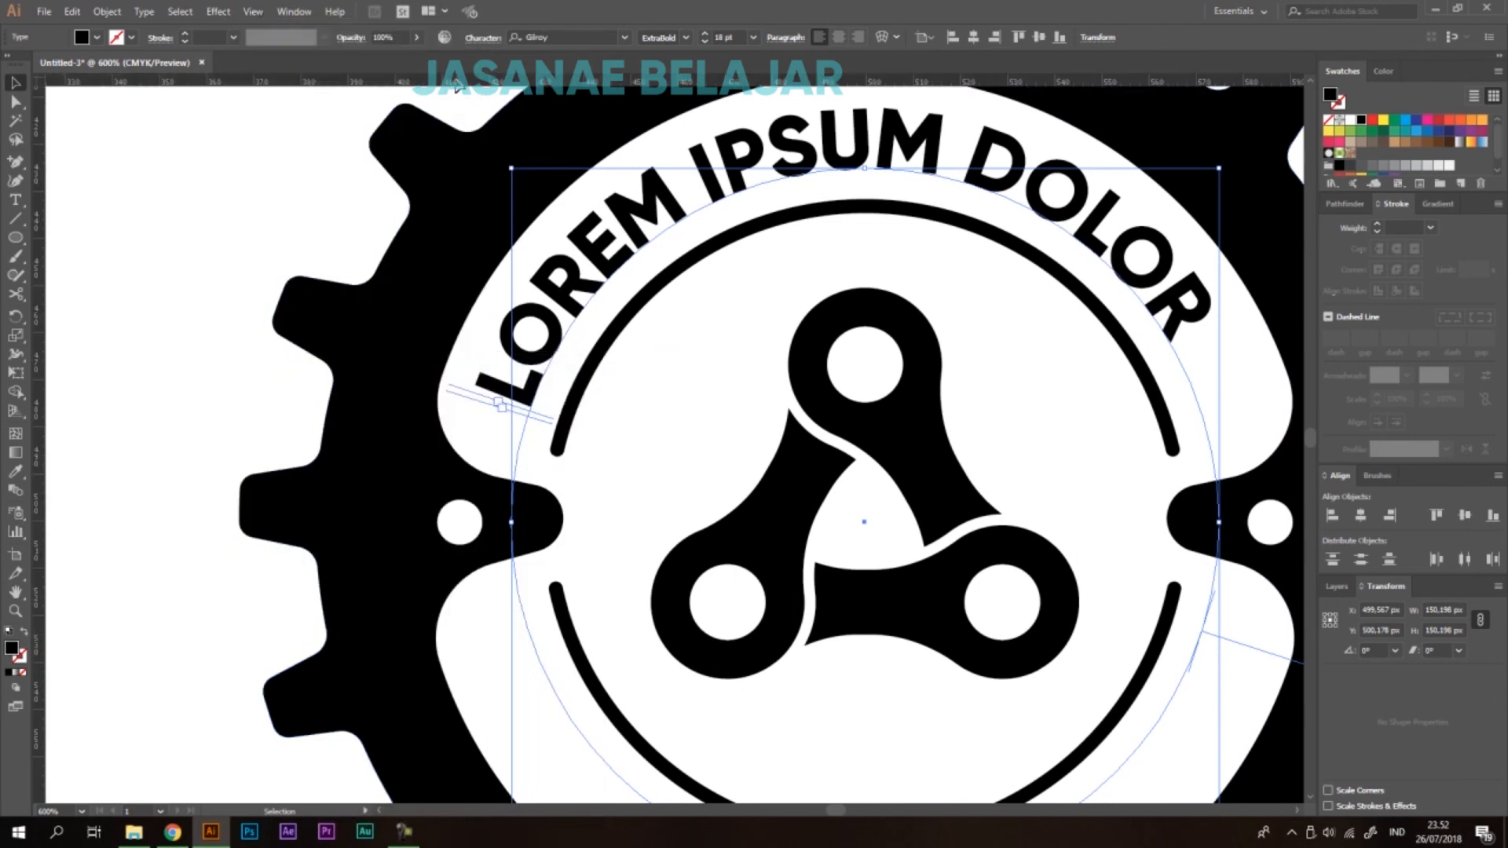
{"action": "left_click_drag", "start_coordinate": [612, 382], "coordinate": [641, 404]}
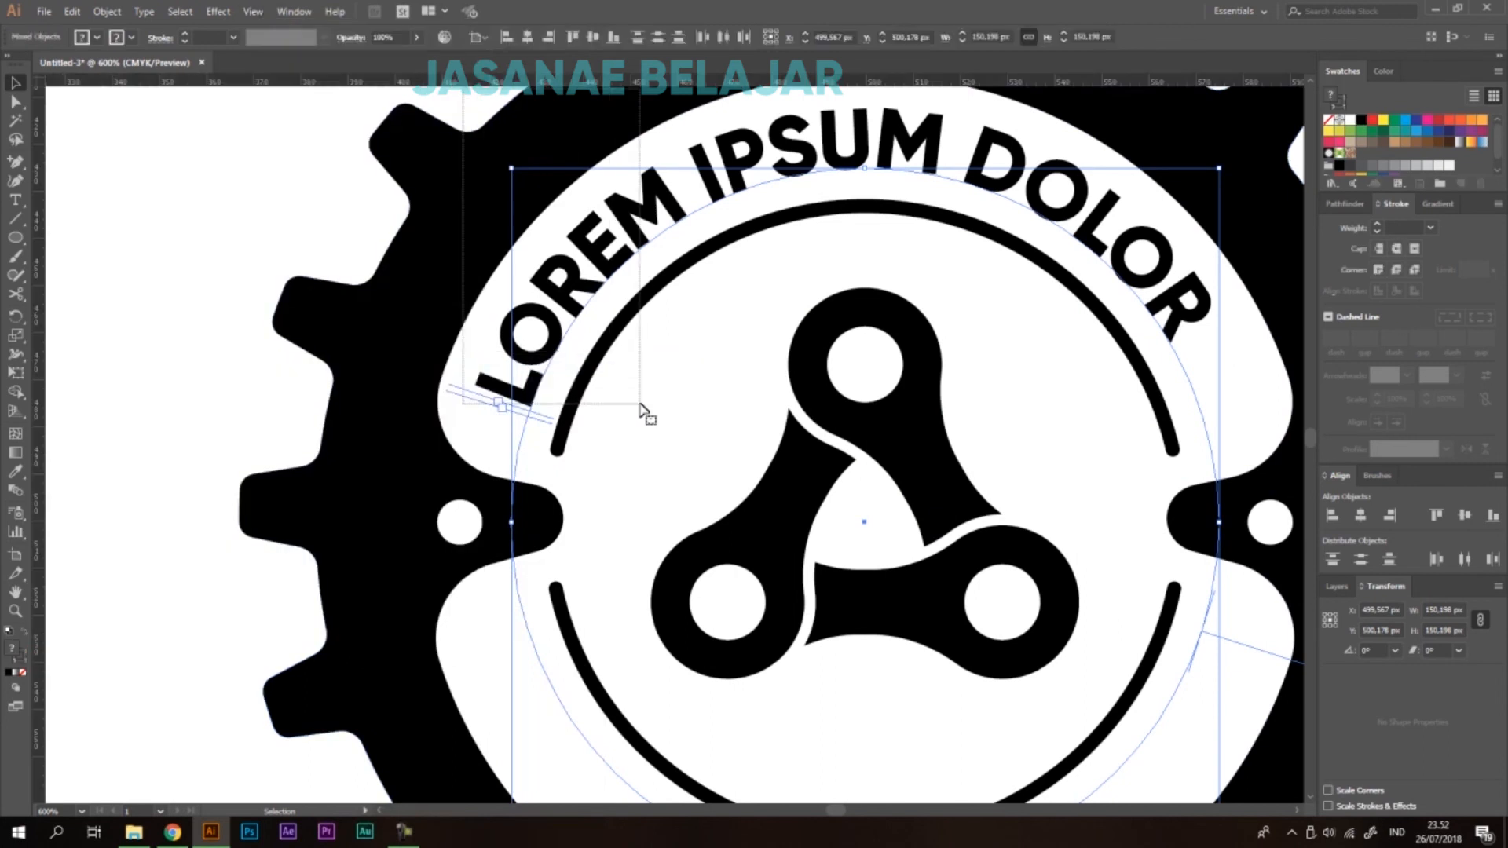
{"action": "left_click", "coordinate": [203, 219]}
{"action": "left_click_drag", "start_coordinate": [324, 74], "coordinate": [915, 422]}
{"action": "left_click", "coordinate": [625, 285]}
{"action": "left_click", "coordinate": [259, 193]}
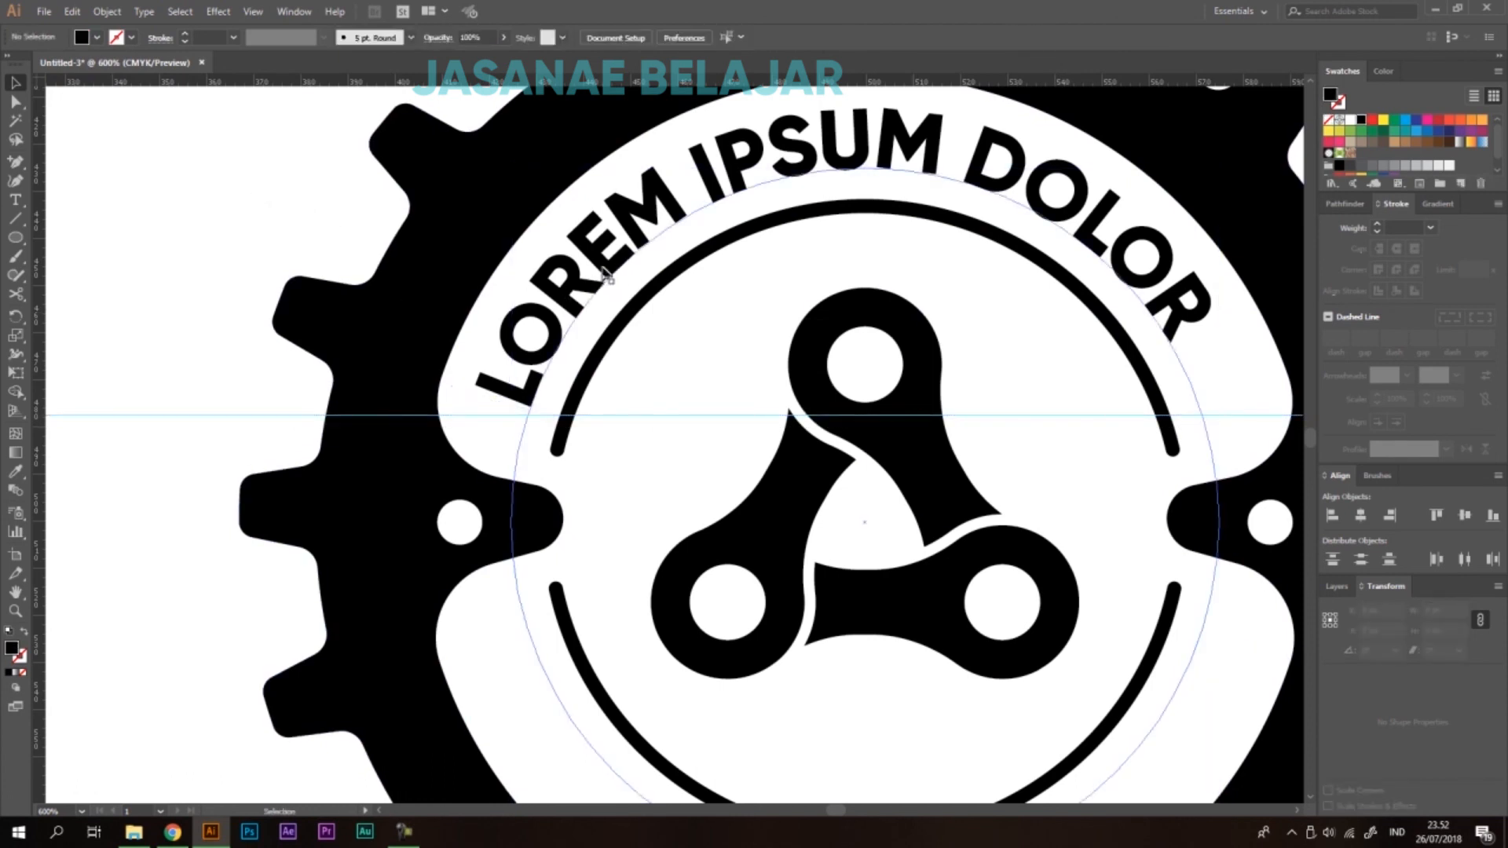
Slide the curved text along its circle so both ends sit level above the horizontal guide.
{"action": "left_click", "coordinate": [613, 236]}
{"action": "left_click", "coordinate": [16, 101]}
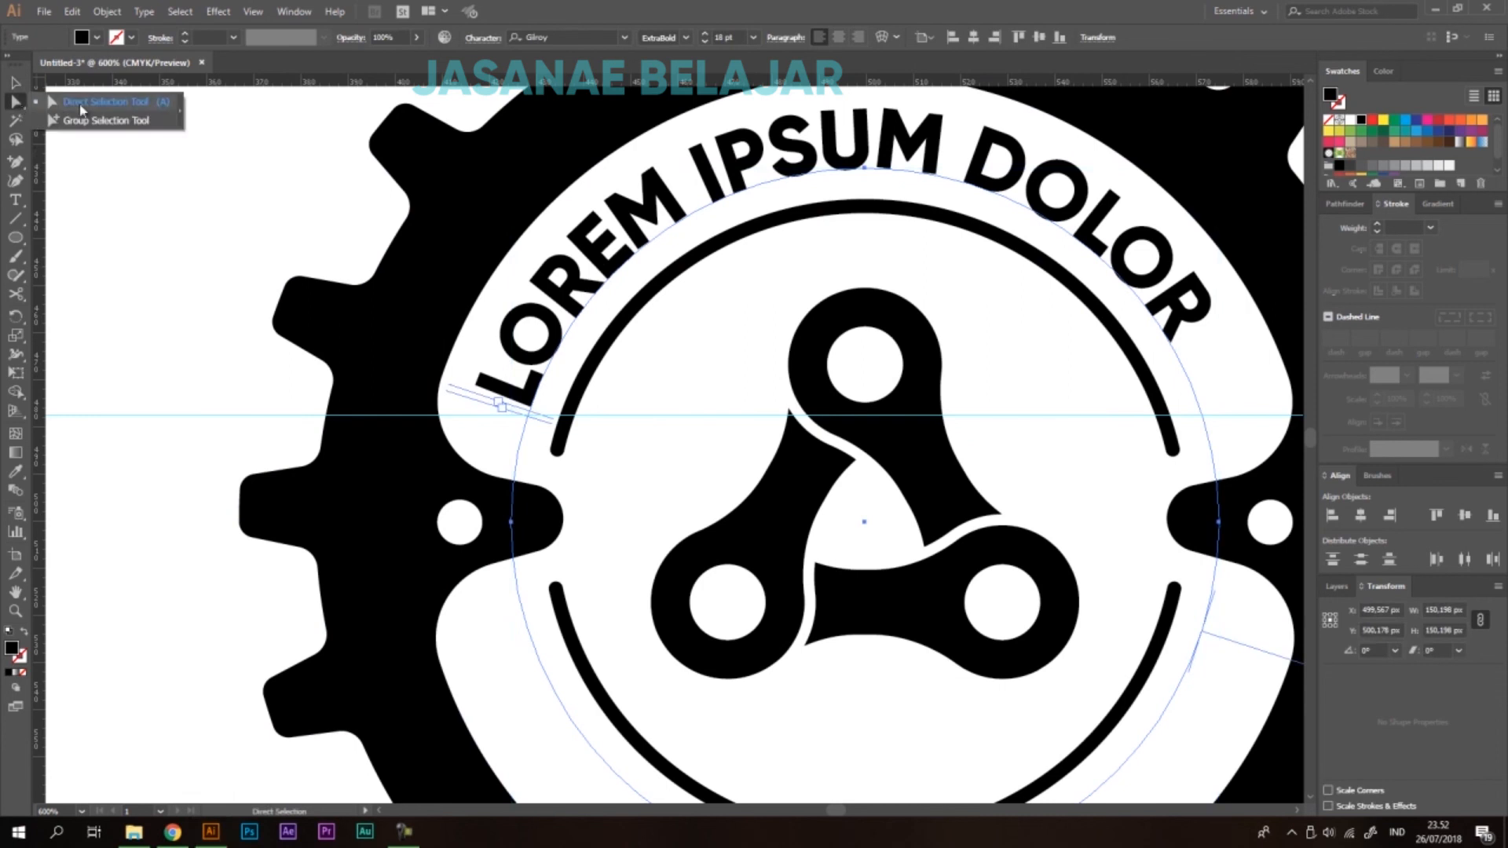
{"action": "scroll", "coordinate": [445, 369], "scroll_direction": "up", "scroll_amount": 1}
{"action": "left_click_drag", "start_coordinate": [560, 440], "coordinate": [444, 408]}
{"action": "scroll", "coordinate": [441, 407], "scroll_direction": "down", "scroll_amount": 1}
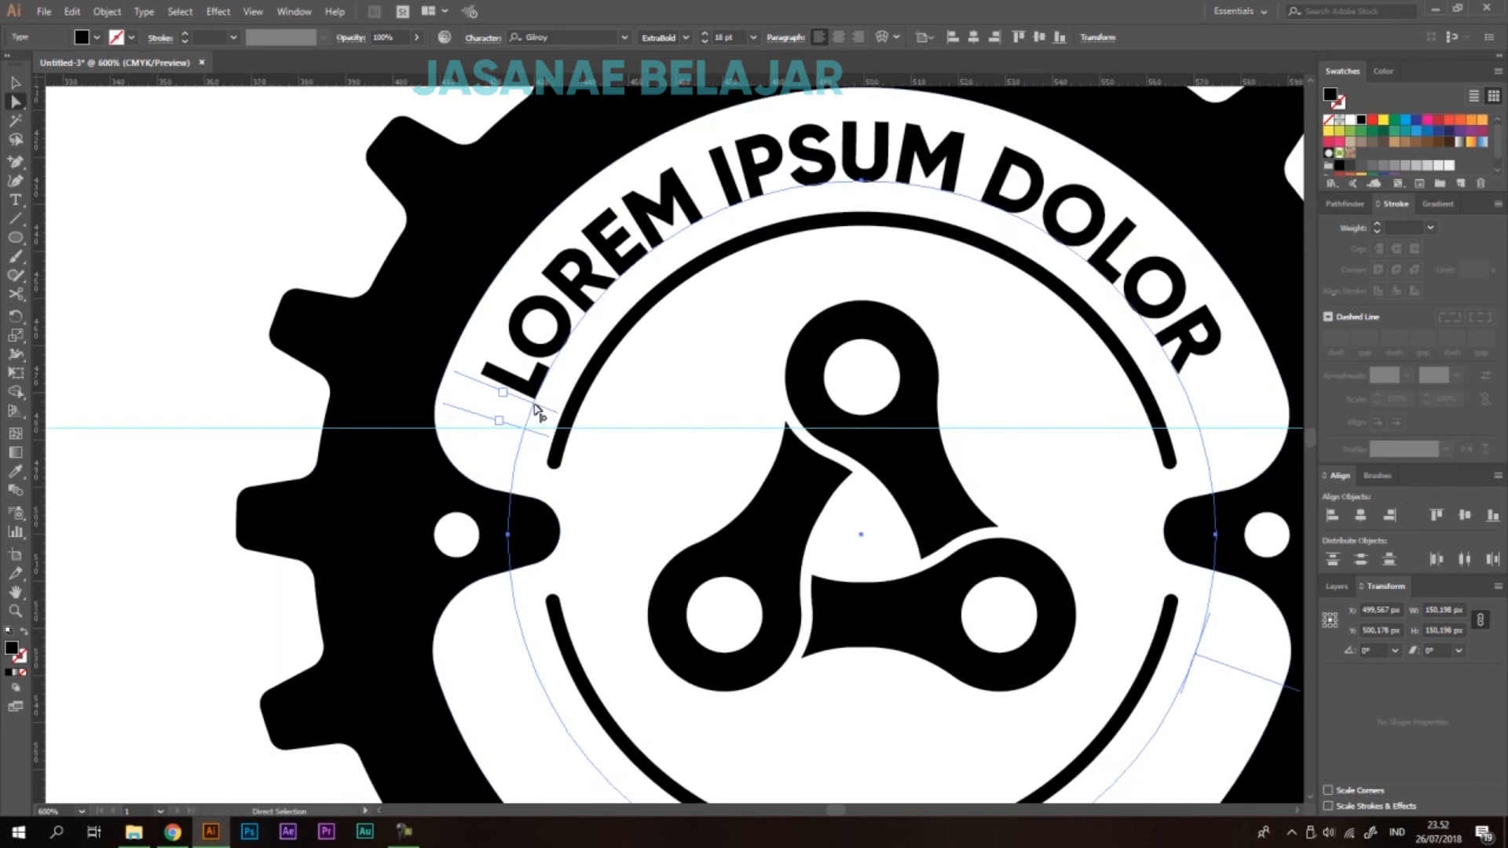
{"action": "left_click_drag", "start_coordinate": [536, 408], "coordinate": [535, 398]}
{"action": "scroll", "coordinate": [479, 405], "scroll_direction": "down", "scroll_amount": 3}
{"action": "key", "text": "v"}
{"action": "left_click", "coordinate": [923, 301]}
{"action": "scroll", "coordinate": [922, 306], "scroll_direction": "down", "scroll_amount": 1}
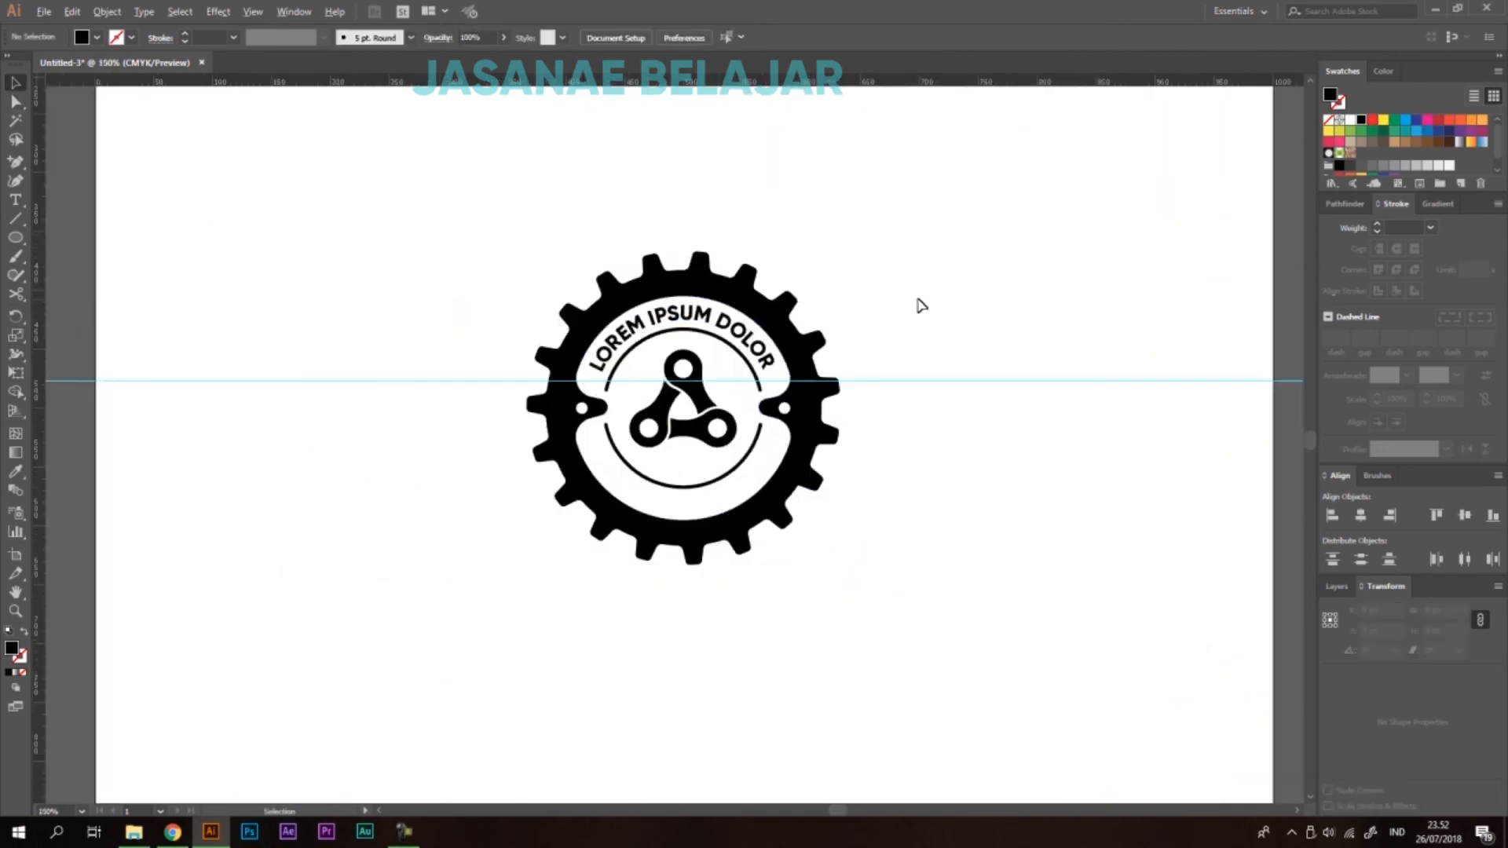
Make a copy of the curved "LOREM IPSUM DOLOR" text rotated 180° around the same center.
{"action": "scroll", "coordinate": [688, 398], "scroll_direction": "up", "scroll_amount": 2}
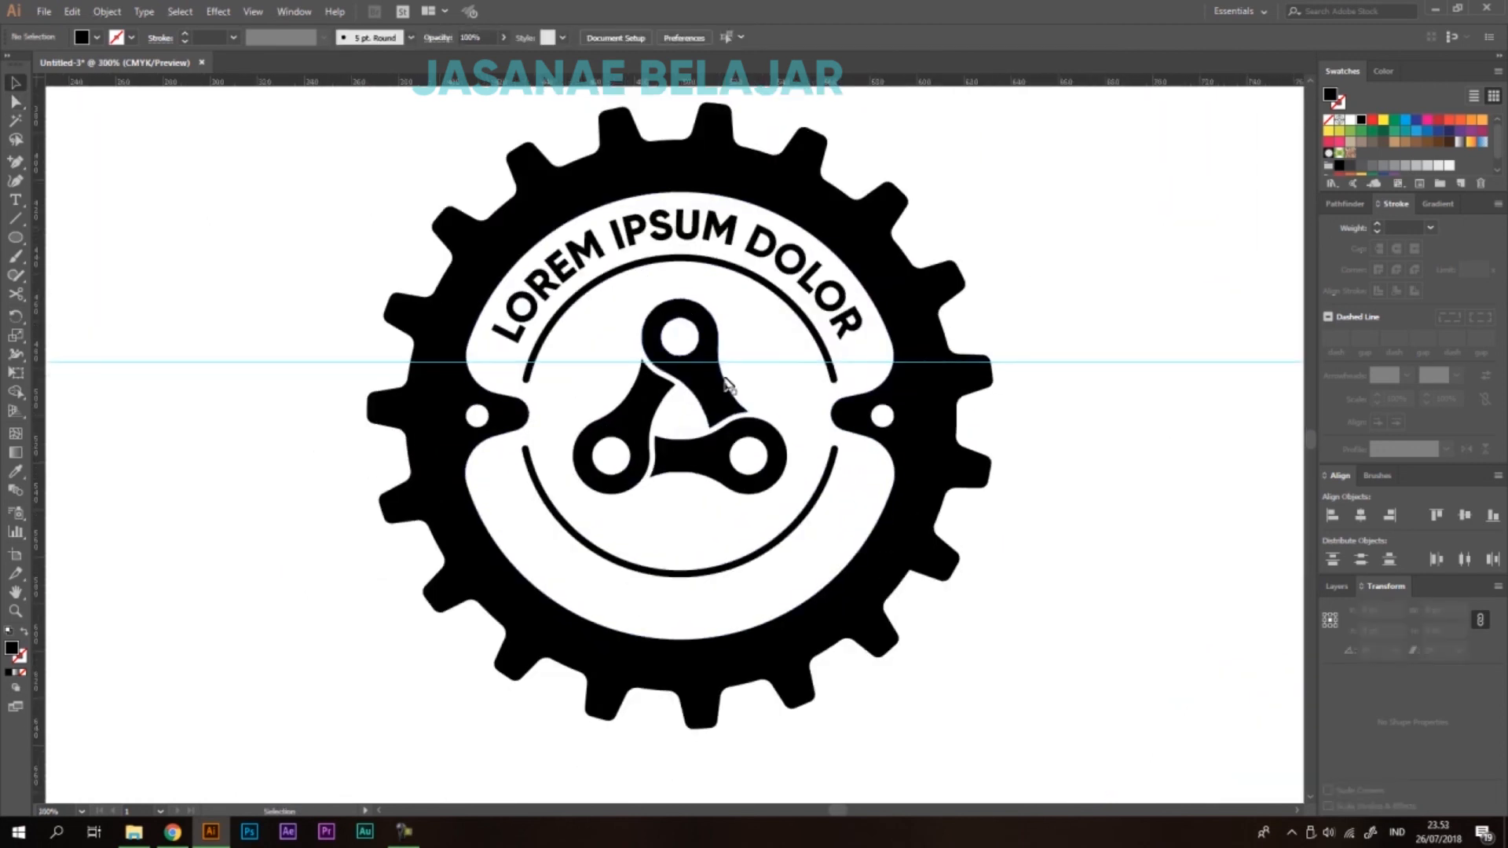
{"action": "left_click", "coordinate": [805, 272]}
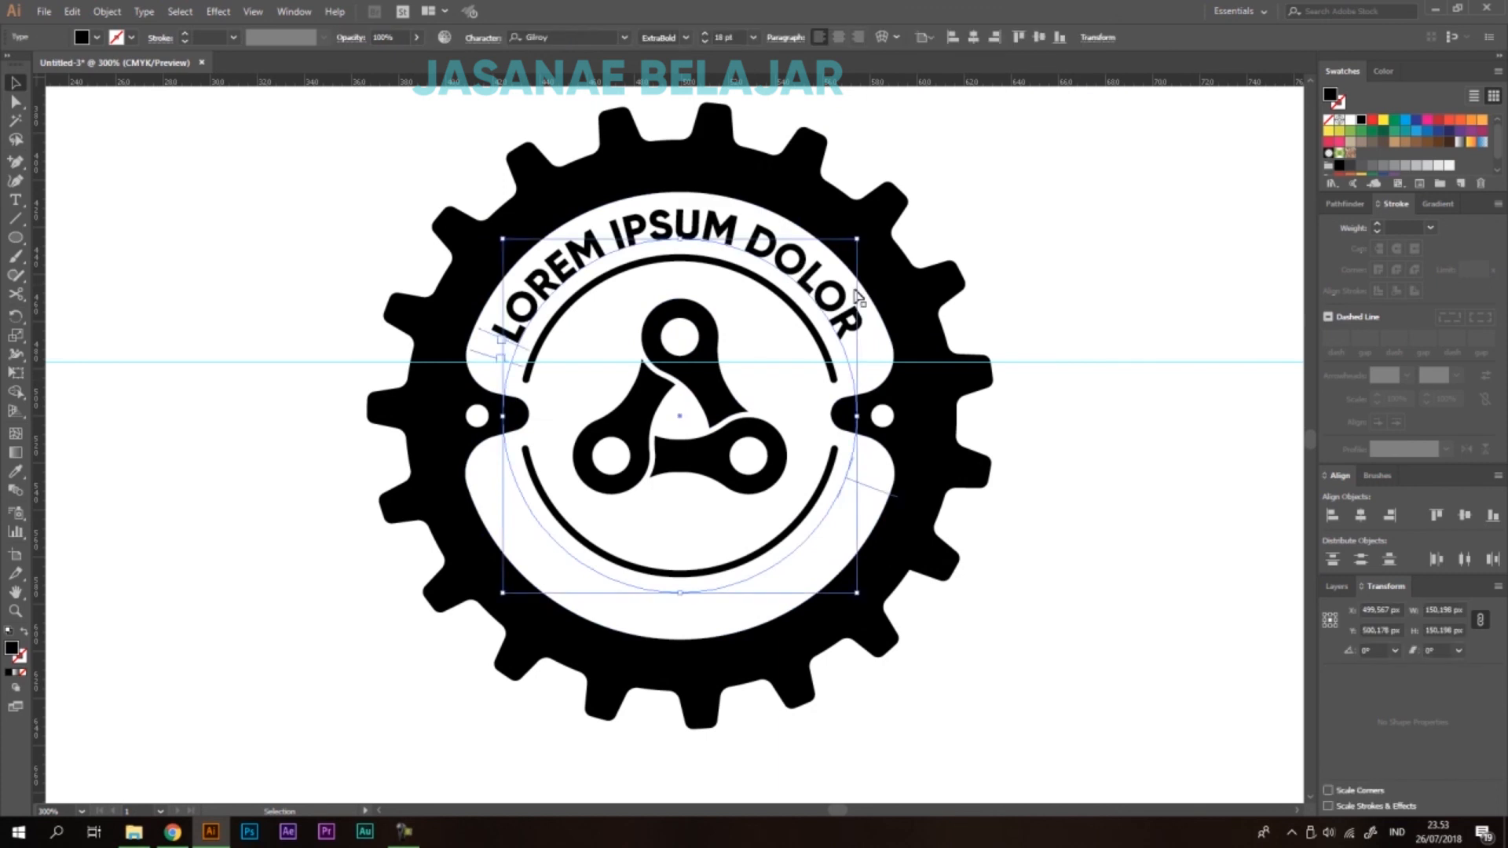
{"action": "key", "text": "v"}
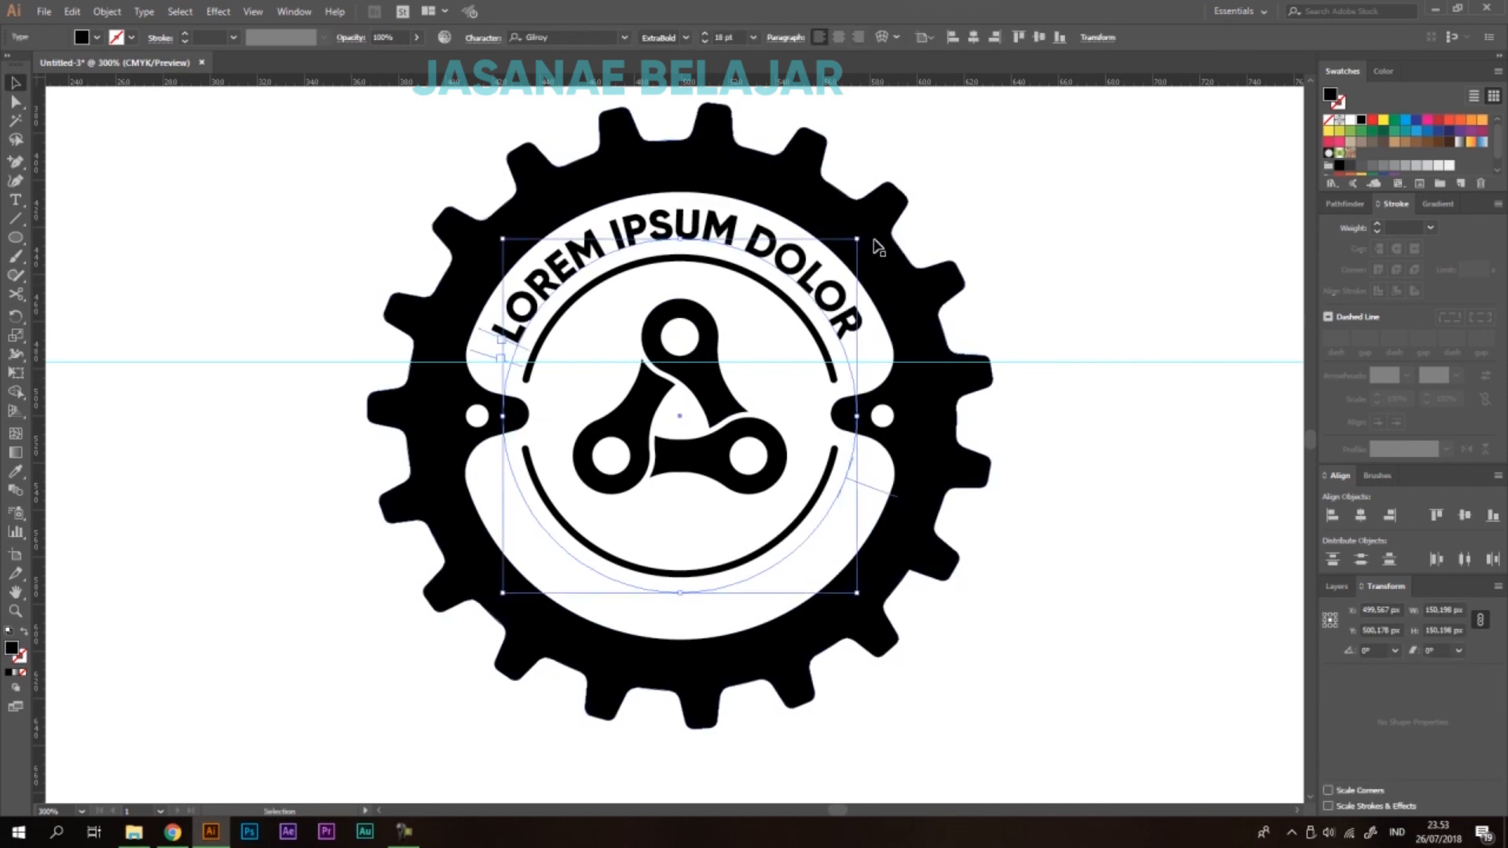
{"action": "left_click_drag", "start_coordinate": [865, 236], "coordinate": [448, 635]}
{"action": "left_click", "coordinate": [1166, 359]}
Flip the lower text copy to the other side of its circle using the Type on a Path options.
{"action": "scroll", "coordinate": [958, 385], "scroll_direction": "down", "scroll_amount": 3}
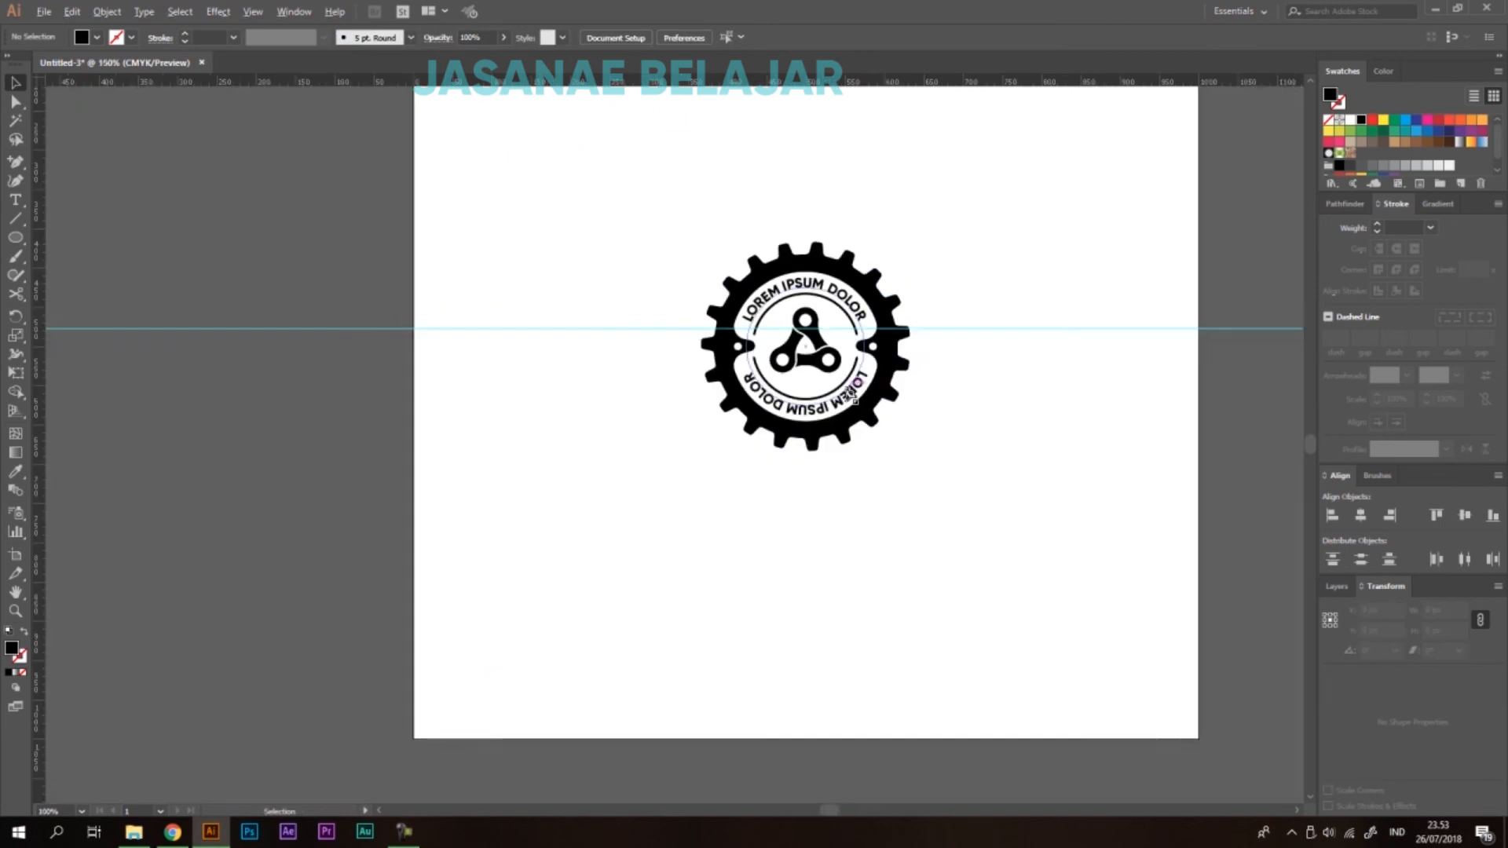
{"action": "scroll", "coordinate": [904, 409], "scroll_direction": "up", "scroll_amount": 2}
{"action": "scroll", "coordinate": [774, 398], "scroll_direction": "down", "scroll_amount": 1}
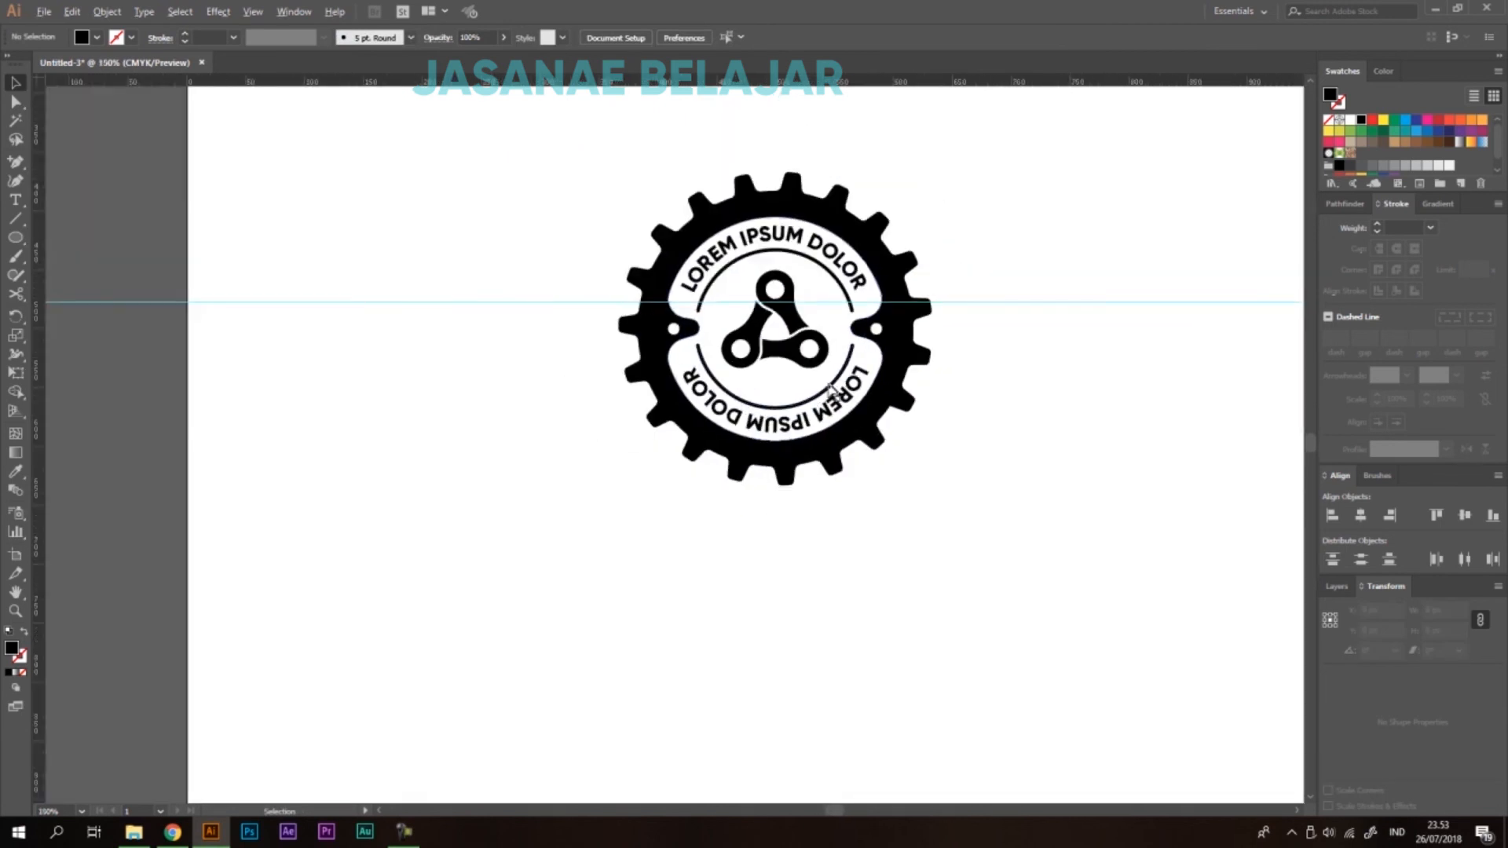
{"action": "scroll", "coordinate": [974, 403], "scroll_direction": "up", "scroll_amount": 2}
{"action": "scroll", "coordinate": [560, 407], "scroll_direction": "up", "scroll_amount": 1}
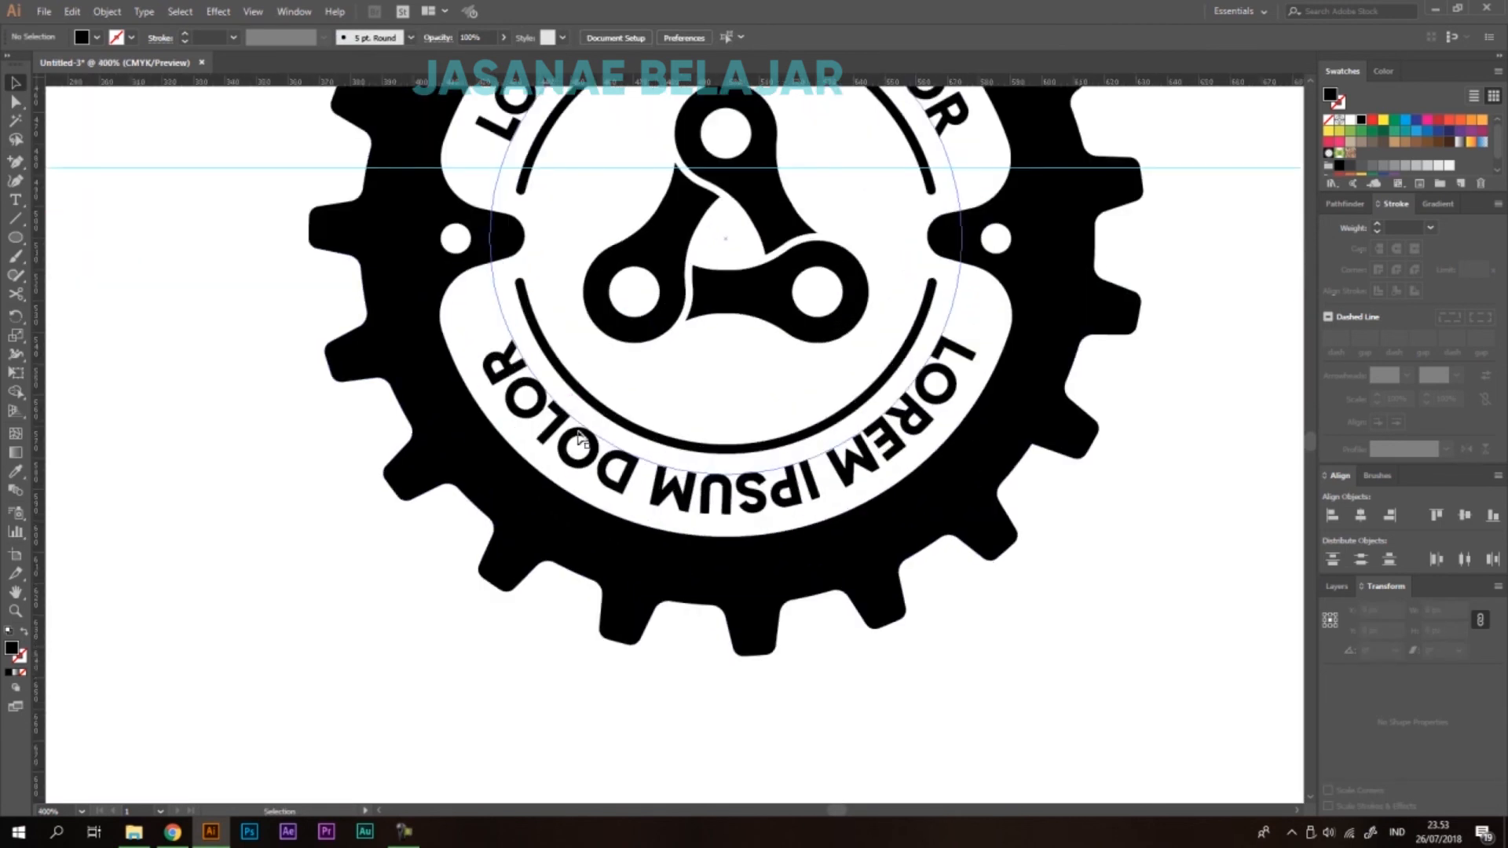
{"action": "scroll", "coordinate": [864, 440], "scroll_direction": "down", "scroll_amount": 2}
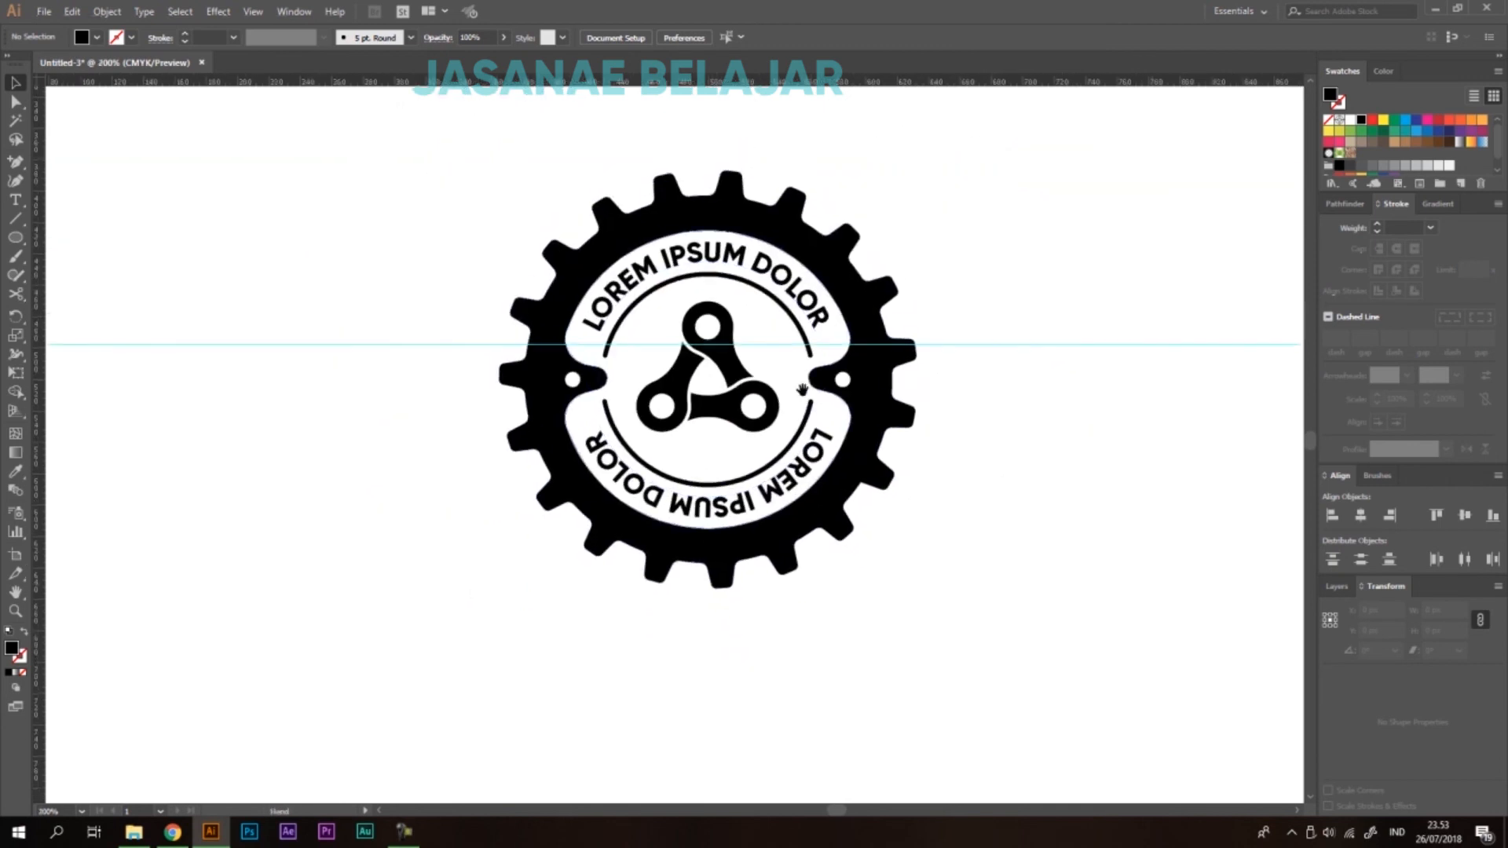
{"action": "scroll", "coordinate": [801, 449], "scroll_direction": "up", "scroll_amount": 1}
{"action": "left_click", "coordinate": [830, 459]}
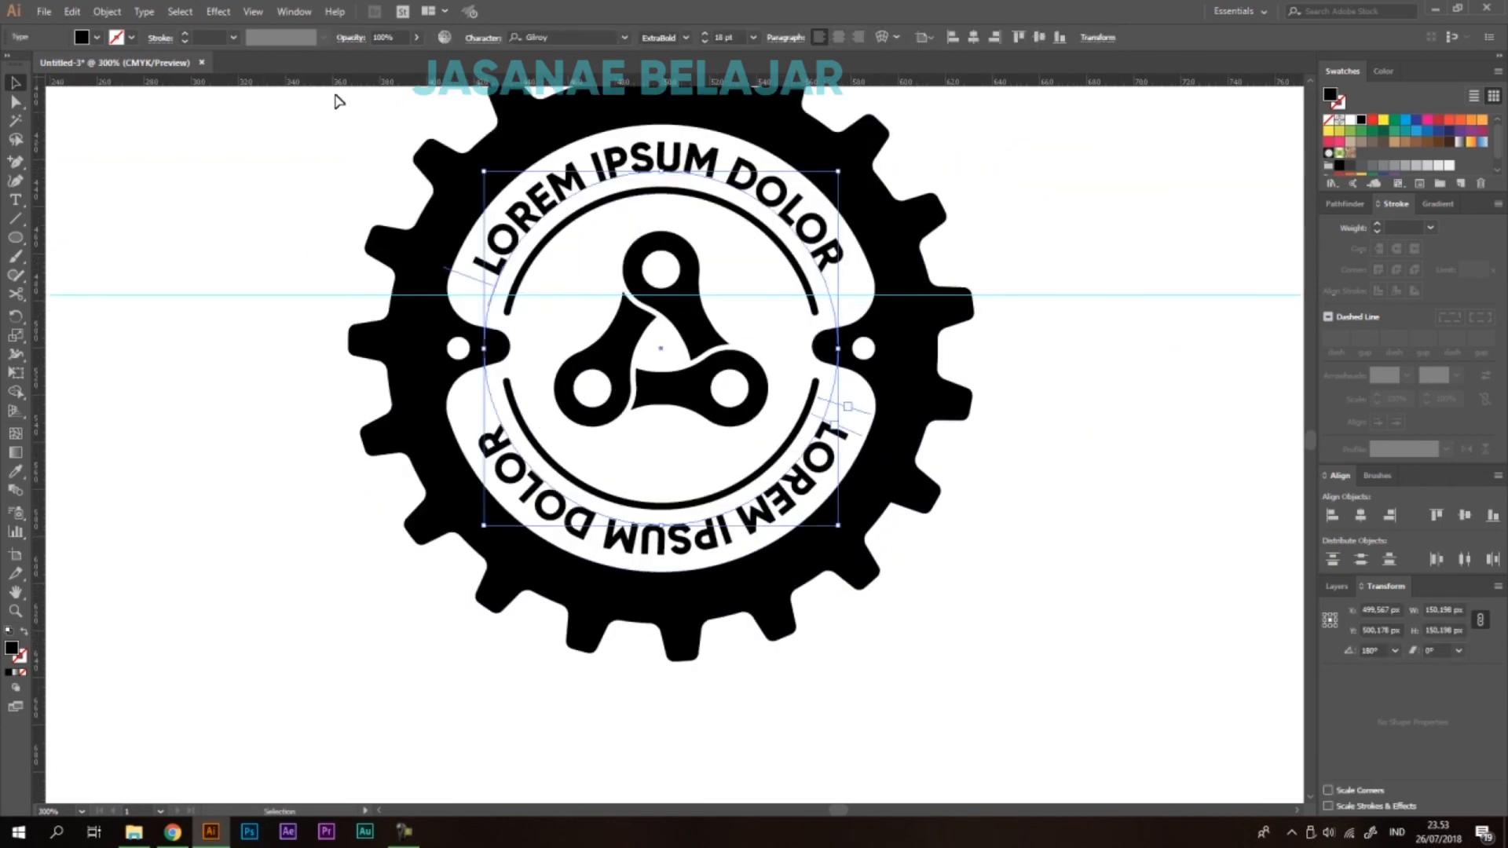
{"action": "left_click", "coordinate": [217, 11]}
{"action": "mouse_move", "coordinate": [145, 11]}
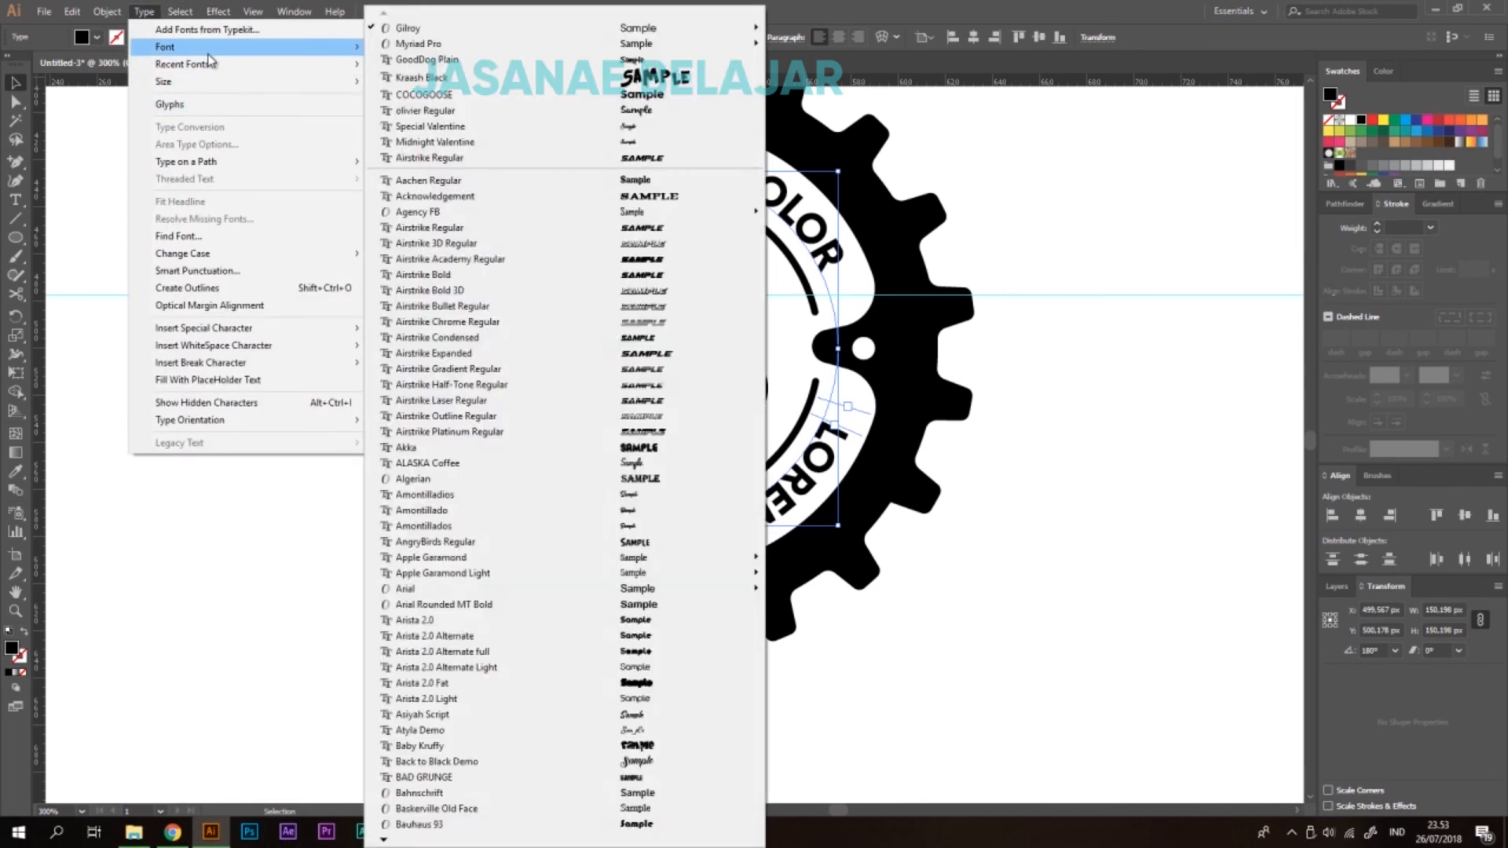
{"action": "mouse_move", "coordinate": [223, 163]}
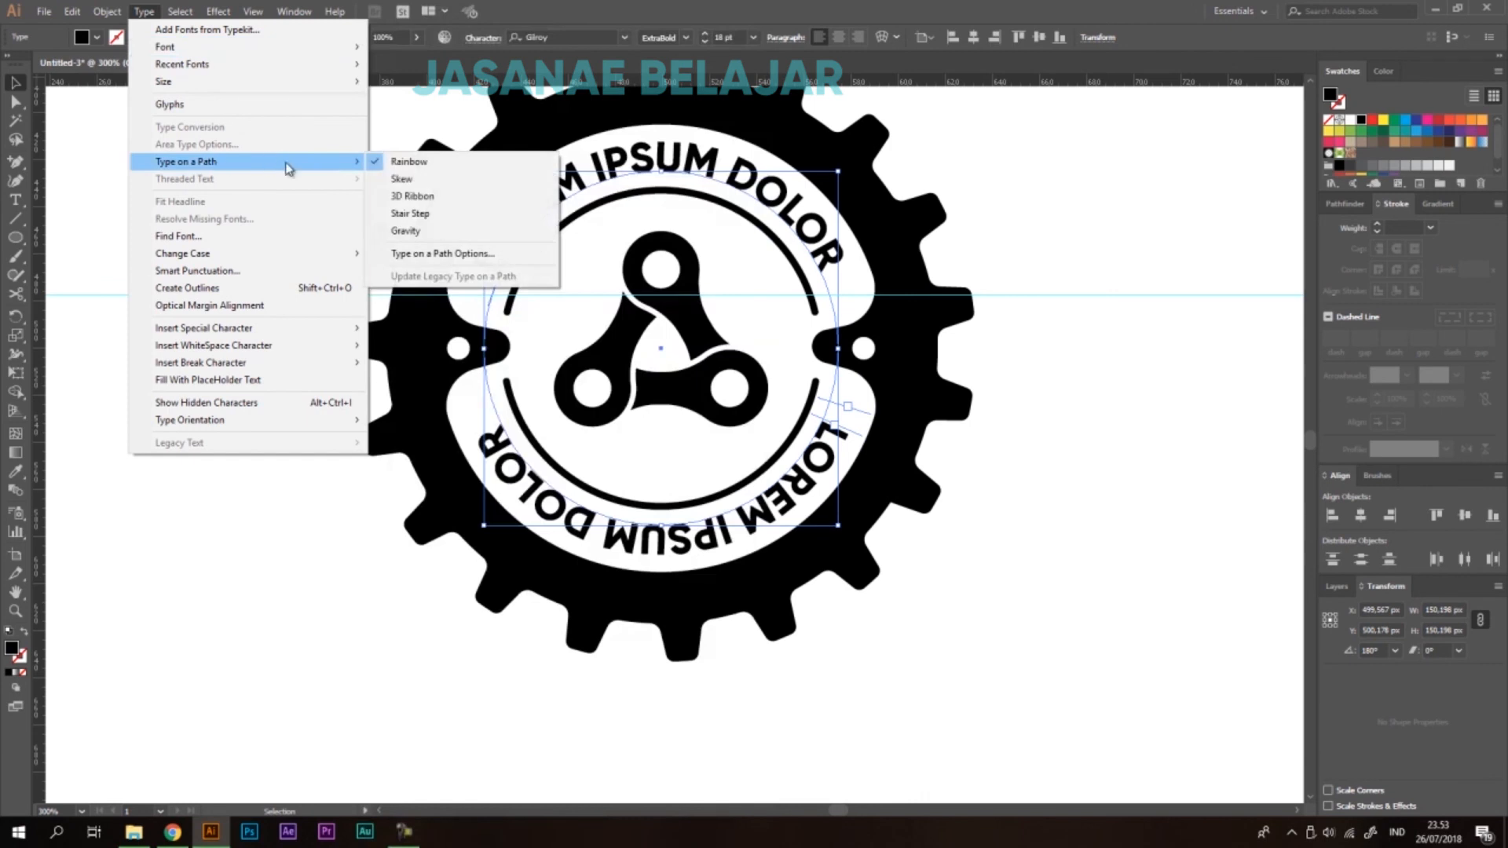
{"action": "left_click", "coordinate": [485, 256]}
{"action": "left_click", "coordinate": [805, 374]}
{"action": "left_click", "coordinate": [747, 457]}
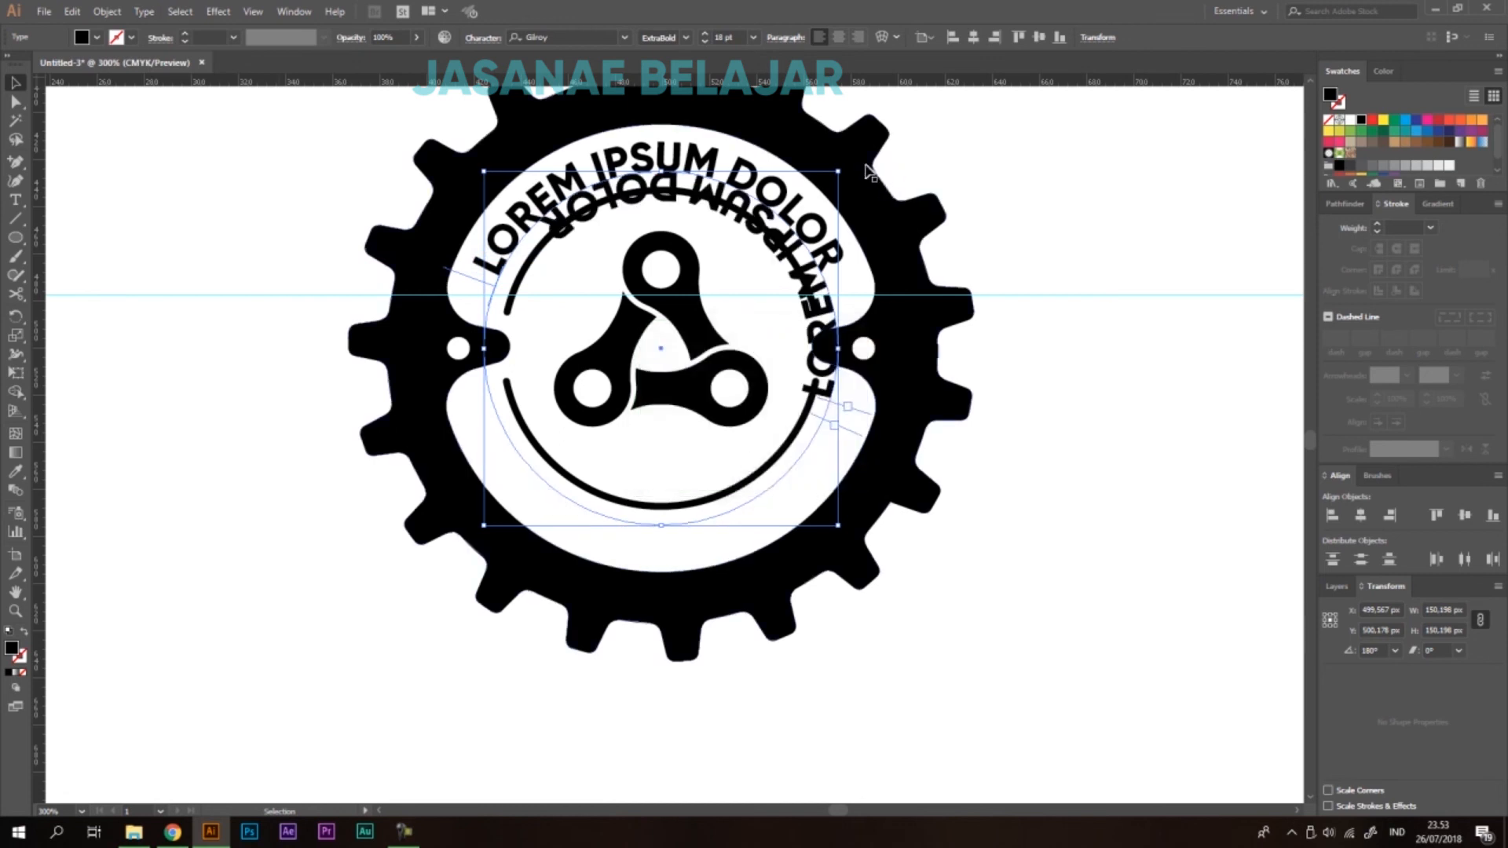
Rotate the flipped text to 45° along the bottom and enlarge its circle to about 175 px so it fits the lower white band.
{"action": "left_click_drag", "start_coordinate": [844, 163], "coordinate": [629, 577]}
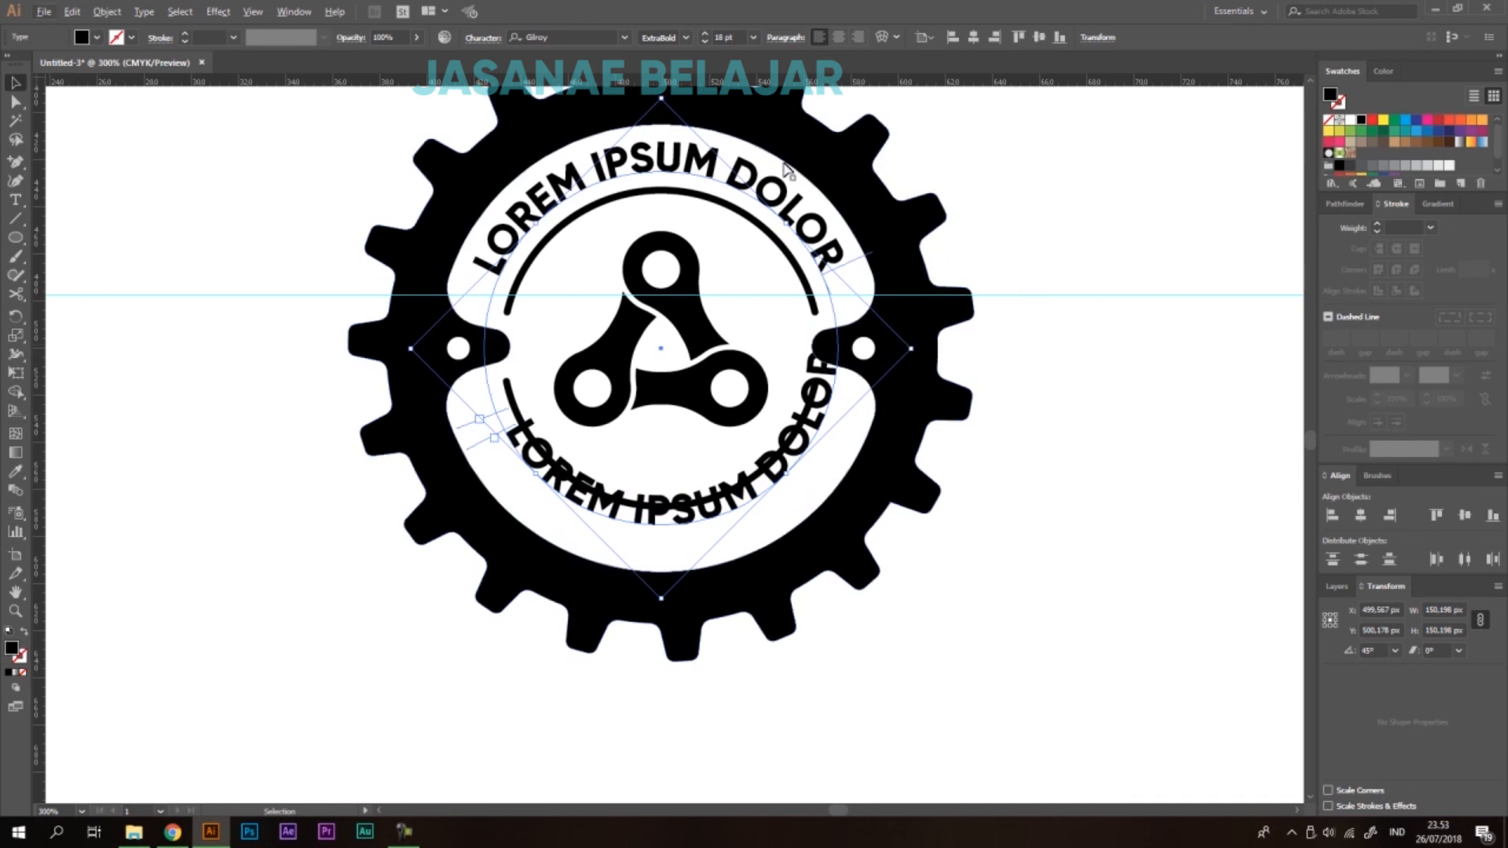
{"action": "left_click_drag", "start_coordinate": [874, 298], "coordinate": [838, 404]}
{"action": "key", "text": "ctrl+equal"}
{"action": "left_click_drag", "start_coordinate": [927, 501], "coordinate": [1037, 553]}
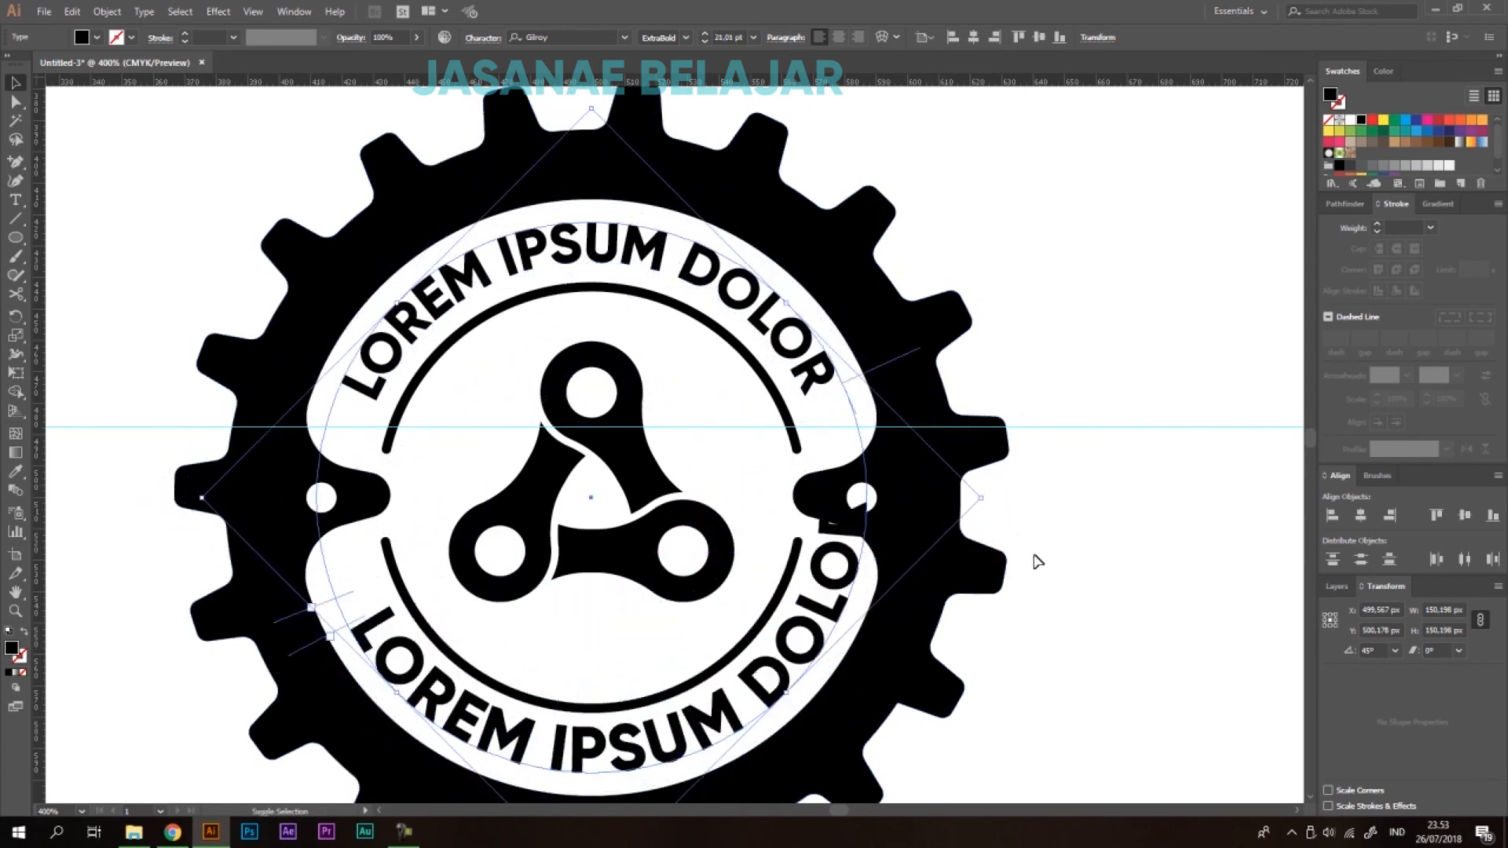
{"action": "left_click_drag", "start_coordinate": [986, 498], "coordinate": [994, 491]}
{"action": "left_click", "coordinate": [1017, 330]}
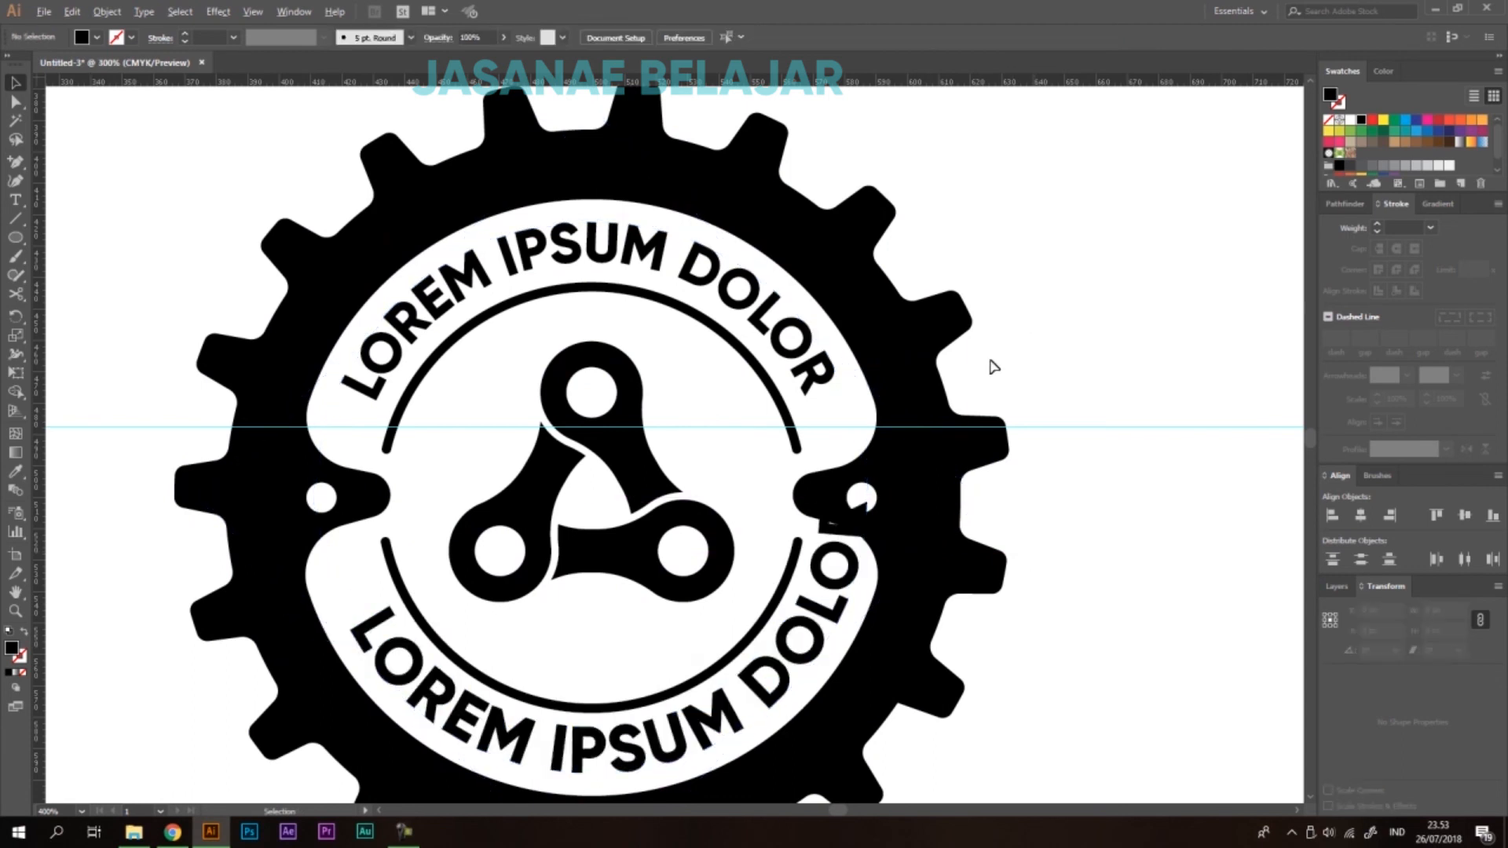
Check the upper text's font size and set the lower text to a matching 18 pt.
{"action": "scroll", "coordinate": [1013, 334], "scroll_direction": "down", "scroll_amount": 2}
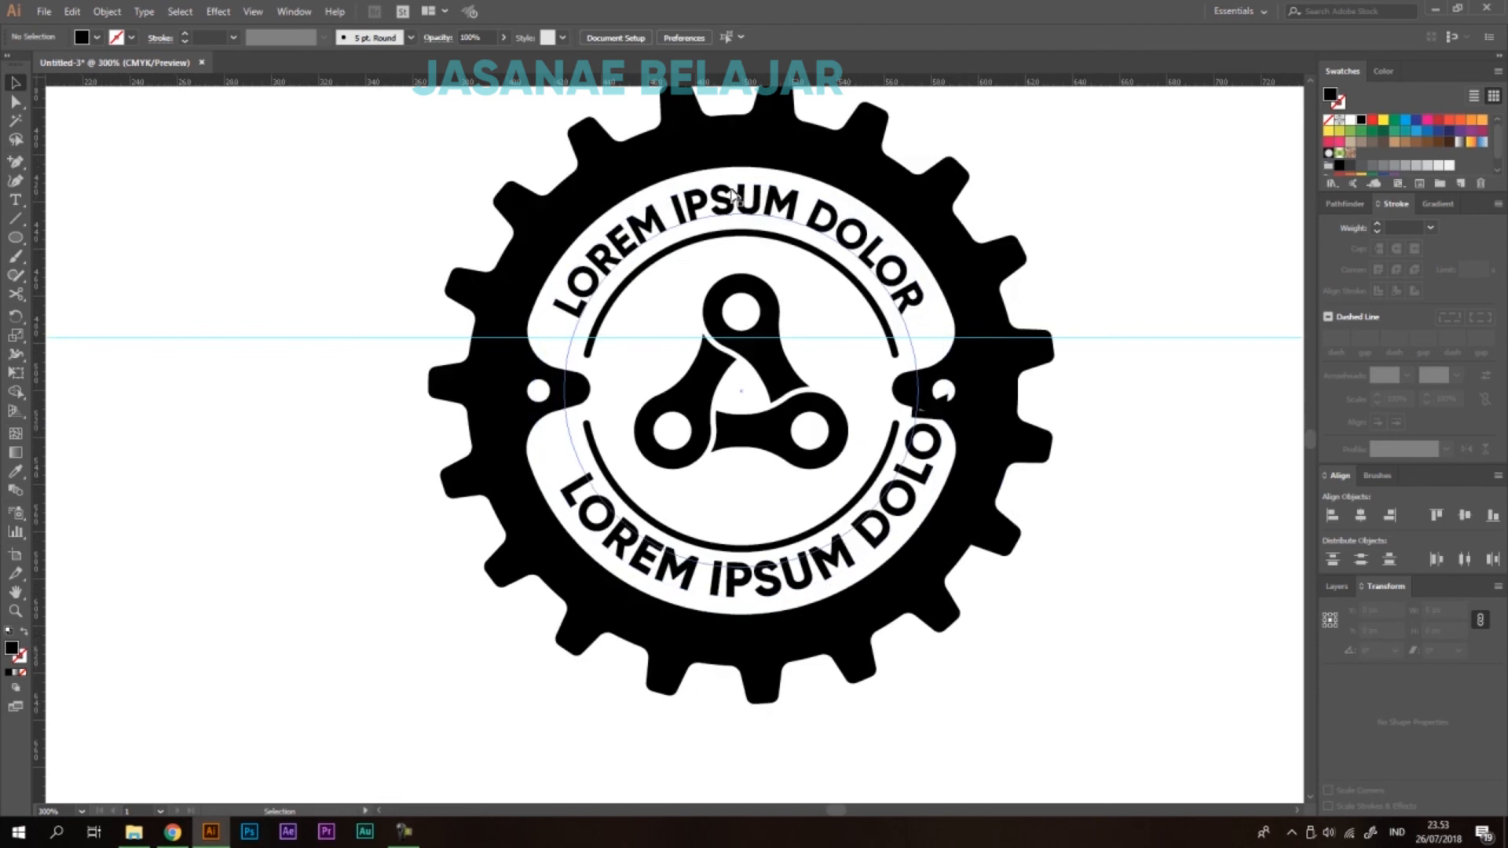
{"action": "scroll", "coordinate": [765, 202], "scroll_direction": "up", "scroll_amount": 2}
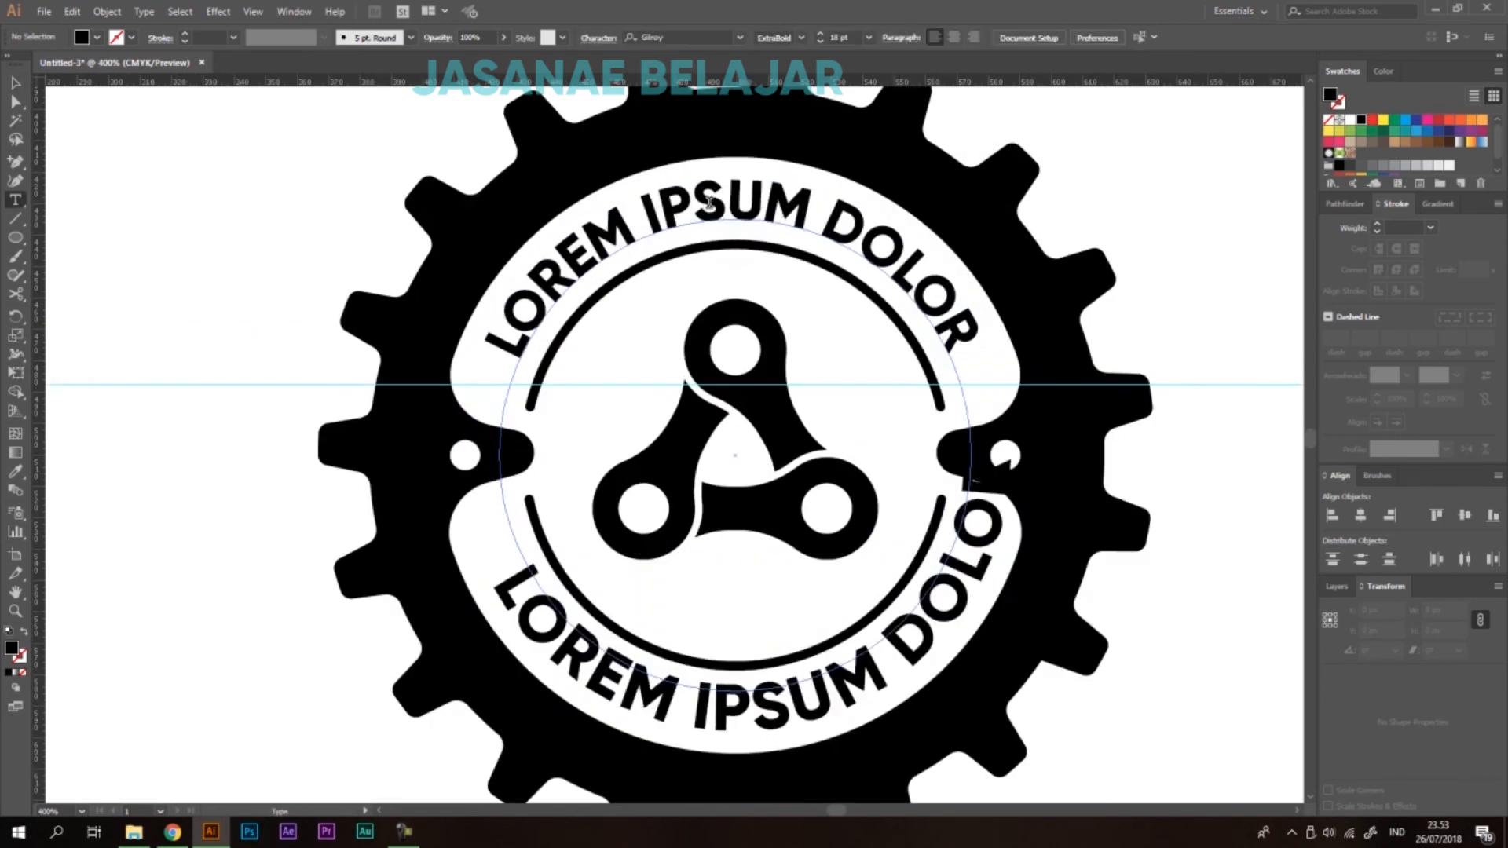
{"action": "double_click", "coordinate": [716, 208]}
{"action": "left_click", "coordinate": [15, 82]}
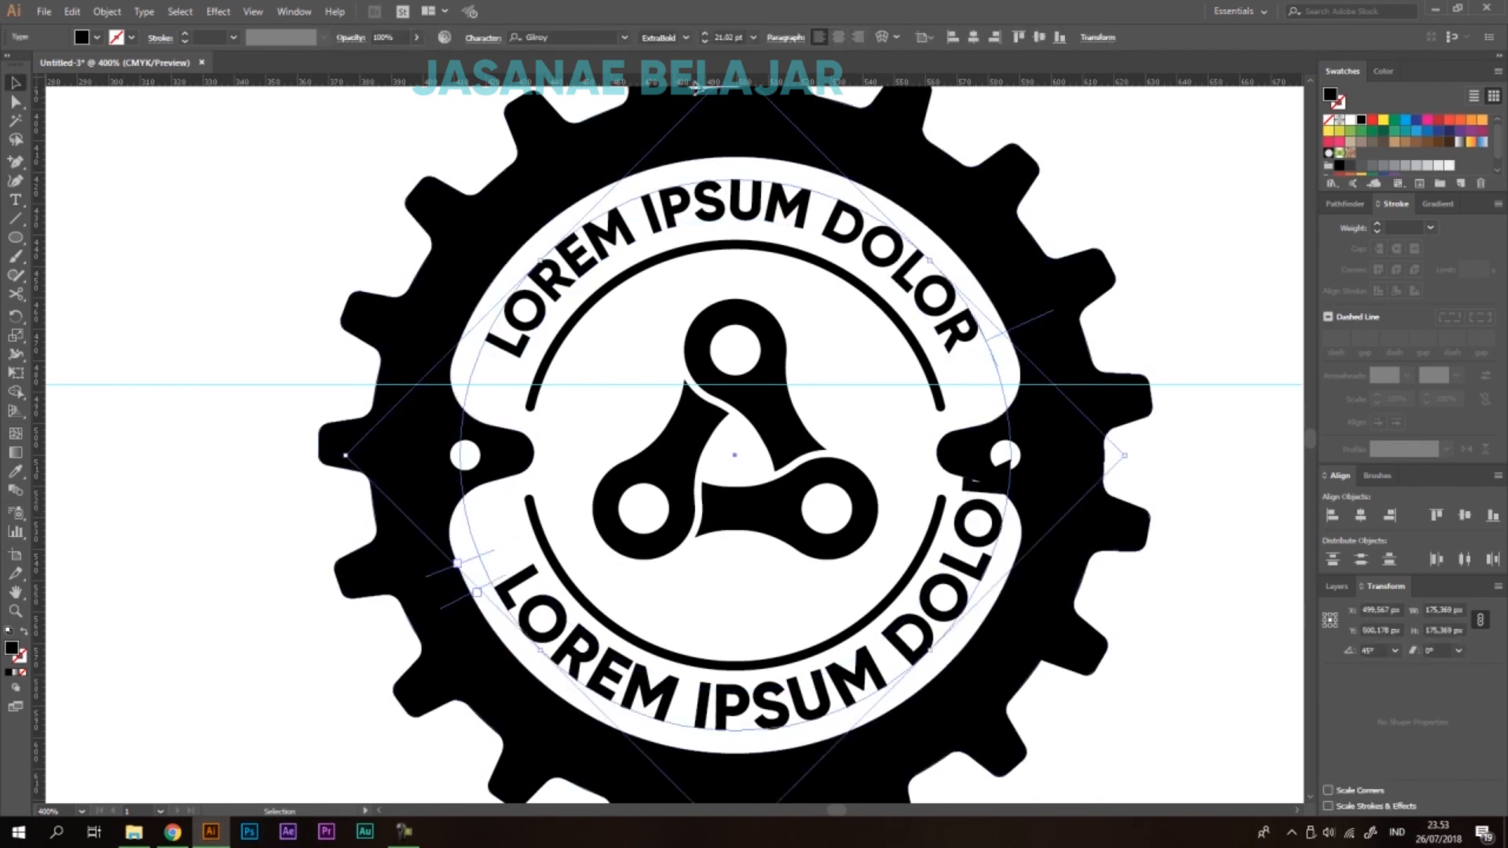
{"action": "type", "text": "16"}
{"action": "key", "text": "Return"}
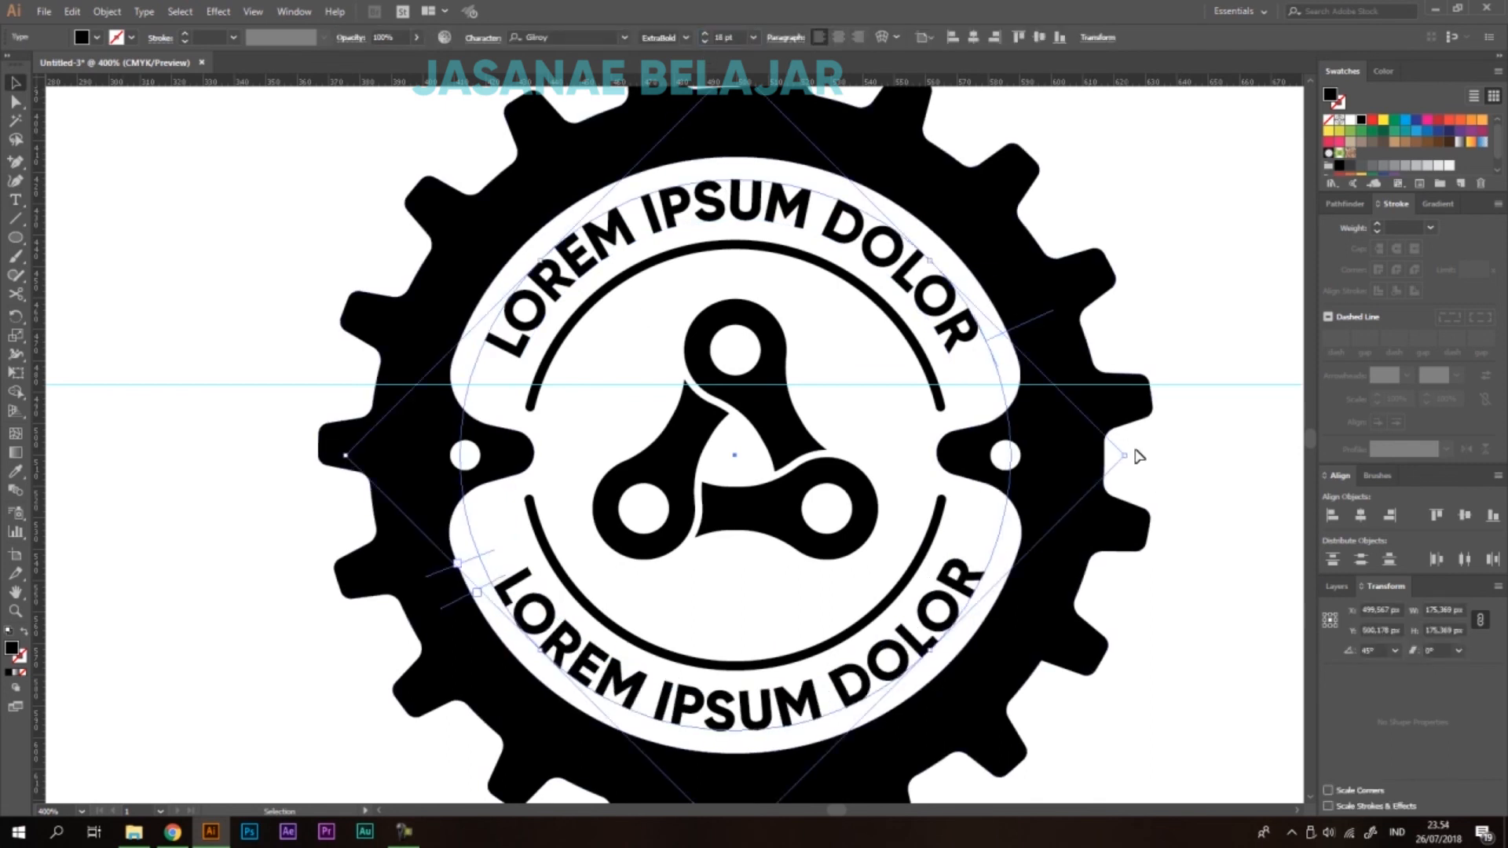
Rotate the lower text until its ends are level, using a second horizontal guide at its upper edge and the repositioned upper guide.
{"action": "left_click_drag", "start_coordinate": [1131, 453], "coordinate": [1143, 460]}
{"action": "left_click", "coordinate": [1148, 301]}
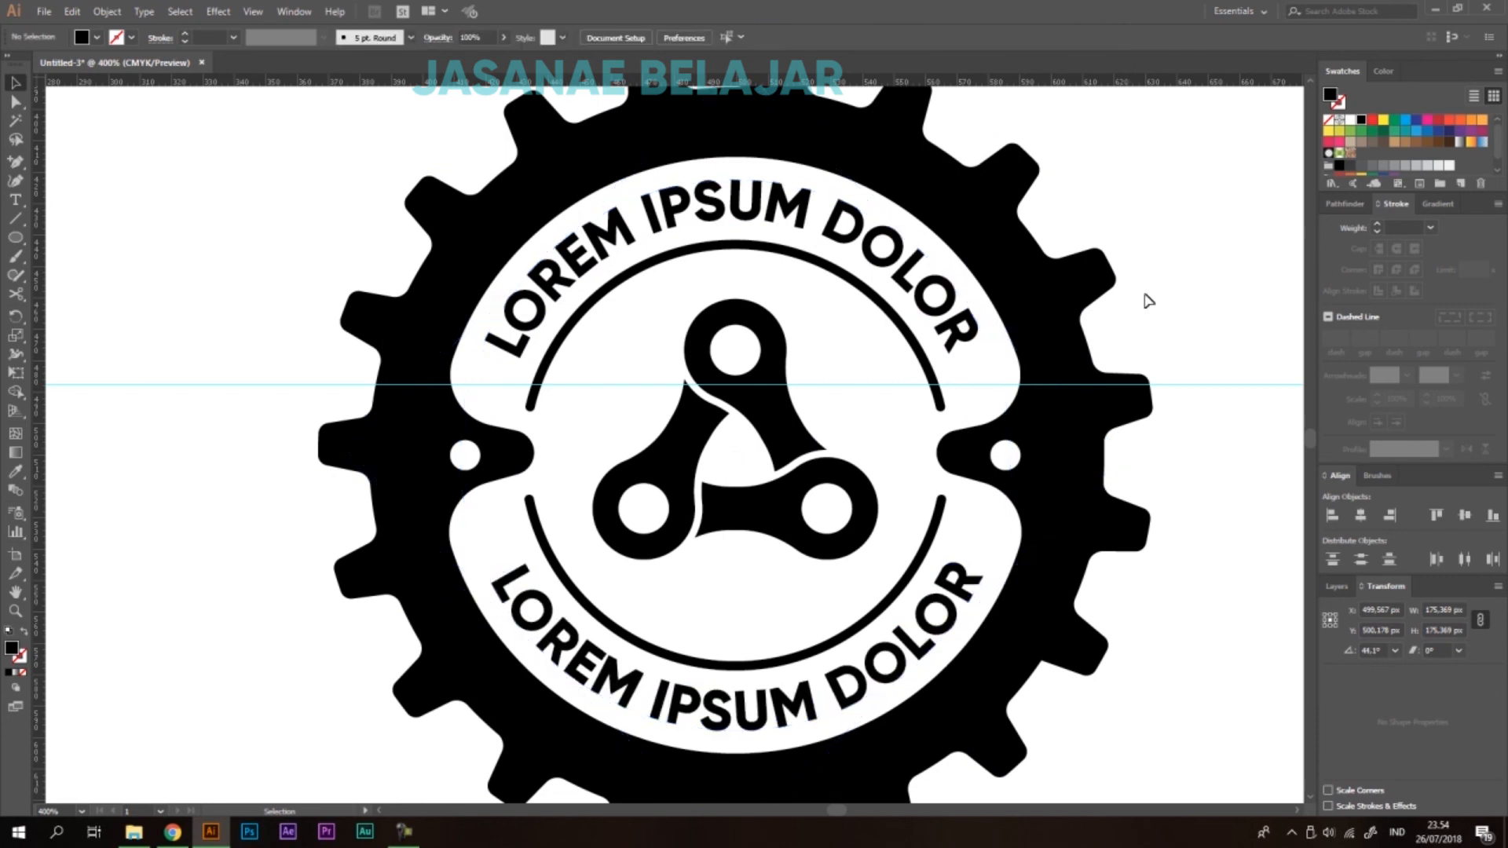
{"action": "left_click_drag", "start_coordinate": [760, 88], "coordinate": [802, 561]}
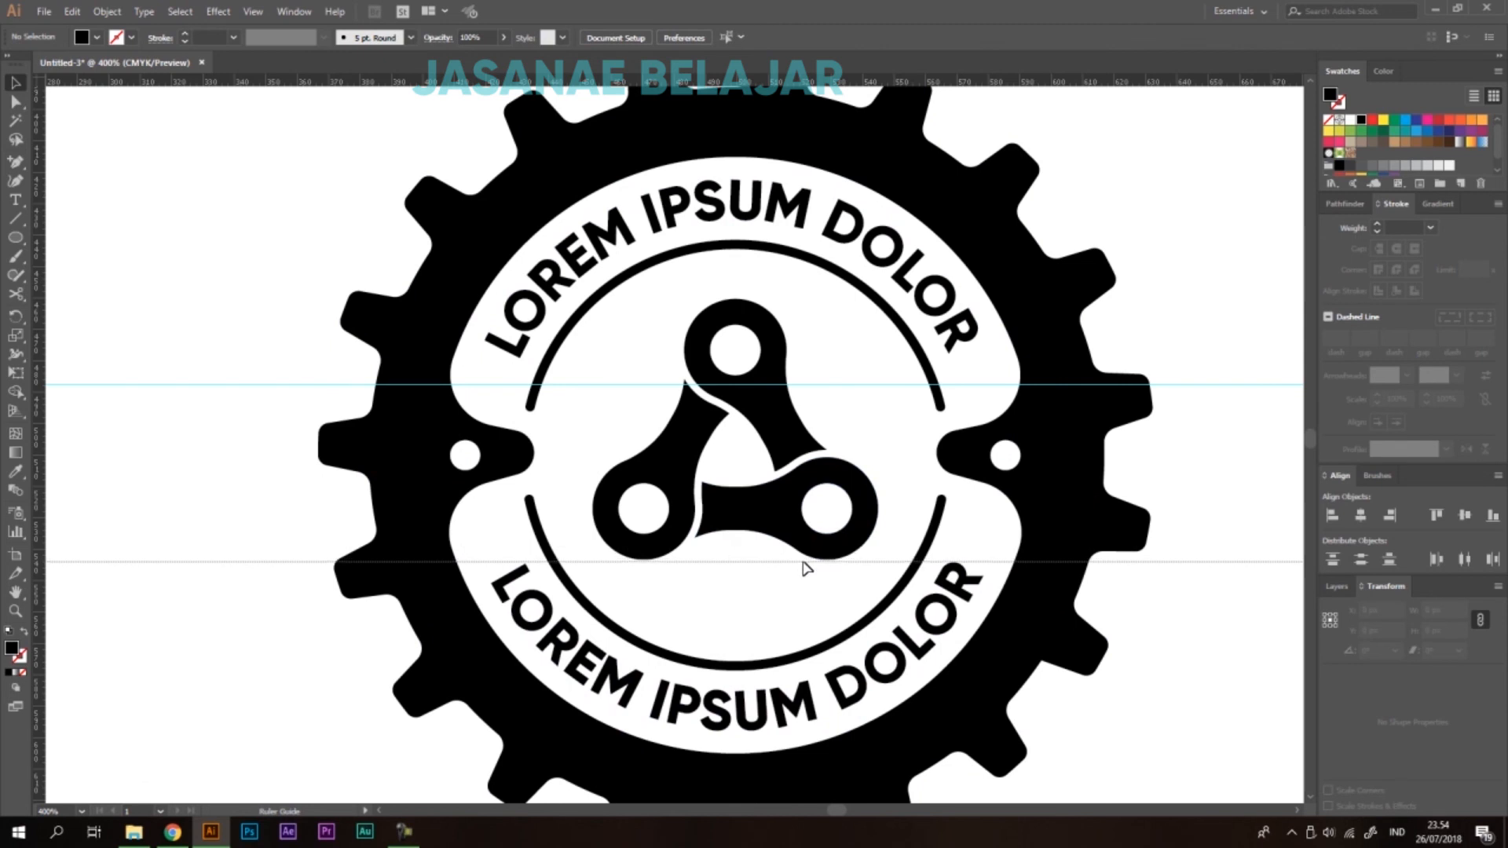
{"action": "left_click_drag", "start_coordinate": [903, 384], "coordinate": [894, 359]}
{"action": "left_click", "coordinate": [963, 334]}
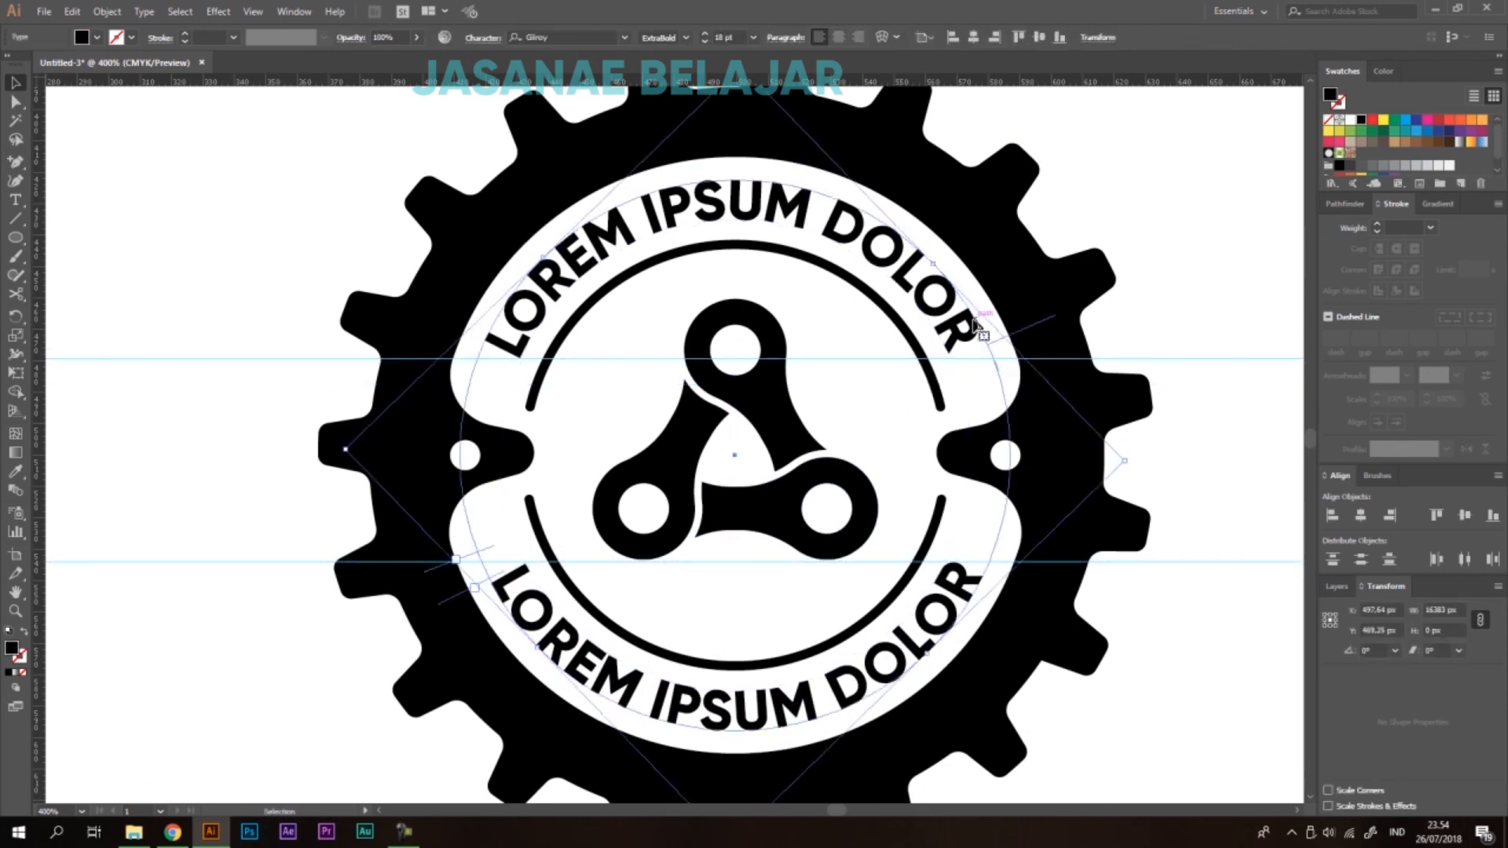
{"action": "left_click", "coordinate": [963, 334]}
{"action": "left_click_drag", "start_coordinate": [978, 217], "coordinate": [1067, 461]}
Delete both horizontal guides.
{"action": "left_click", "coordinate": [1205, 211]}
{"action": "scroll", "coordinate": [911, 217], "scroll_direction": "down", "scroll_amount": 4}
{"action": "key", "text": "Delete"}
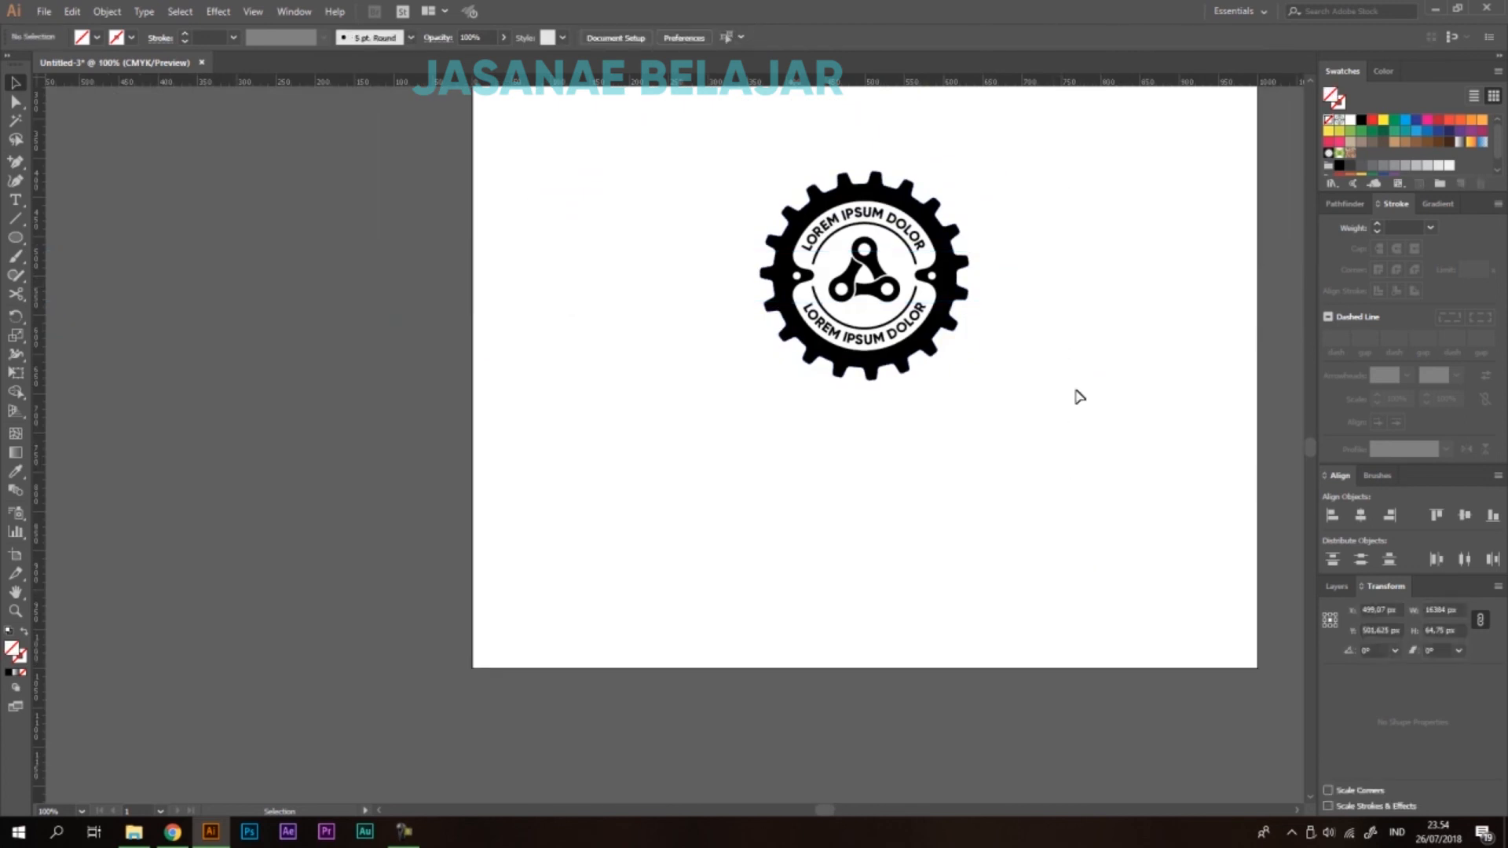
Expand the whole emblem with the Object, Fill and Stroke options enabled.
{"action": "scroll", "coordinate": [900, 361], "scroll_direction": "down", "scroll_amount": 2}
{"action": "left_click_drag", "start_coordinate": [1024, 229], "coordinate": [733, 495]}
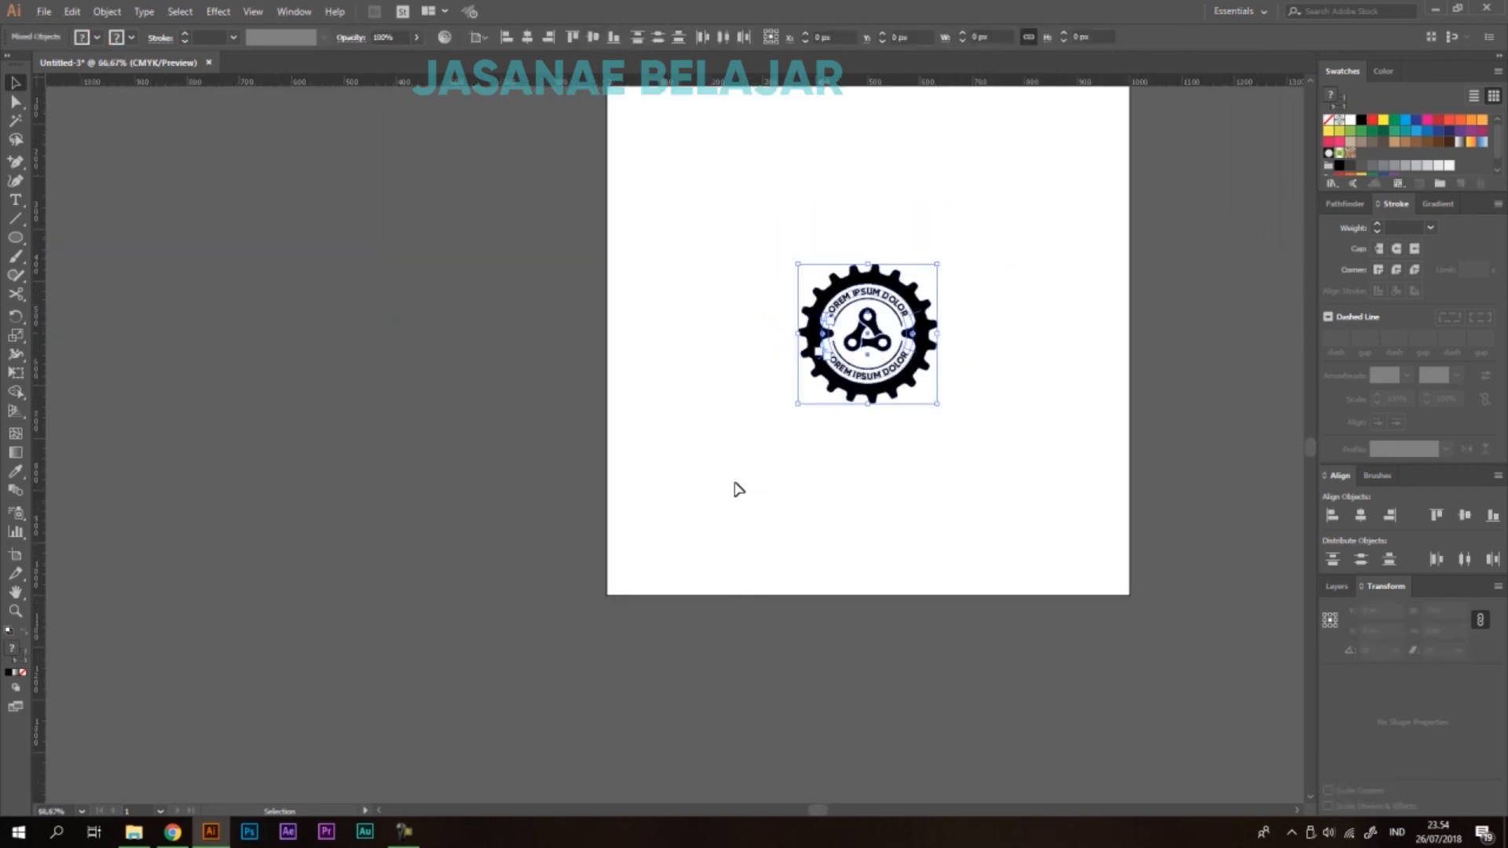
{"action": "scroll", "coordinate": [911, 290], "scroll_direction": "up", "scroll_amount": 3}
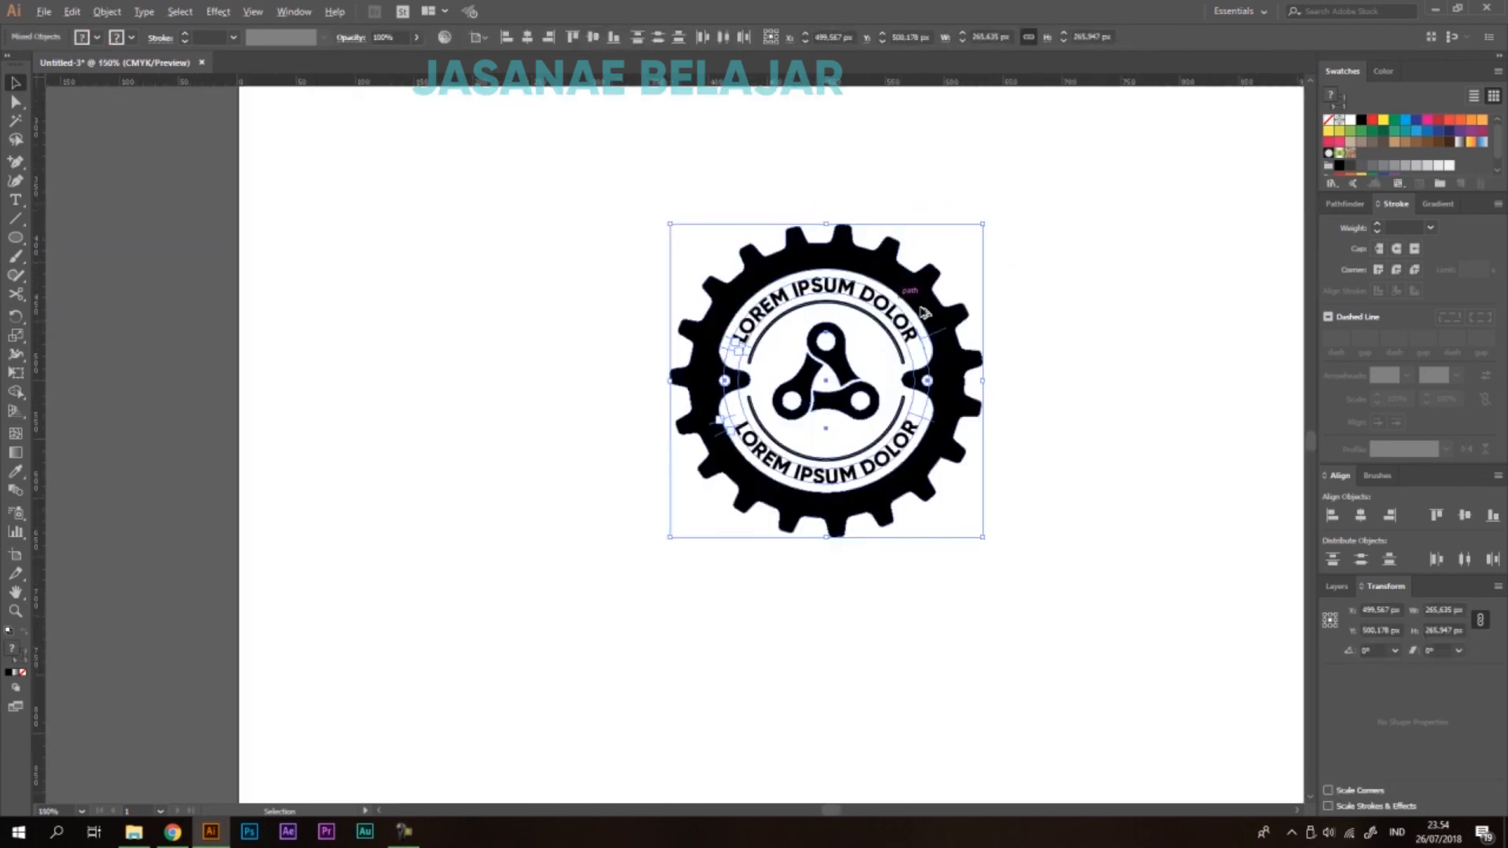
{"action": "left_click", "coordinate": [110, 14]}
{"action": "left_click", "coordinate": [168, 175]}
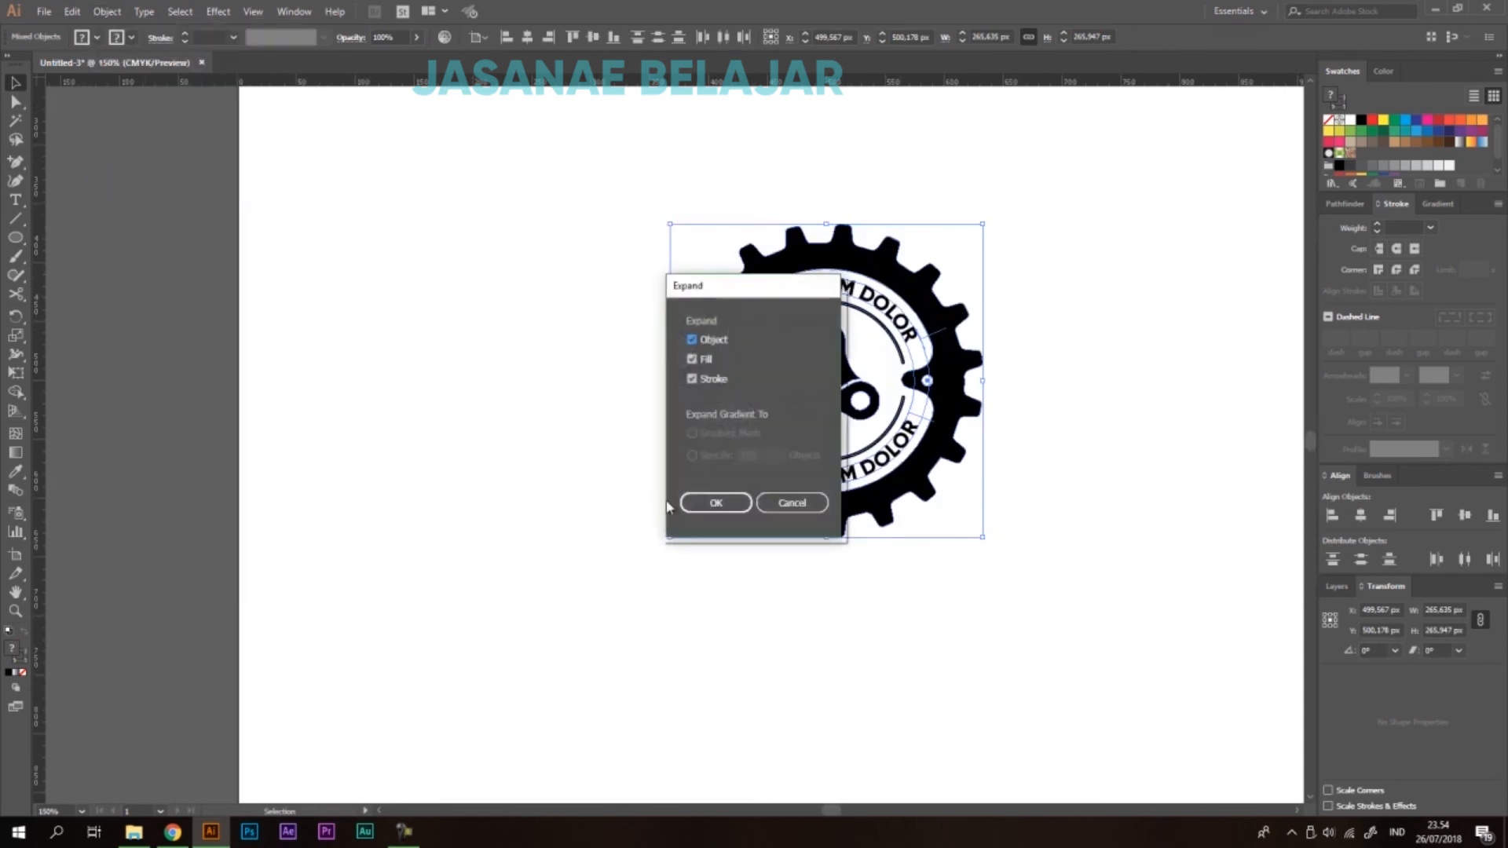
{"action": "left_click", "coordinate": [716, 503]}
Center the grouped emblem on the artboard at 500, 500 px and enlarge it proportionally from its center.
{"action": "scroll", "coordinate": [549, 400], "scroll_direction": "down", "scroll_amount": 1}
{"action": "right_click", "coordinate": [685, 379]}
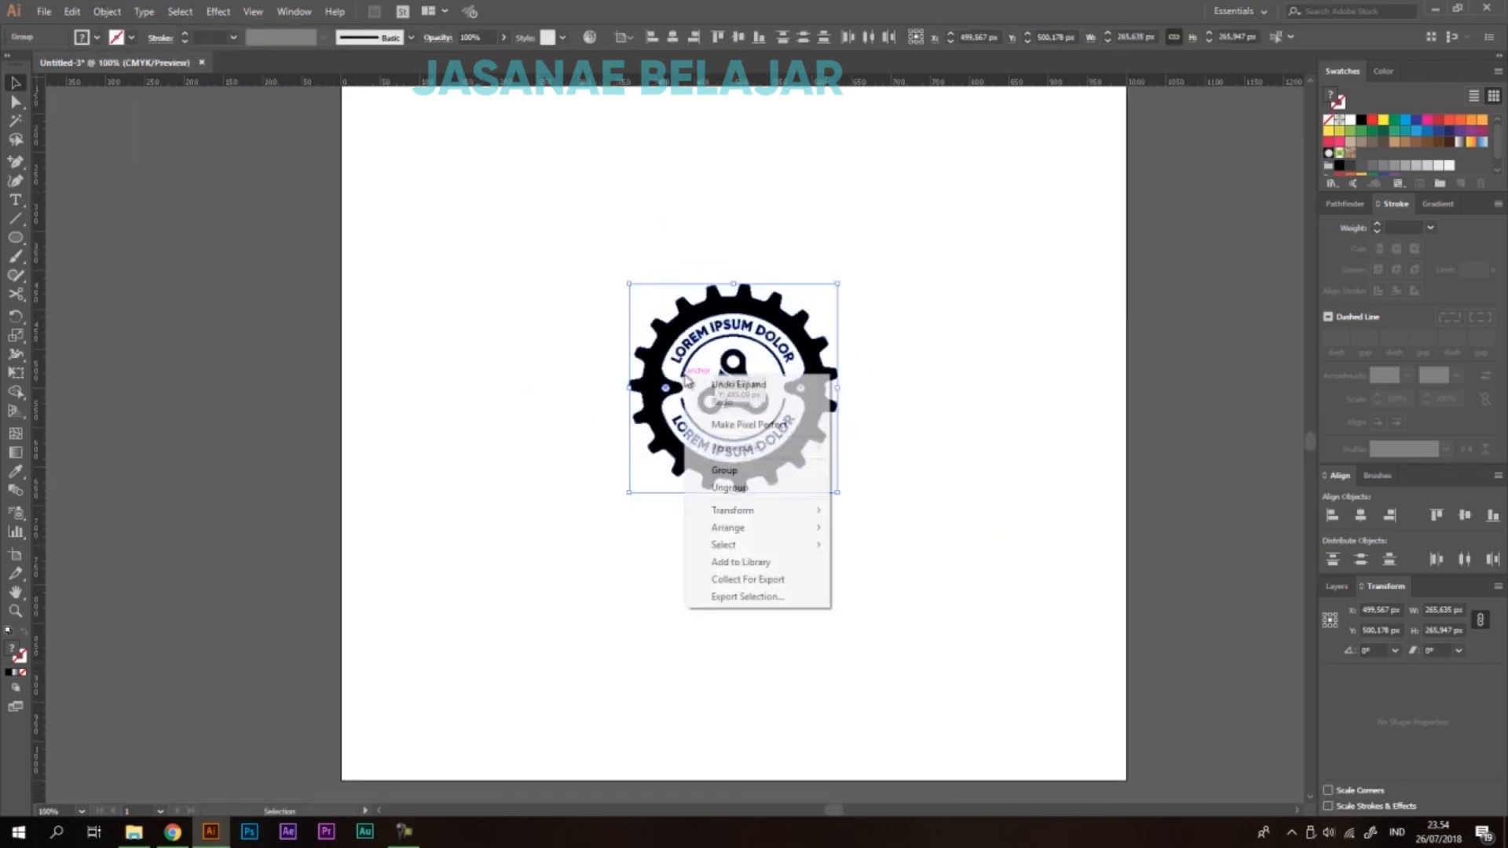
{"action": "left_click", "coordinate": [724, 489]}
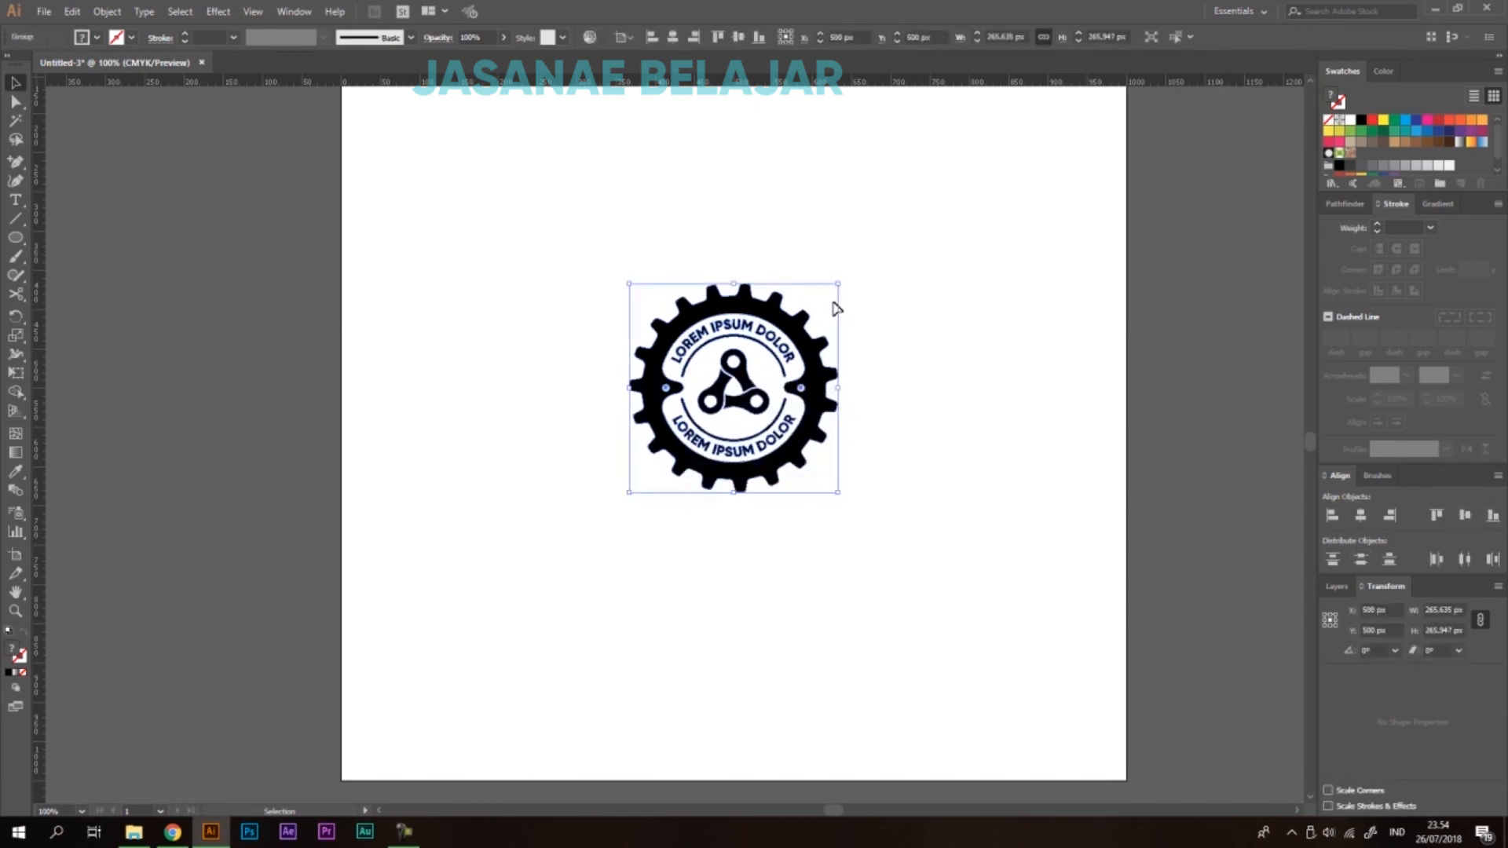
{"action": "left_click_drag", "start_coordinate": [837, 285], "coordinate": [886, 241]}
{"action": "left_click", "coordinate": [951, 306]}
{"action": "scroll", "coordinate": [880, 363], "scroll_direction": "down", "scroll_amount": 3}
{"action": "scroll", "coordinate": [890, 340], "scroll_direction": "up", "scroll_amount": 3}
{"action": "scroll", "coordinate": [894, 340], "scroll_direction": "up", "scroll_amount": 2}
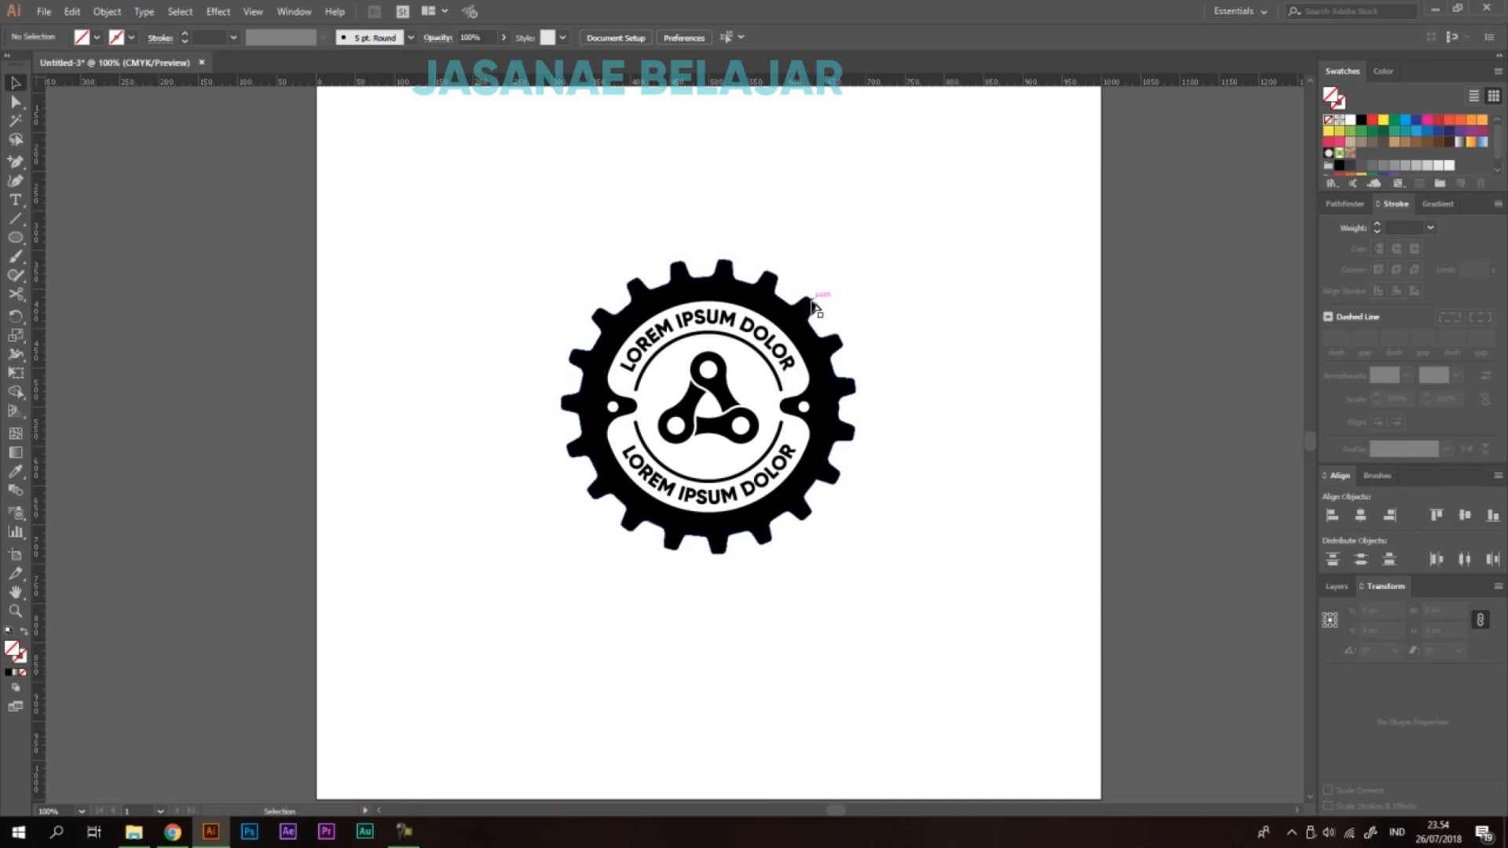
{"action": "left_click_drag", "start_coordinate": [834, 289], "coordinate": [775, 315]}
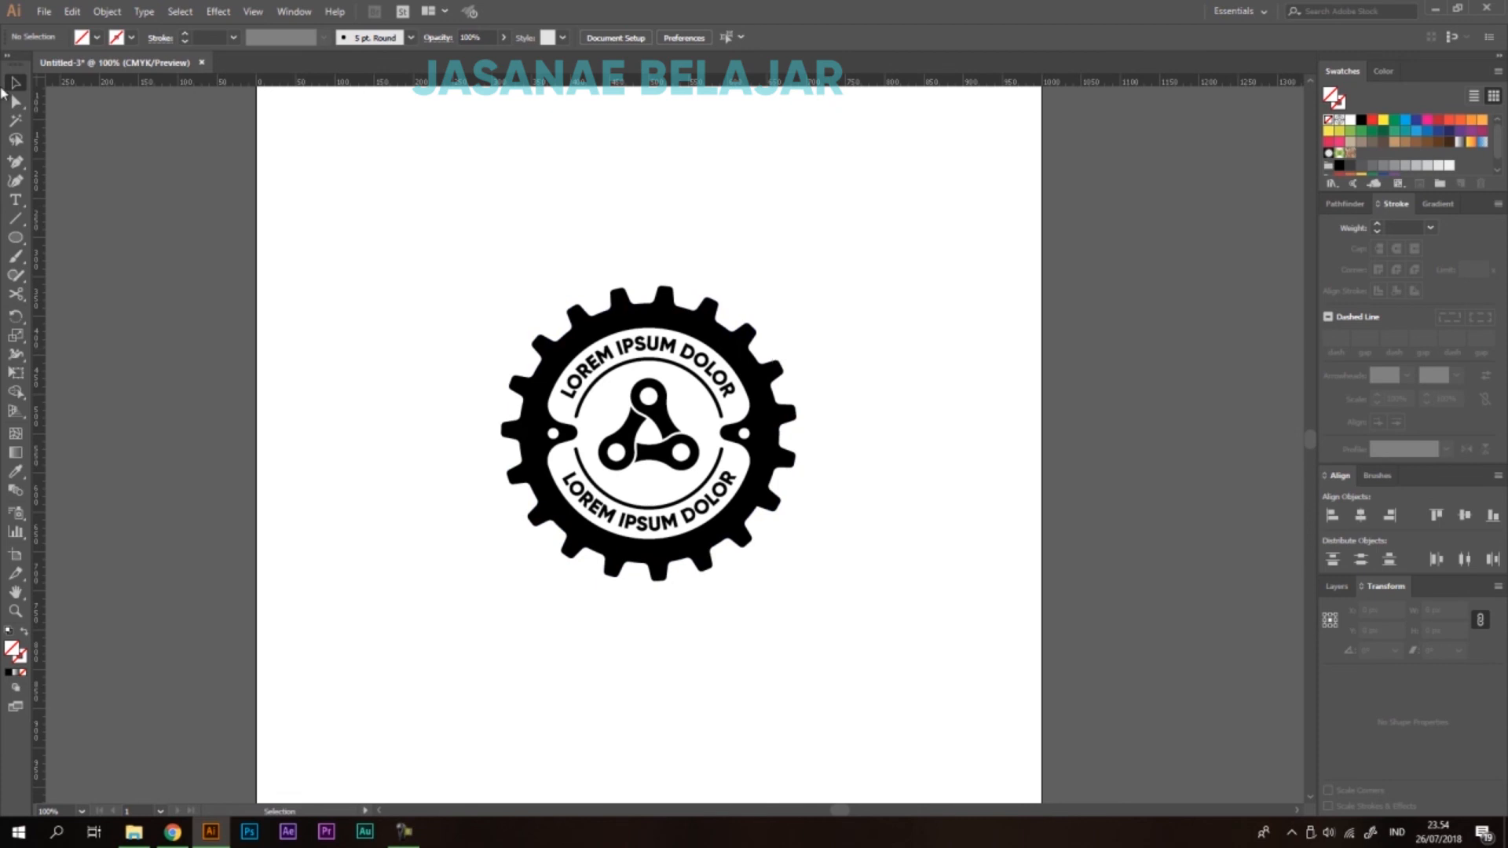
Start saving the document under a new name in "#5 - Praktek Membuat Logo Automotive" within BOMBER STUDIO, #66, "12 - Practice Activites" on drive E.
{"action": "left_click", "coordinate": [44, 11]}
{"action": "left_click", "coordinate": [74, 157]}
{"action": "left_click", "coordinate": [69, 261]}
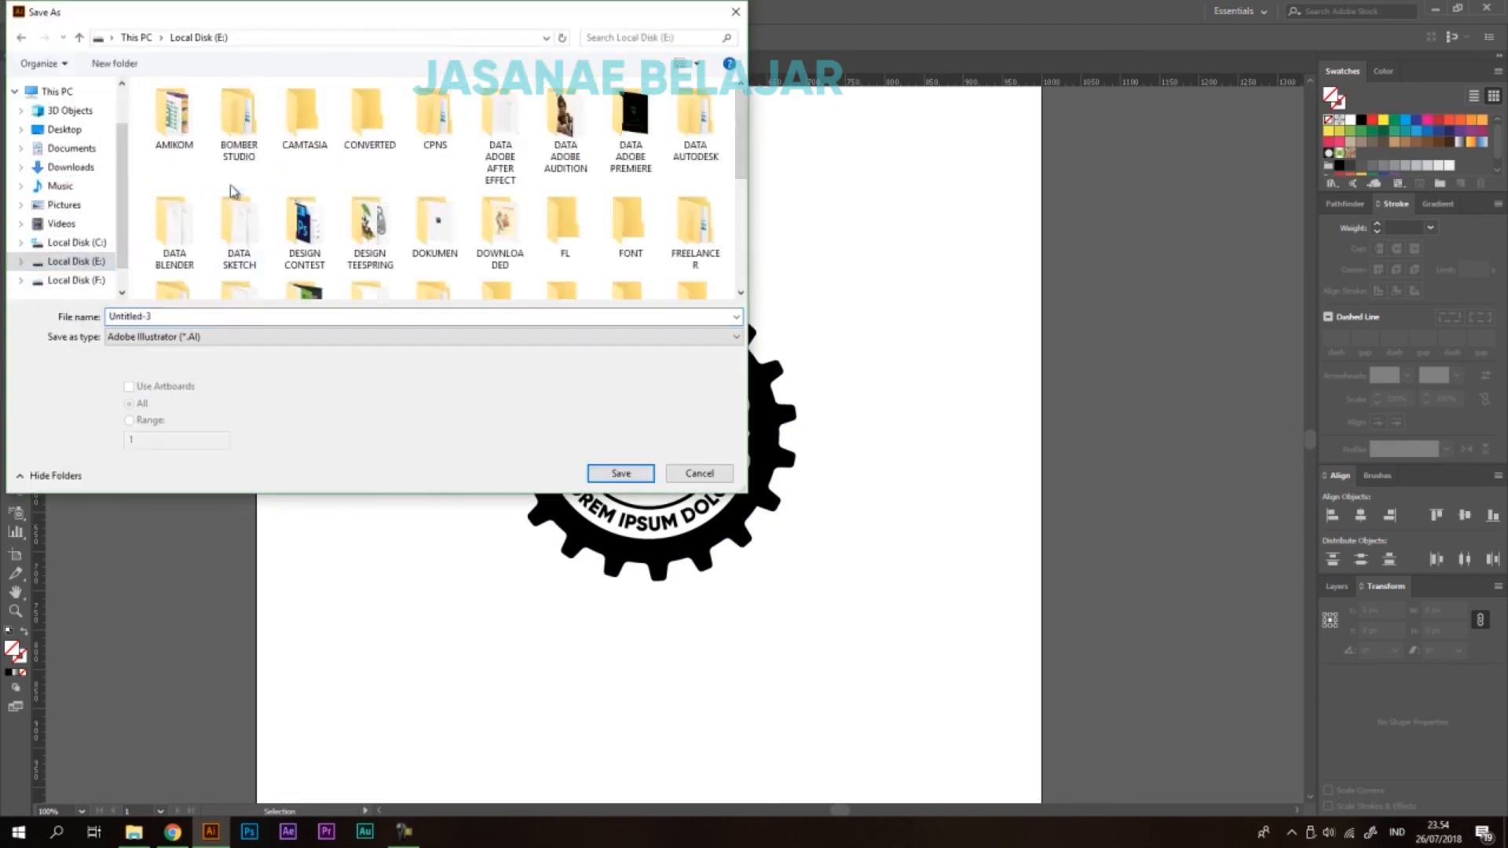
{"action": "double_click", "coordinate": [242, 126]}
{"action": "scroll", "coordinate": [454, 236], "scroll_direction": "down", "scroll_amount": 10}
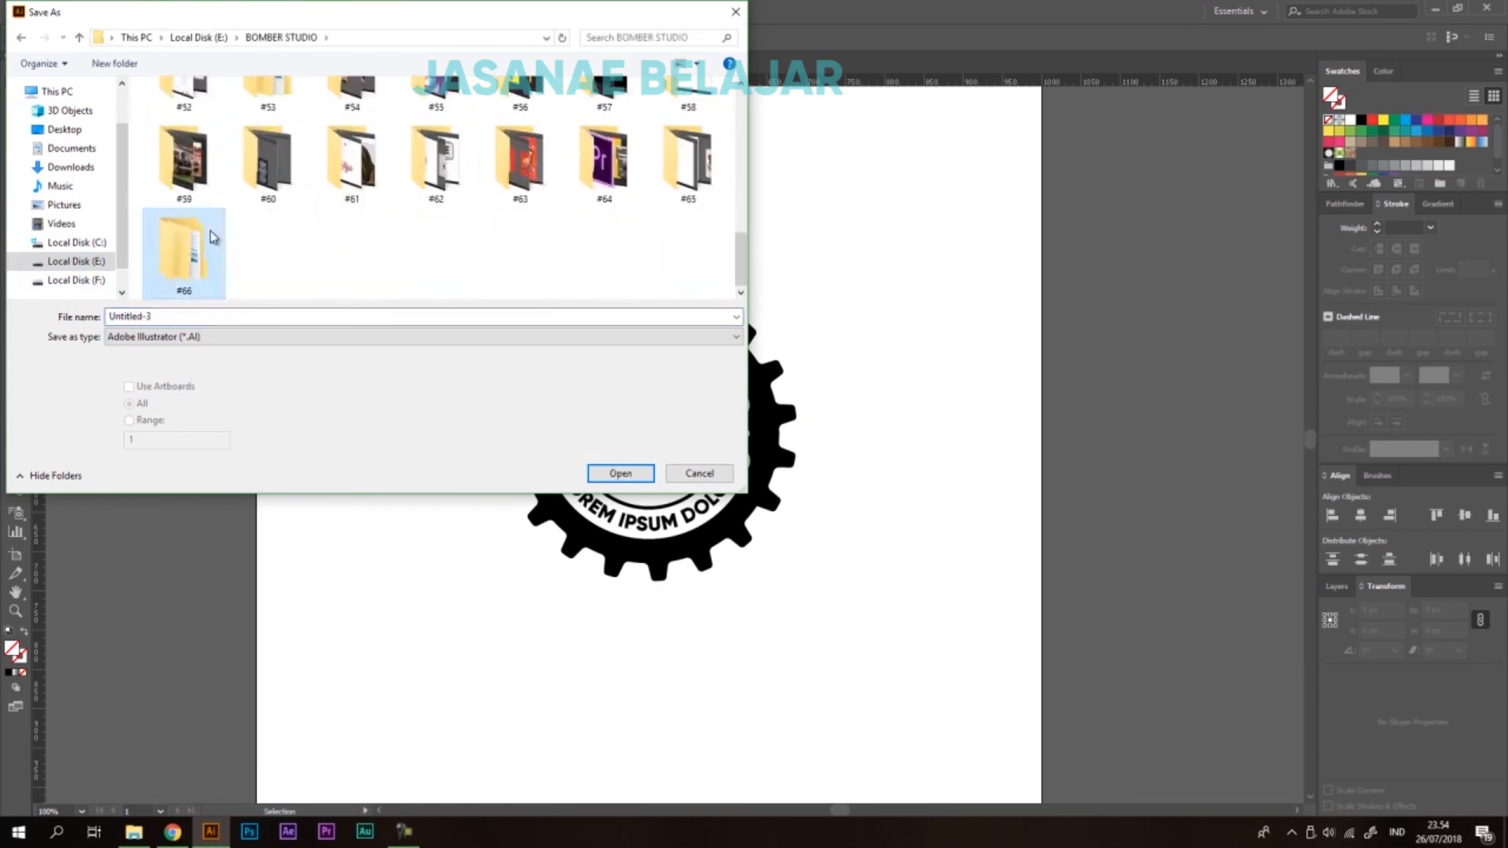
{"action": "double_click", "coordinate": [184, 250]}
{"action": "double_click", "coordinate": [226, 290]}
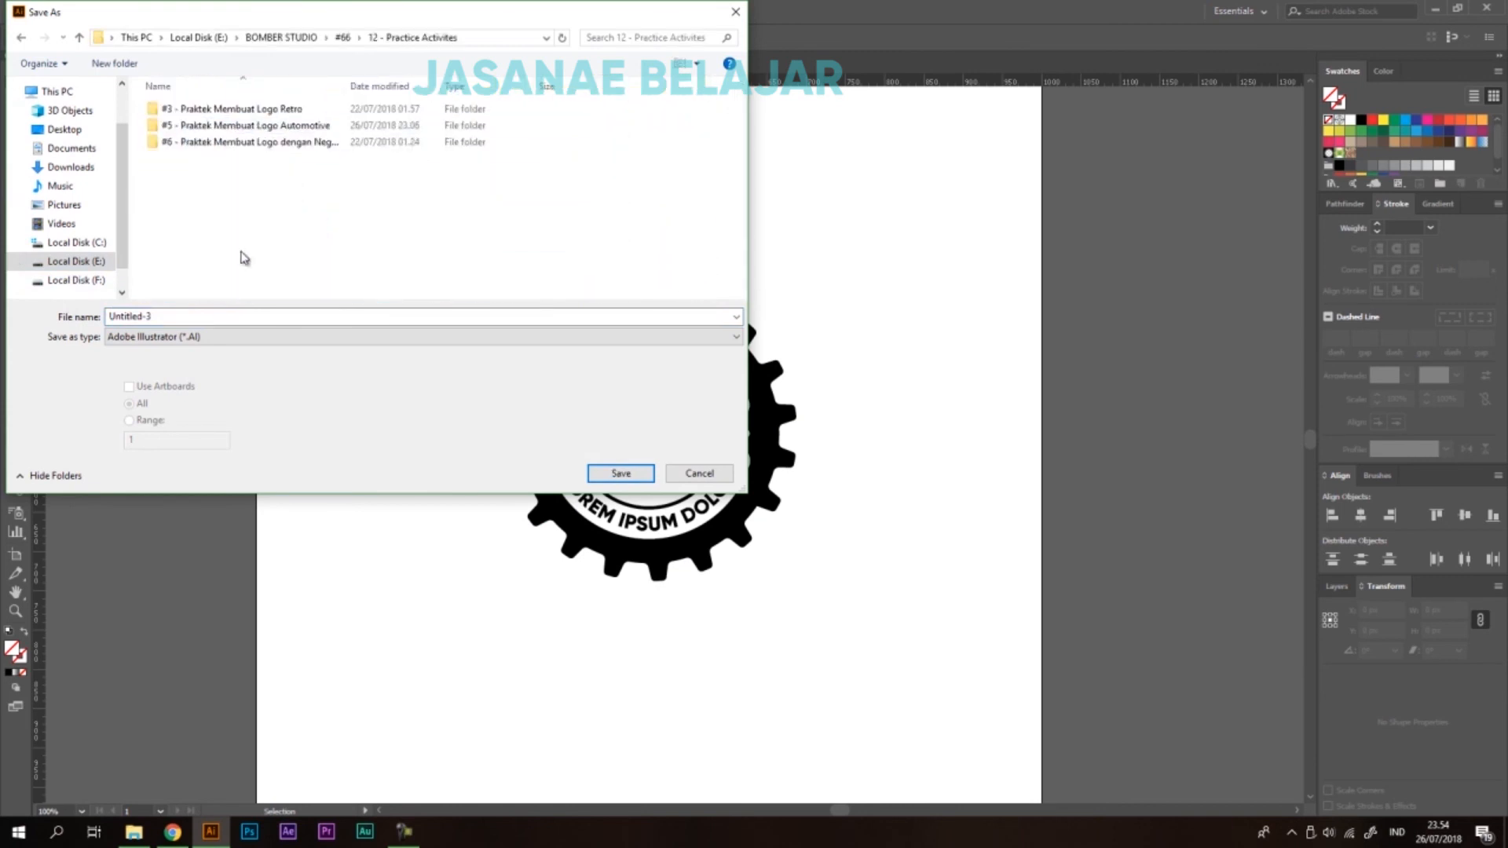
{"action": "double_click", "coordinate": [211, 130]}
Name the file Logo and save it as an Adobe Illustrator file with the Illustrator CC version.
{"action": "double_click", "coordinate": [189, 317]}
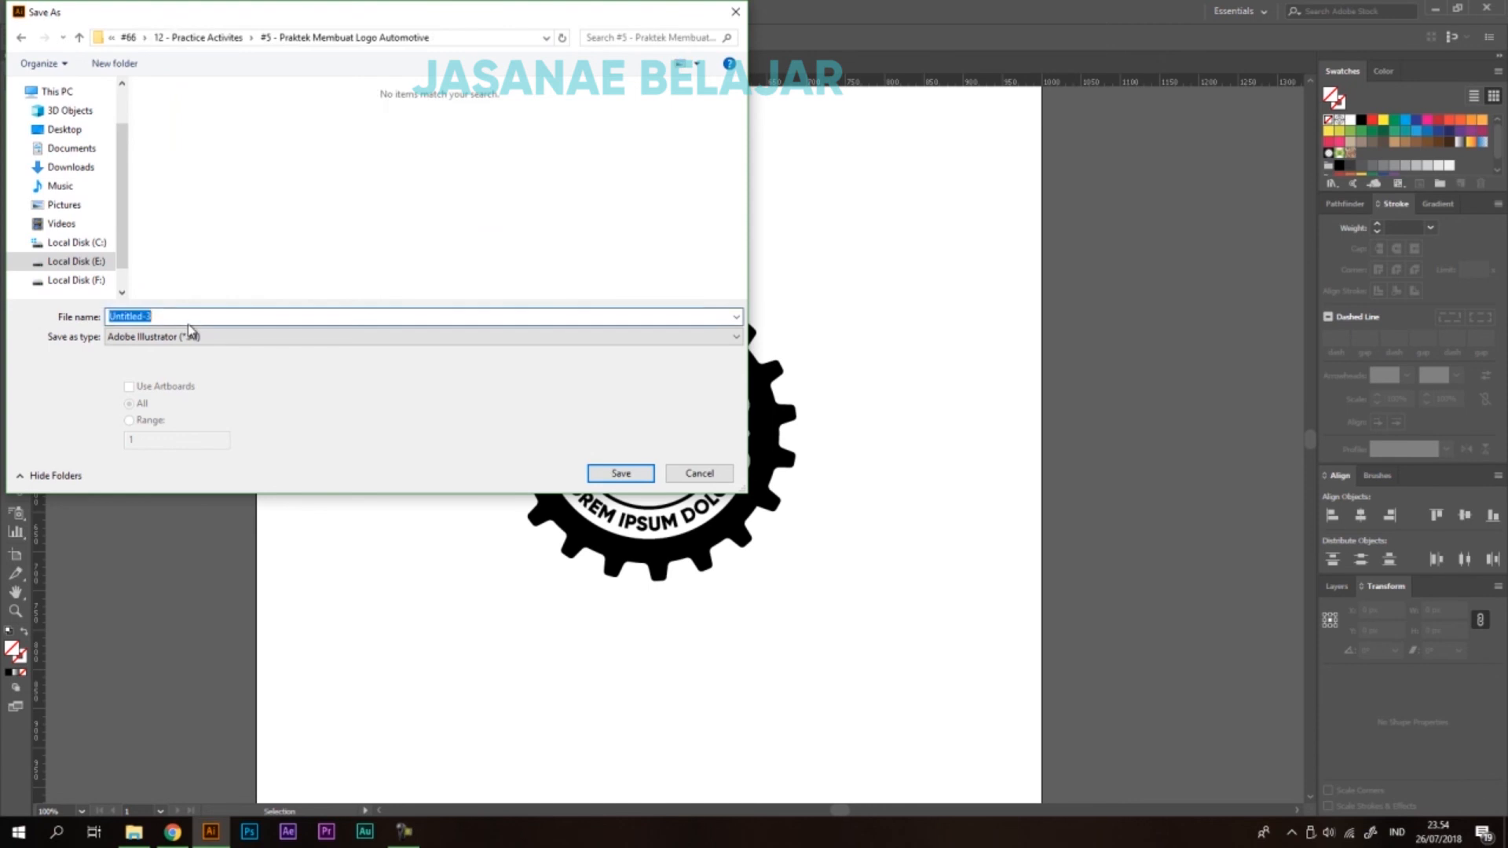
{"action": "key", "text": "Return"}
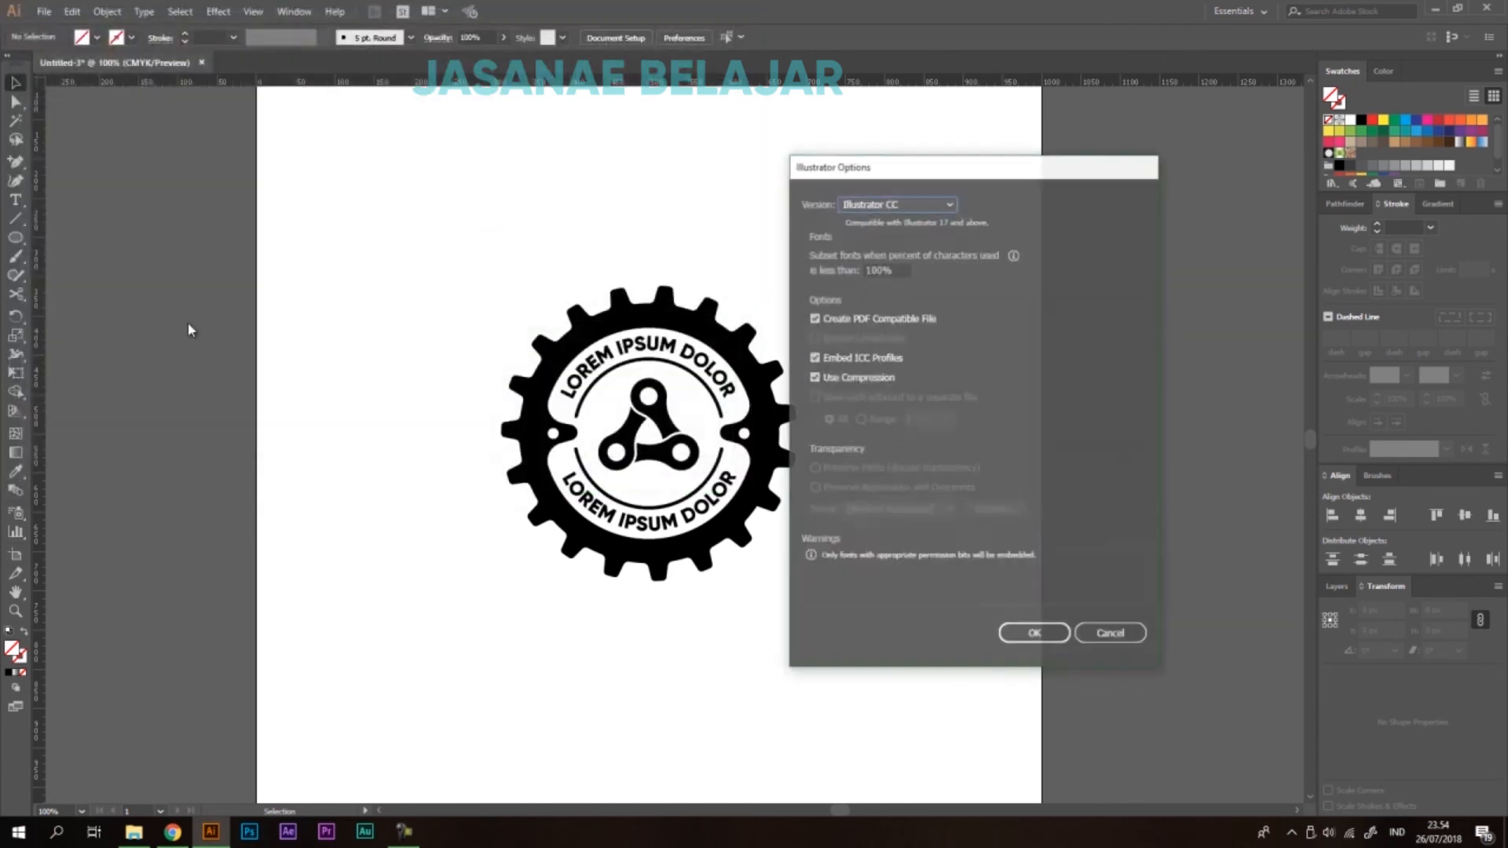
{"action": "left_click", "coordinate": [1021, 633]}
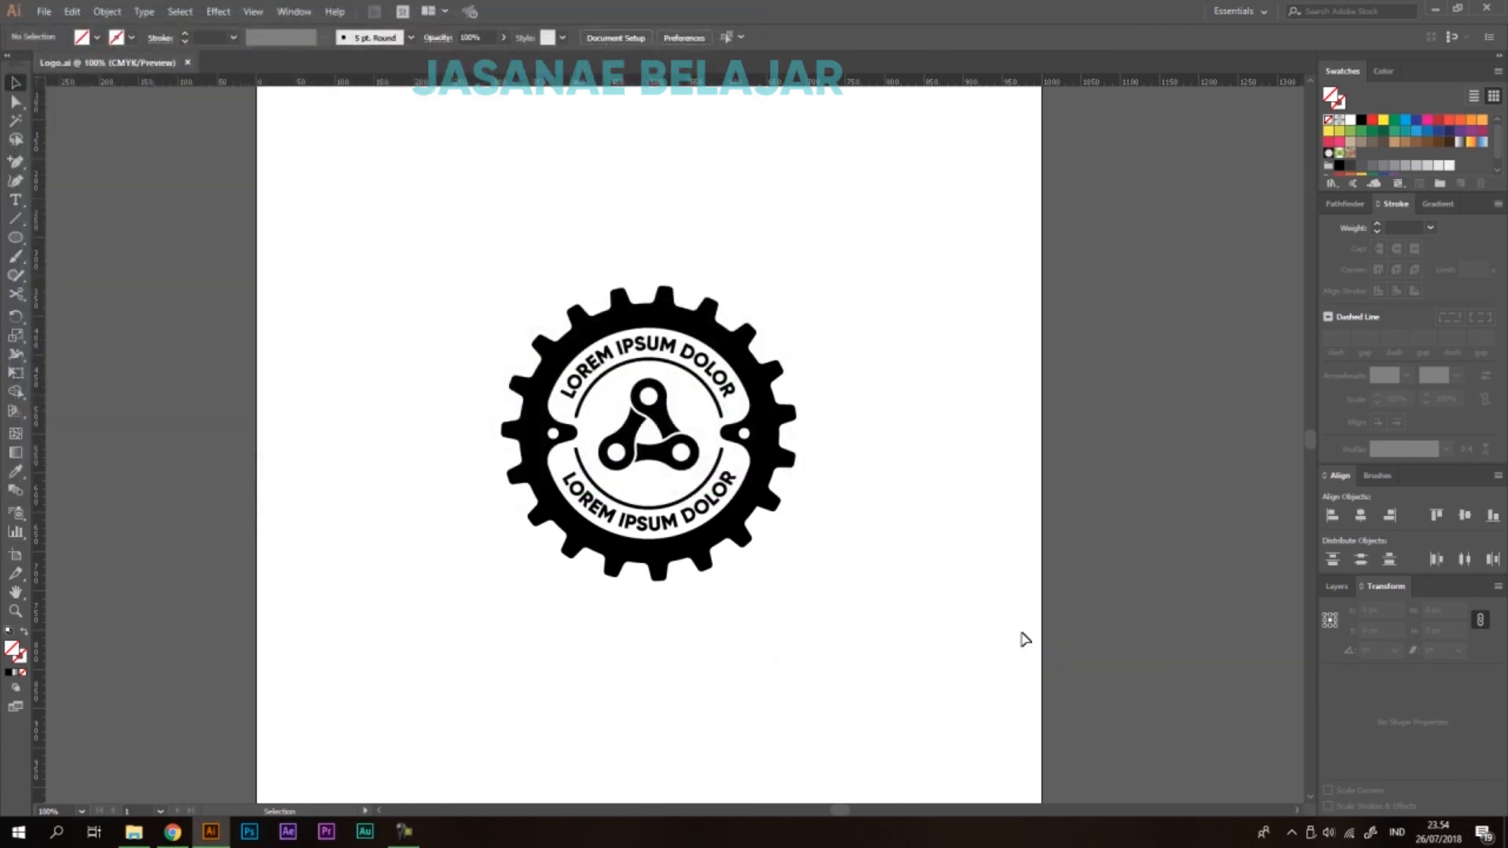
{"action": "scroll", "coordinate": [831, 545], "scroll_direction": "up", "scroll_amount": 2}
{"action": "left_click_drag", "start_coordinate": [857, 431], "coordinate": [1042, 554]}
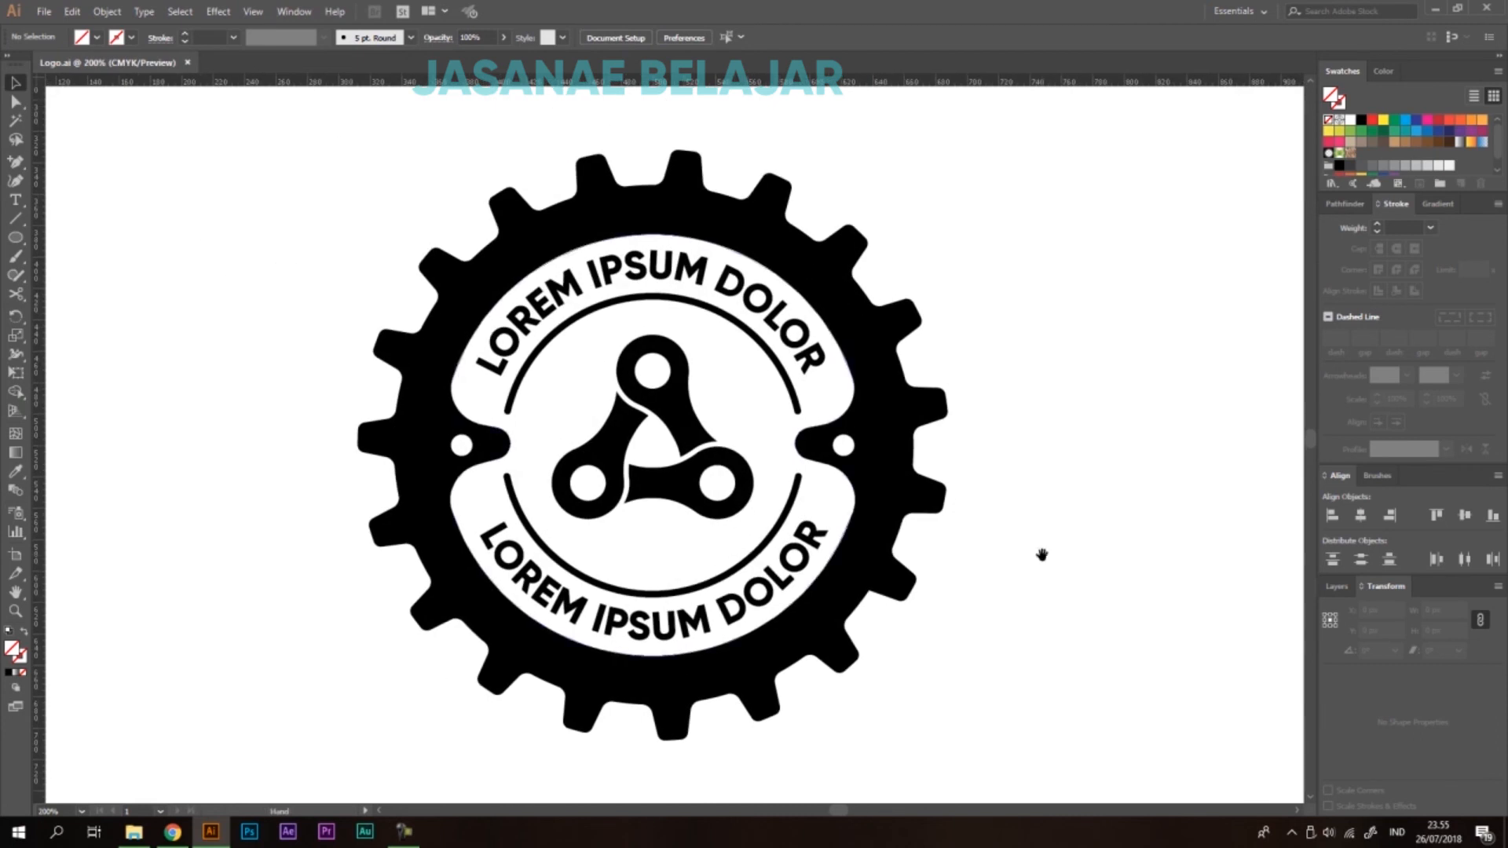